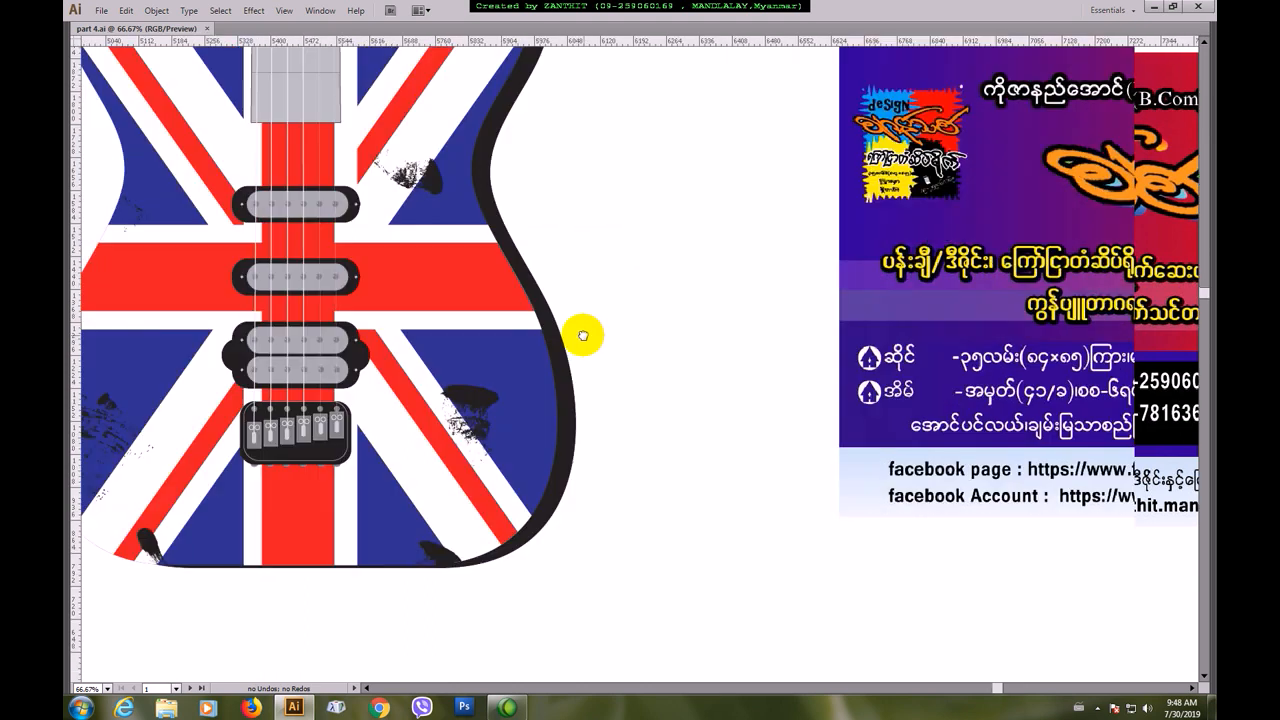
- Draw a rectangle about 56 by 78 pt beside the guitar's bridge and fill it with mid grey
drag(671, 351, 734, 289)
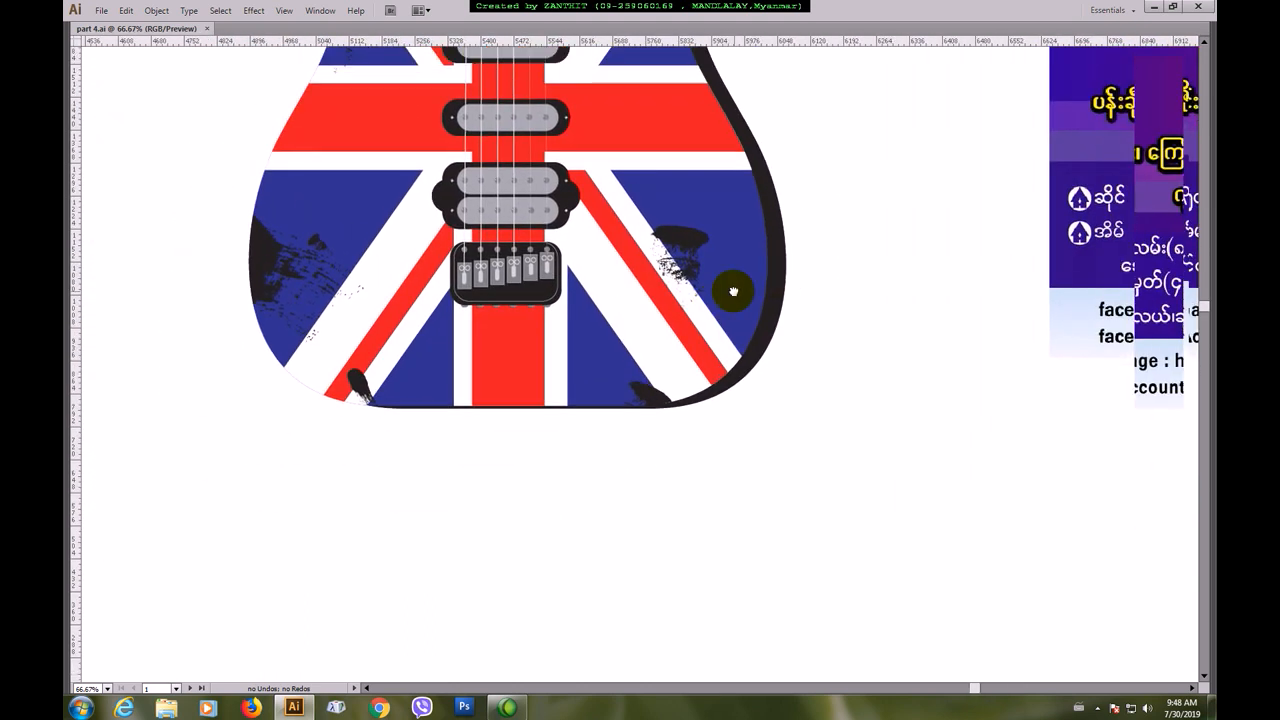
key(Tab)
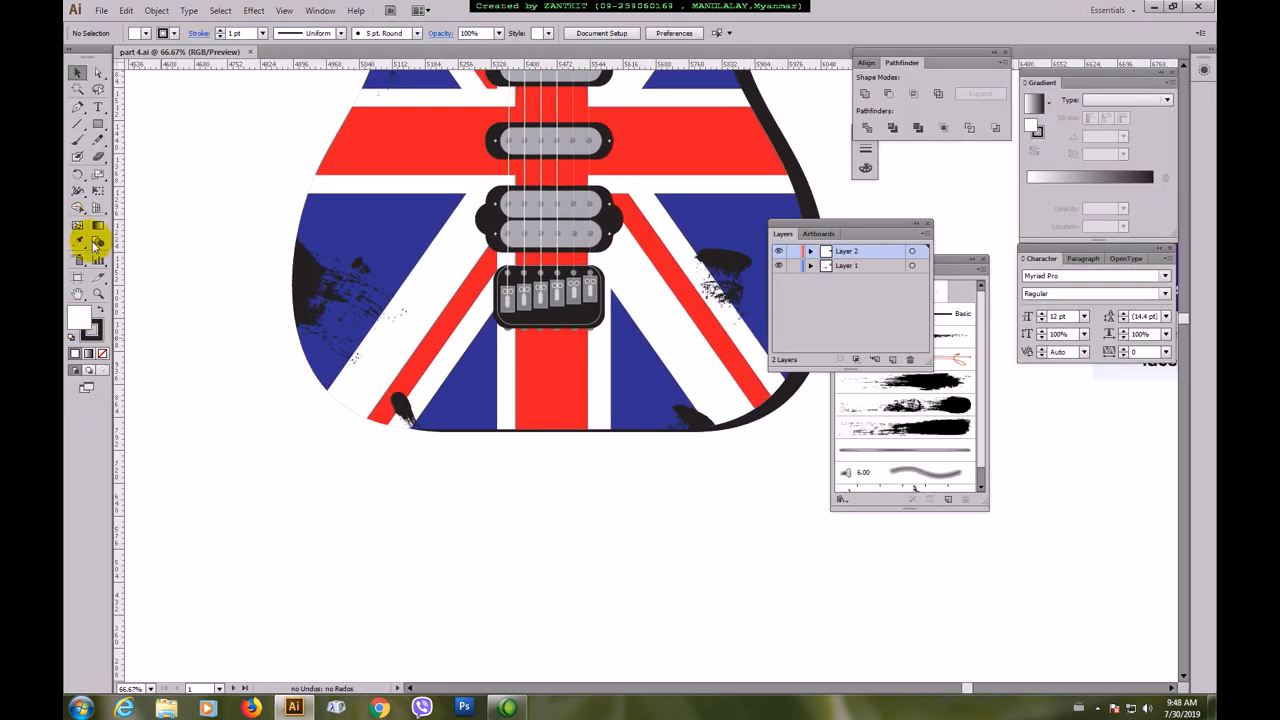
click(98, 126)
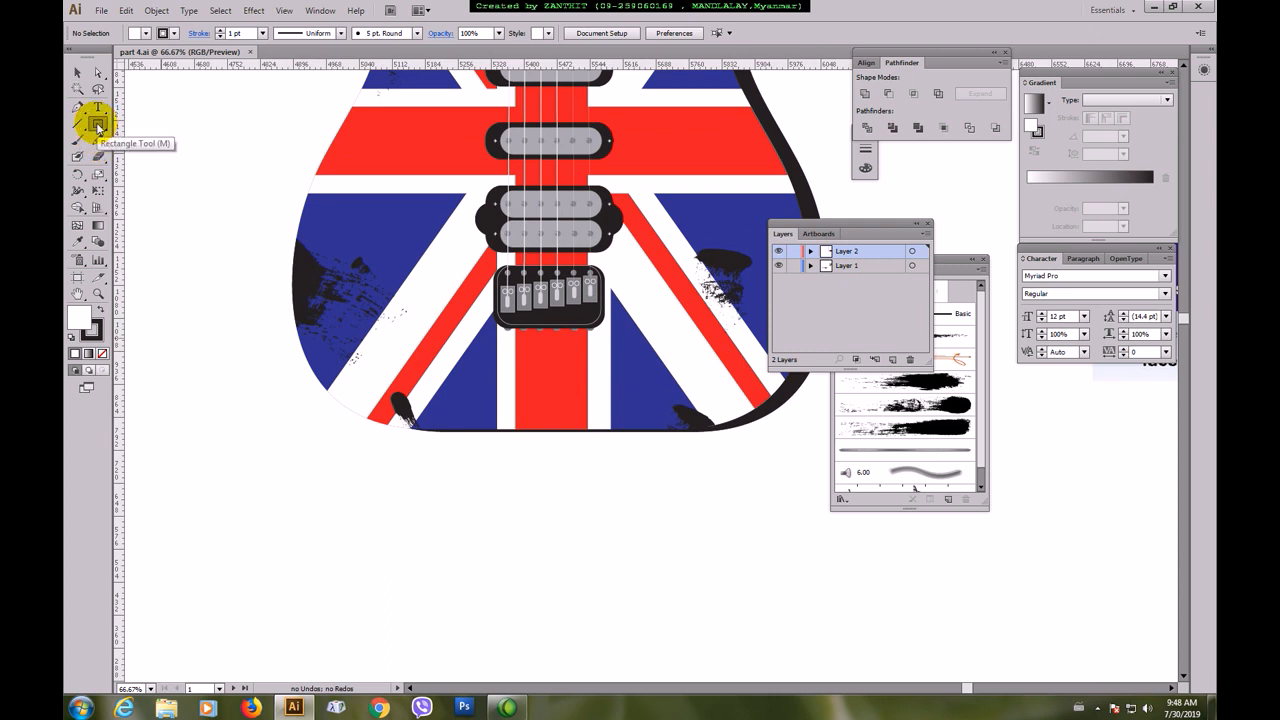
drag(608, 290, 633, 324)
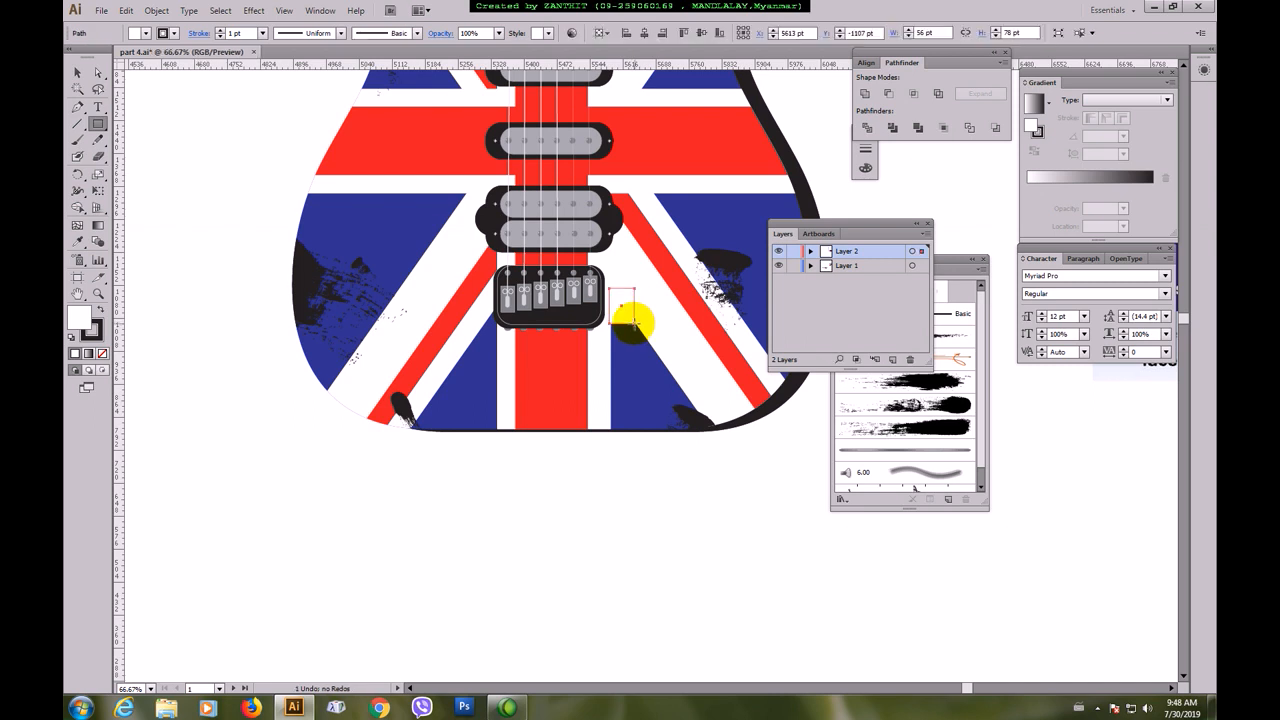
click(140, 33)
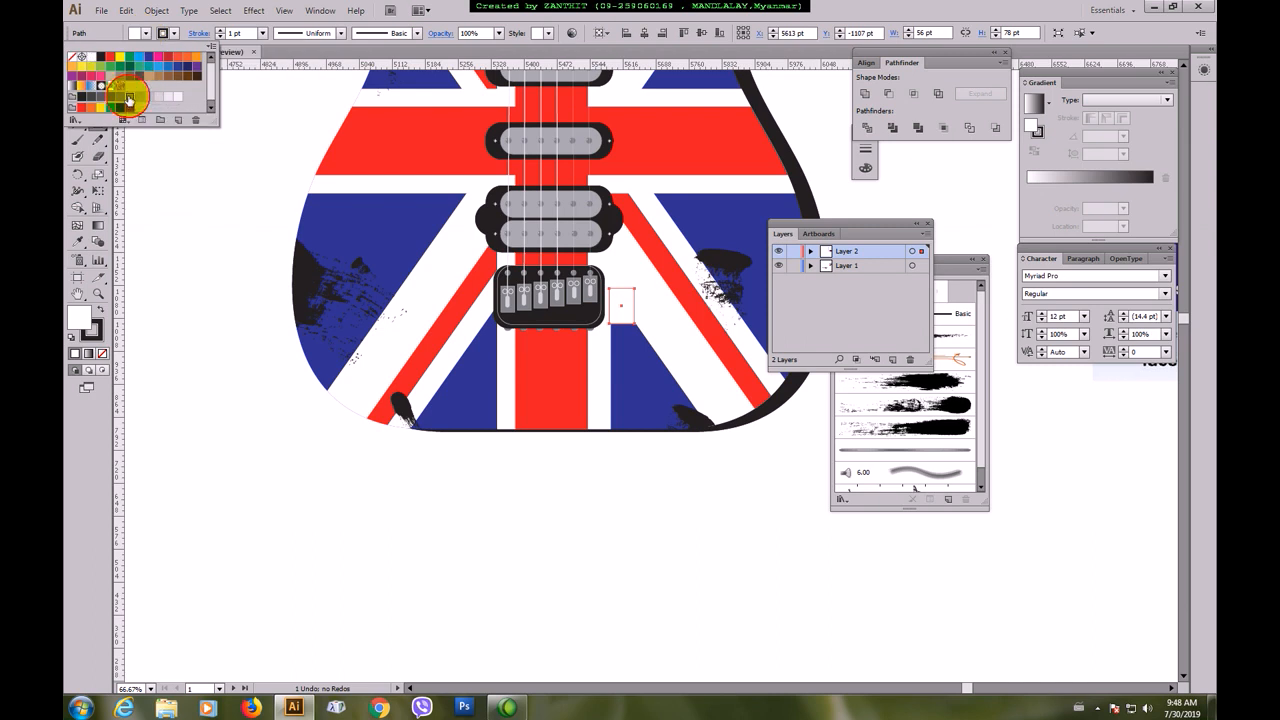
click(129, 98)
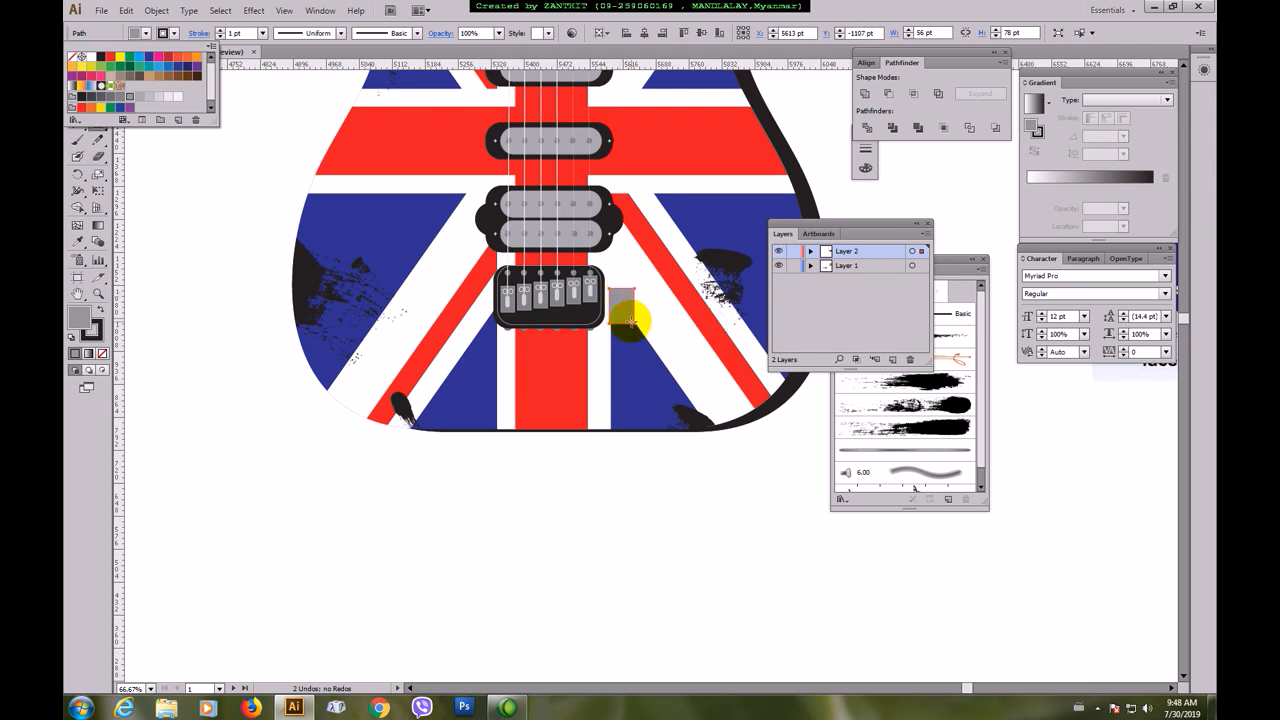
- Apply a Round Corners effect with a 20 pt radius to the grey rectangle and deselect it
click(250, 14)
click(250, 16)
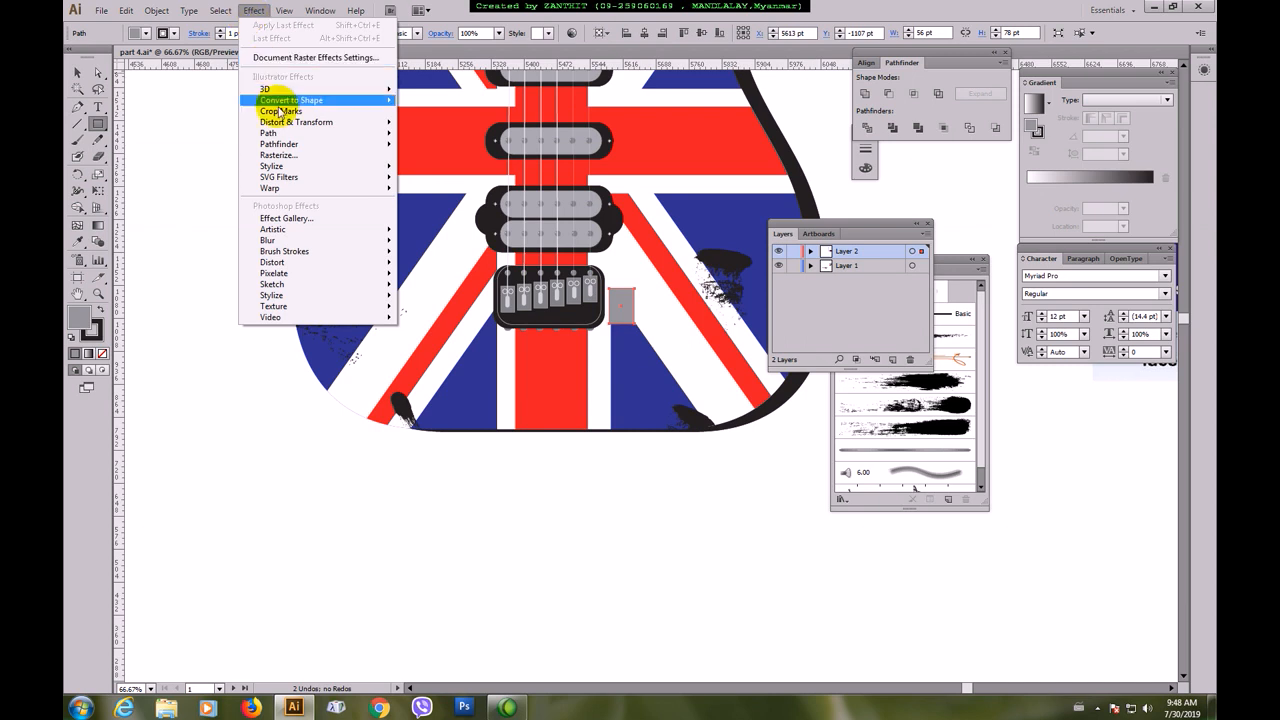
mouse_move(297, 170)
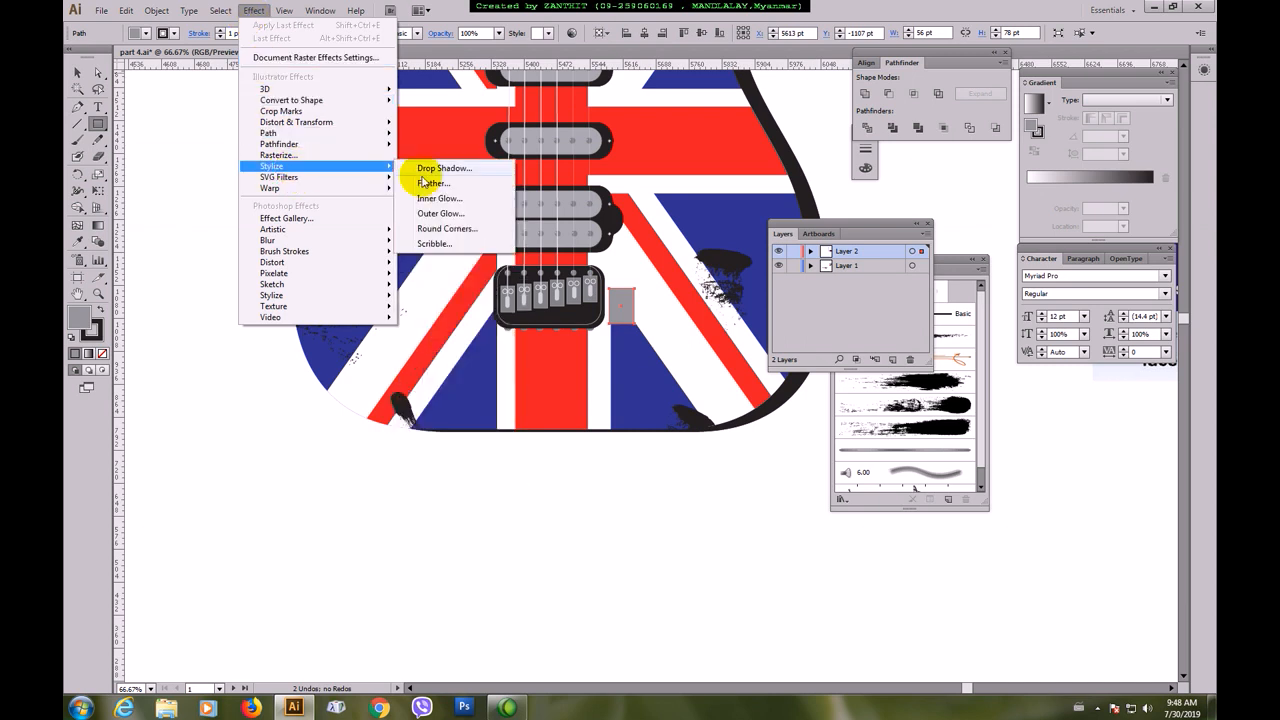
click(466, 228)
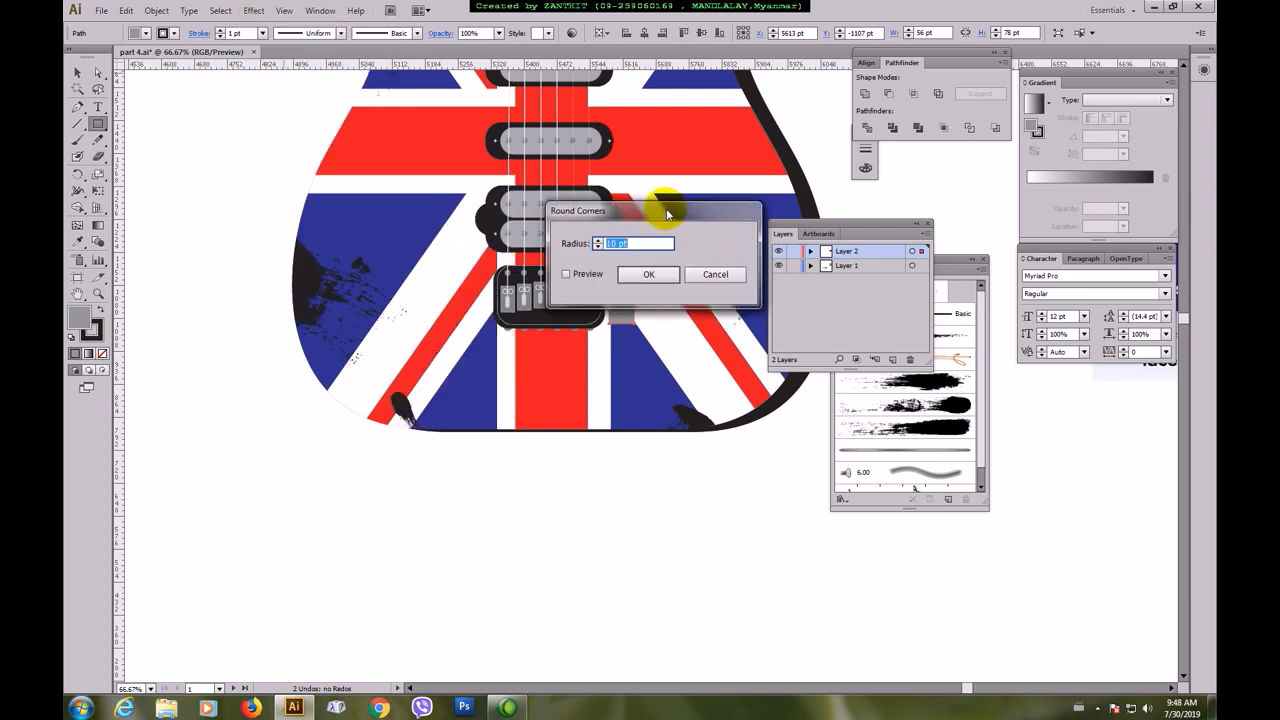
drag(663, 206, 801, 121)
click(706, 190)
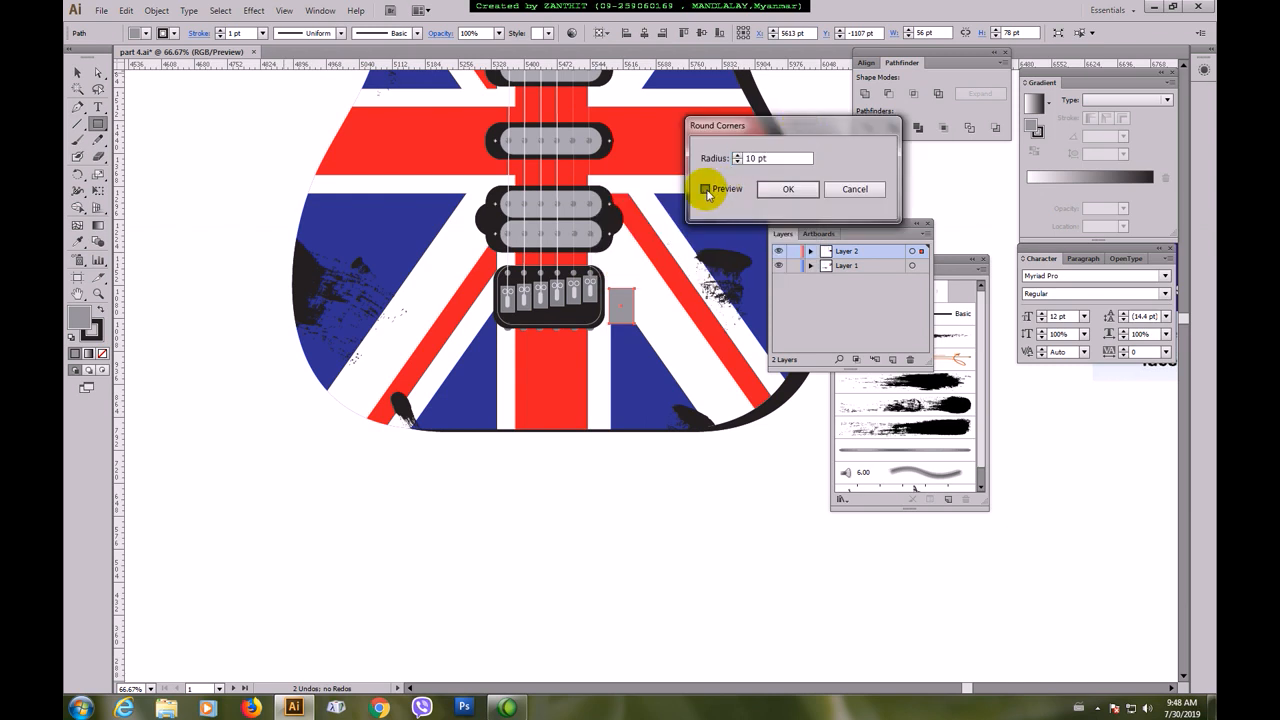
click(737, 159)
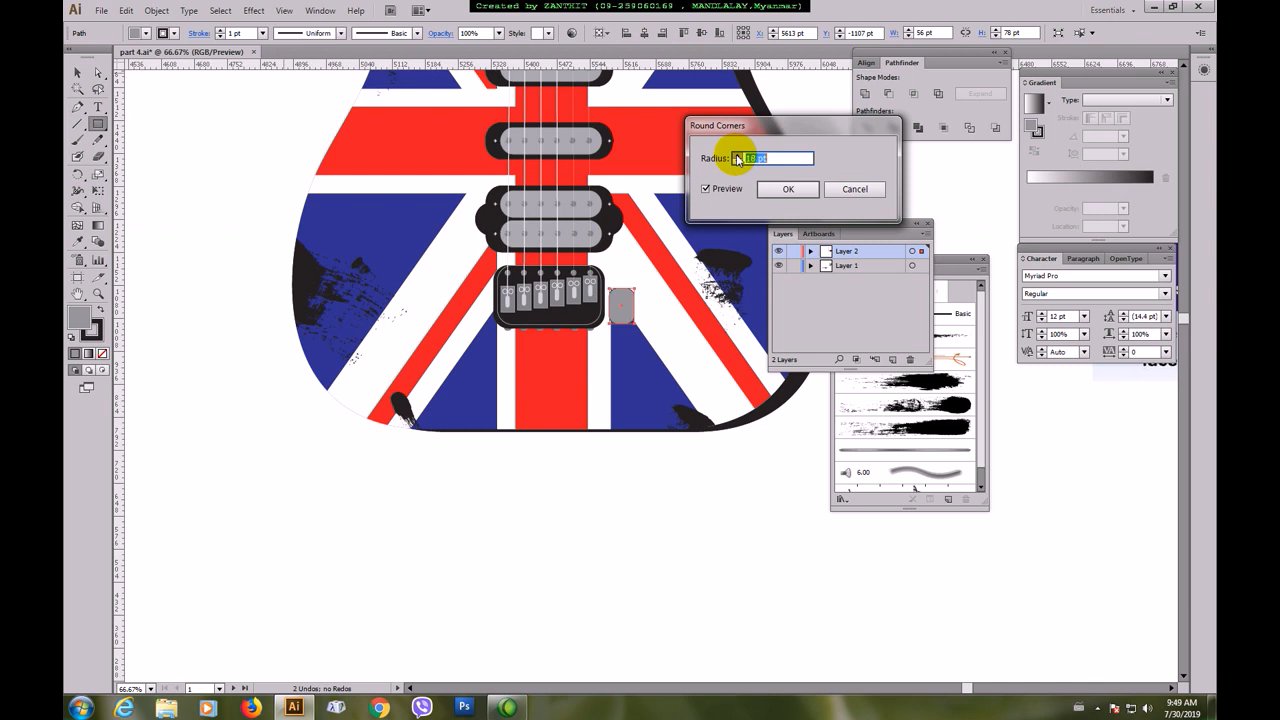
click(785, 190)
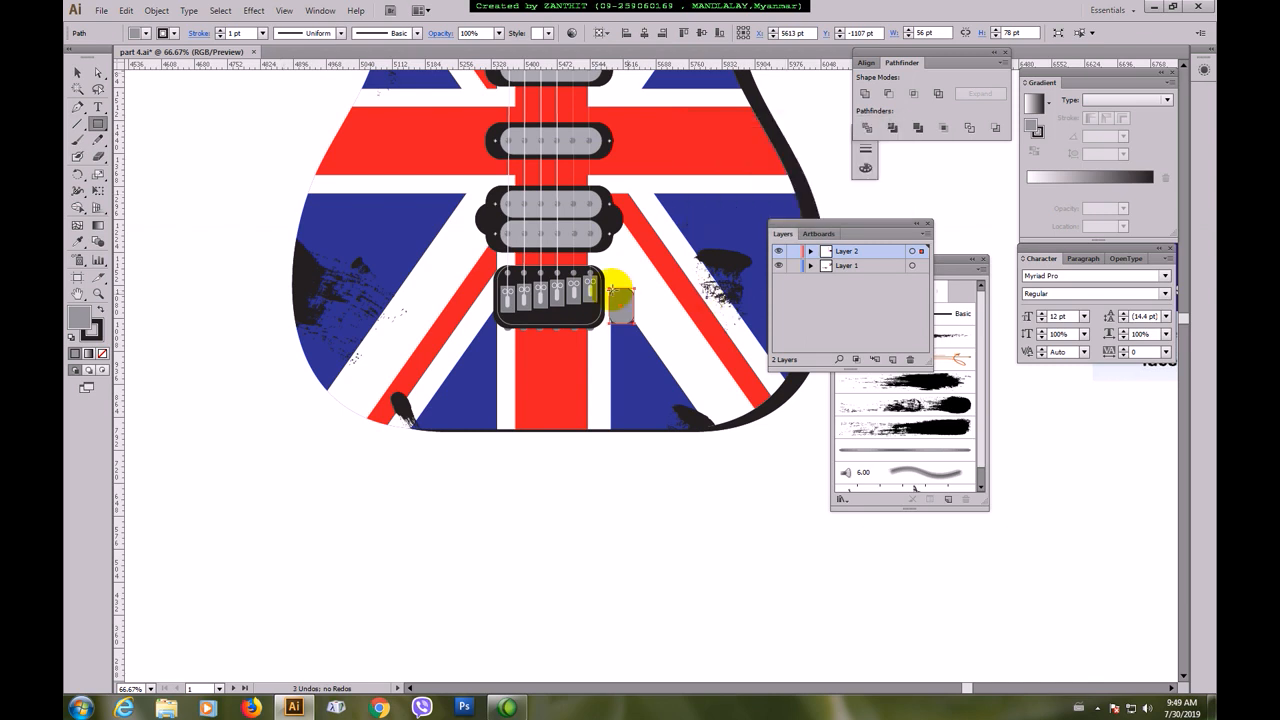
click(78, 72)
click(632, 530)
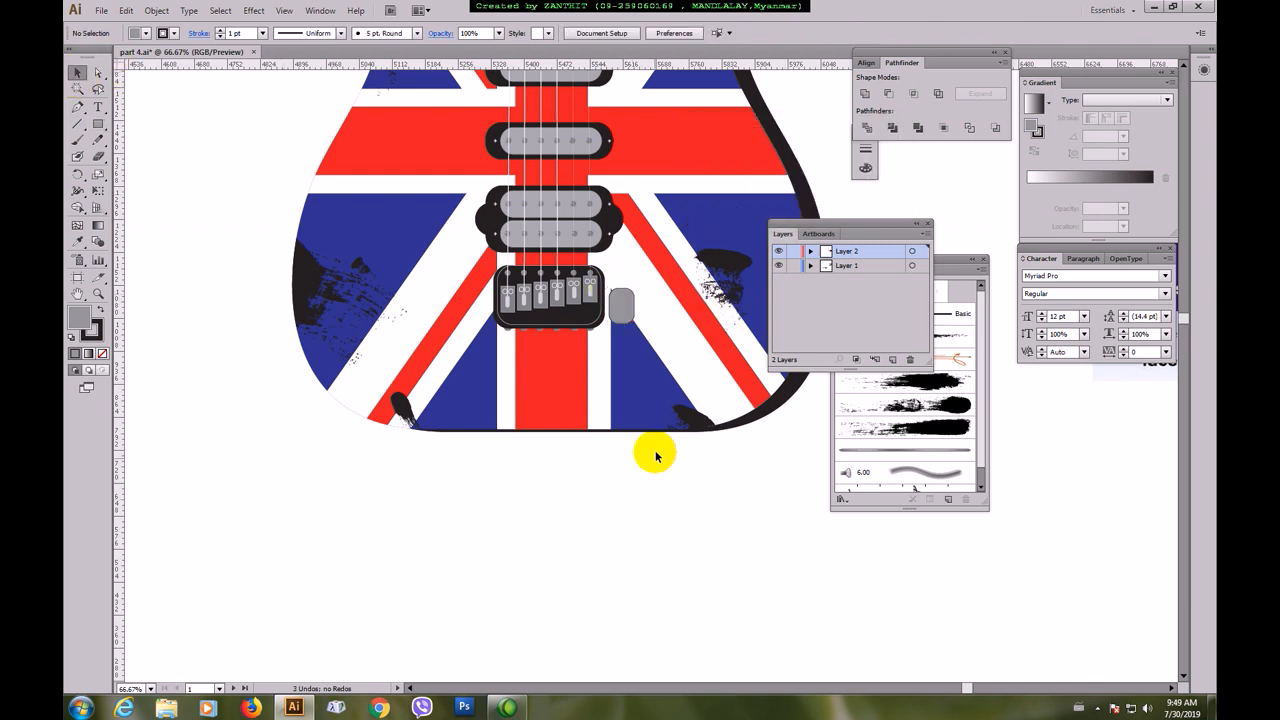
- Move the grey rounded rectangle slightly lower beside the guitar's bridge
key(ctrl+plus)
key(ctrl+plus)
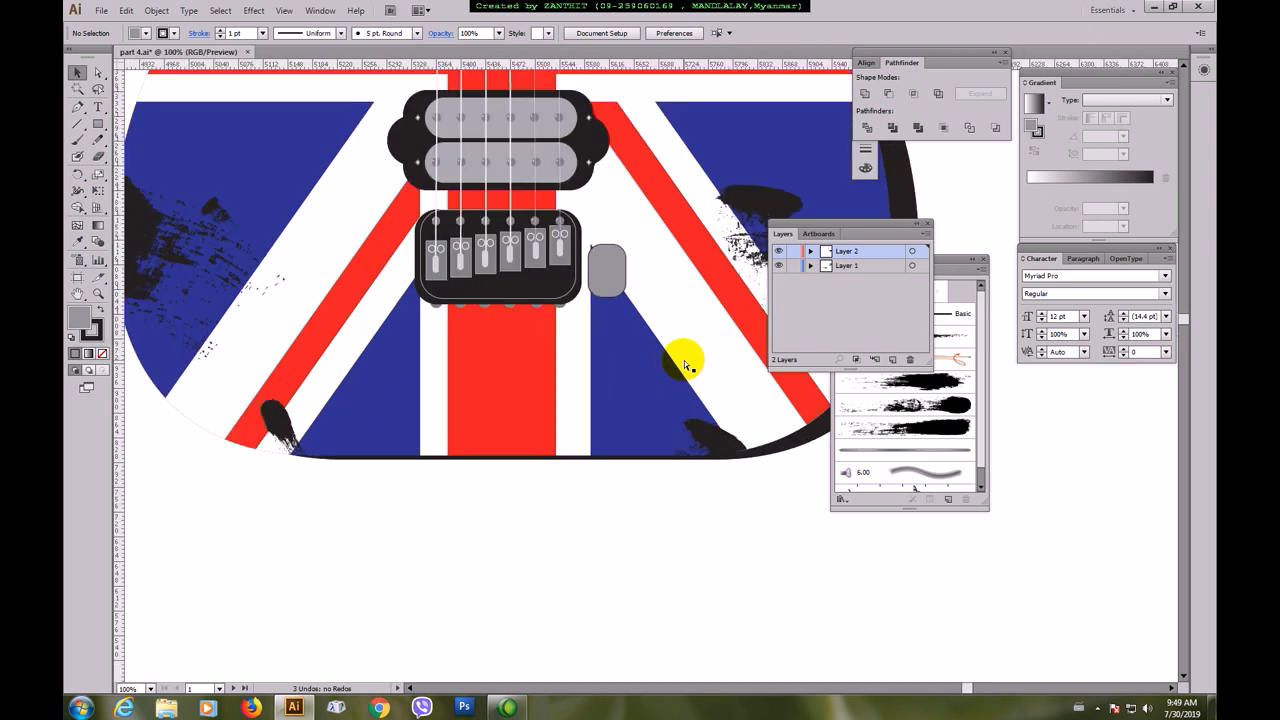
drag(666, 285, 649, 330)
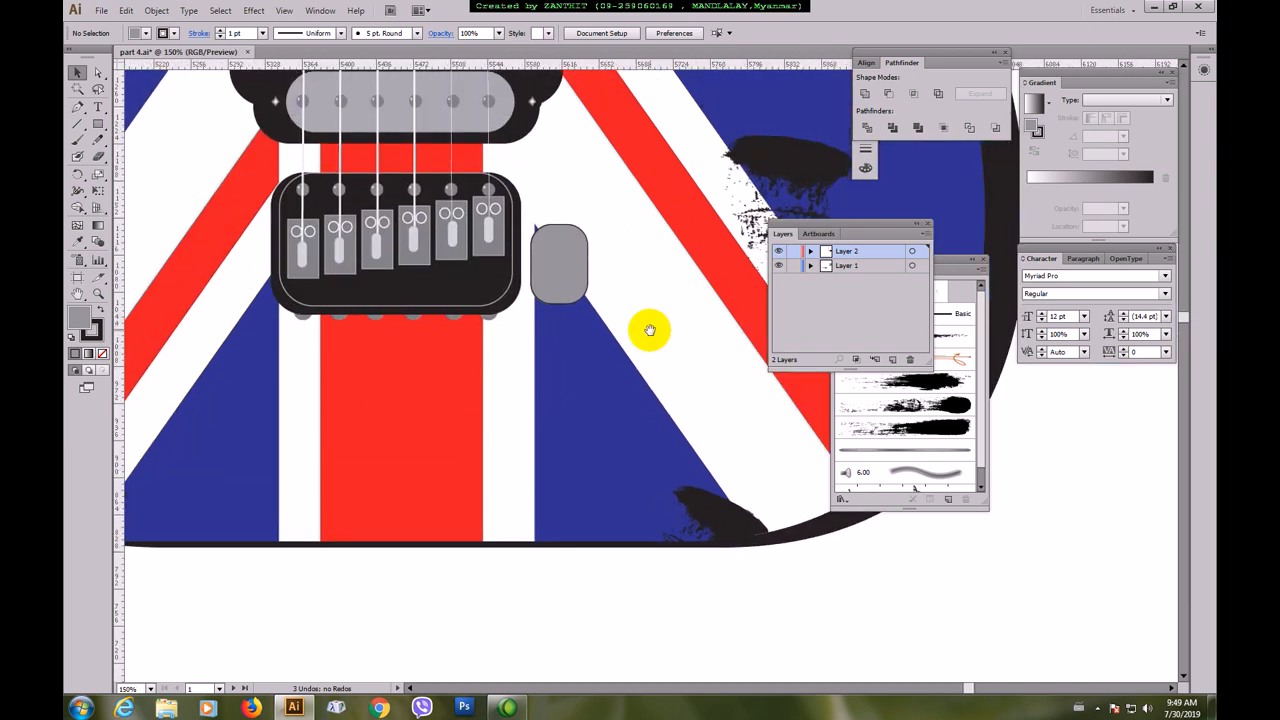
drag(544, 283, 549, 278)
- Edit the grey rectangle's Round Corners effect to a 12 pt radius and deselect the shape
click(318, 10)
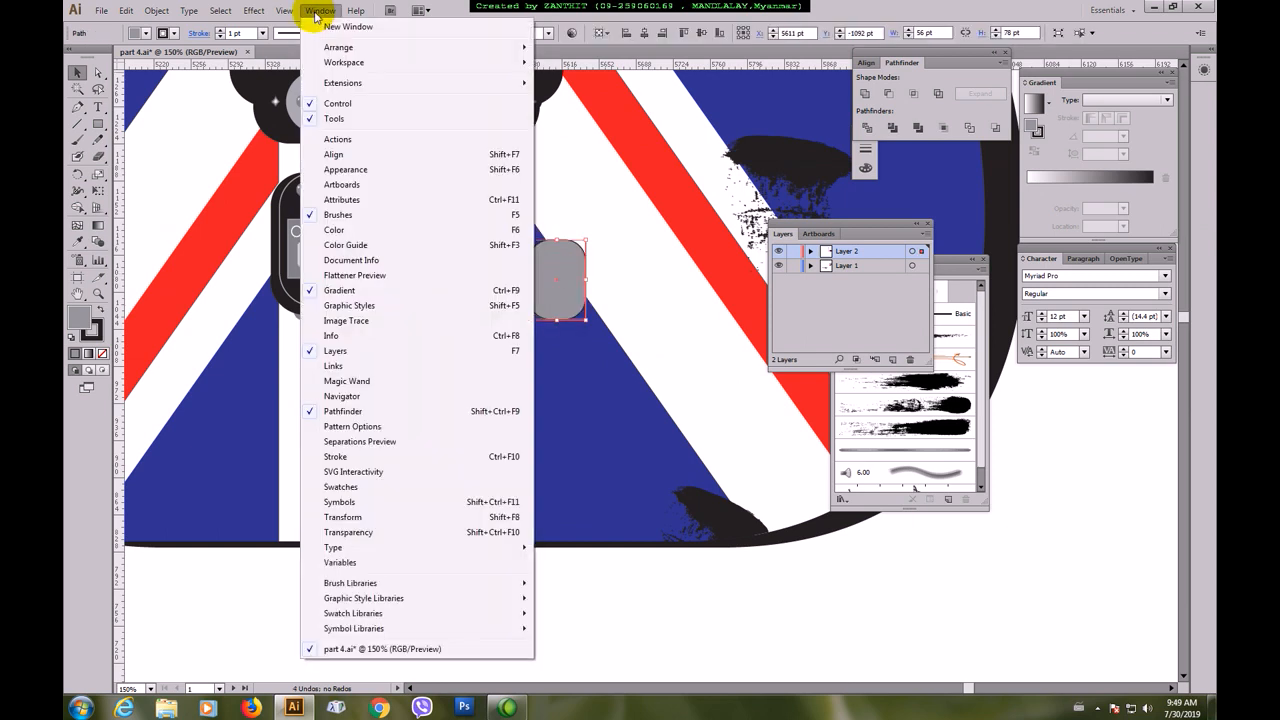
click(349, 172)
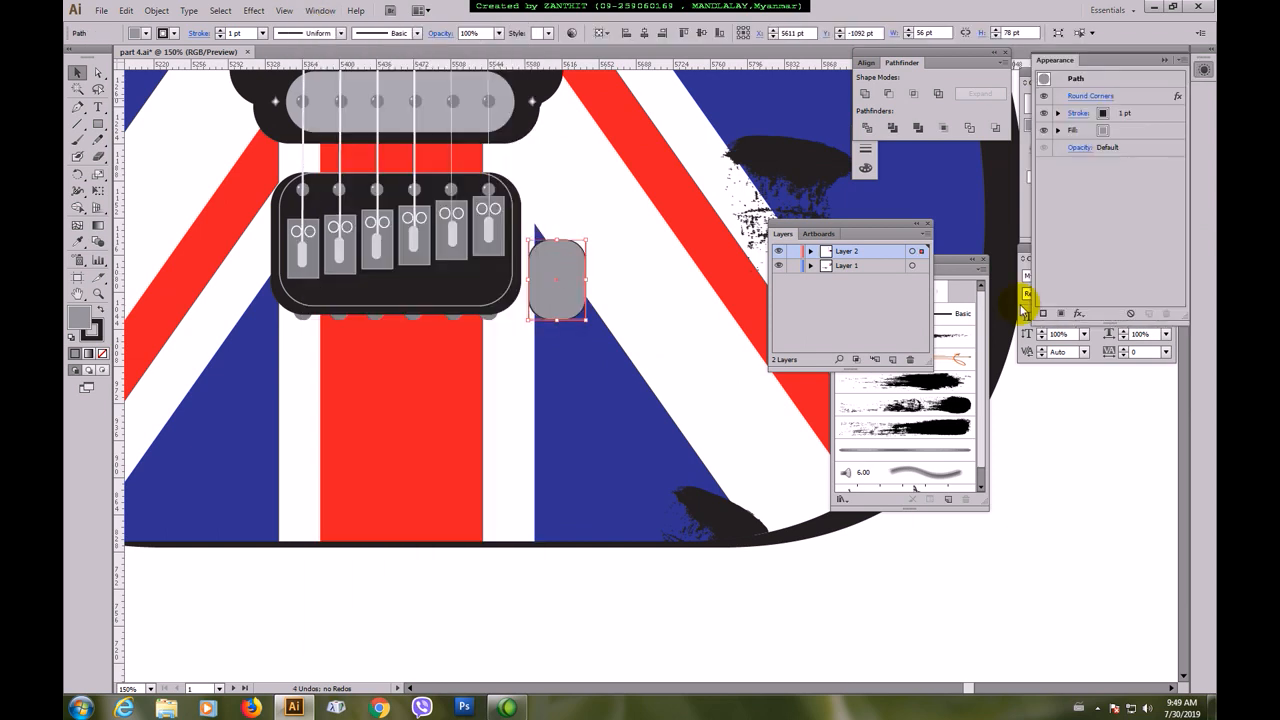
click(1086, 98)
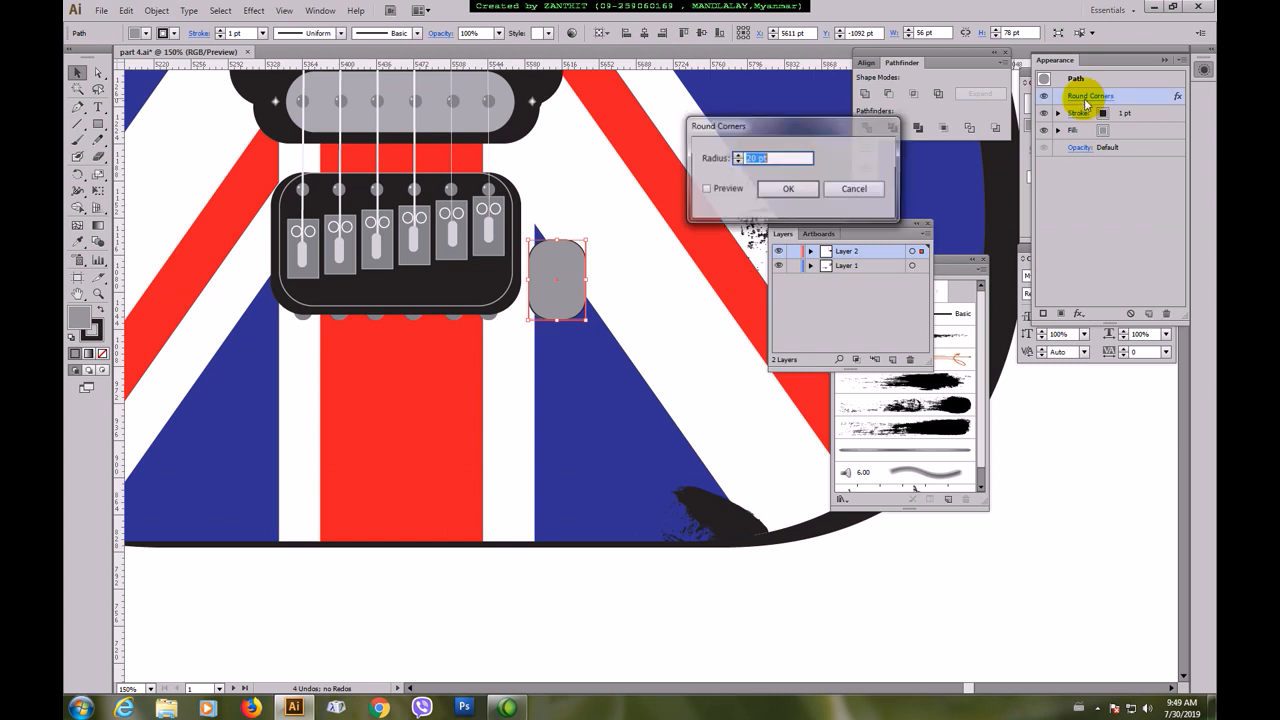
click(729, 192)
click(727, 190)
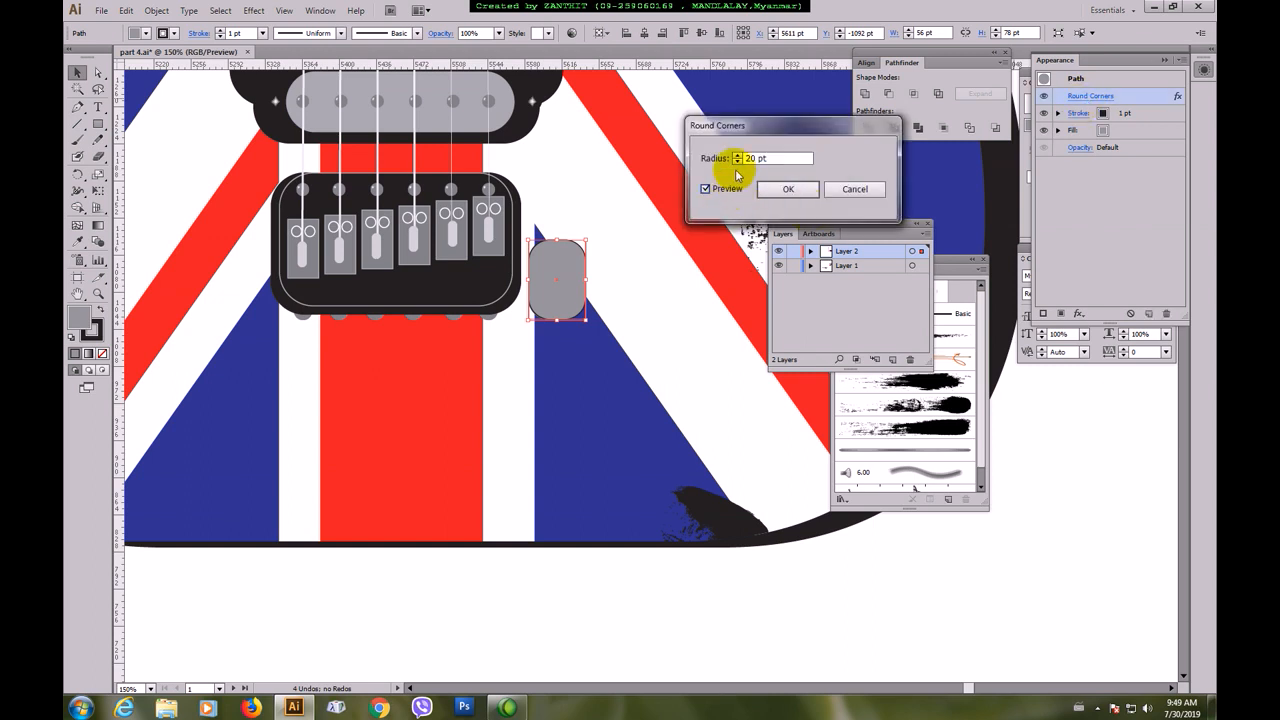
click(737, 162)
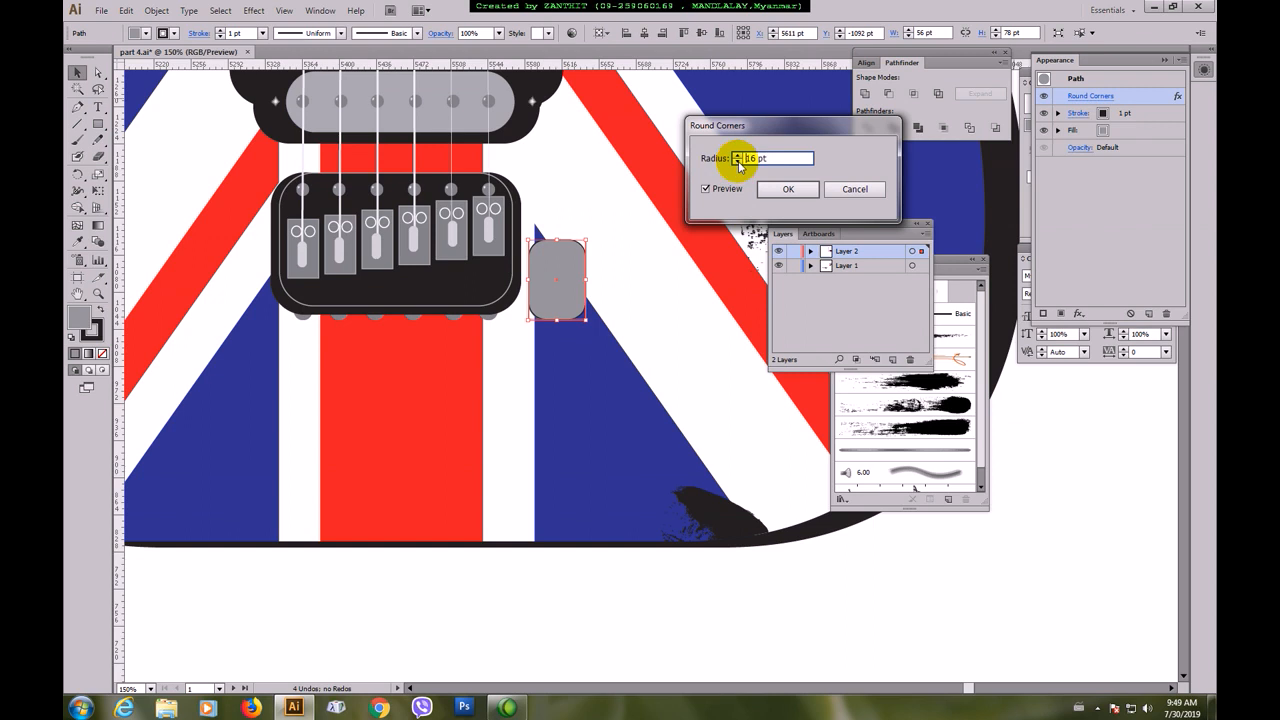
click(737, 162)
click(737, 162)
click(737, 162)
click(788, 190)
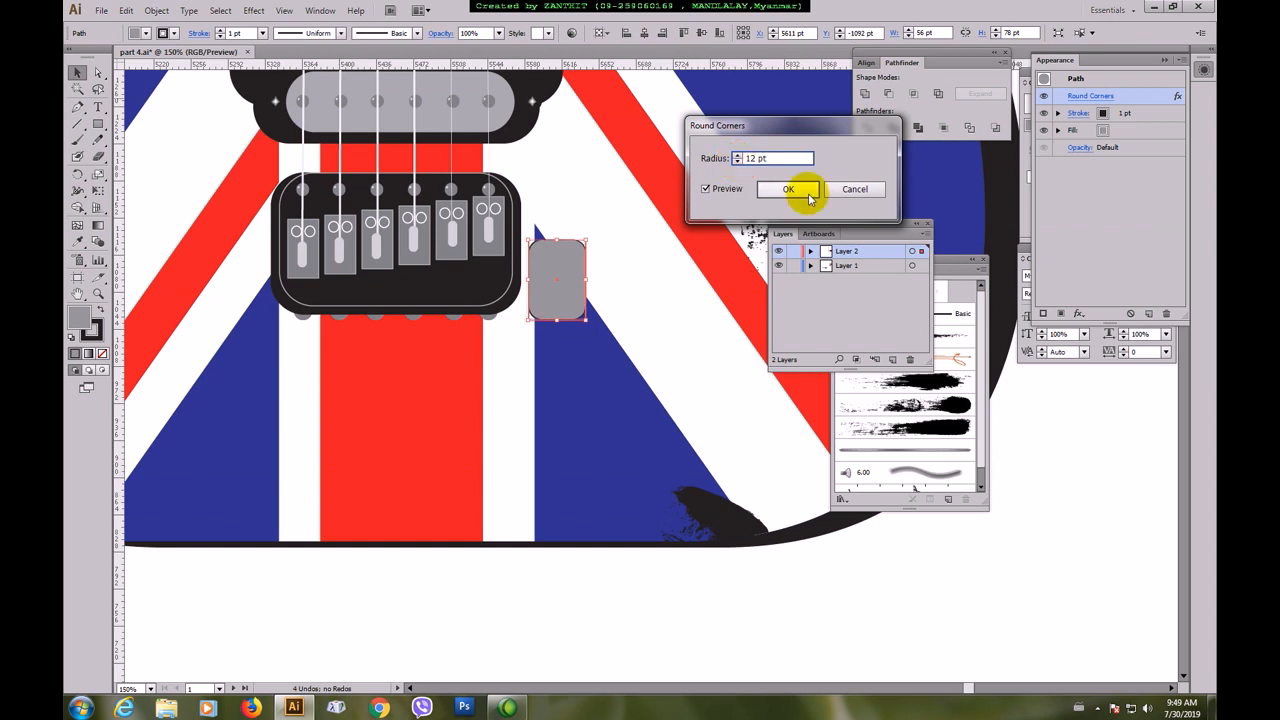
click(843, 583)
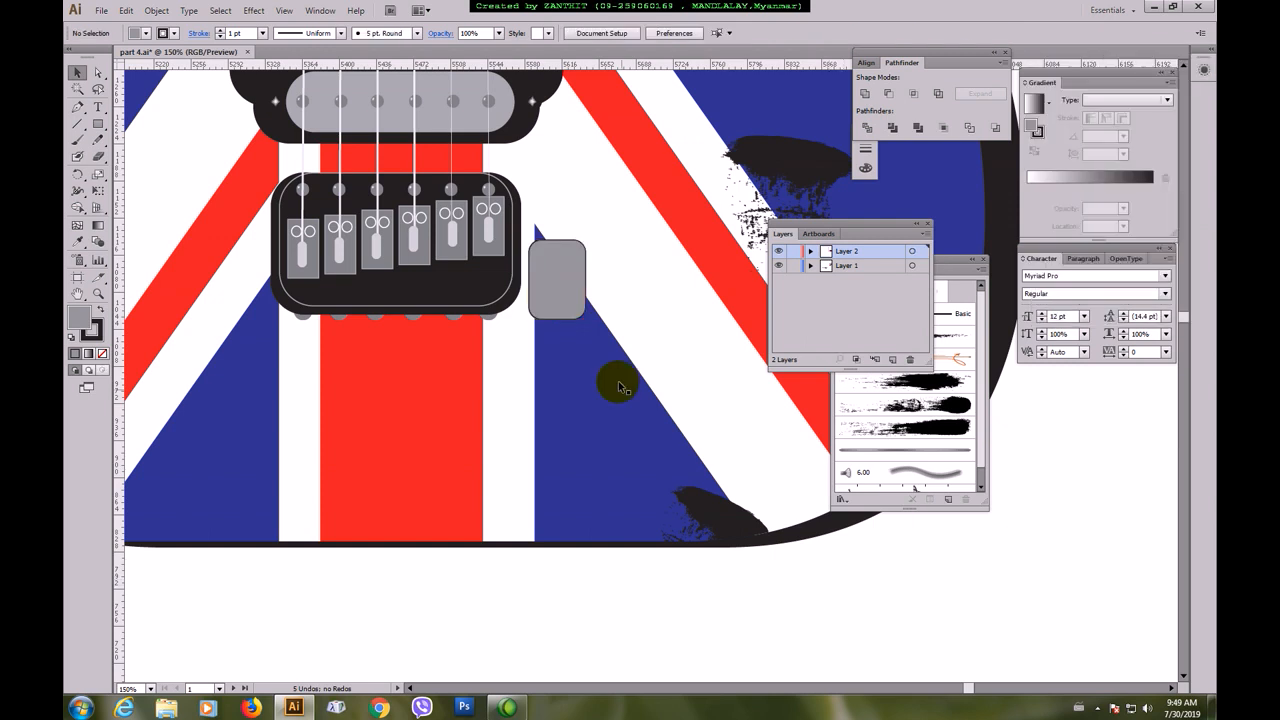
- Set the grey rounded rectangle's stroke colour to white and deselect it
click(566, 284)
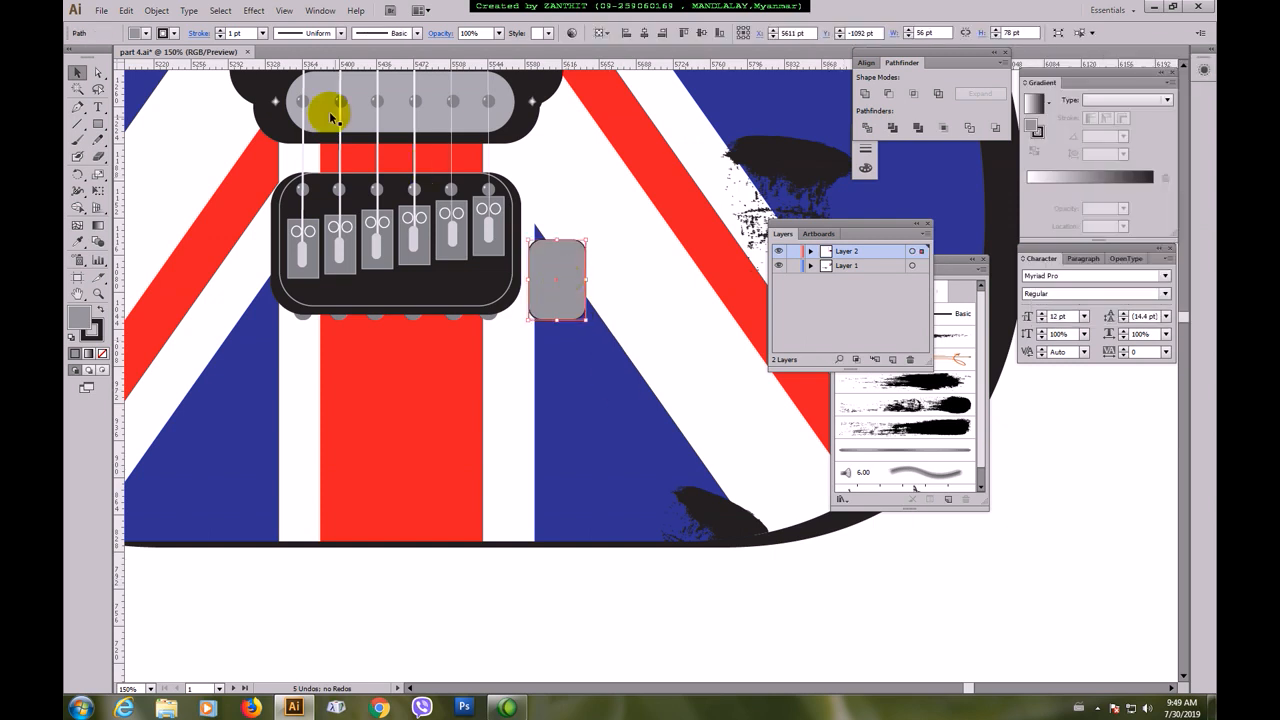
click(165, 33)
click(91, 59)
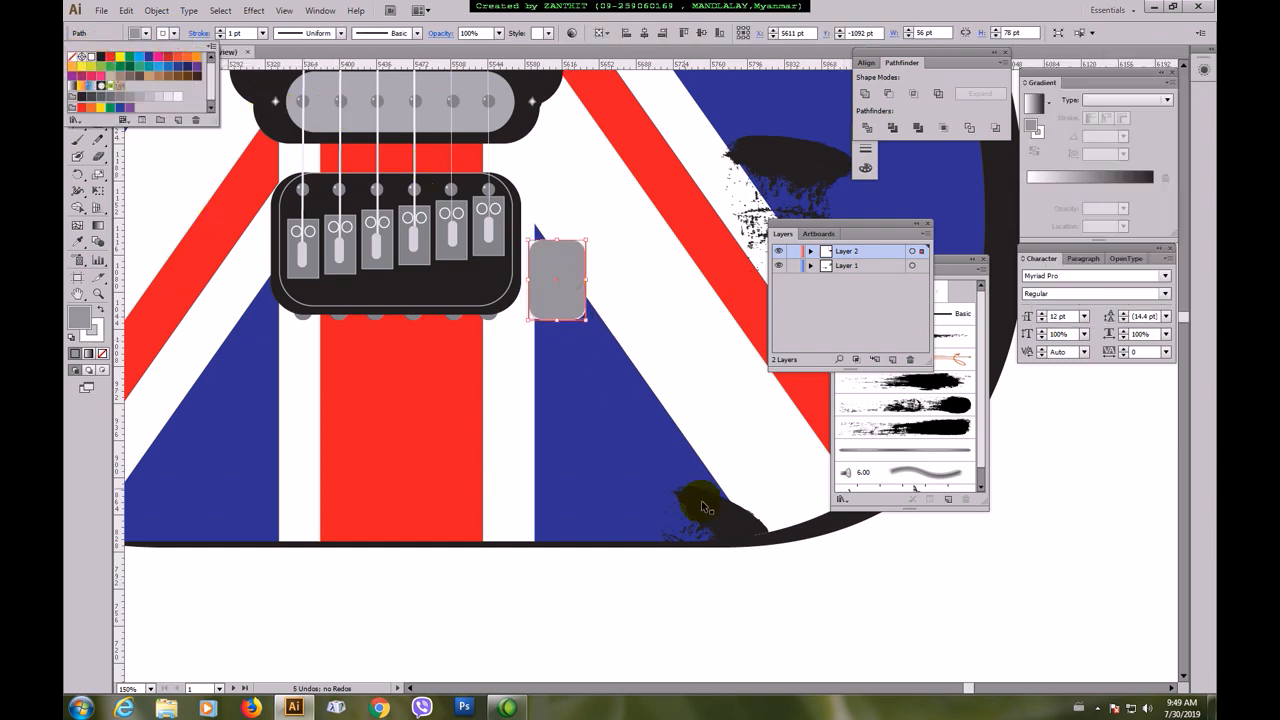
click(740, 594)
click(740, 594)
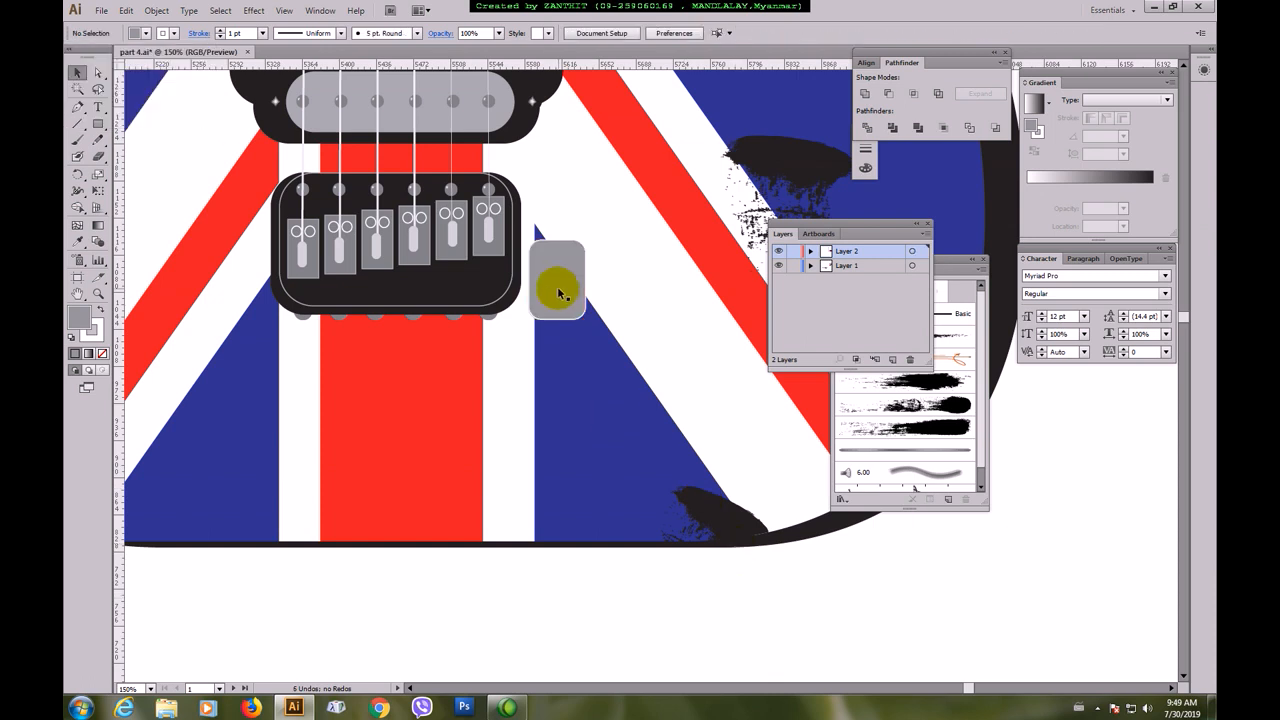
- Make a centred, scaled-down copy of the grey rounded rectangle, about 33 by 45 pt, and fill it black
click(558, 290)
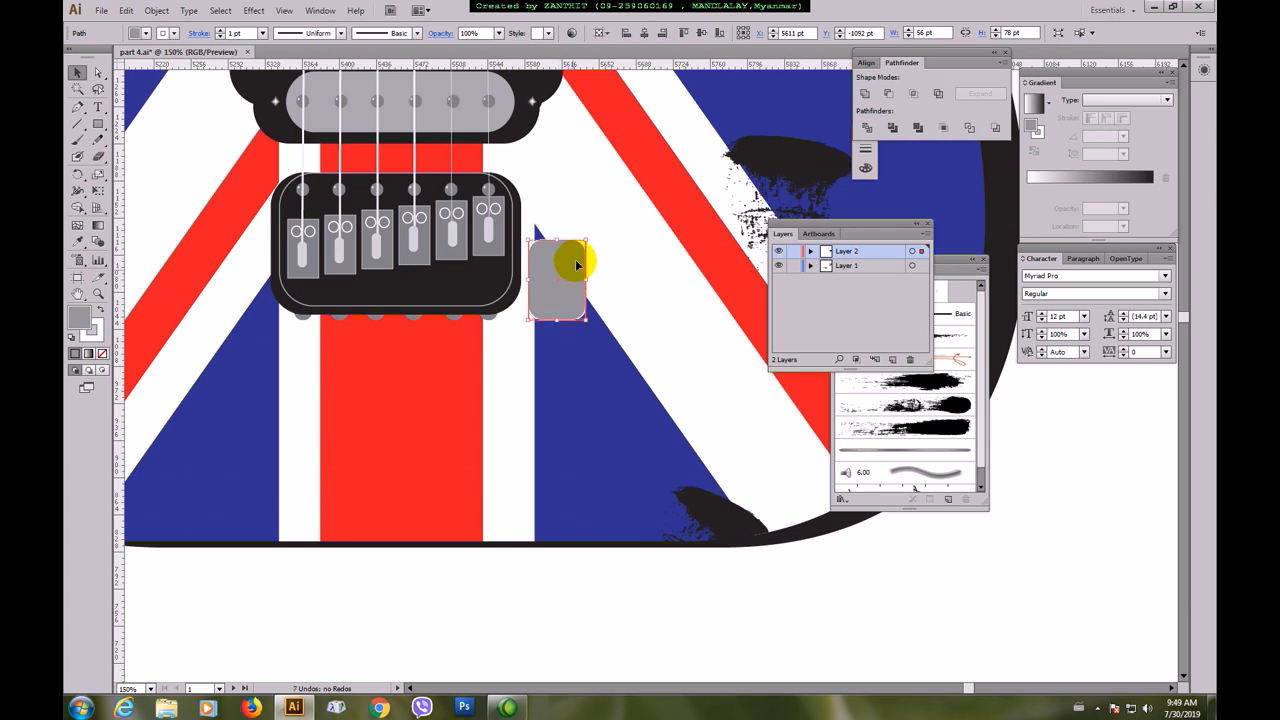
drag(587, 238, 577, 250)
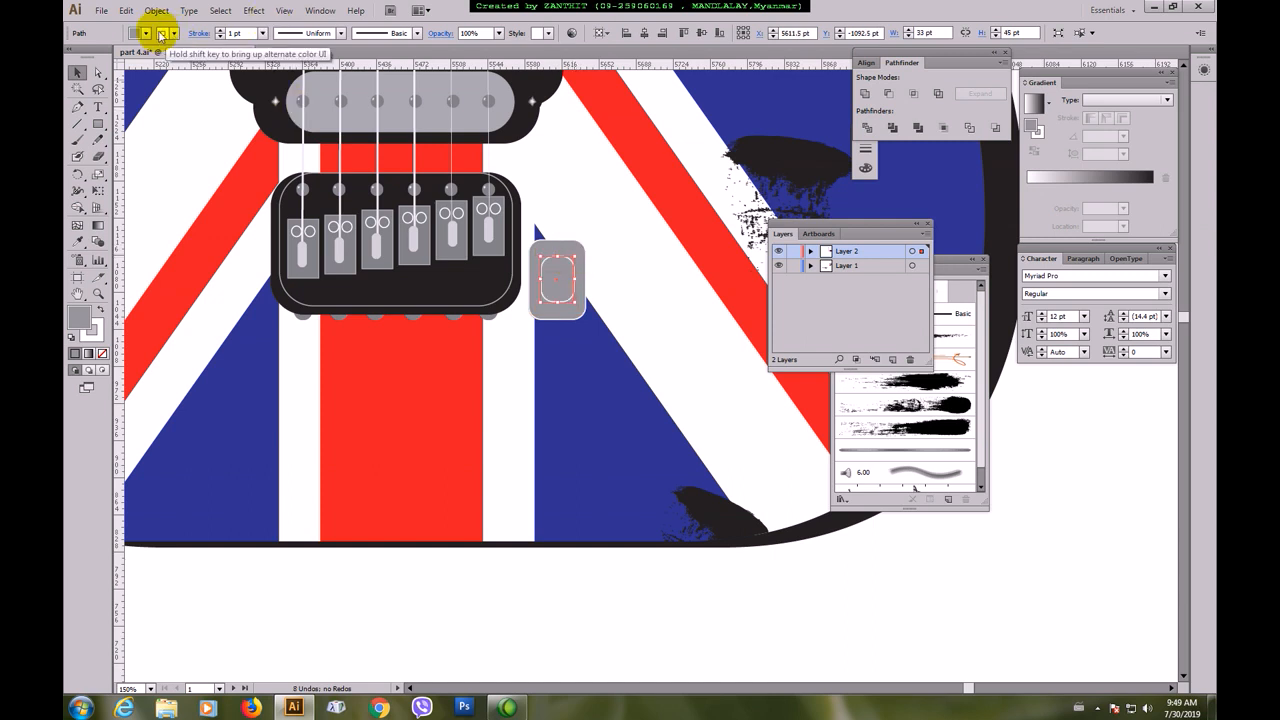
click(146, 33)
click(100, 57)
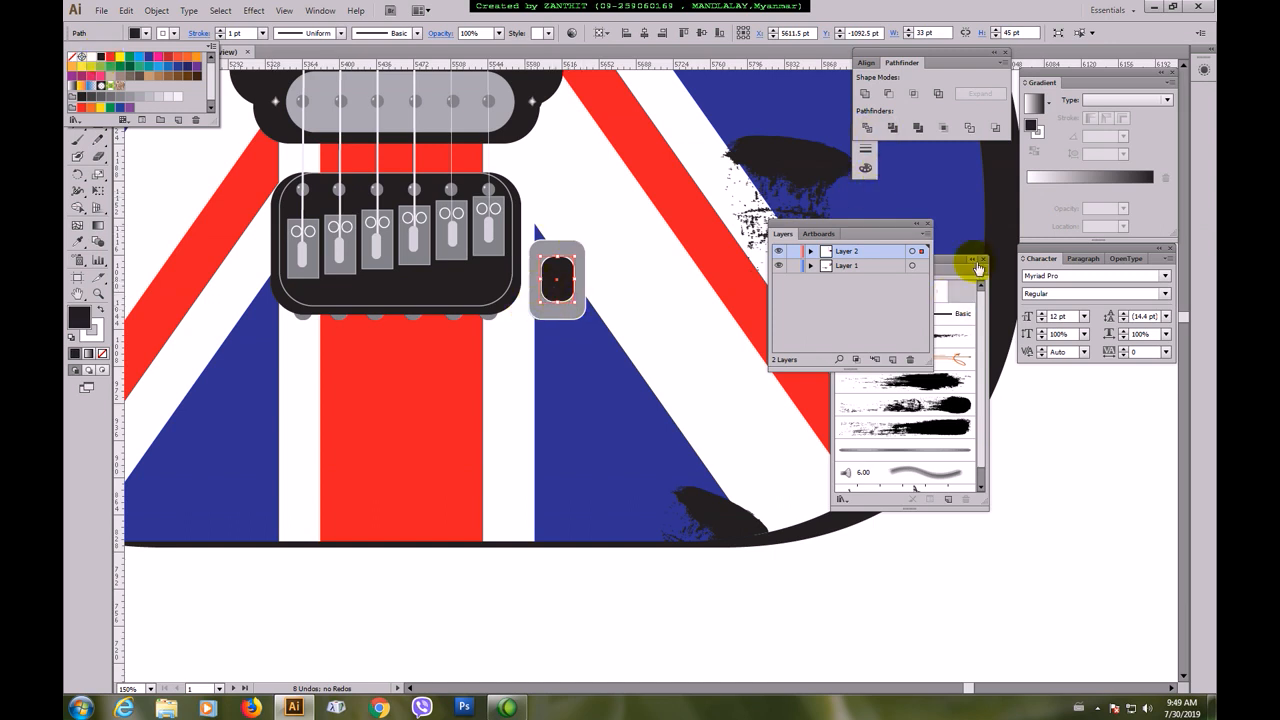
click(865, 227)
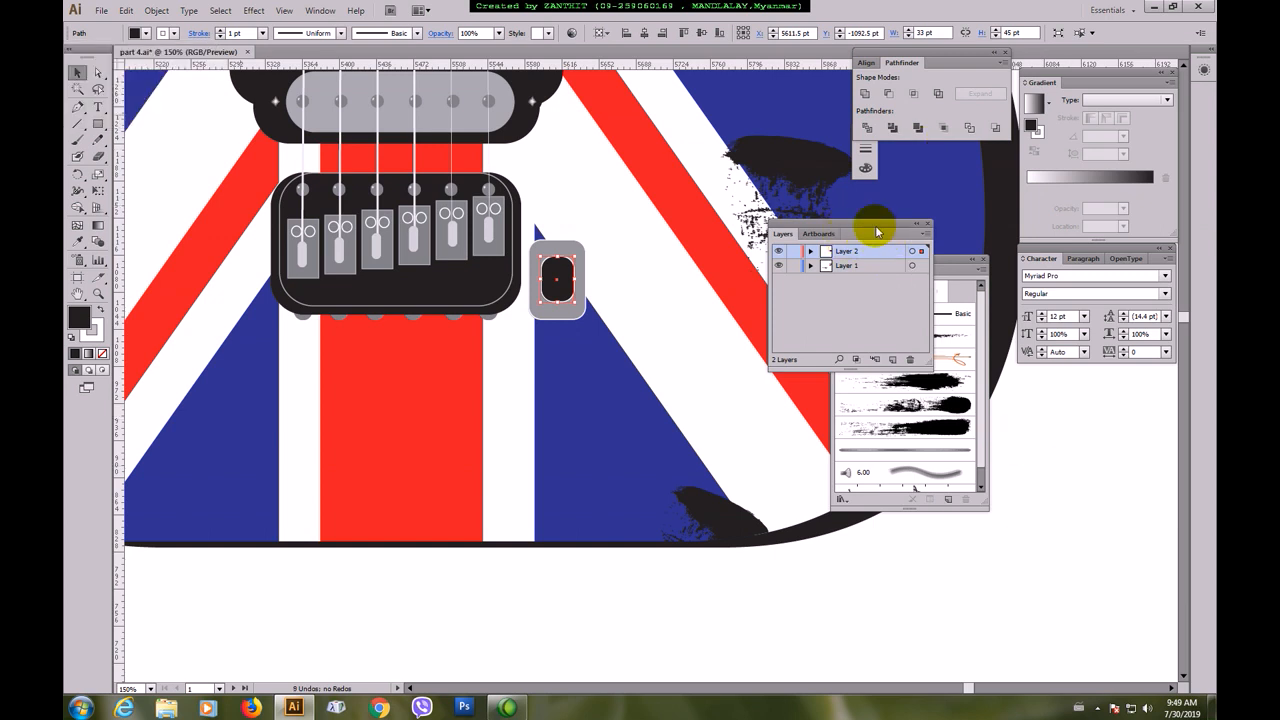
- Undo and redo the inner shape's black fill, and move the Layers panel clear of the Brushes panel
click(910, 264)
key(ctrl+z)
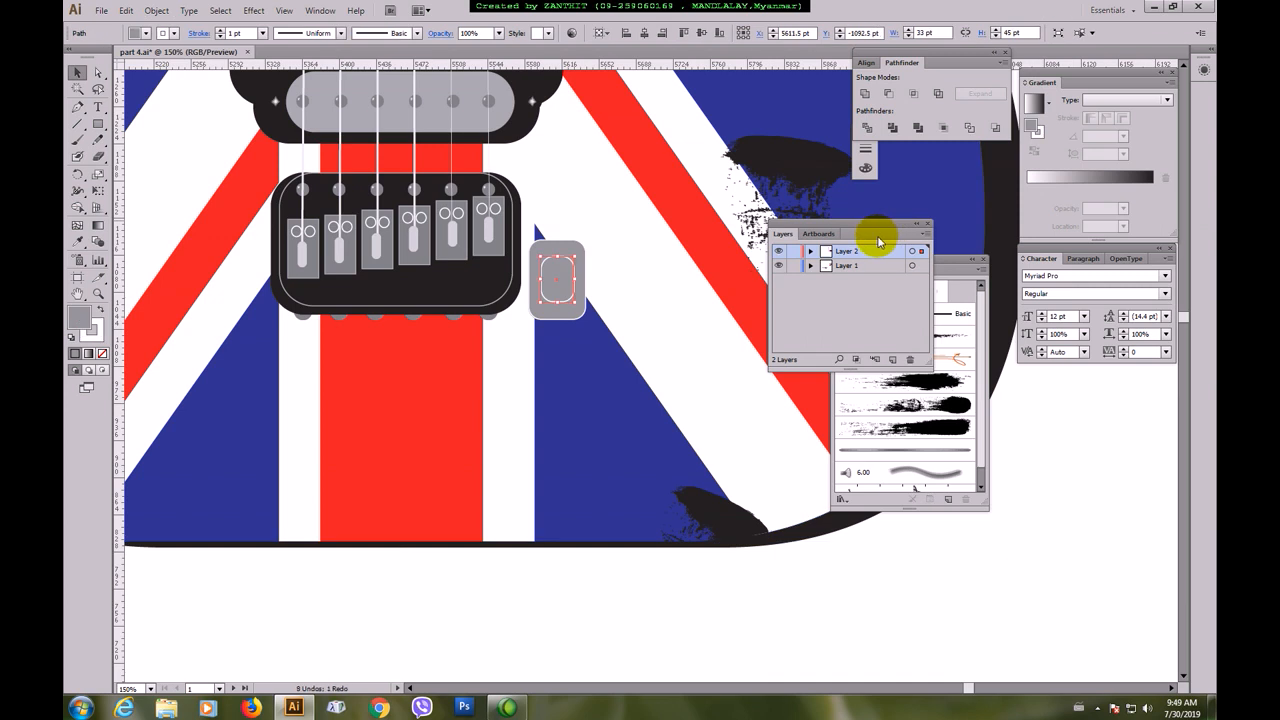
key(ctrl+shift+z)
drag(884, 231, 1090, 440)
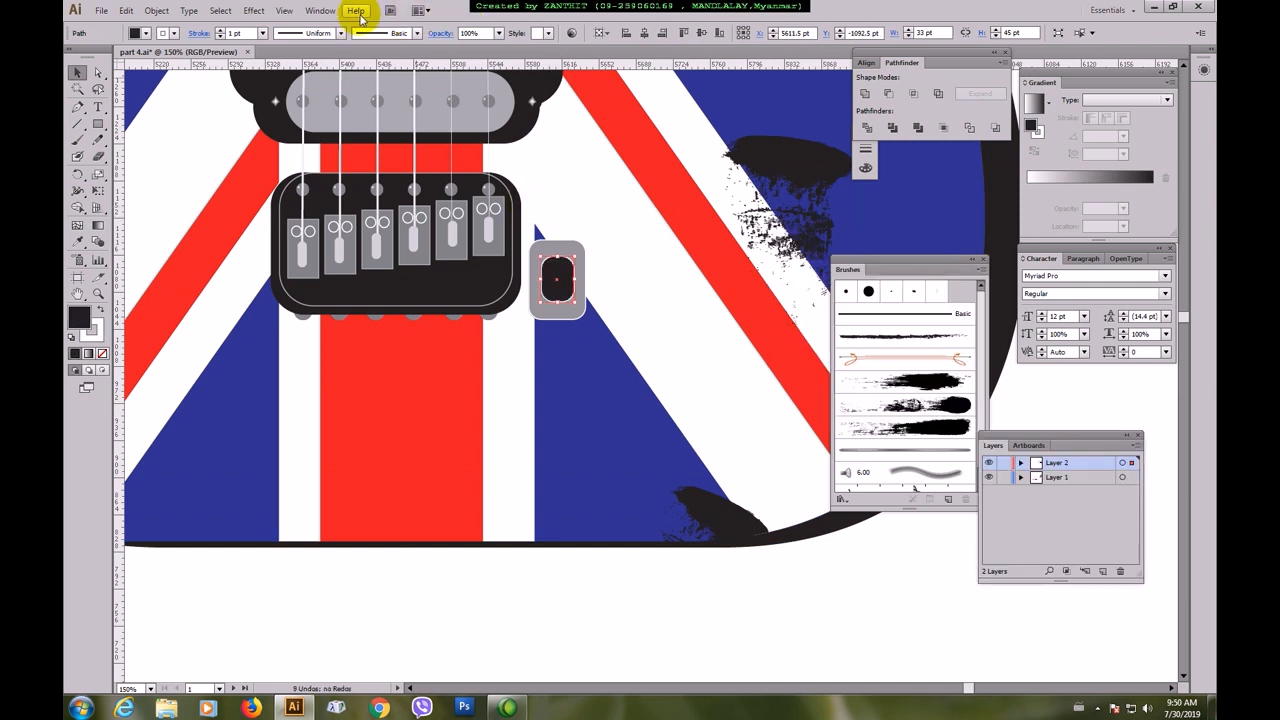
- Set the inner black rectangle's Round Corners effect to an 8 pt radius with preview on, and deselect the shape
click(340, 12)
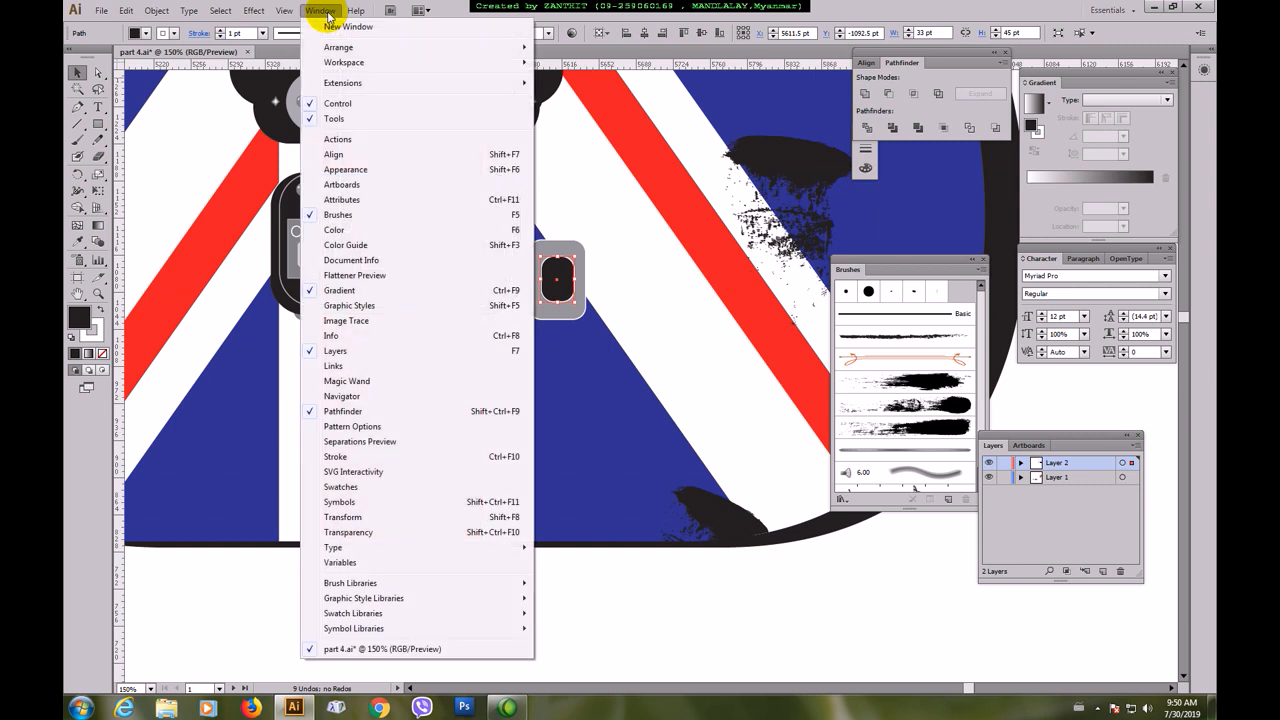
click(346, 171)
click(1086, 95)
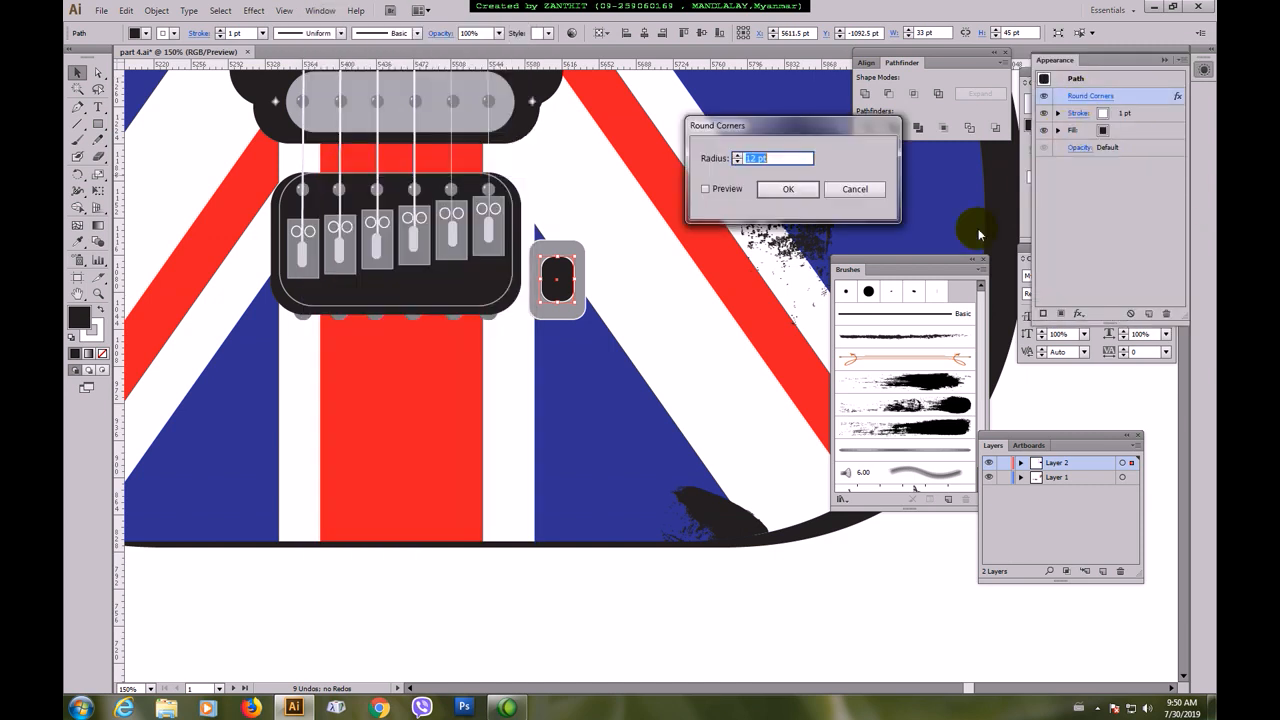
click(737, 162)
click(705, 188)
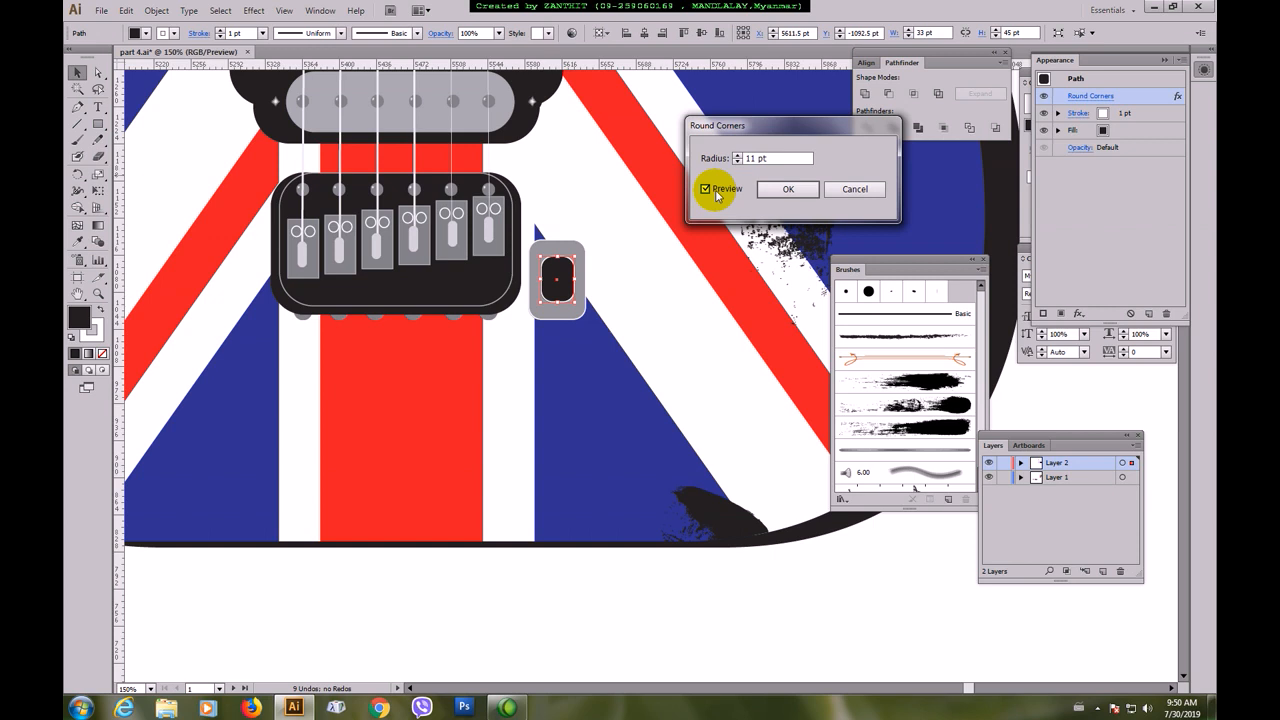
click(738, 162)
click(738, 162)
click(738, 162)
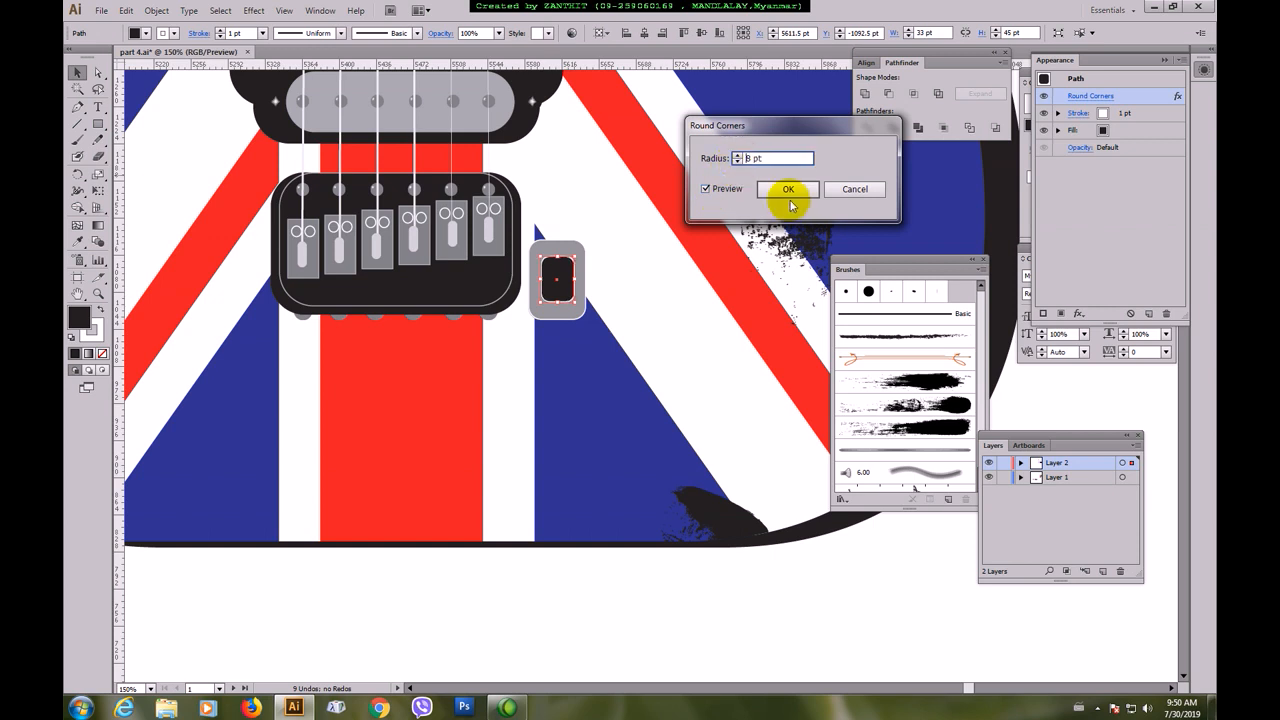
click(788, 189)
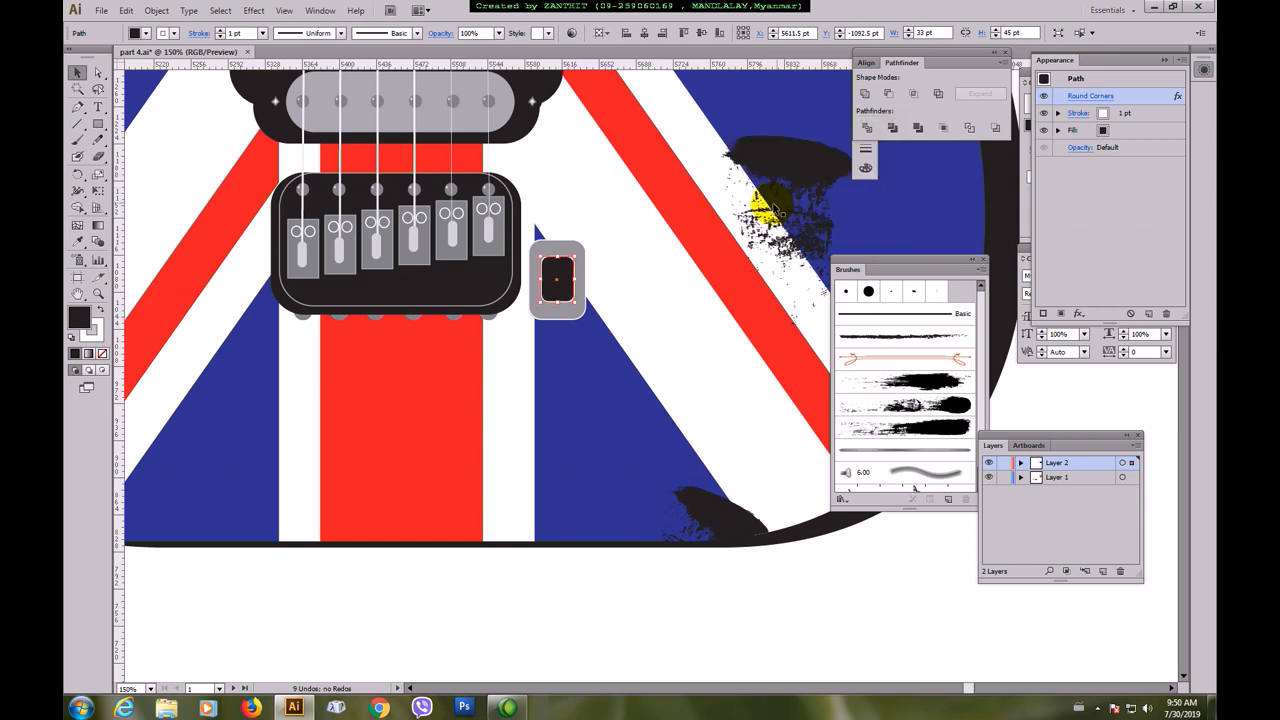
click(600, 594)
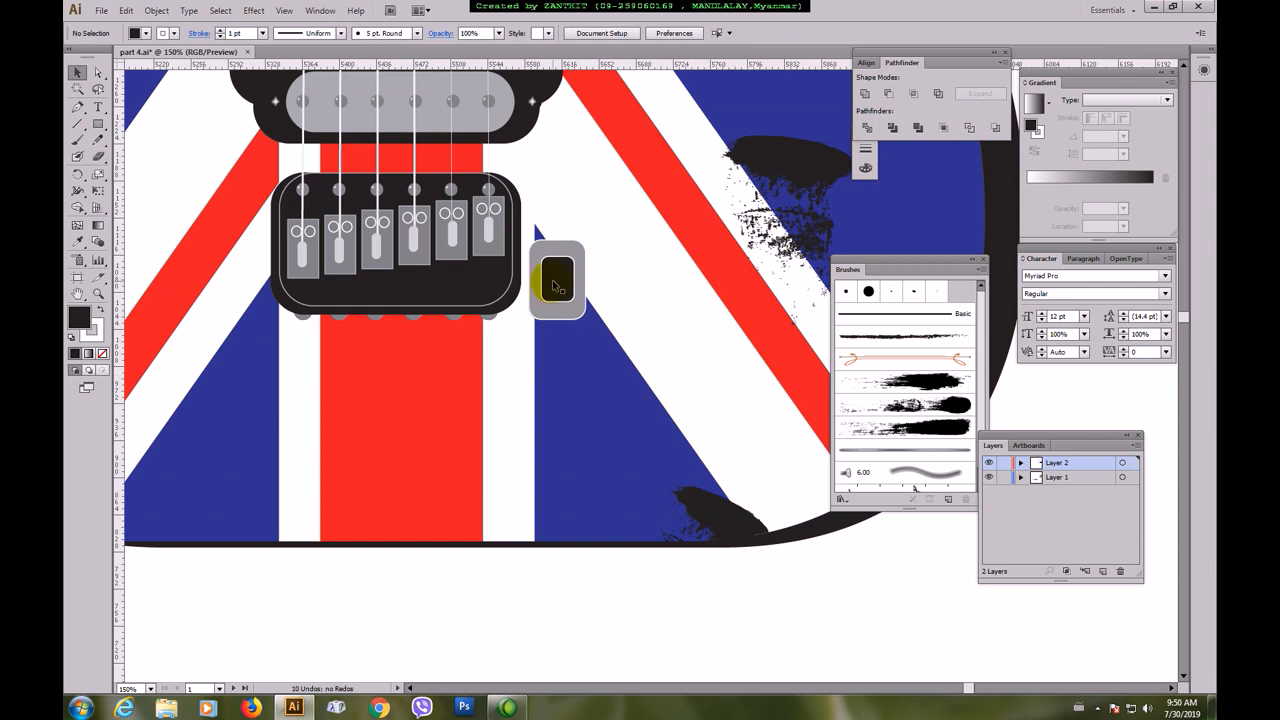
- Move the black rounded rectangle towards the grey plate's lower-left corner and enlarge it to about 40 by 52 pt
drag(553, 280, 545, 289)
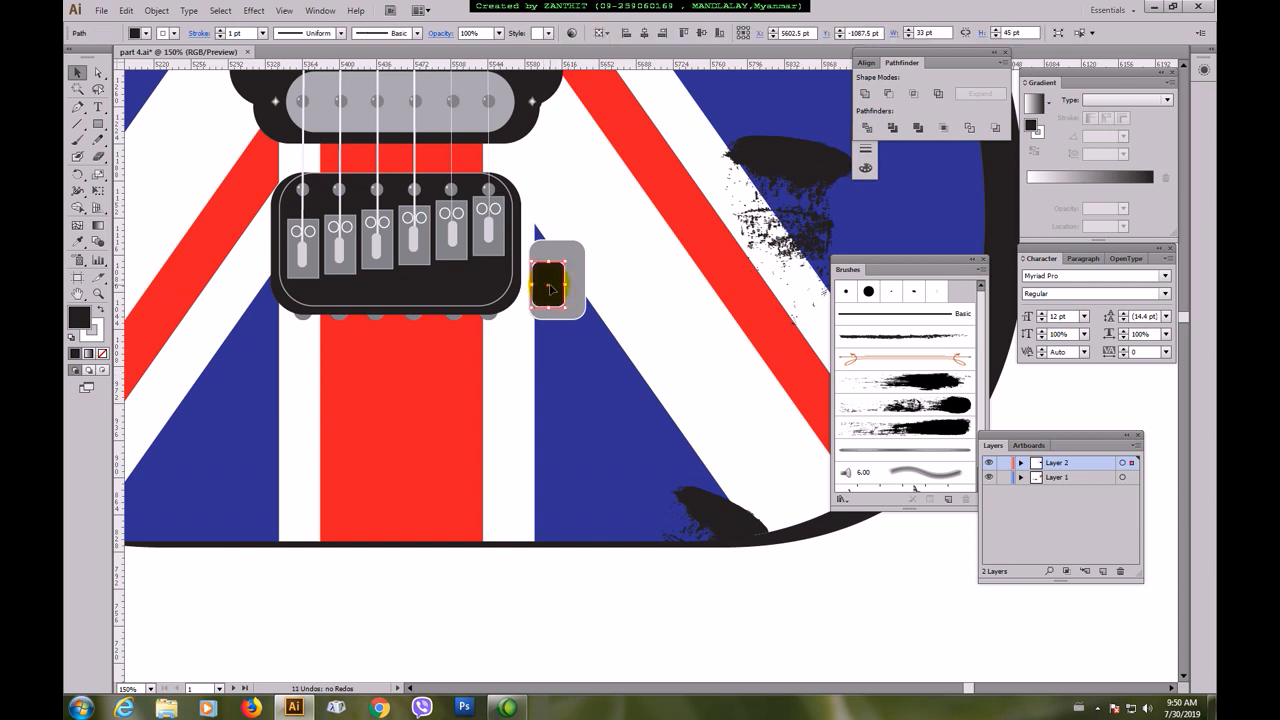
drag(566, 285, 553, 257)
drag(555, 305, 553, 313)
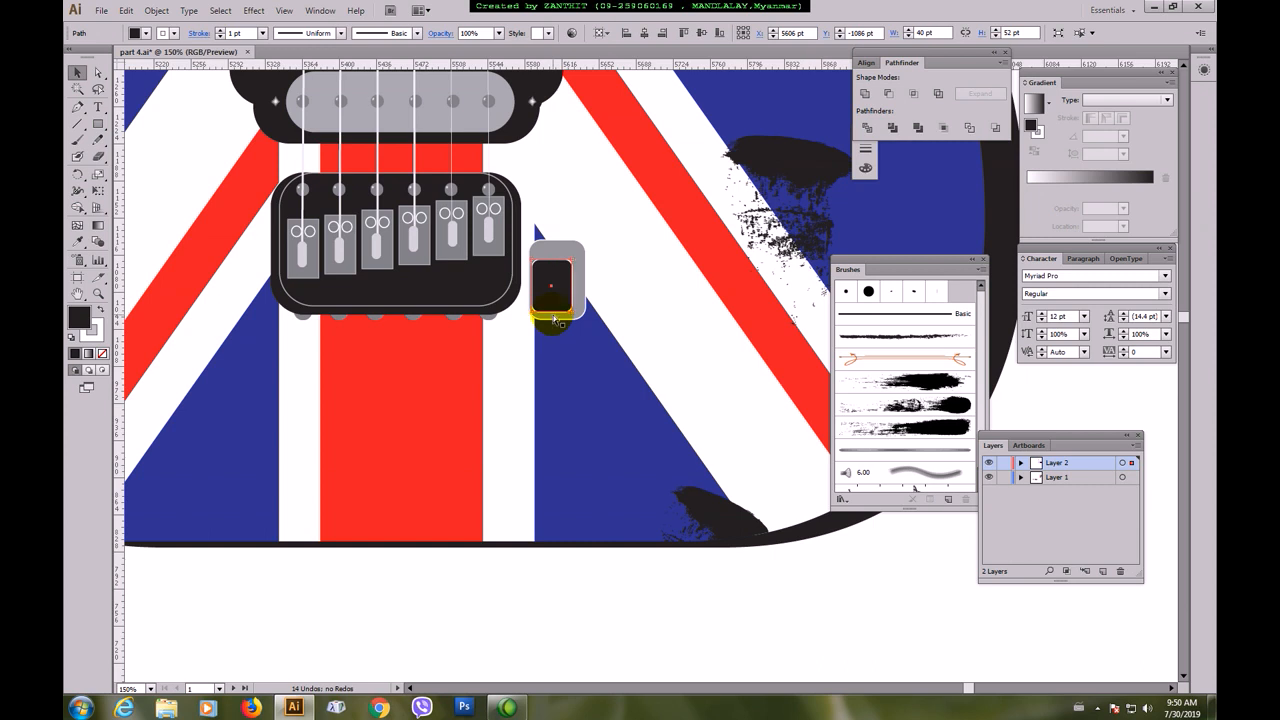
- Make a smaller copy of the black rectangle, about 30 by 40 pt, filled with grey C=0 M=0 Y=0 K=40 and centred inside it
drag(572, 312, 564, 300)
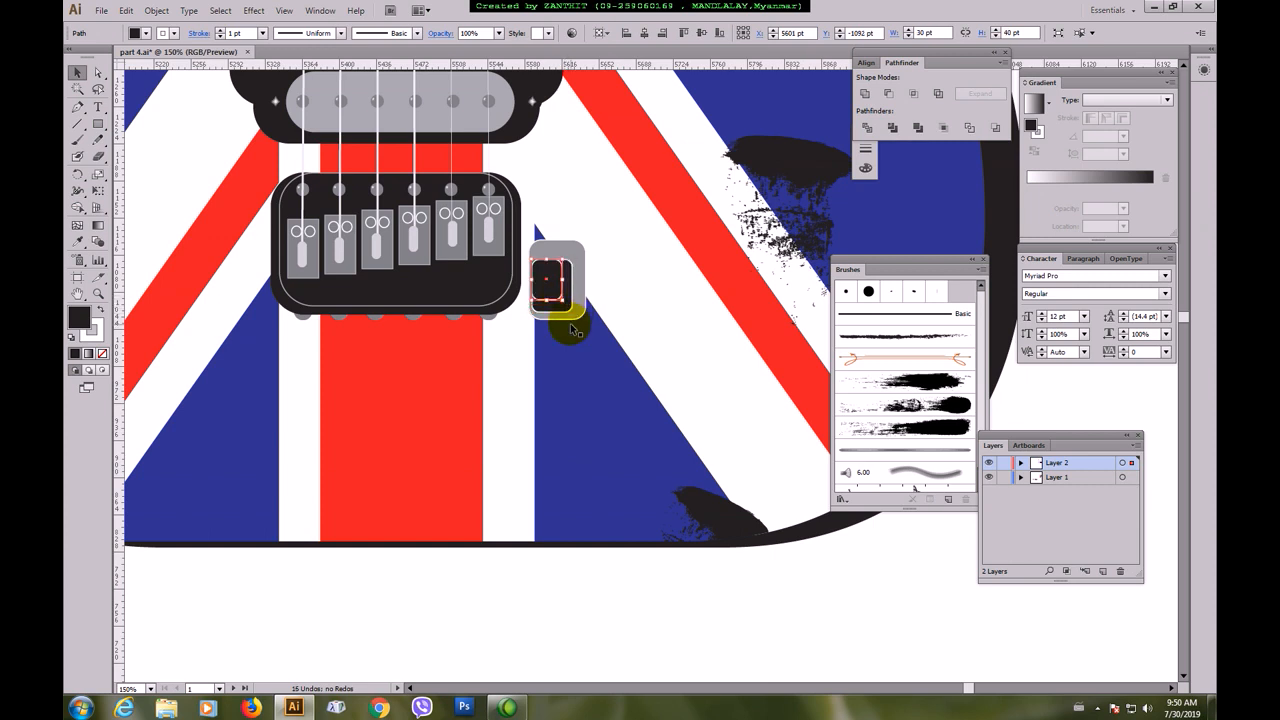
click(146, 33)
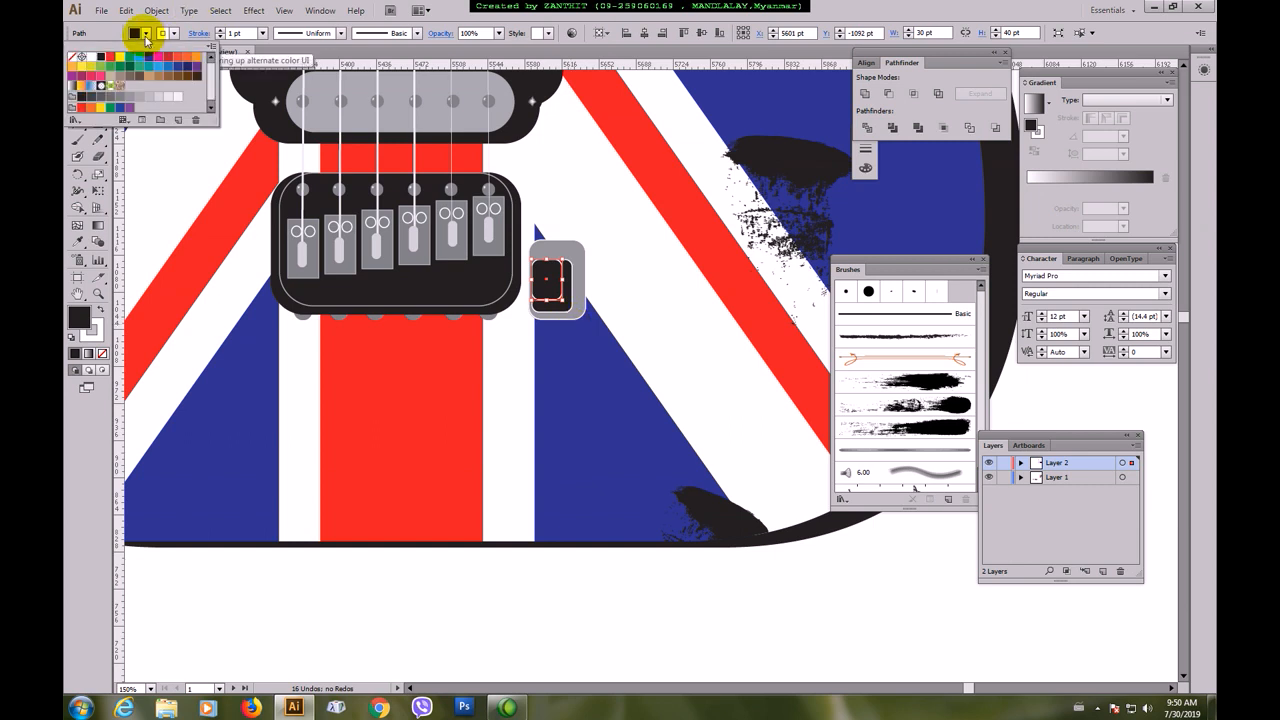
click(150, 98)
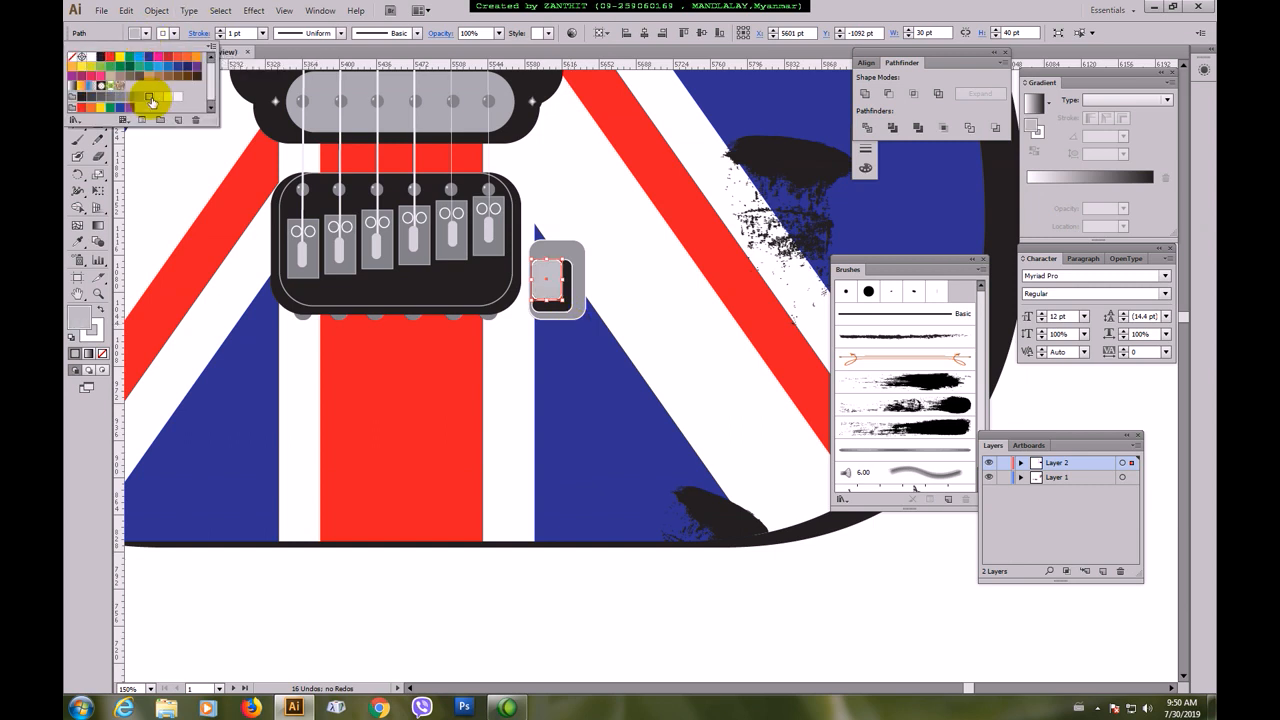
click(139, 97)
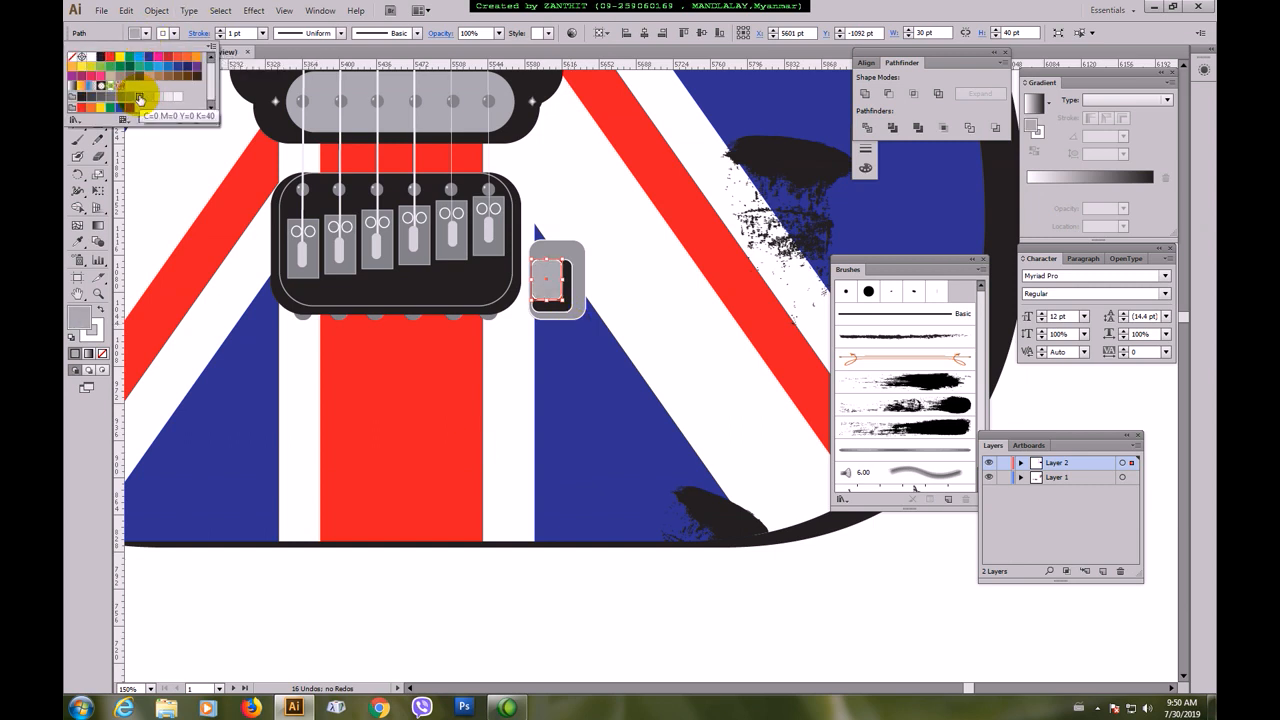
click(570, 602)
click(545, 290)
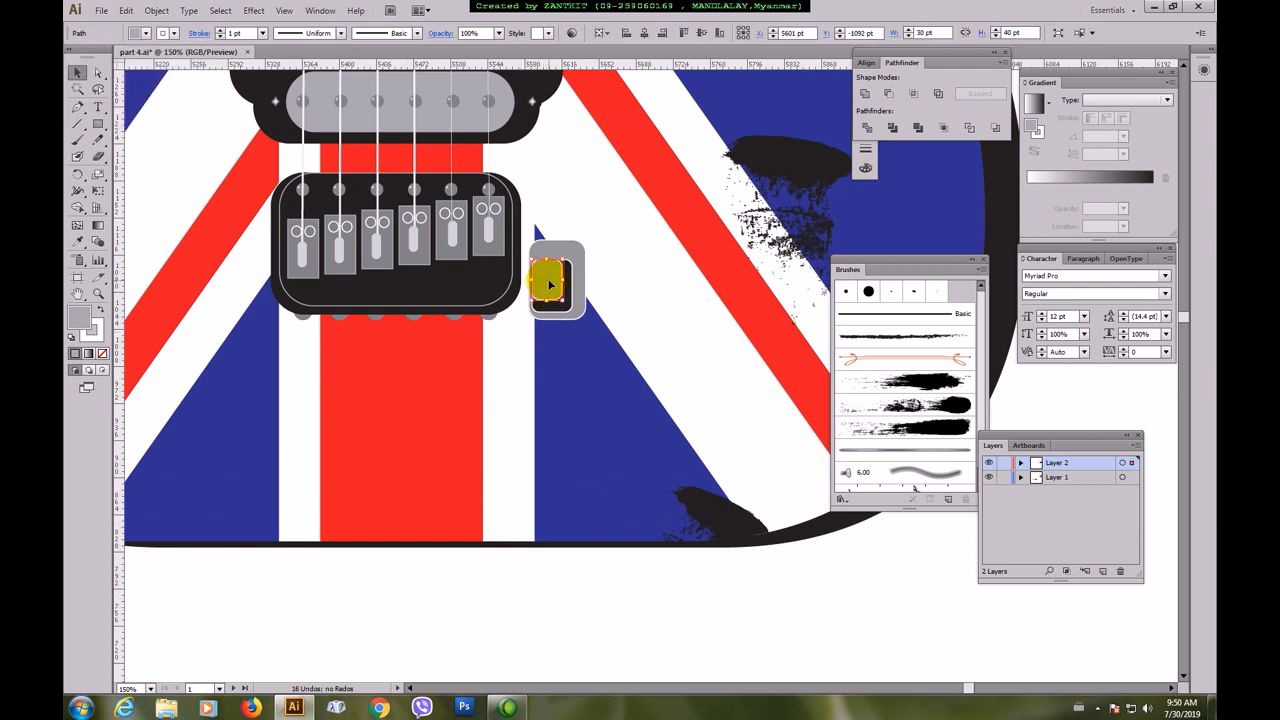
click(680, 590)
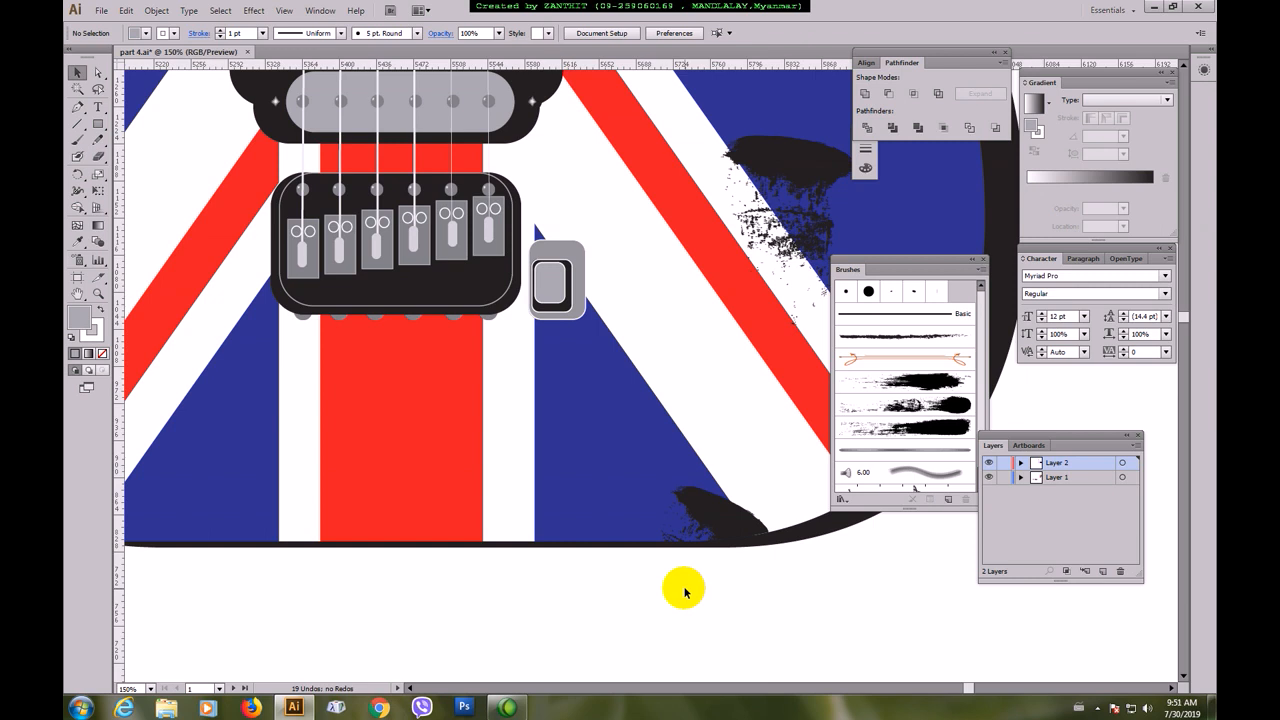
- Draw a thin vertical rounded rectangle, about 15 by 482 pt, running up from the control part beside the bridge, and deselect it
key(ctrl+minus)
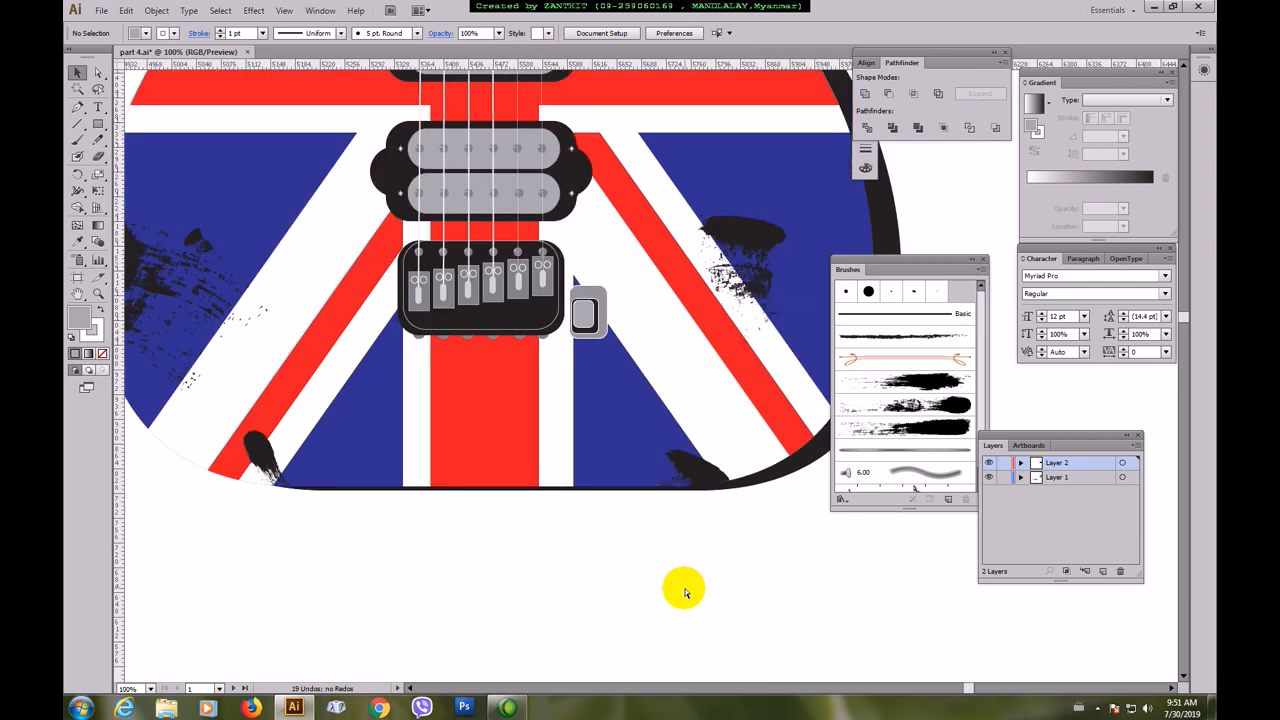
key(ctrl+minus)
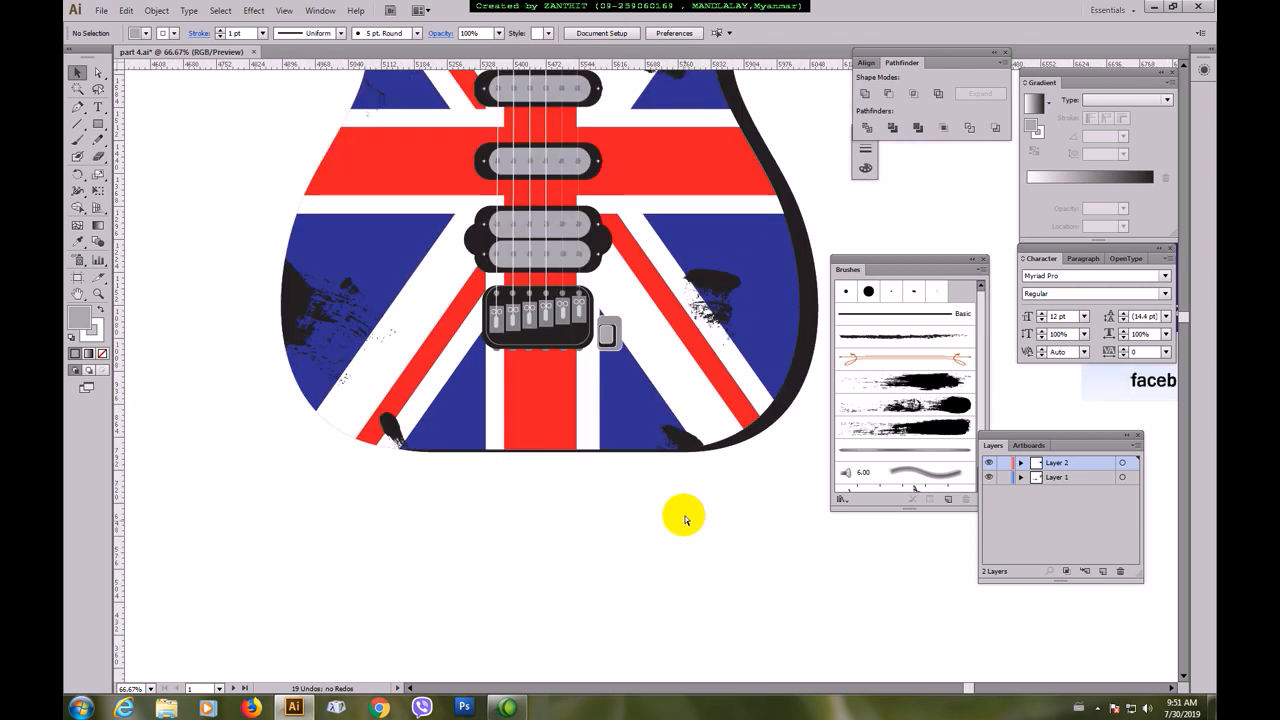
click(97, 124)
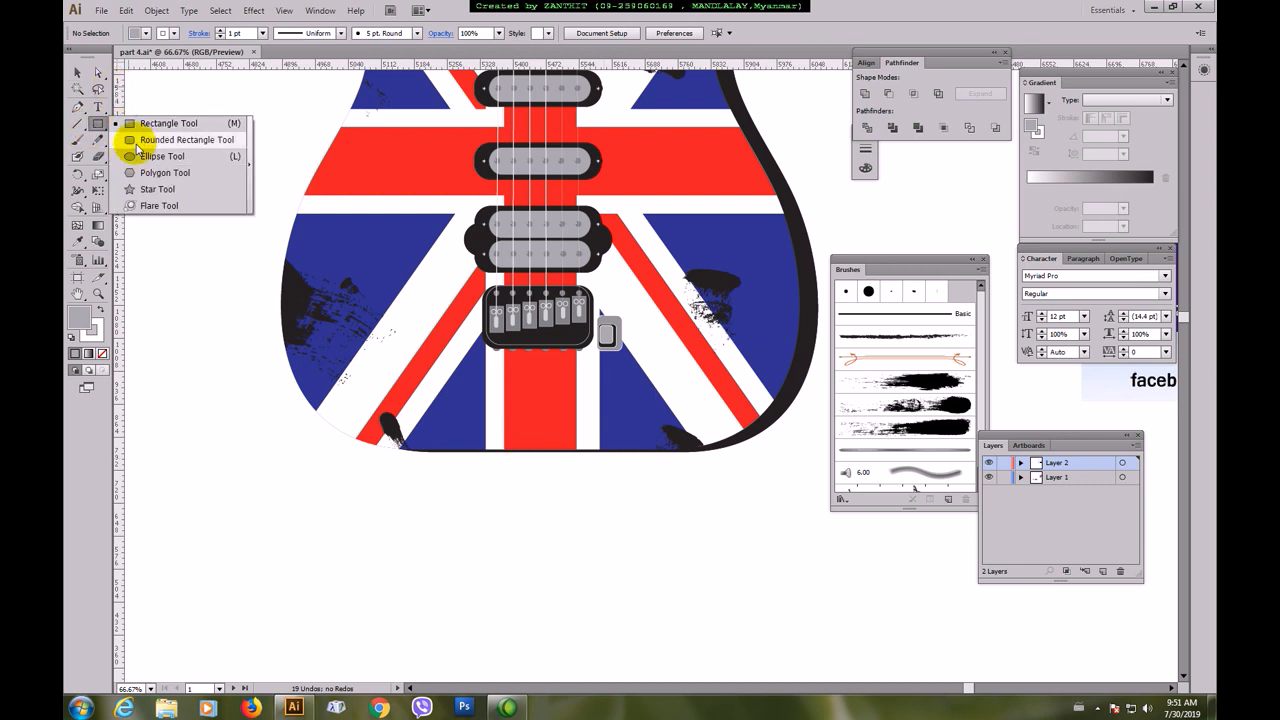
click(137, 141)
drag(613, 104, 620, 327)
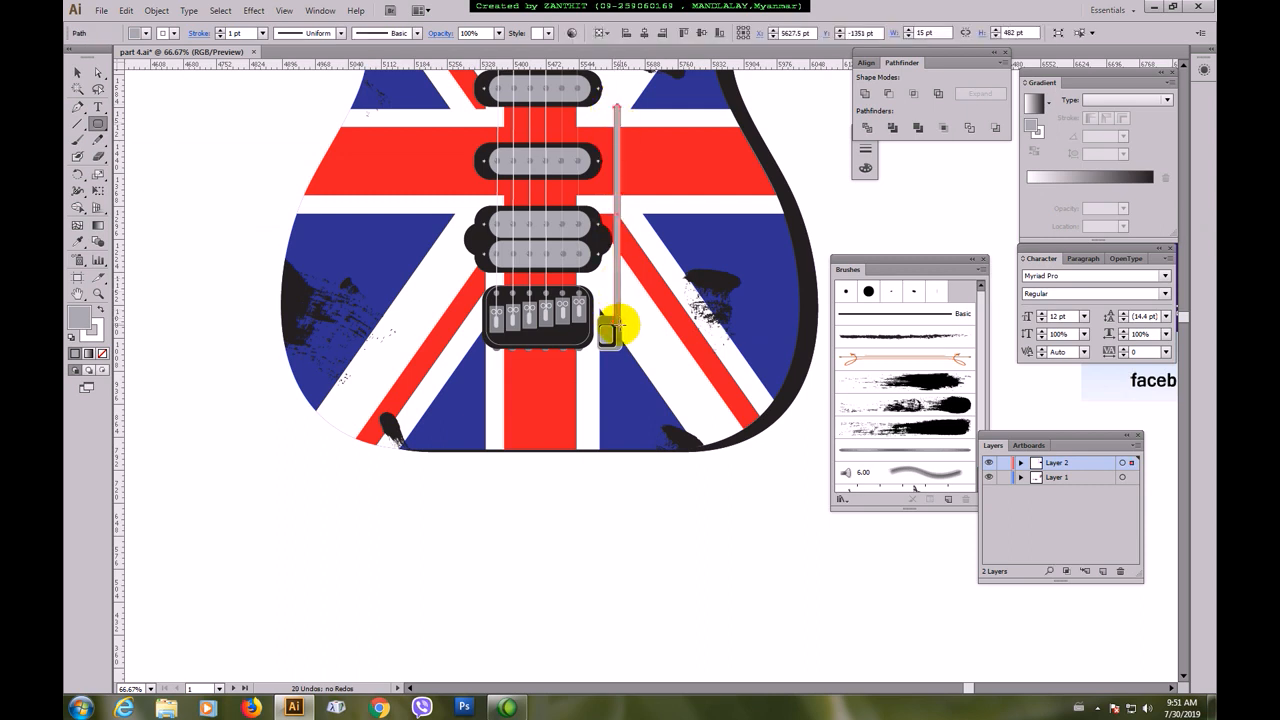
click(80, 73)
click(674, 474)
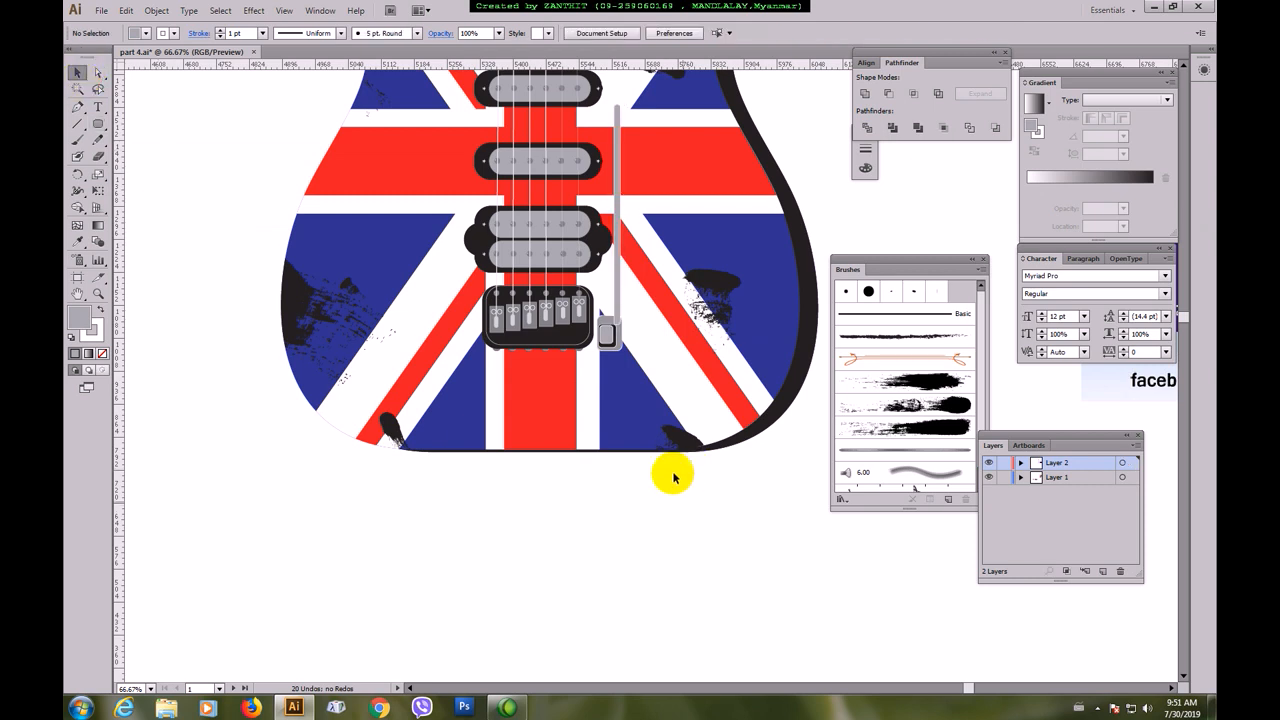
- Move the thin grey bar off the guitar body onto the empty white area beside it, and deselect it
drag(617, 308, 804, 306)
drag(722, 338, 622, 388)
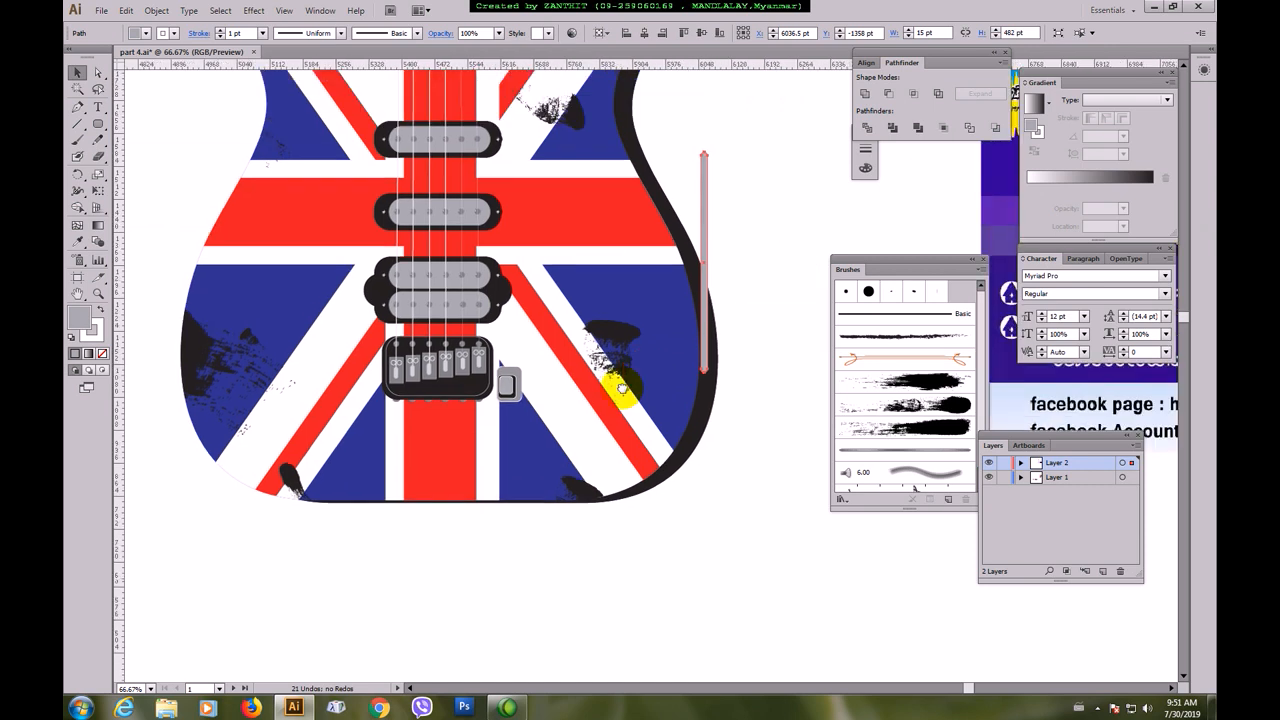
drag(668, 278, 721, 278)
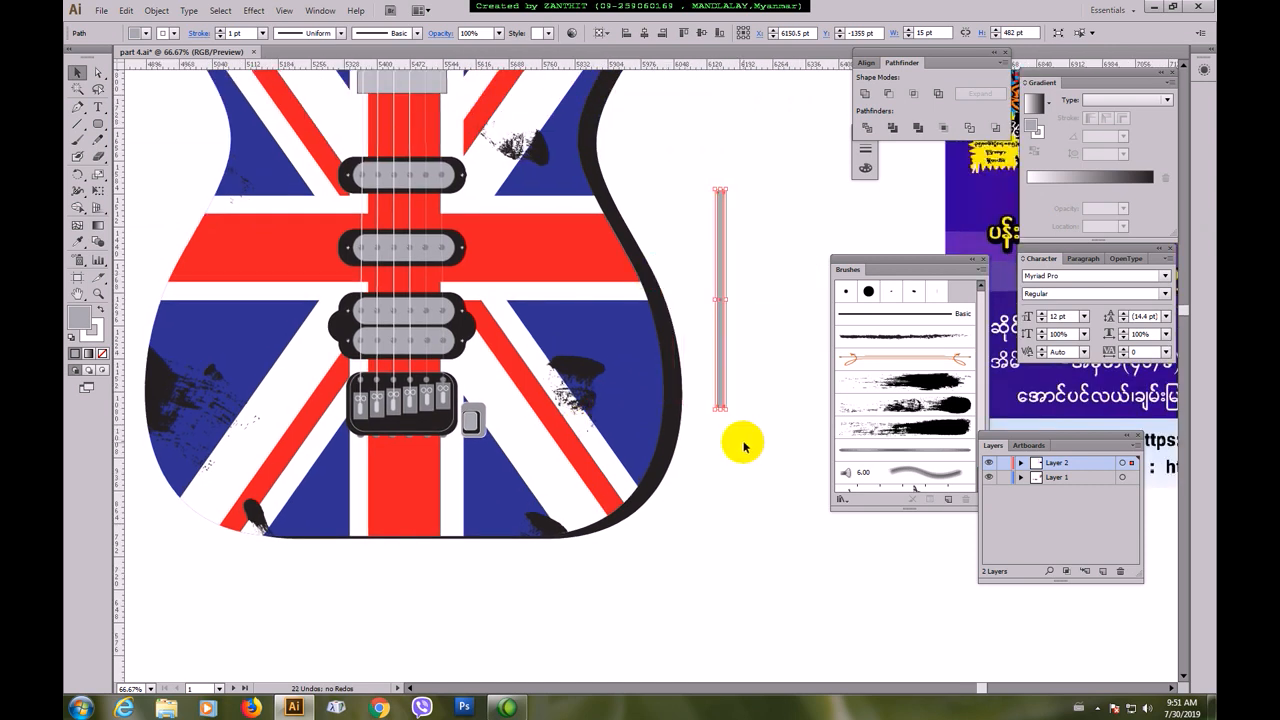
click(743, 446)
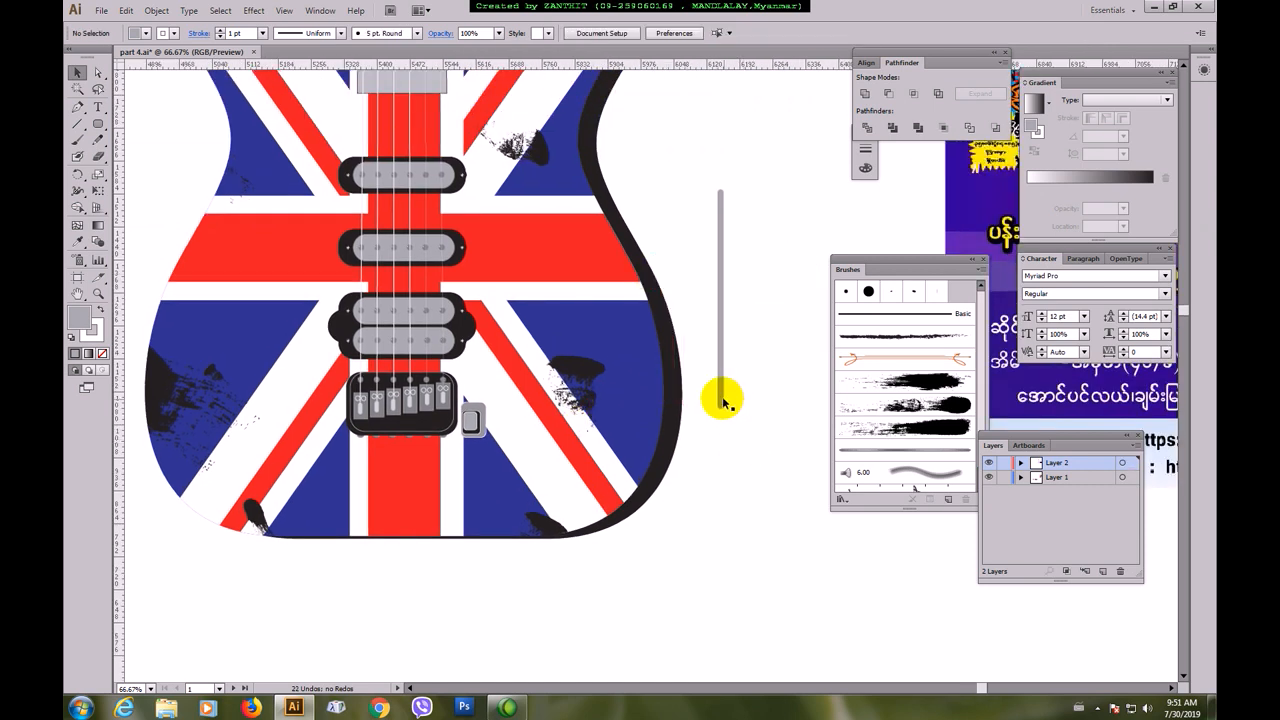
- Make a centred, narrower copy of the grey bar, about 5 pt wide and 482 pt tall
click(721, 397)
key(ctrl+plus)
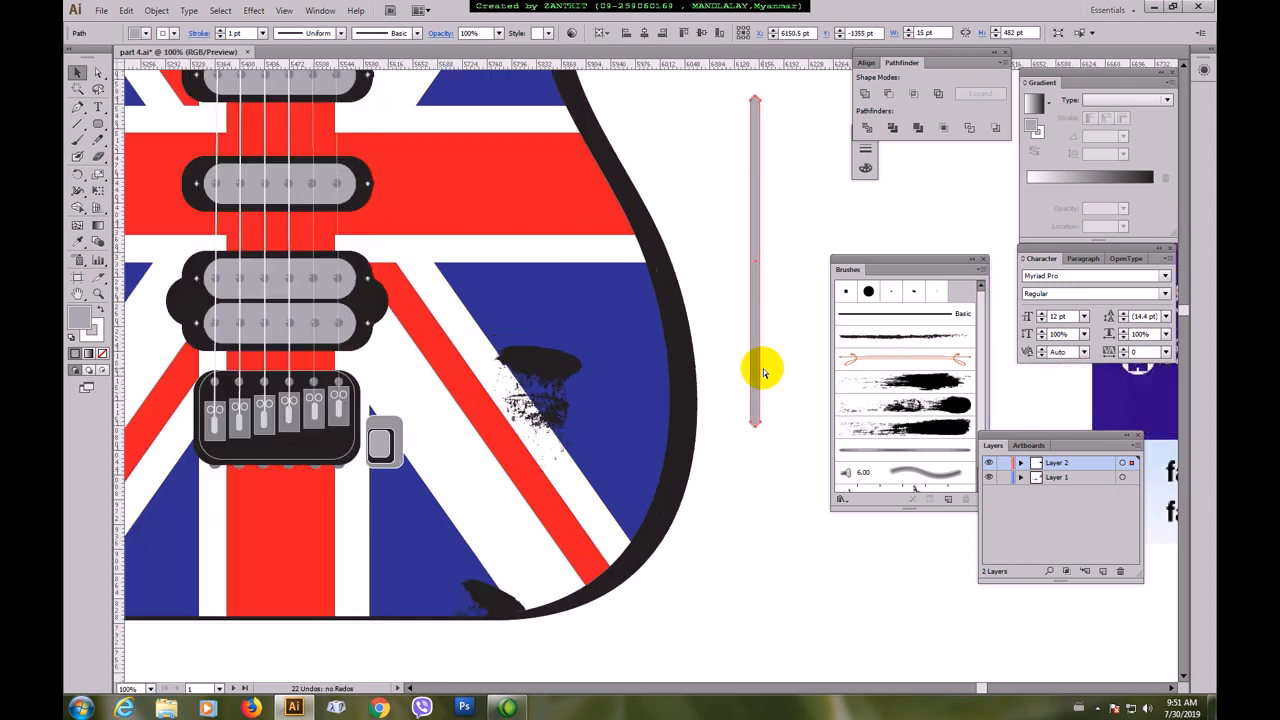
drag(777, 327, 694, 360)
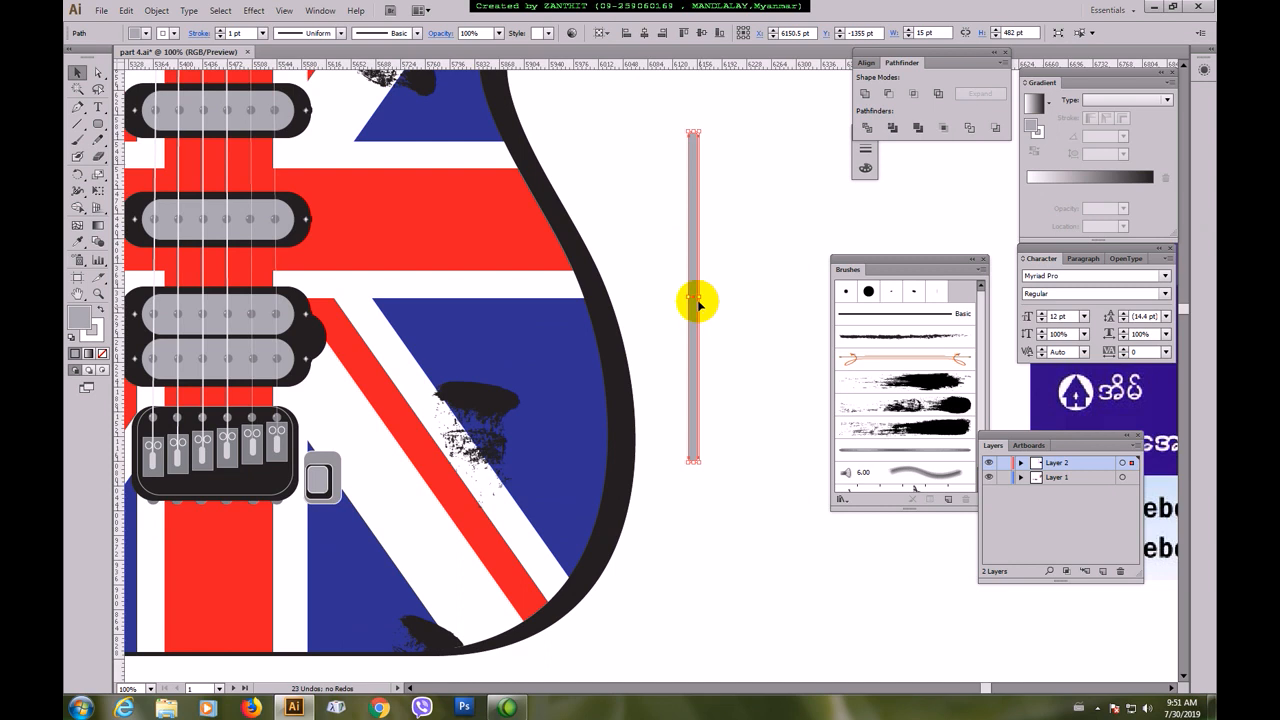
drag(698, 295, 695, 294)
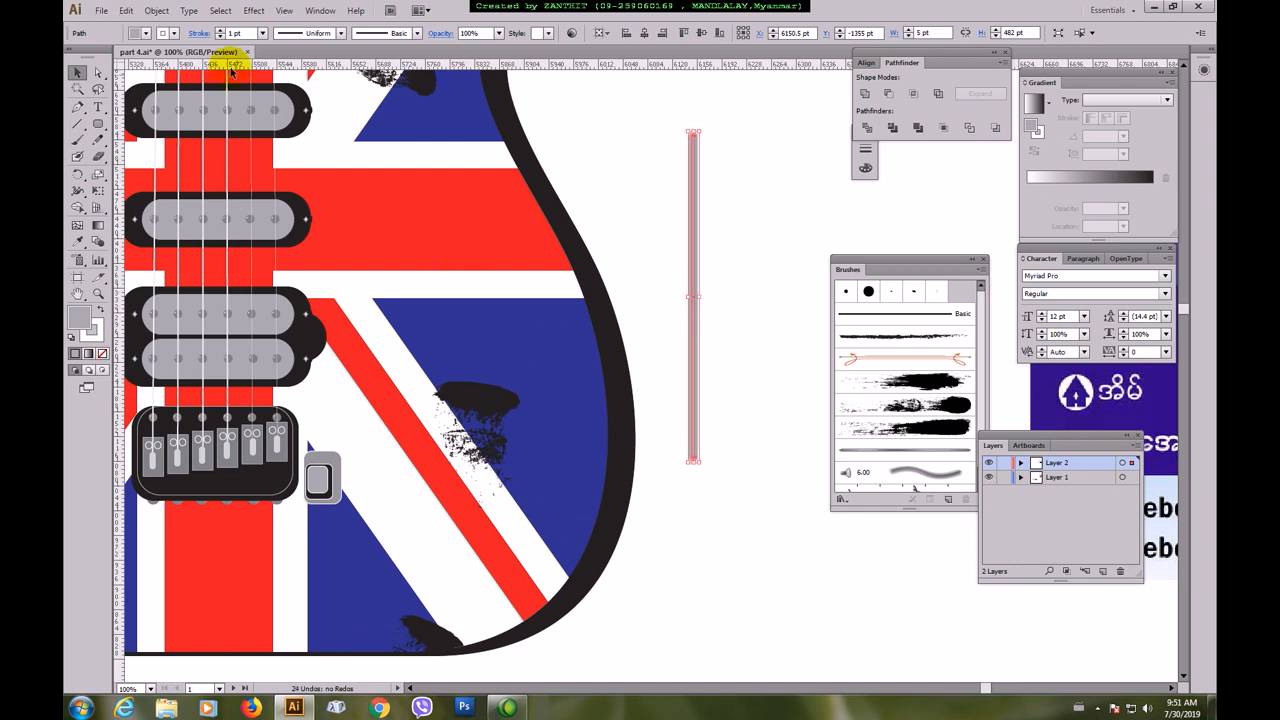
- Fill the narrow inner bar with dark grey, remove its stroke, and deselect it
click(147, 35)
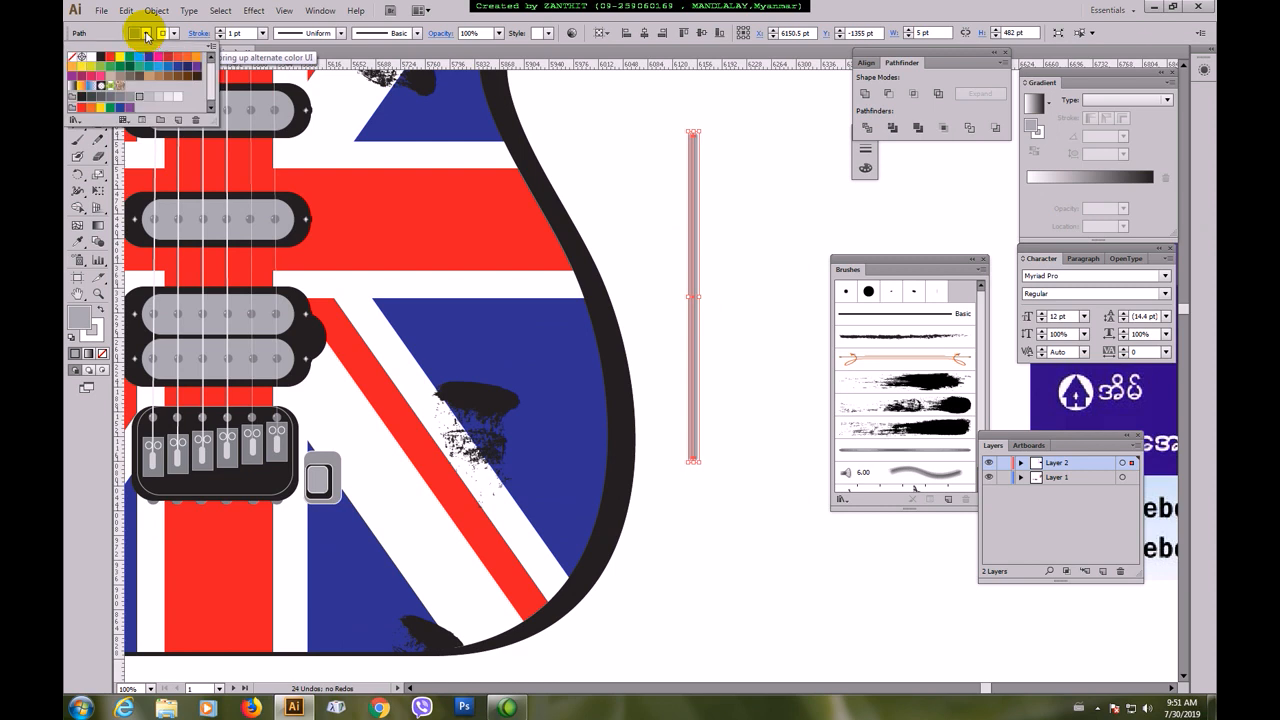
click(110, 95)
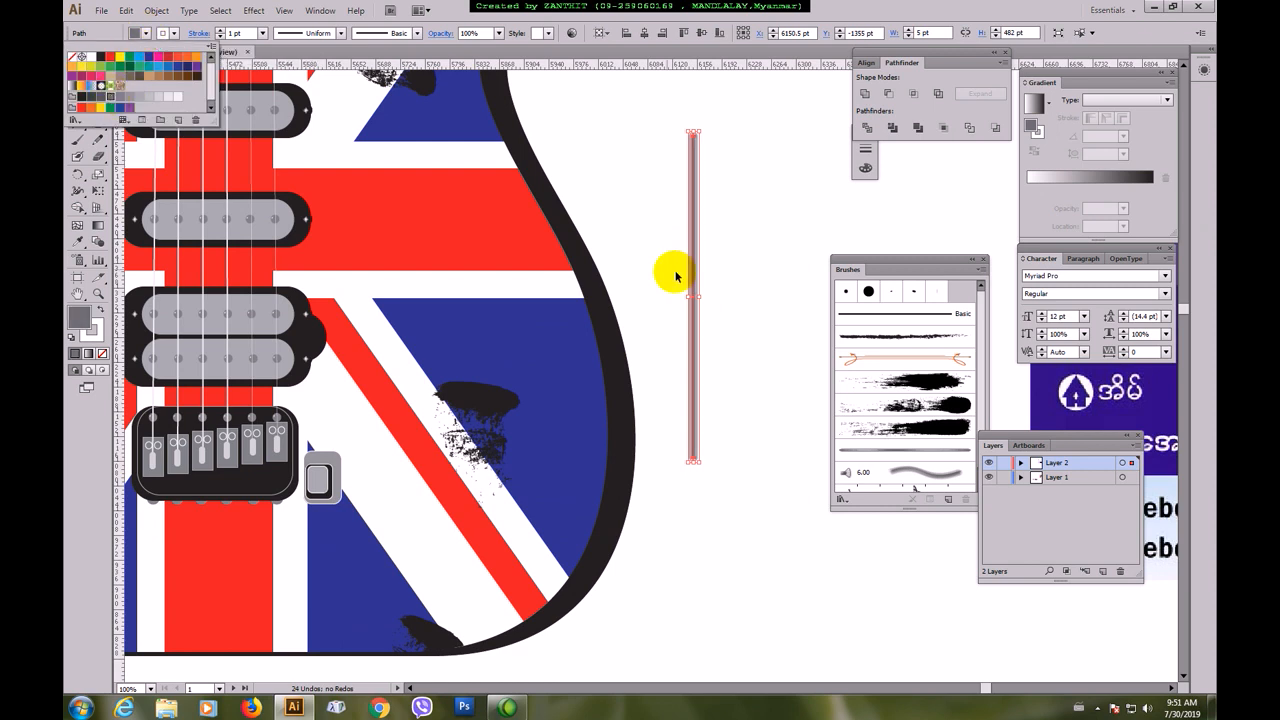
click(743, 289)
click(745, 292)
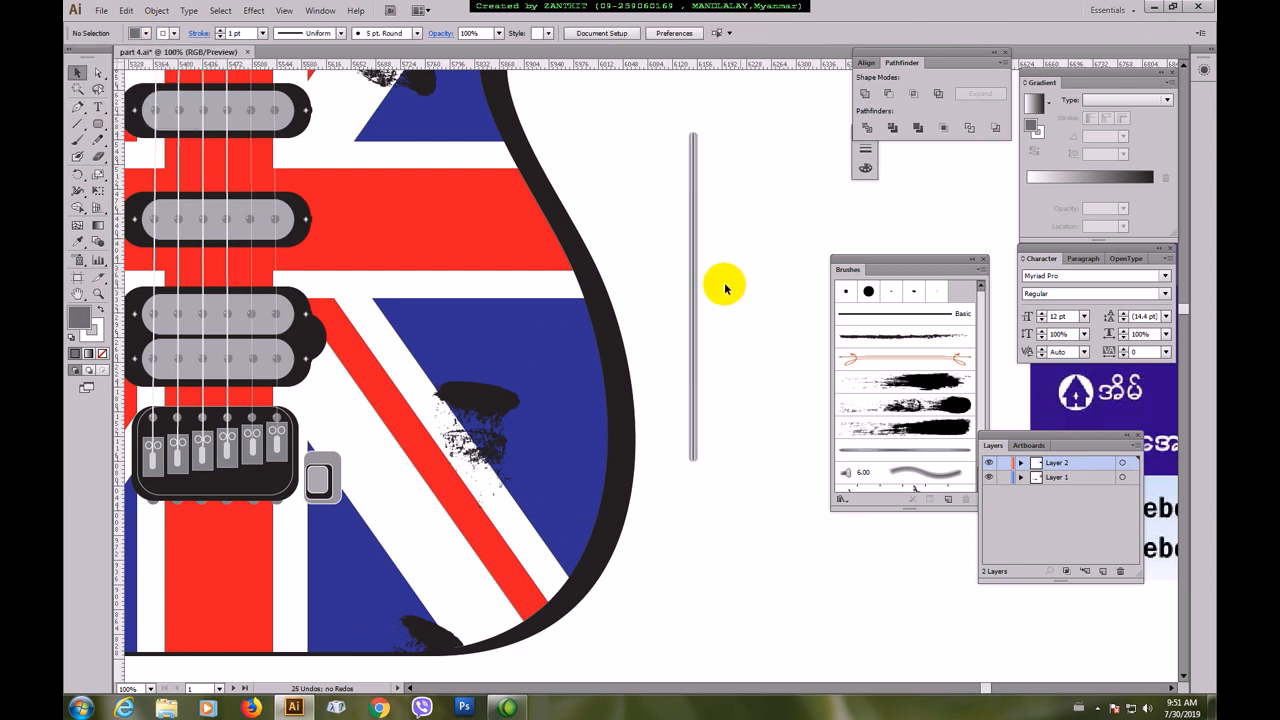
click(693, 289)
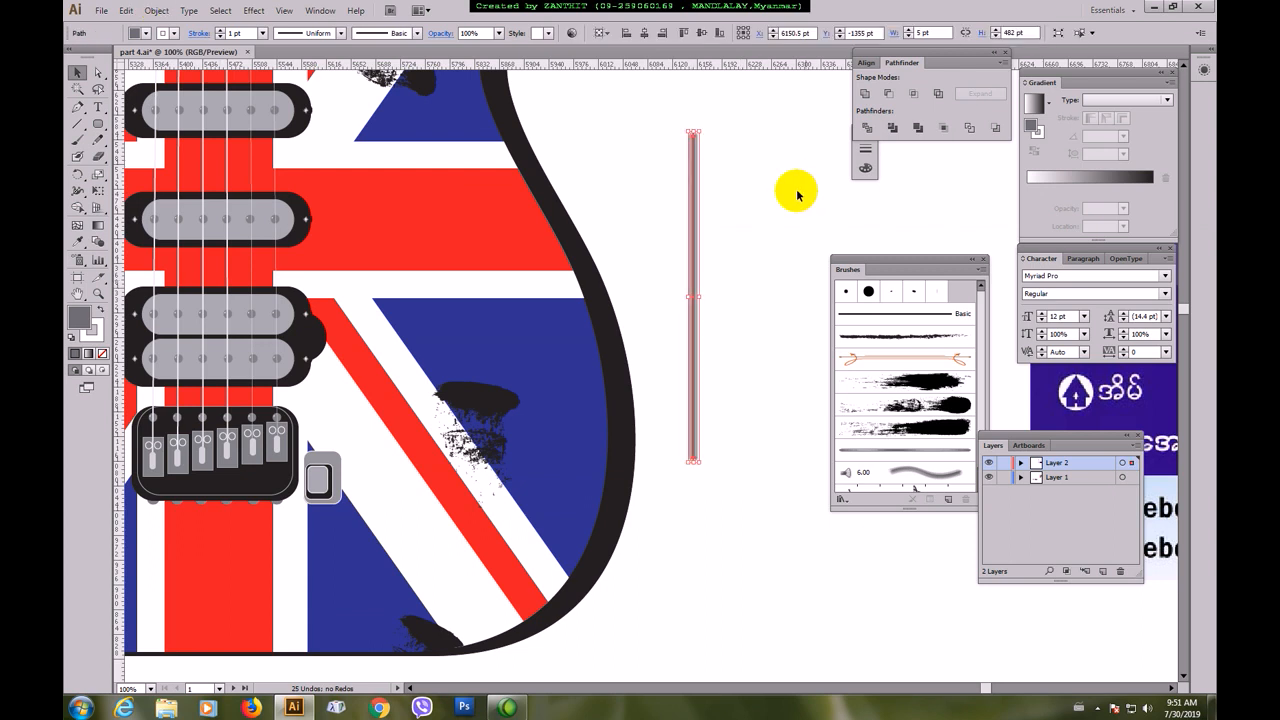
click(170, 35)
click(75, 56)
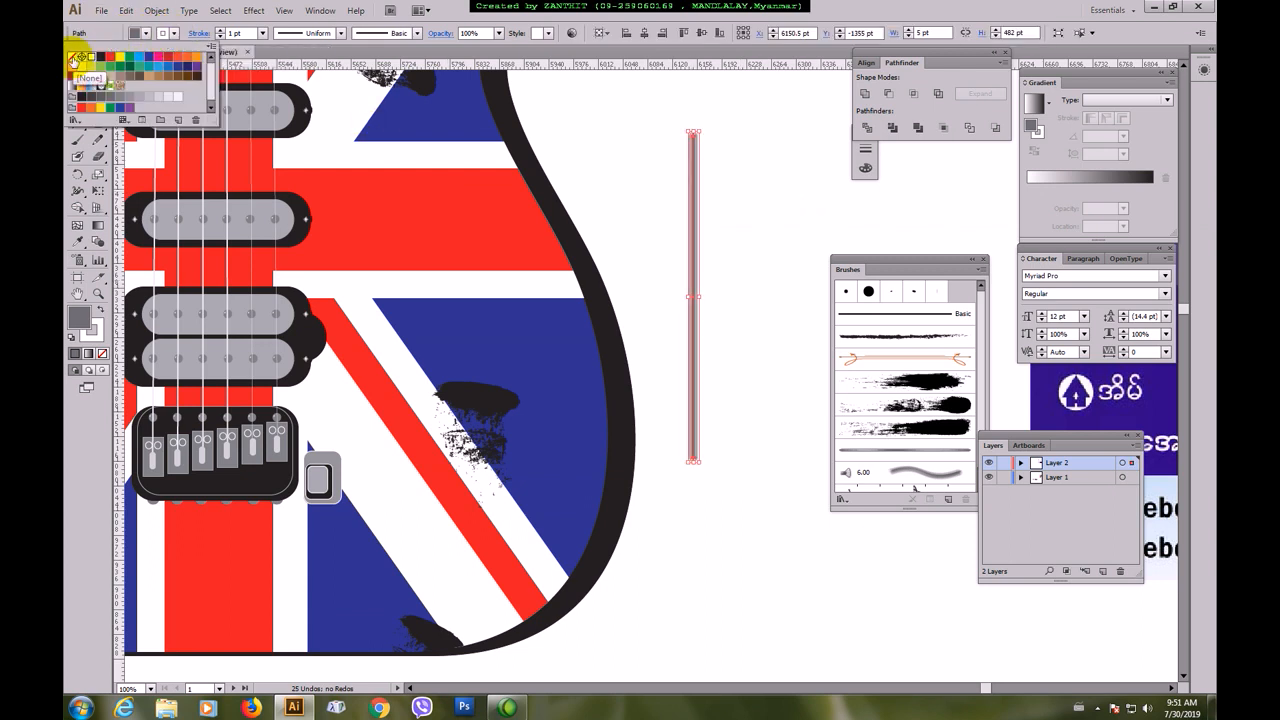
click(787, 209)
click(785, 207)
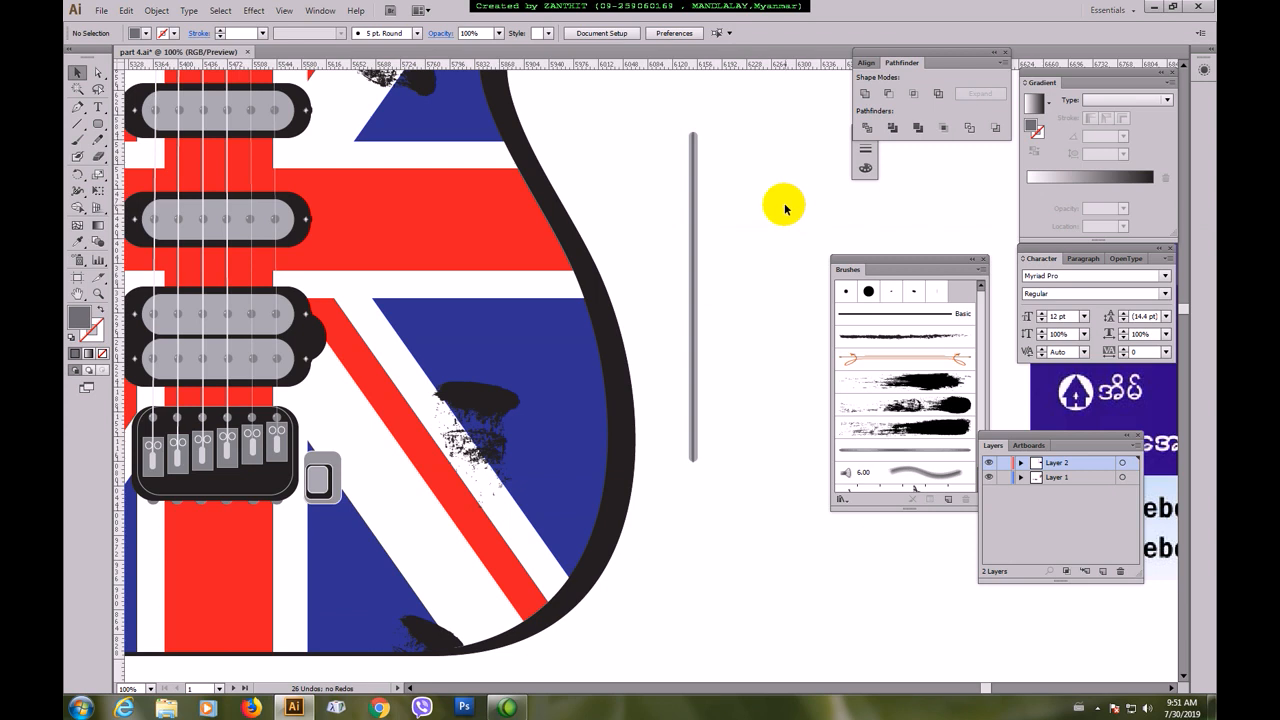
- Create a new Art Brush from both nested bars with its default options, and deselect the artwork
drag(674, 114, 714, 478)
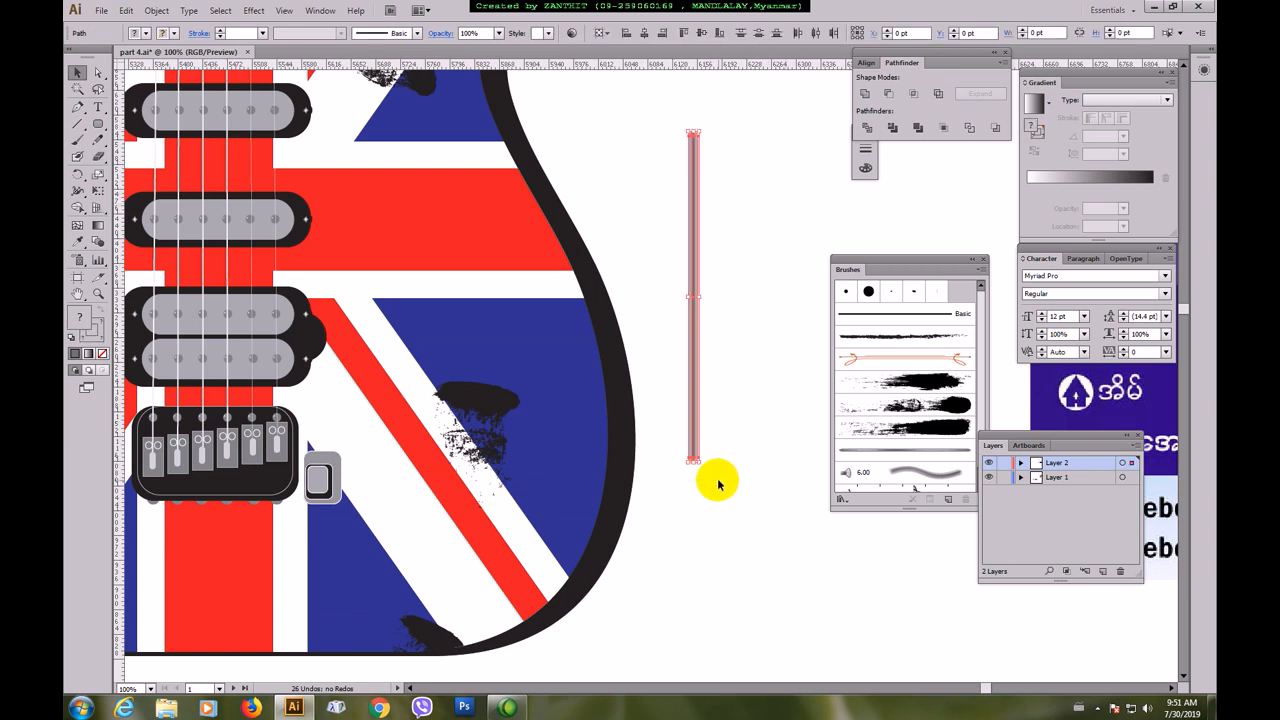
drag(692, 370, 928, 429)
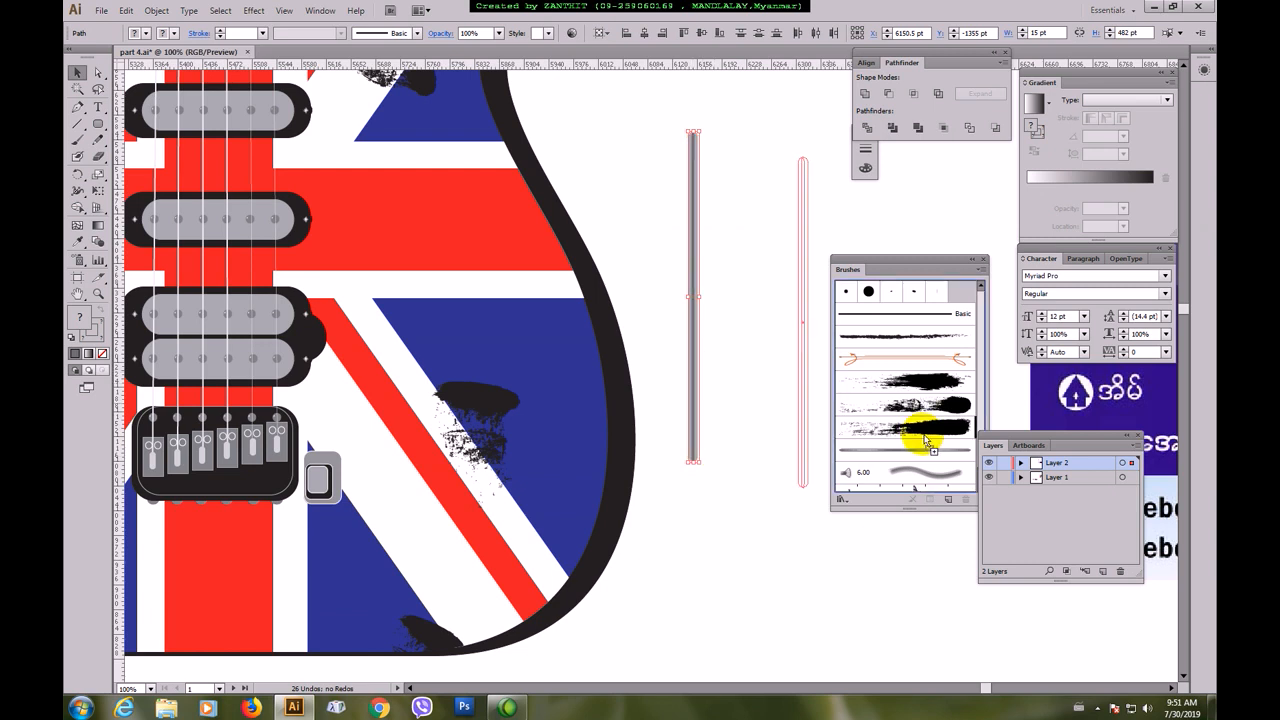
click(524, 225)
click(554, 289)
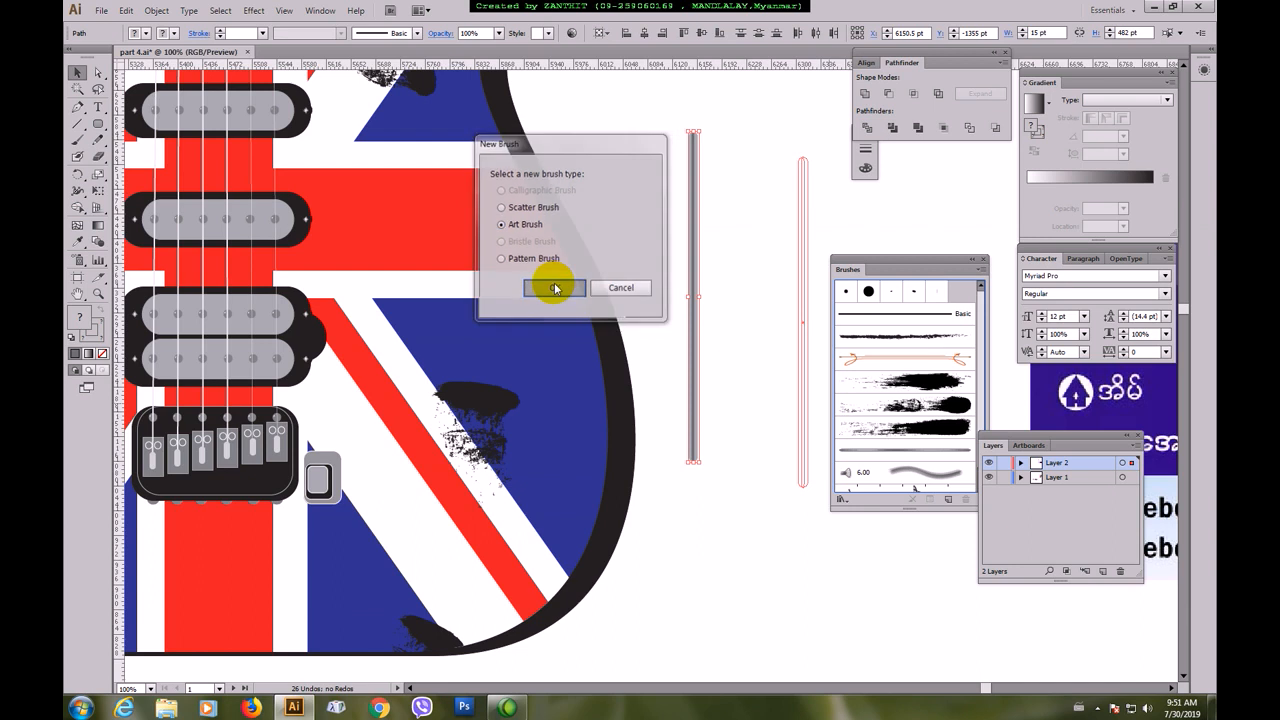
click(895, 510)
click(788, 508)
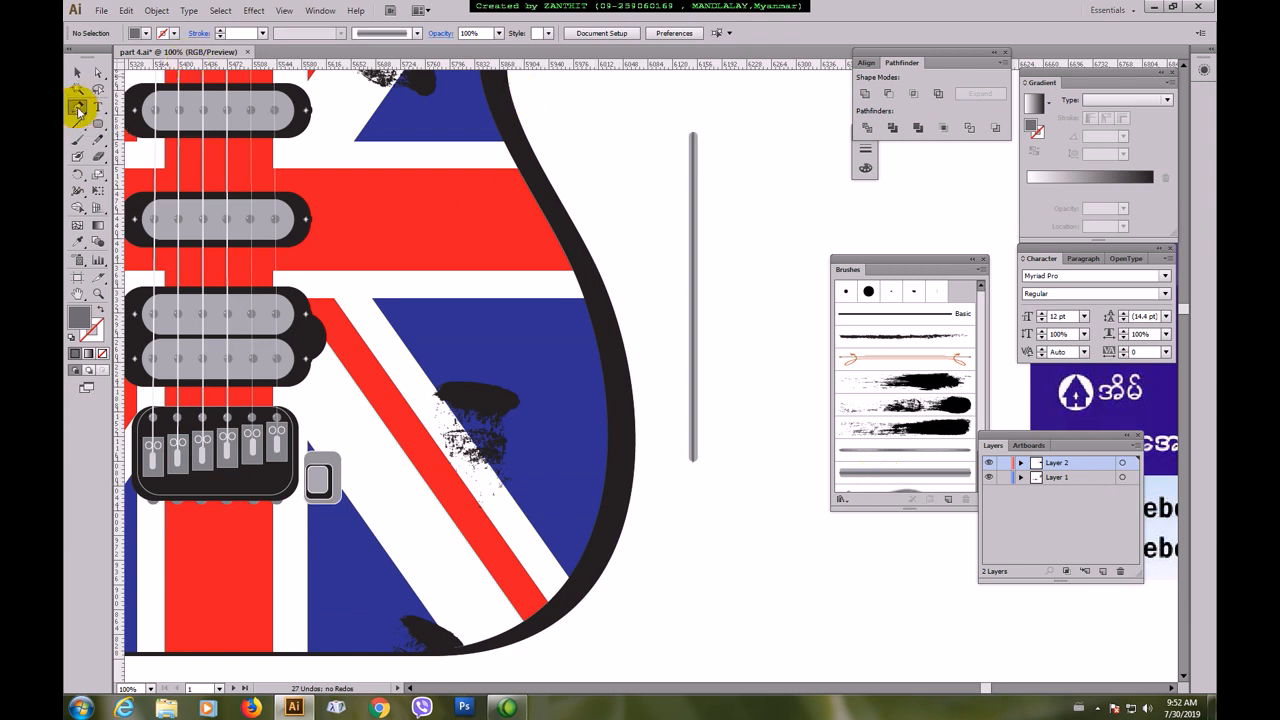
- Draw an open Pen path with no fill and a black stroke from the control part's centre up to the middle red stripe, angled midway
click(78, 108)
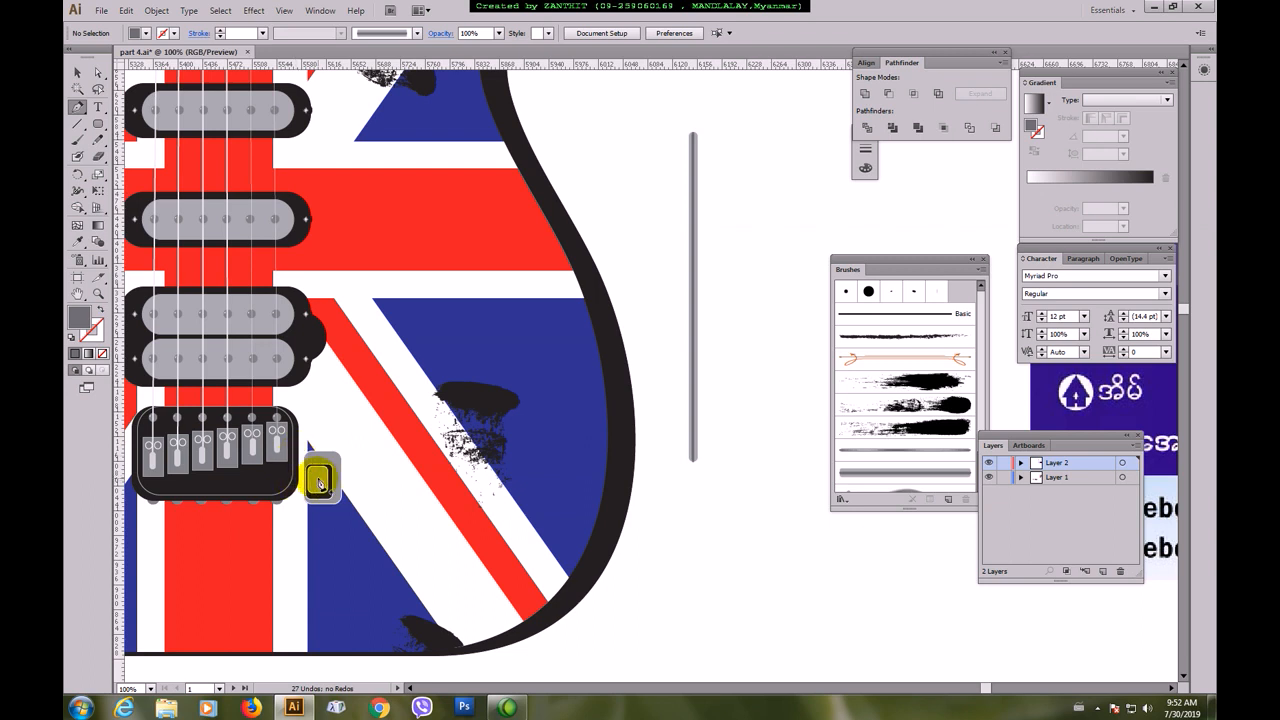
click(145, 33)
click(163, 33)
click(100, 57)
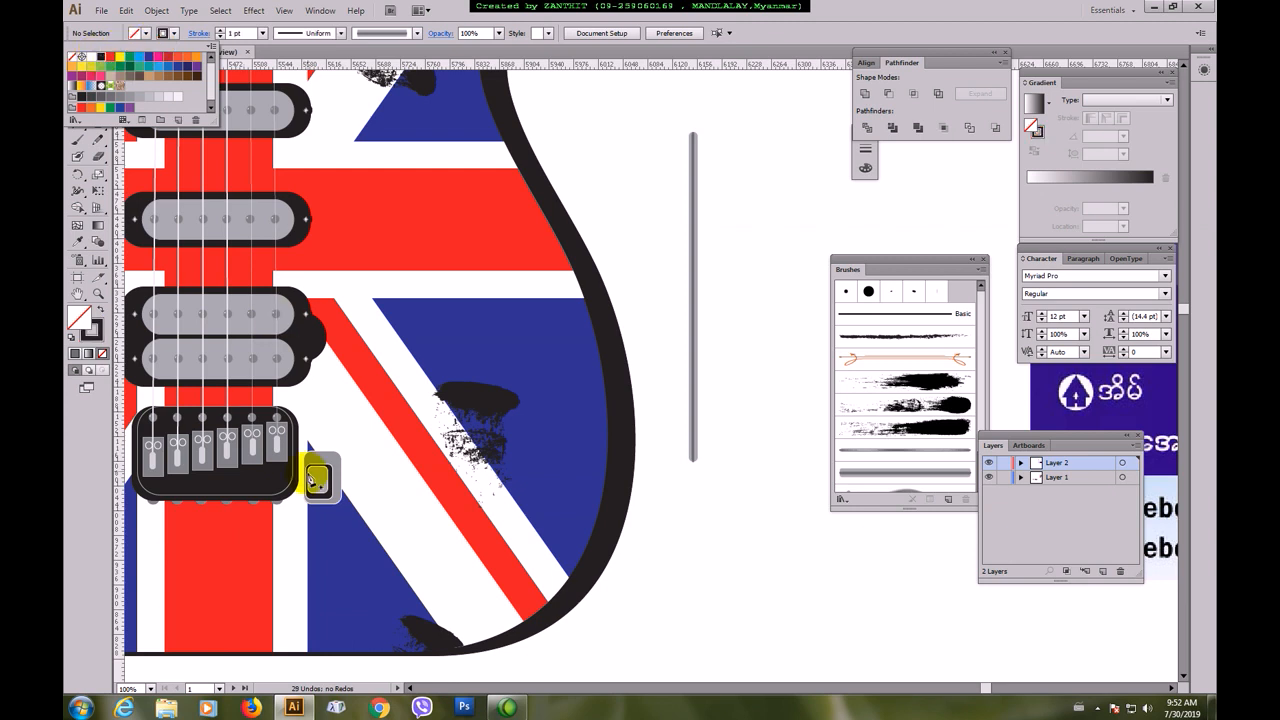
click(318, 474)
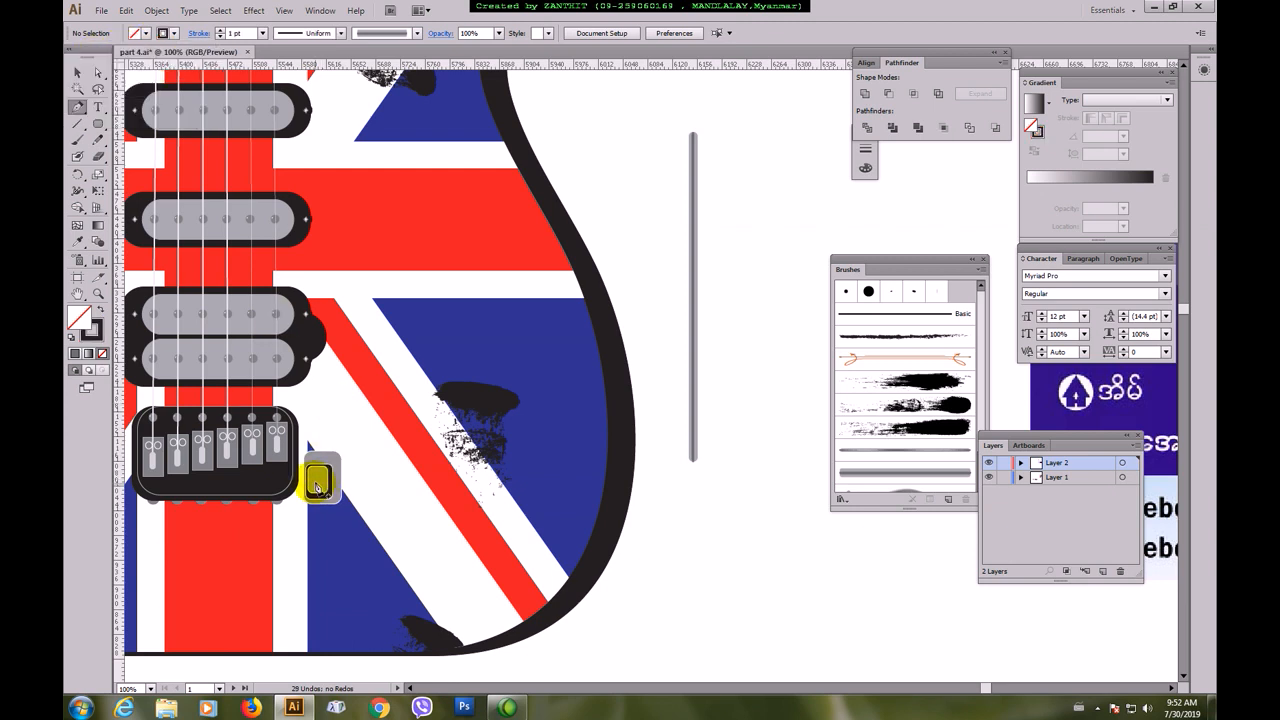
click(318, 480)
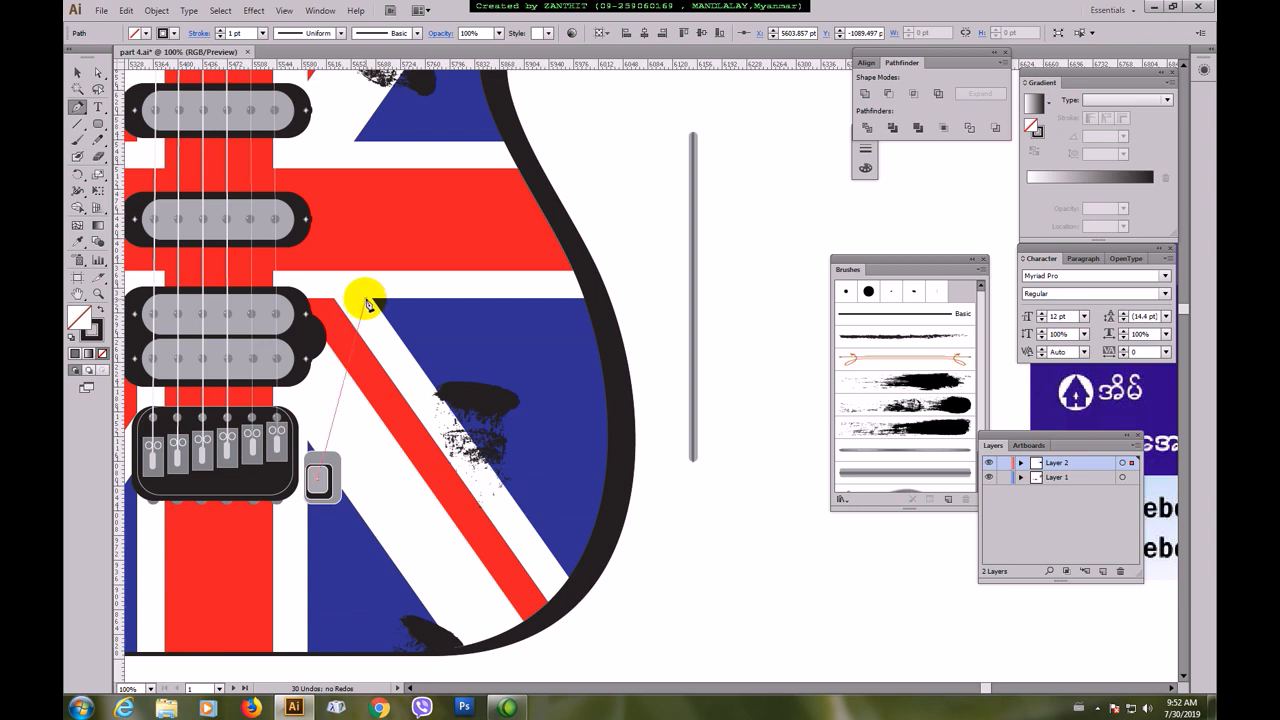
click(366, 300)
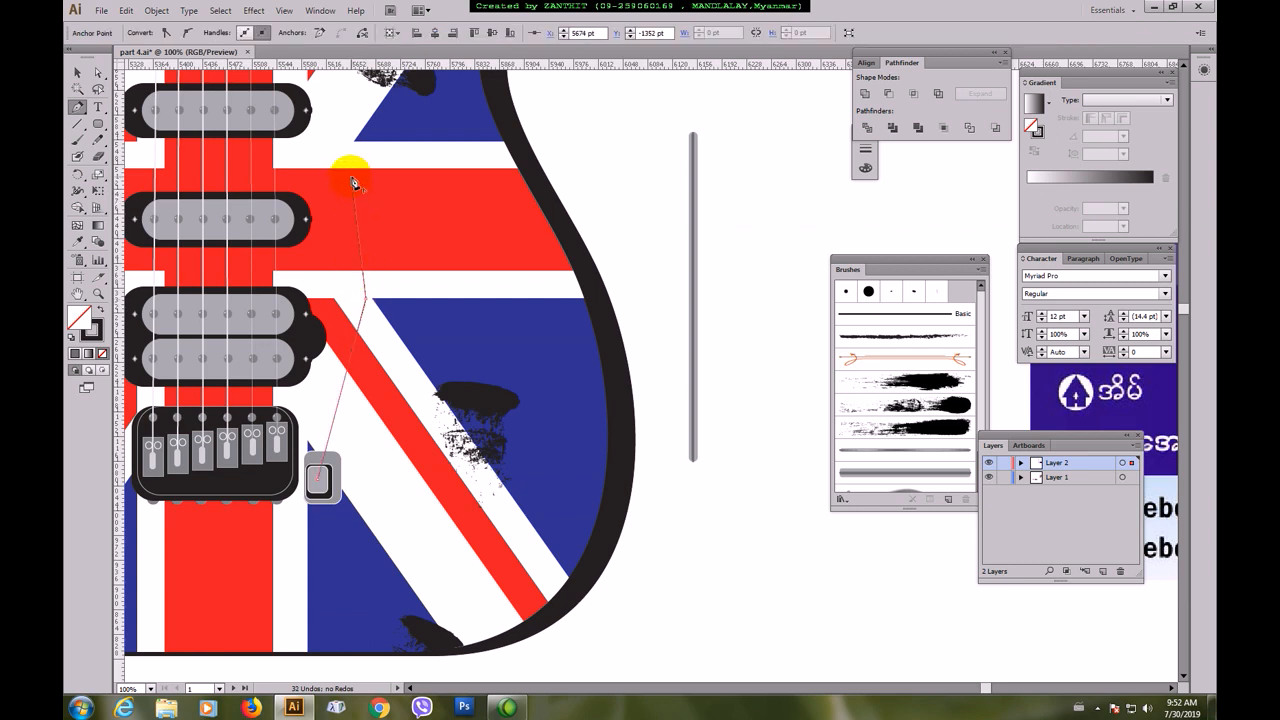
- Move the upper end anchor of the arm path slightly down and outward, to about X 5665 pt, Y -1514 pt
click(97, 72)
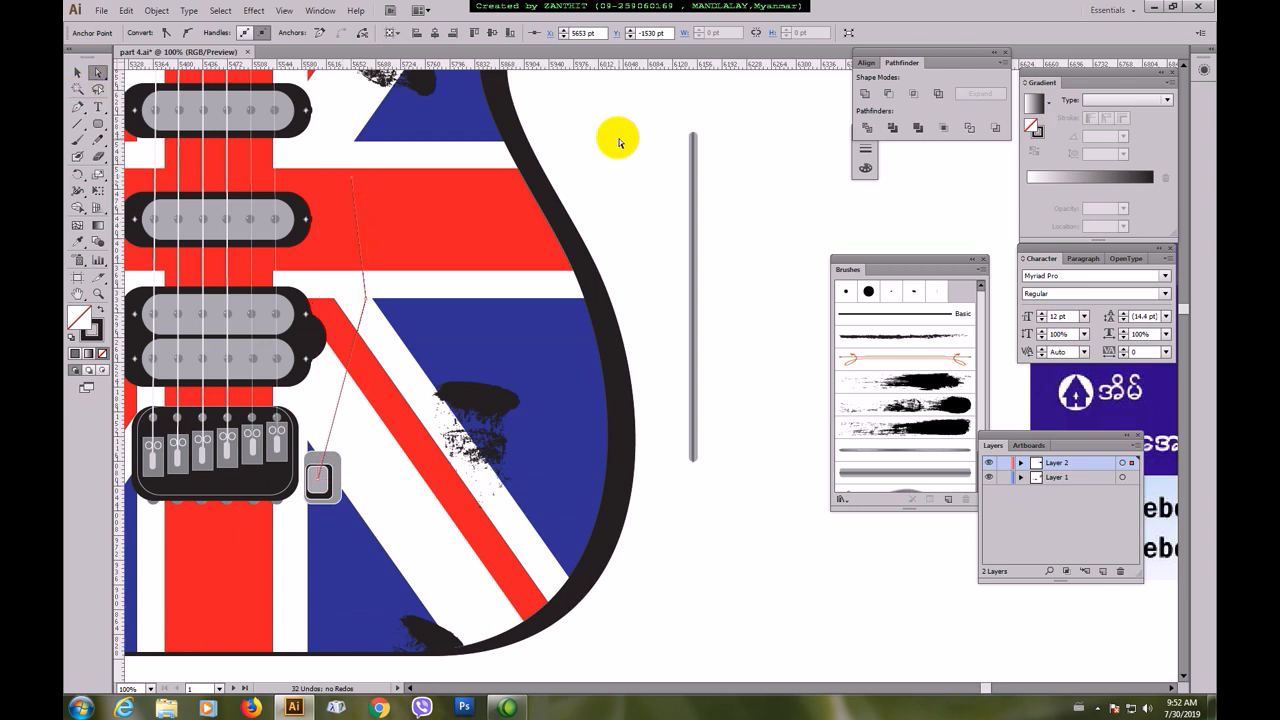
click(612, 136)
click(351, 177)
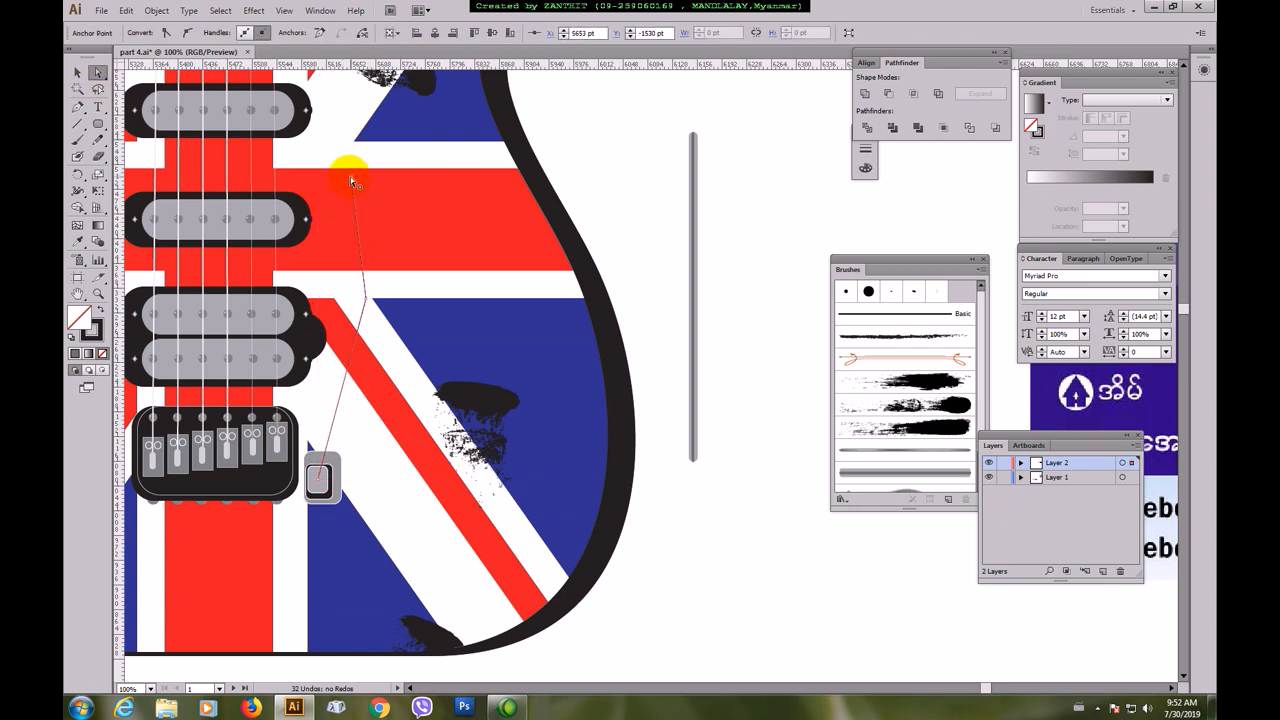
drag(353, 181, 359, 185)
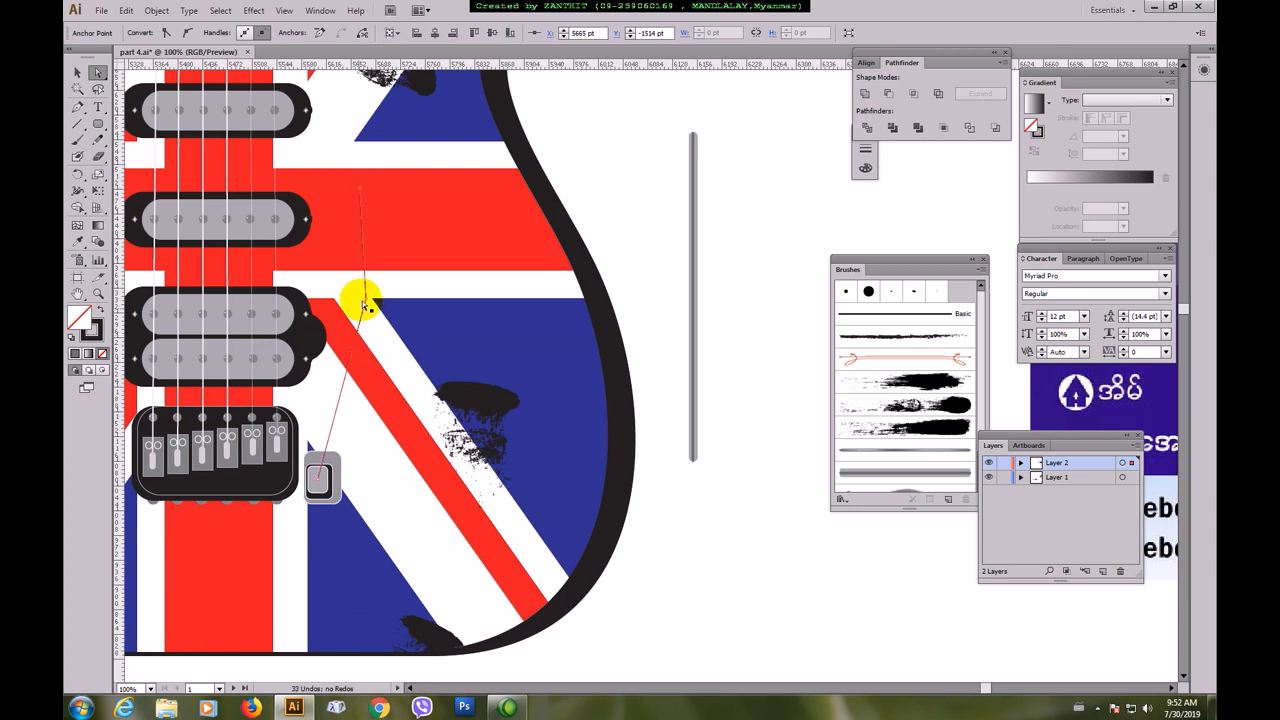
- Soften the sharp bend in the arm path into a gentle curve, and deselect the path
click(97, 139)
mouse_move(368, 283)
mouse_down()
mouse_move(345, 350)
mouse_move(366, 291)
mouse_up()
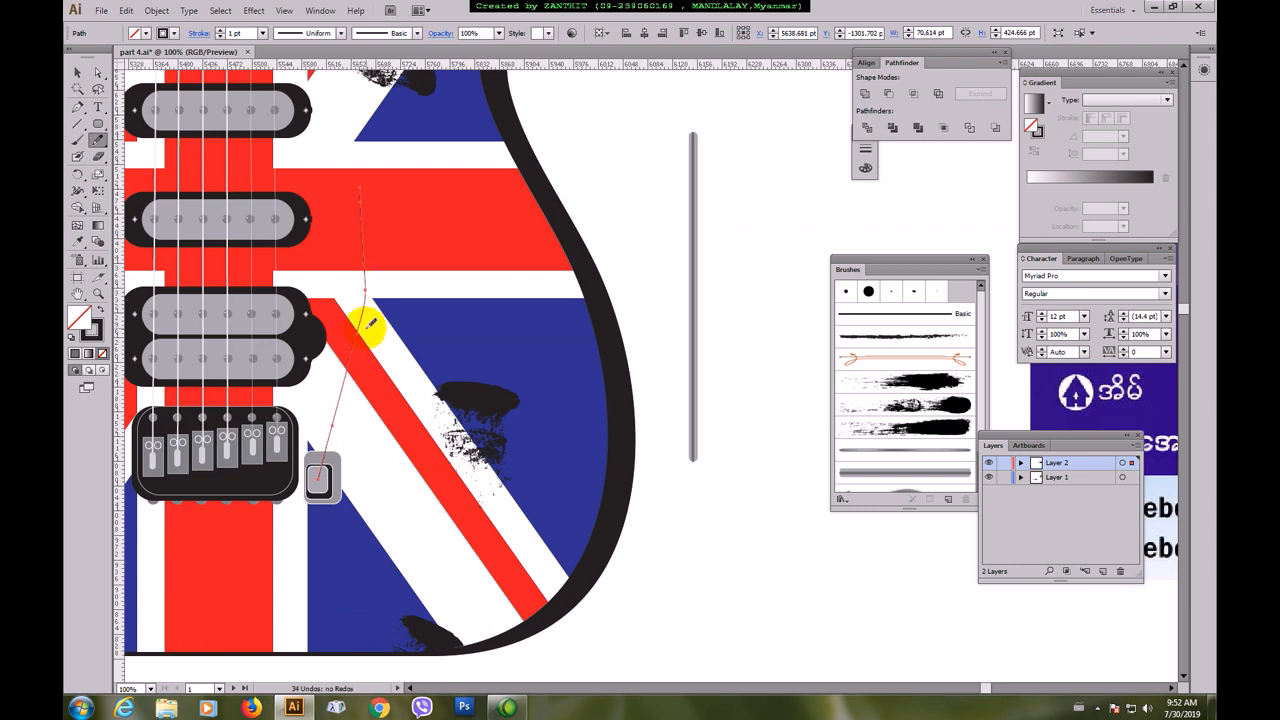
click(77, 72)
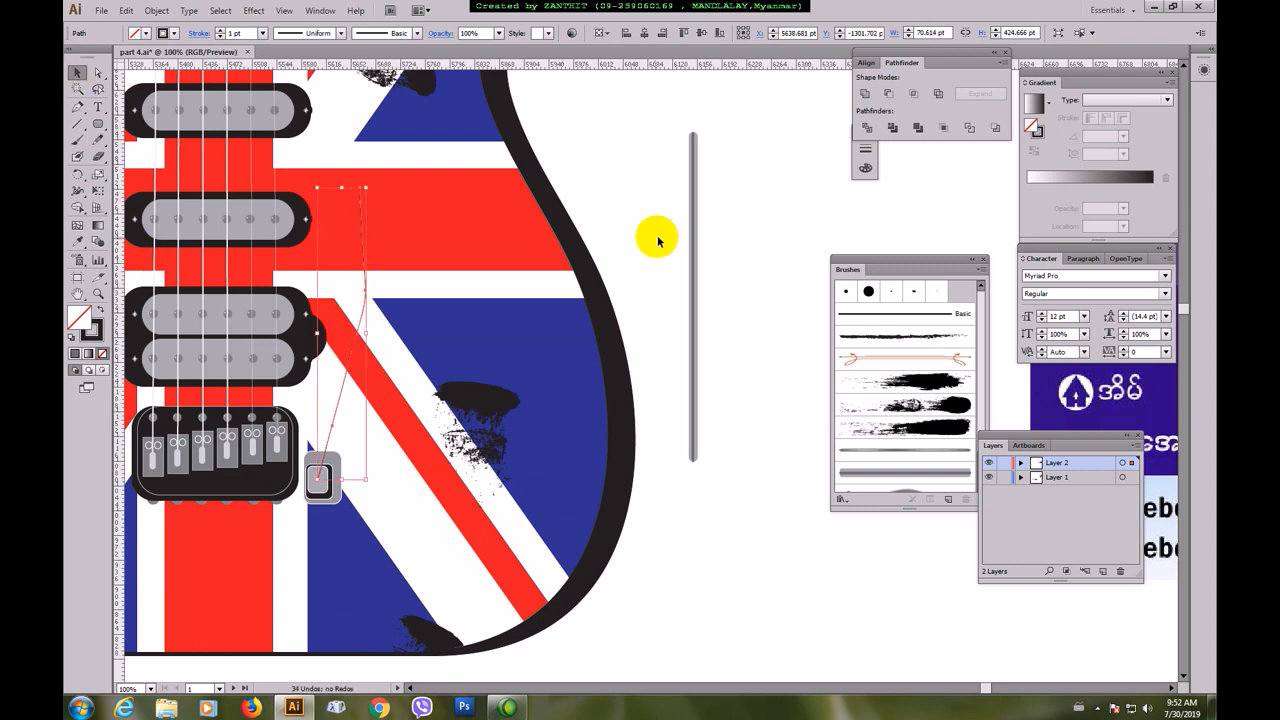
click(628, 166)
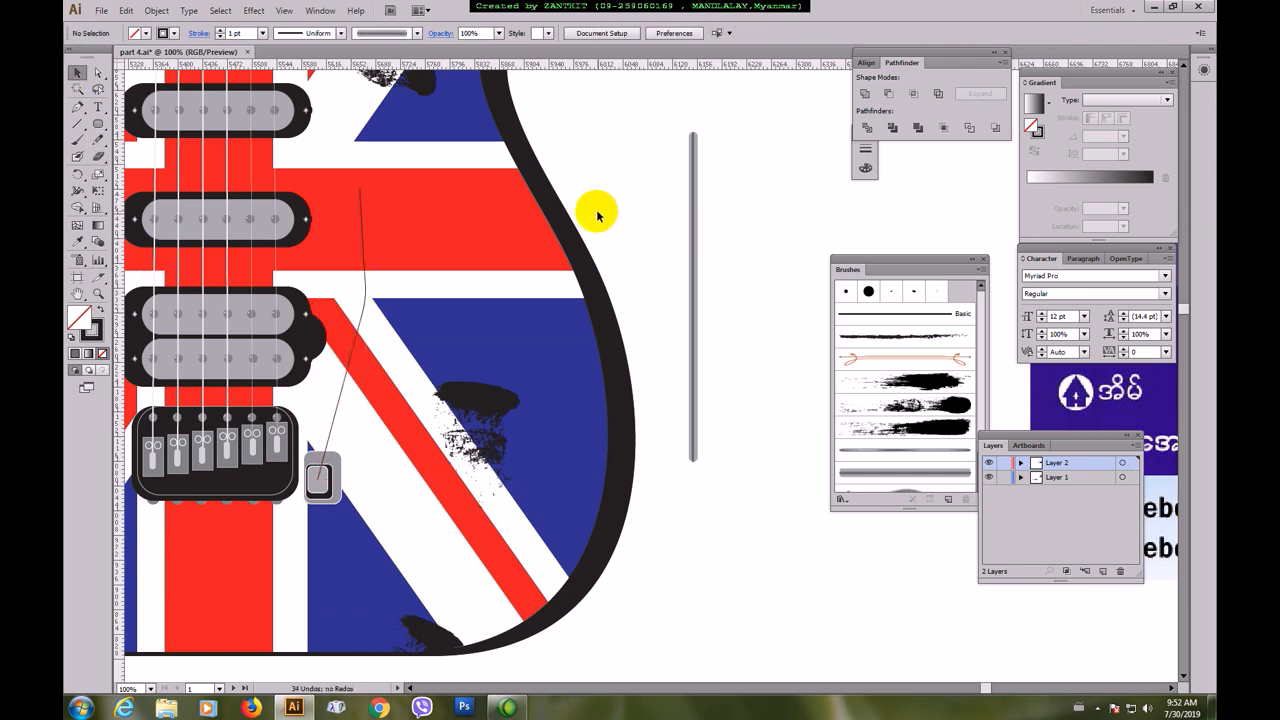
- Apply the new shaded-bar art brush to the arm path and set the brush width to 79%, updating existing strokes
click(366, 303)
click(911, 472)
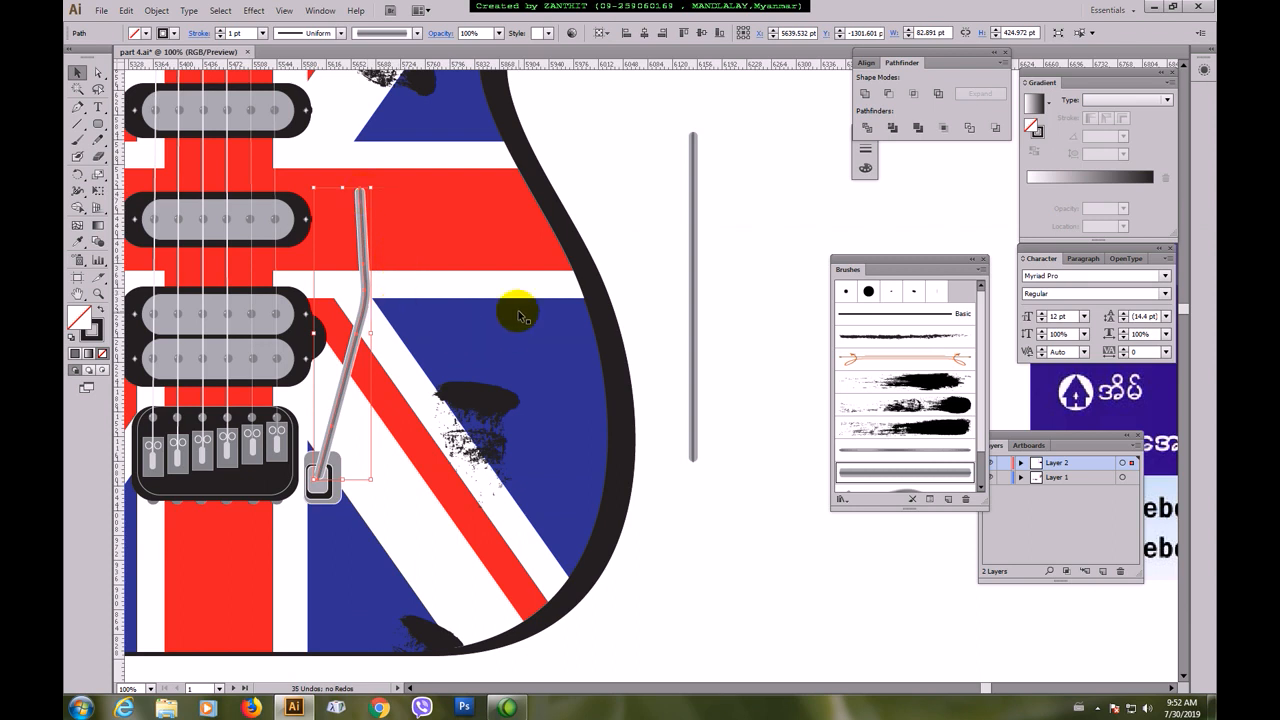
click(915, 477)
double_click(915, 477)
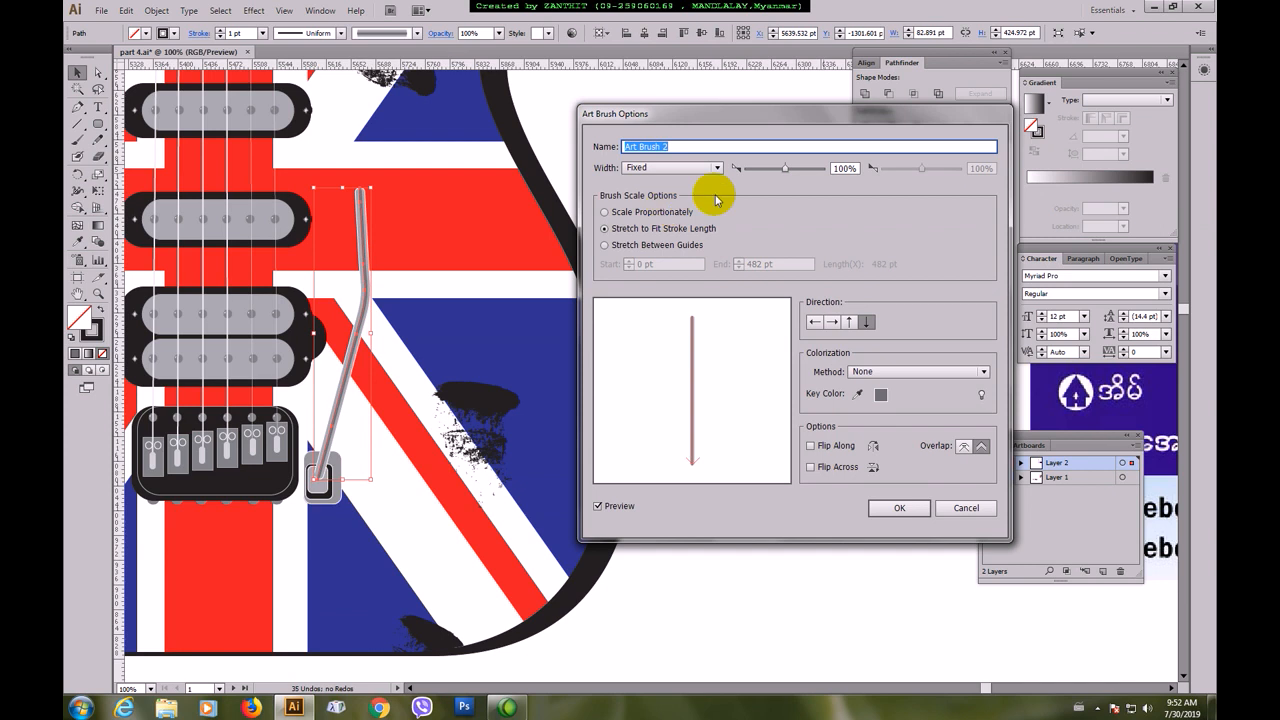
click(786, 172)
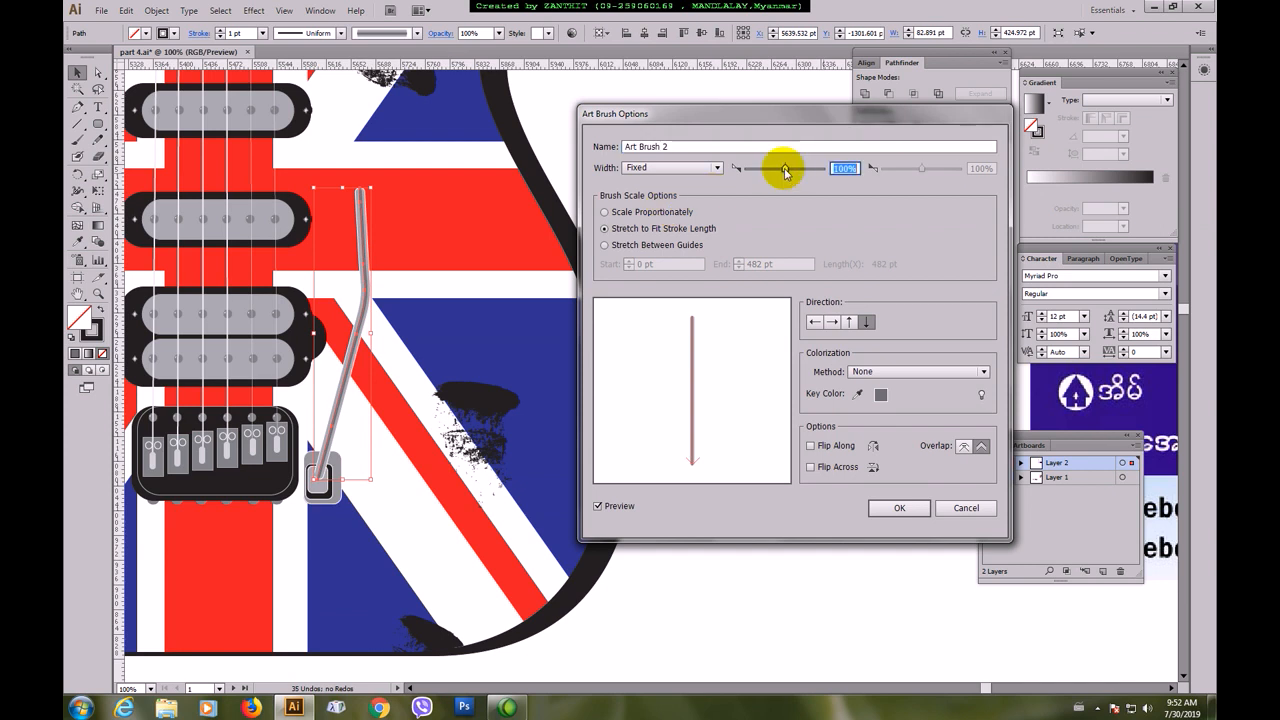
drag(783, 172, 778, 172)
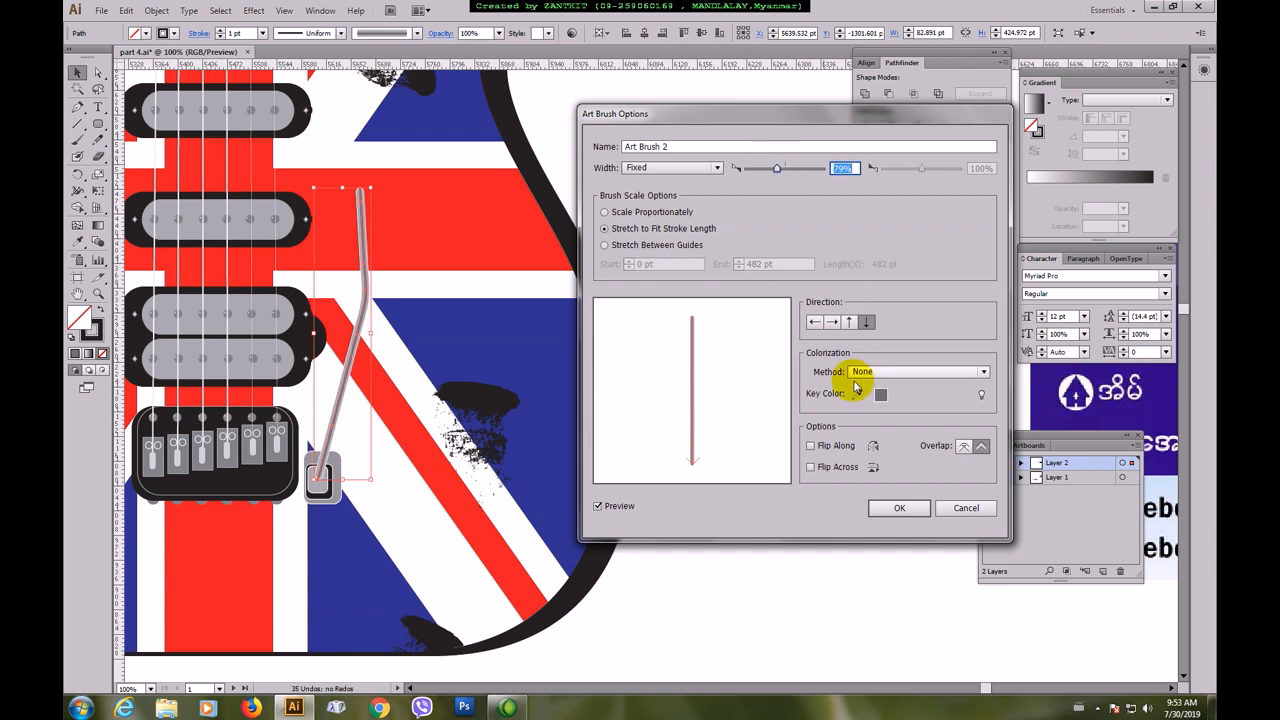
click(899, 508)
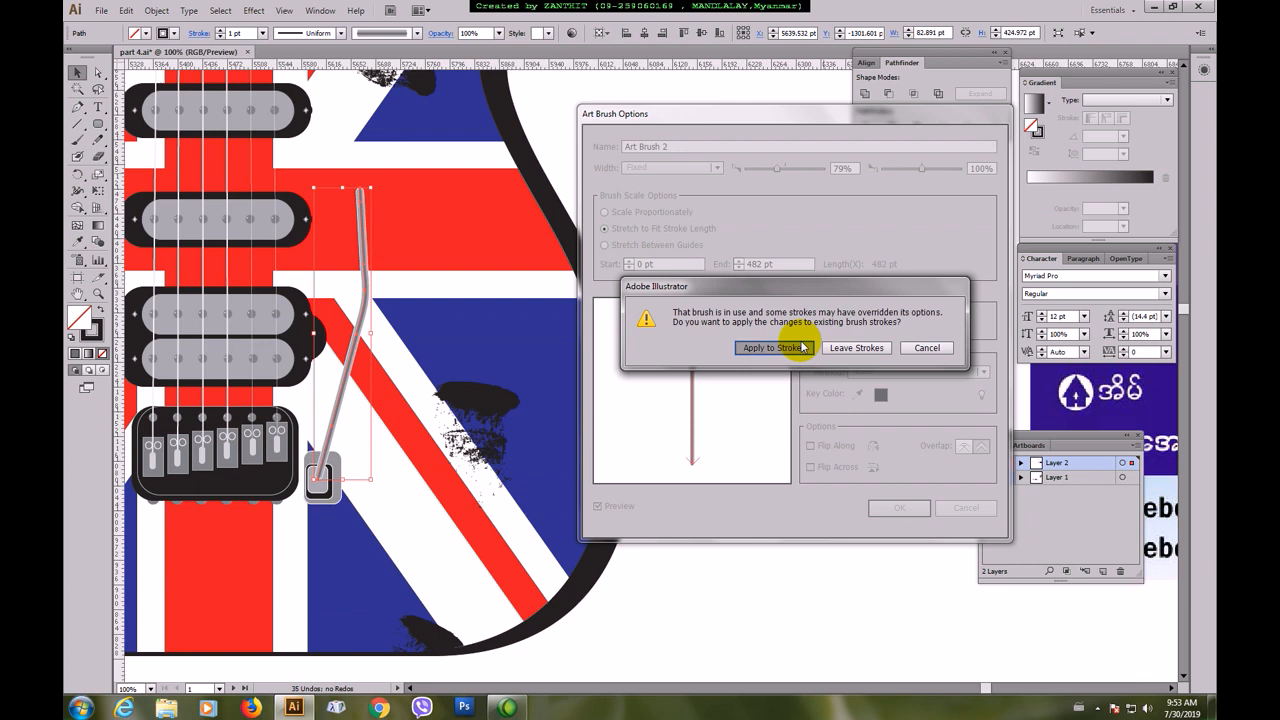
click(773, 347)
click(722, 243)
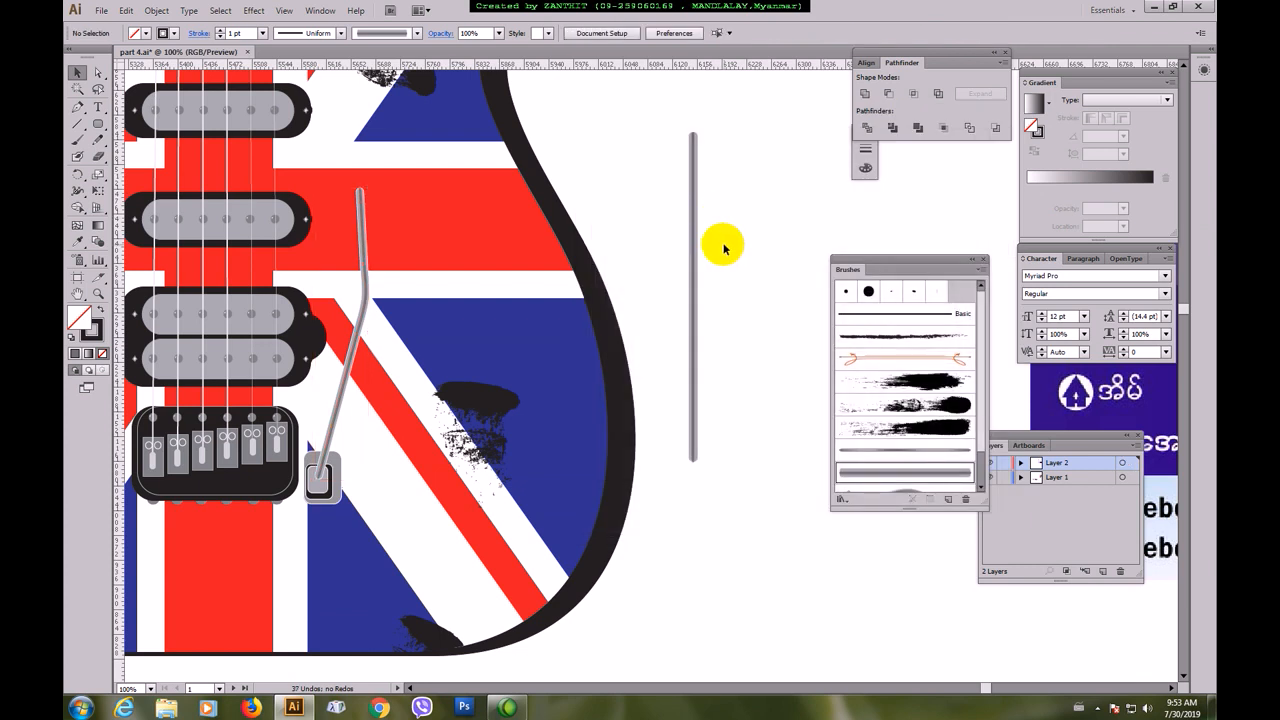
- Redraw the arm's upper section to reach the top pickup, making the arm about 565 pt tall, and deselect it
key(ctrl+minus)
drag(537, 300, 591, 381)
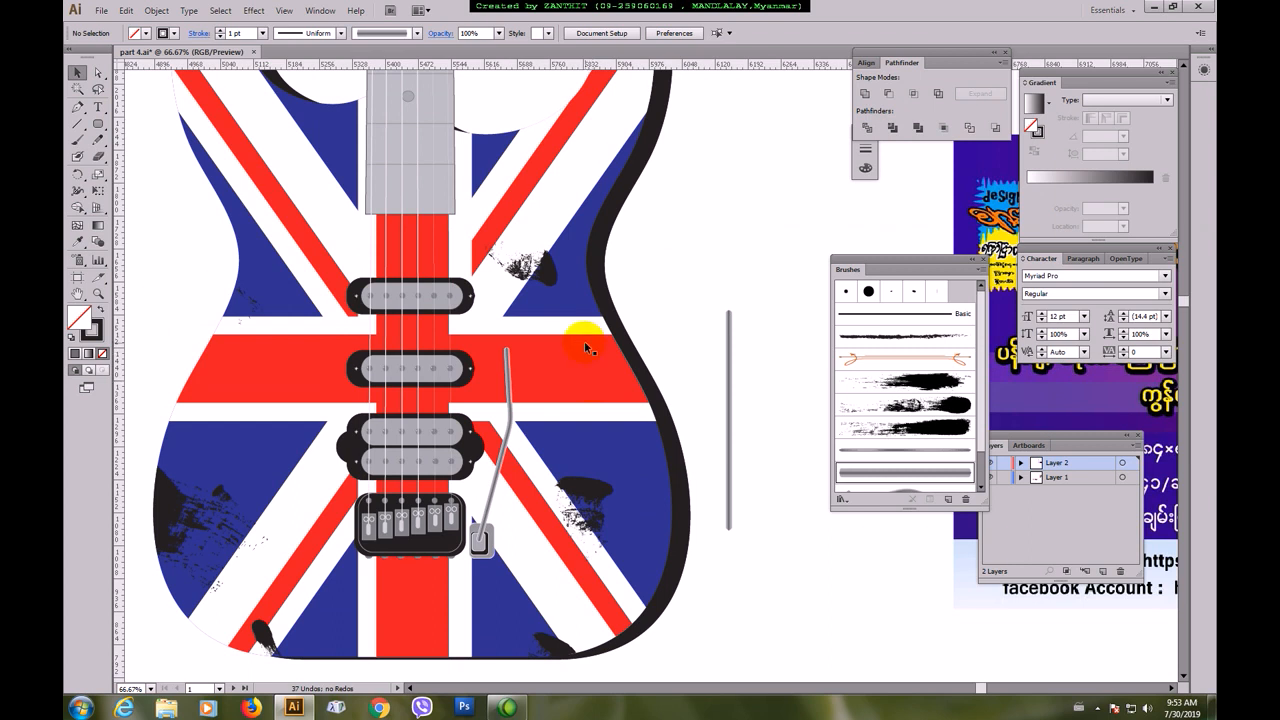
click(506, 378)
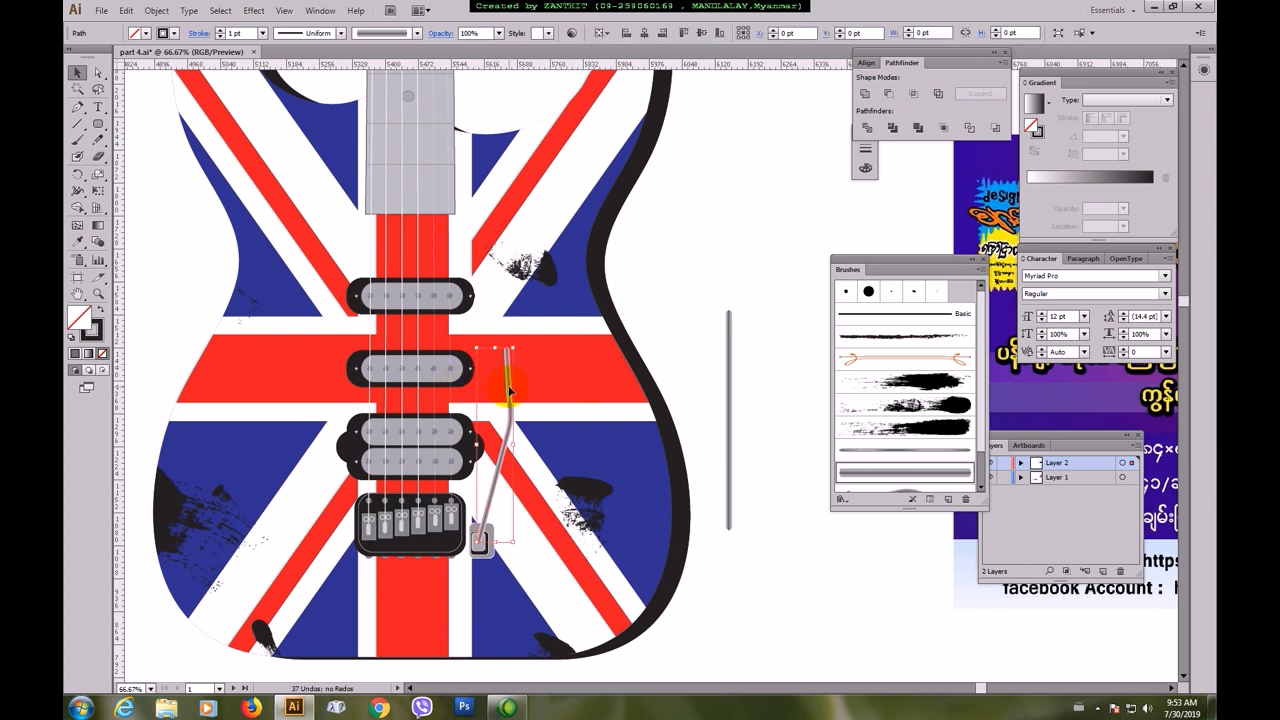
click(78, 175)
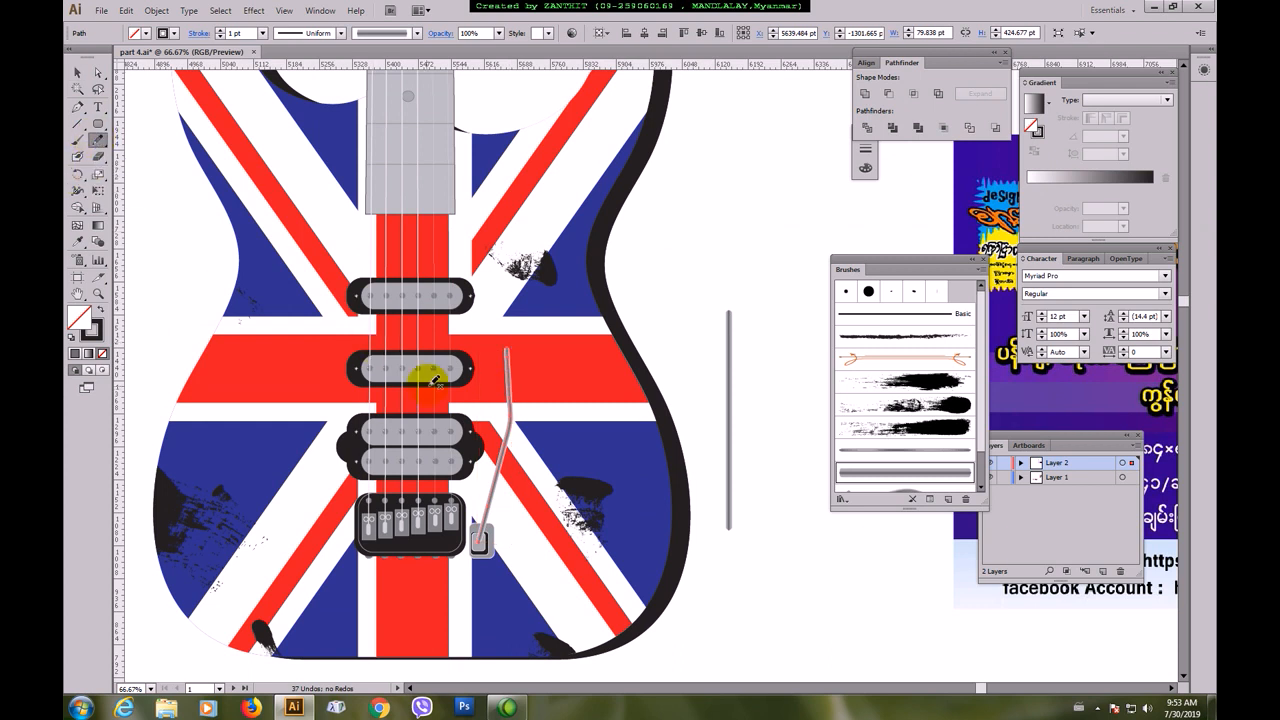
mouse_move(508, 428)
mouse_down()
mouse_move(510, 285)
mouse_move(508, 391)
mouse_up()
drag(507, 393, 512, 307)
drag(511, 304, 506, 393)
mouse_move(505, 396)
mouse_down()
mouse_move(500, 309)
mouse_move(511, 393)
mouse_move(509, 309)
mouse_move(537, 429)
mouse_move(509, 323)
mouse_move(516, 389)
mouse_move(503, 286)
mouse_move(518, 368)
mouse_up()
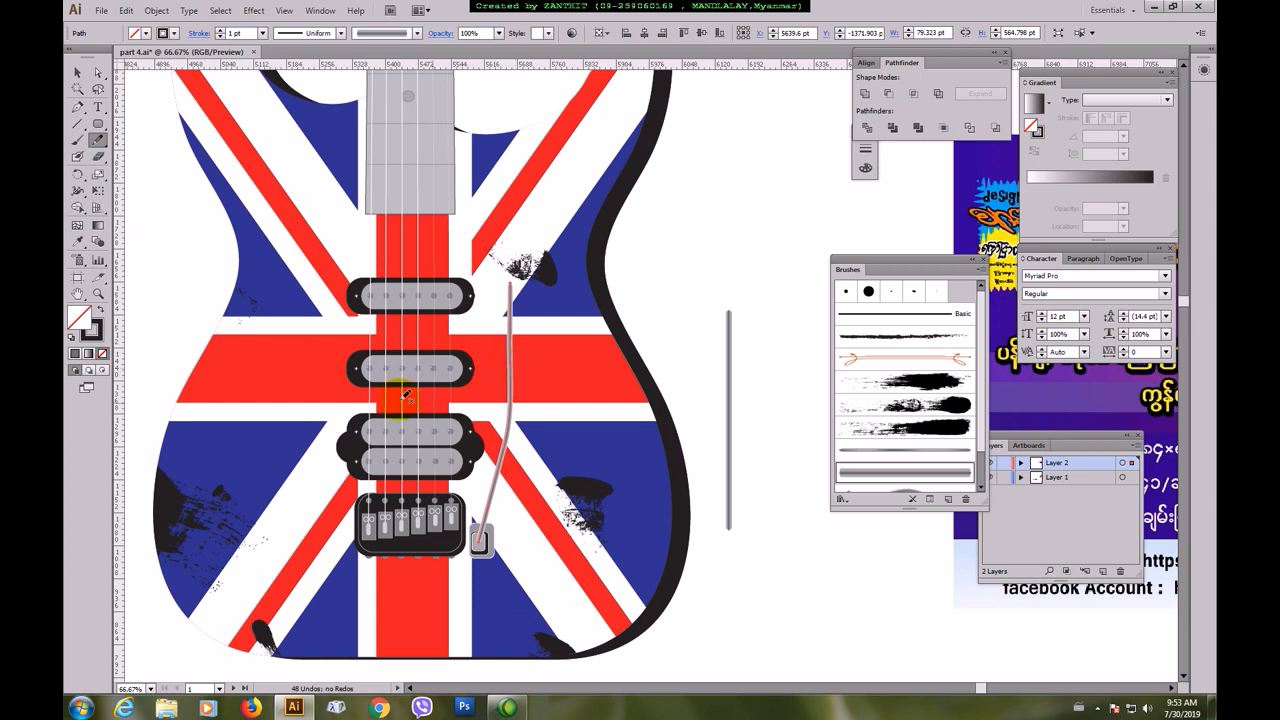
click(77, 72)
click(690, 266)
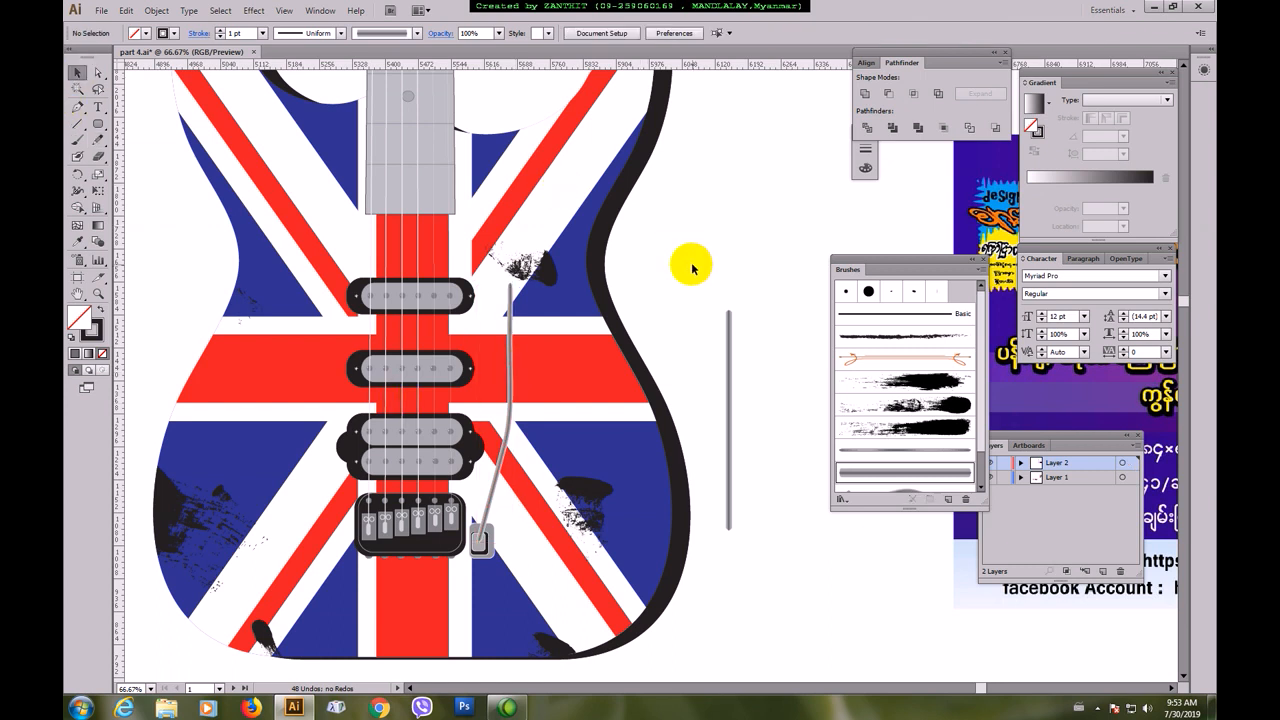
- Draw a 45 pt circle beside the arm, on the edge between the white diagonal and the blue area
drag(662, 480, 664, 329)
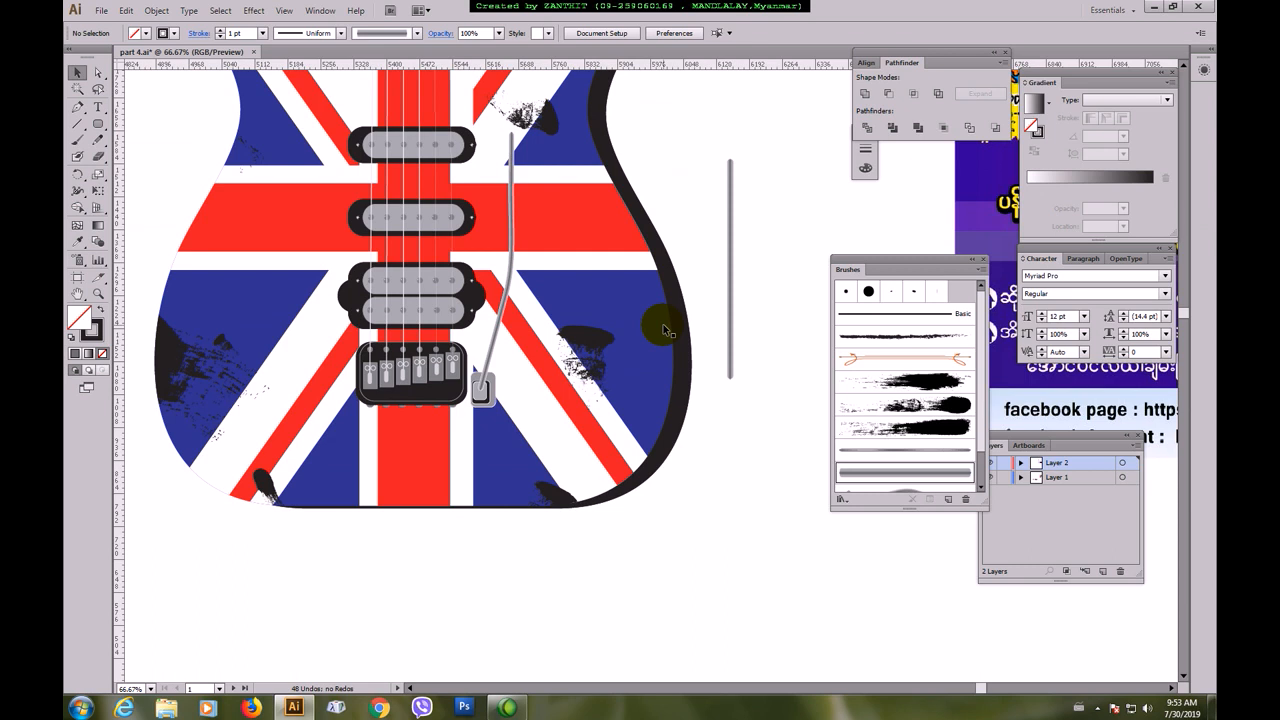
key(ctrl+plus)
drag(596, 379, 571, 434)
click(98, 124)
drag(105, 133, 129, 158)
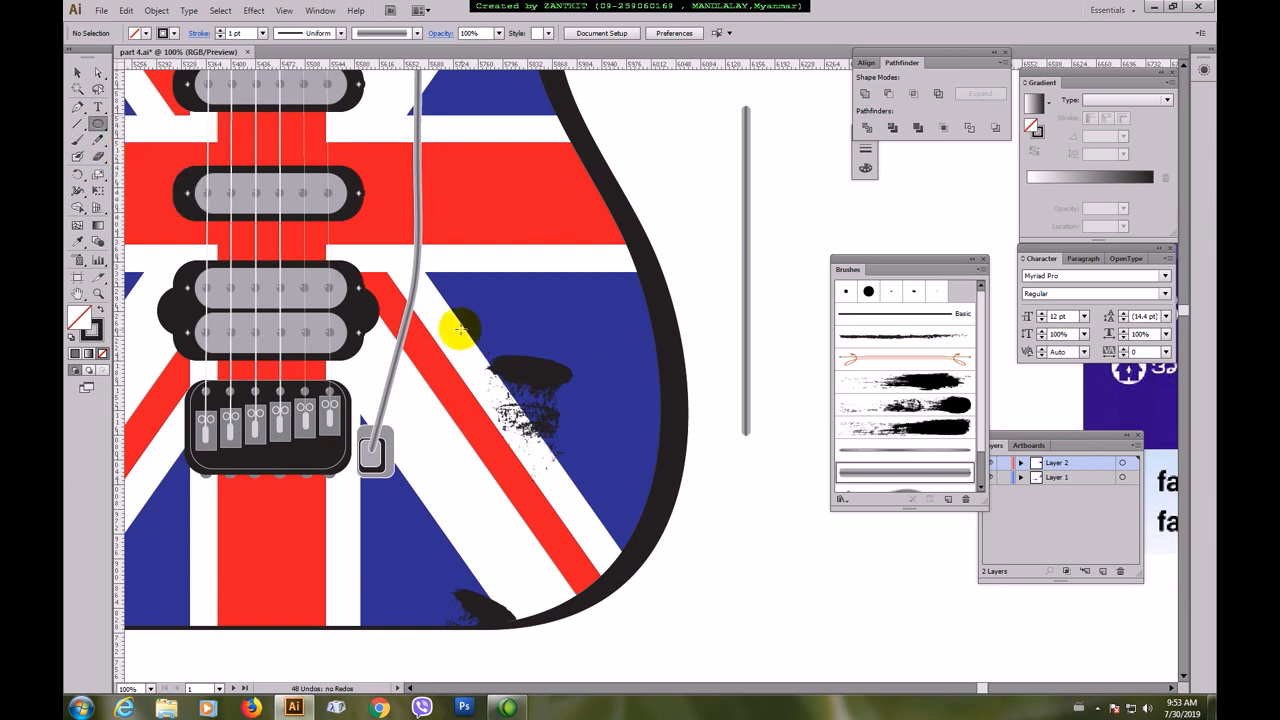
drag(459, 328, 471, 350)
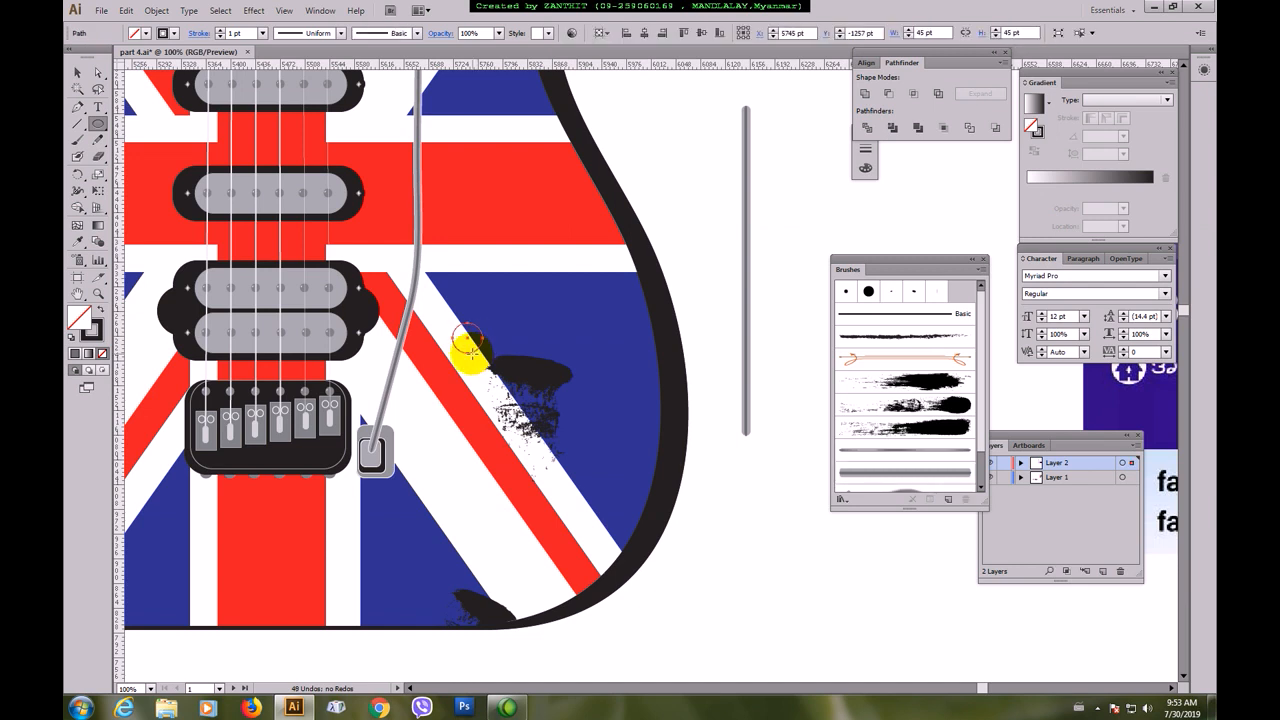
- Draw a small 15 pt by 5 pt rectangle overlapping the inner edge of the circle nearest the arm
key(ctrl+plus)
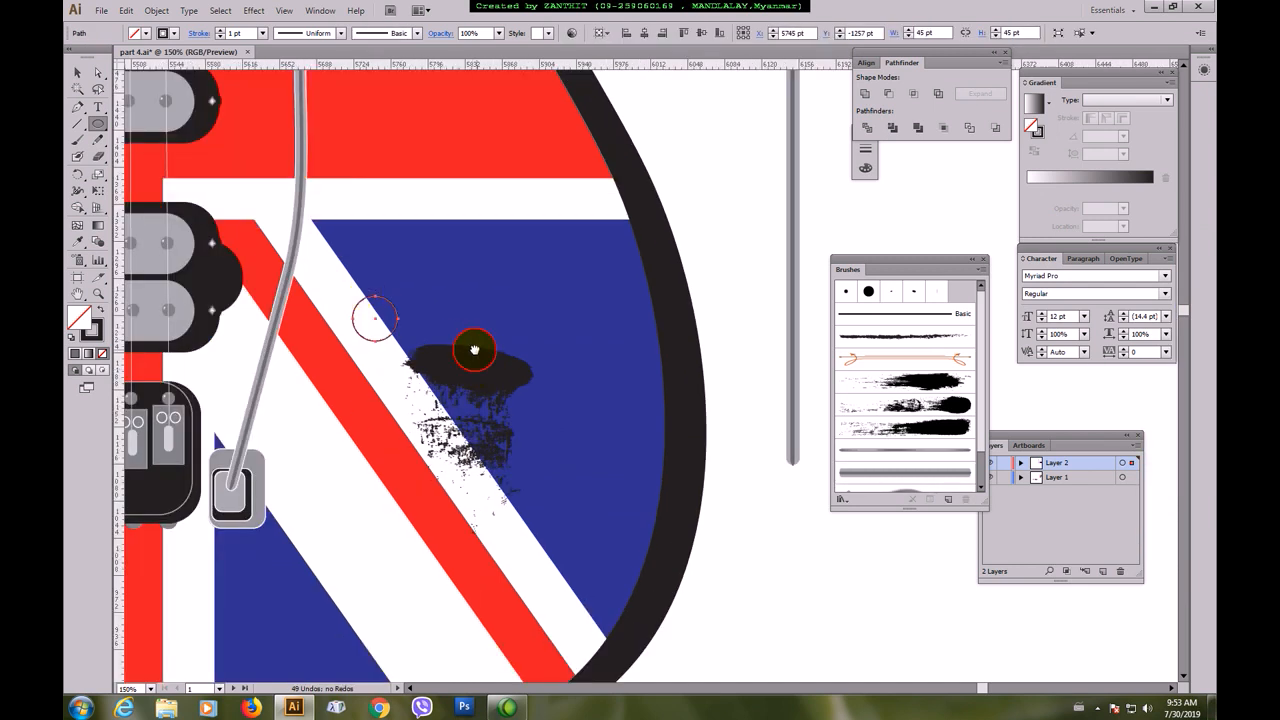
drag(474, 349, 523, 358)
click(97, 123)
click(128, 123)
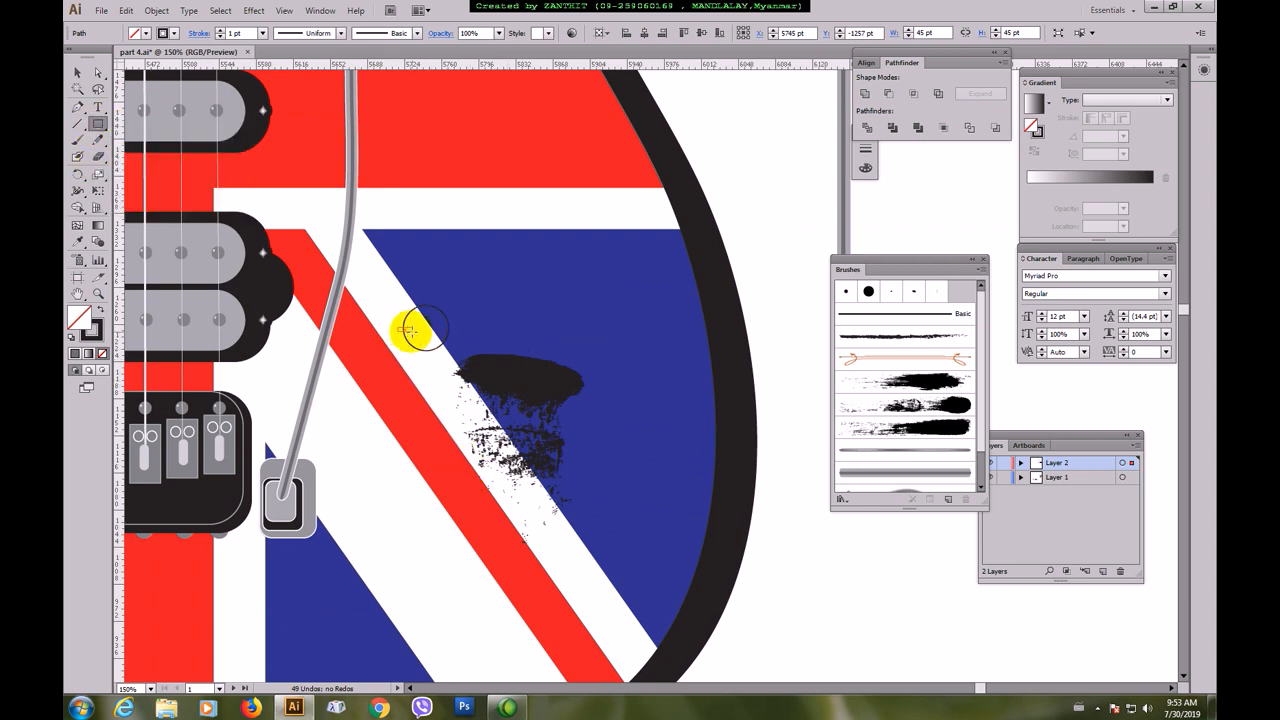
drag(397, 325, 419, 333)
- Select the circle and the small rectangle together and align their vertical centres
click(77, 72)
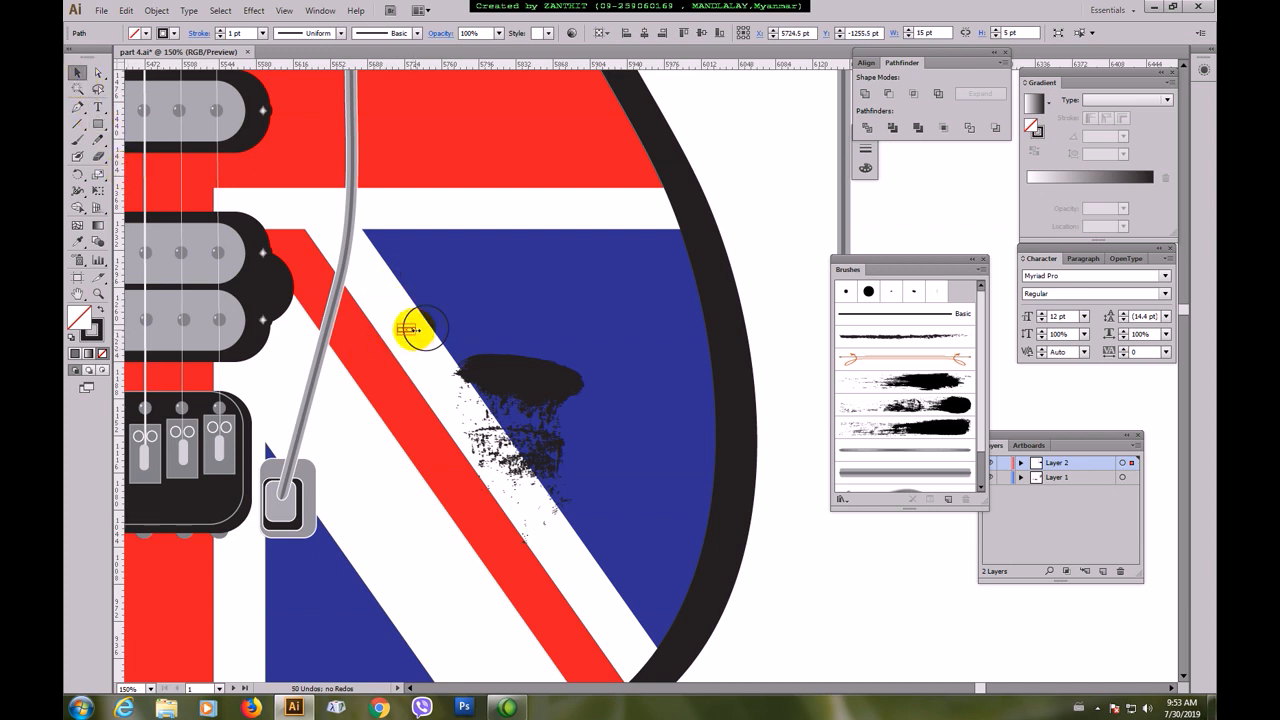
drag(418, 330, 430, 312)
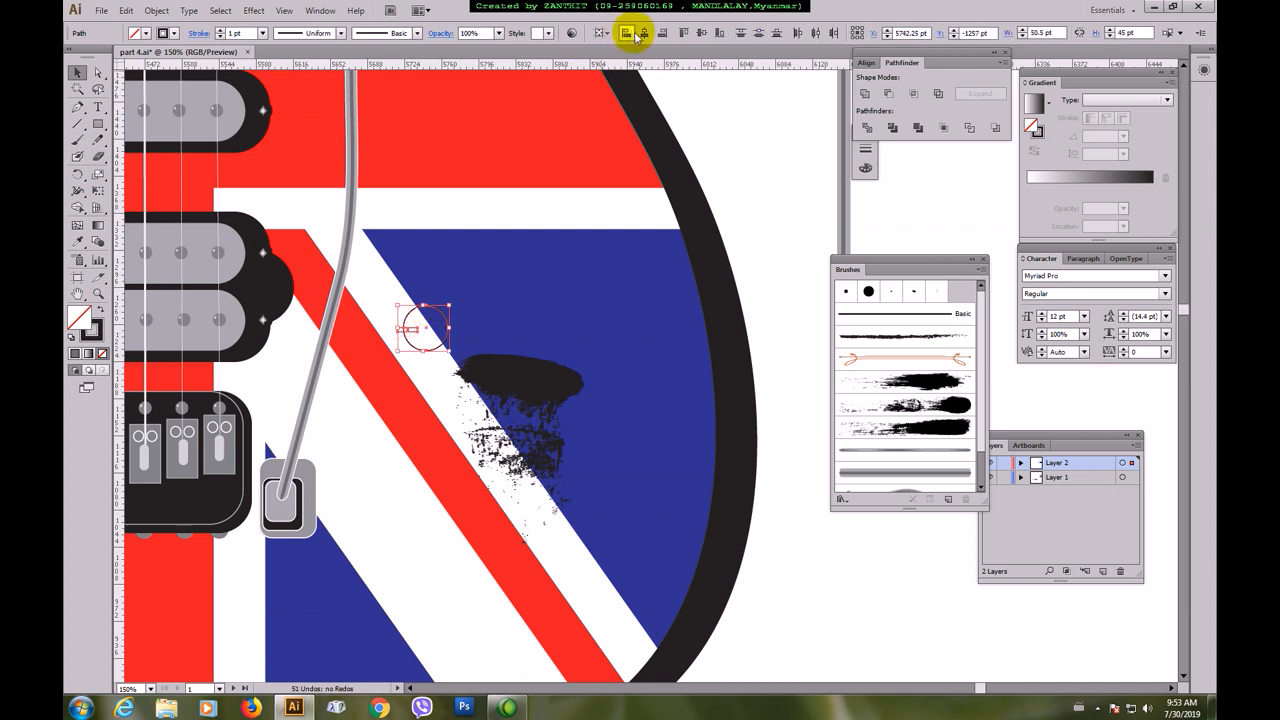
click(702, 33)
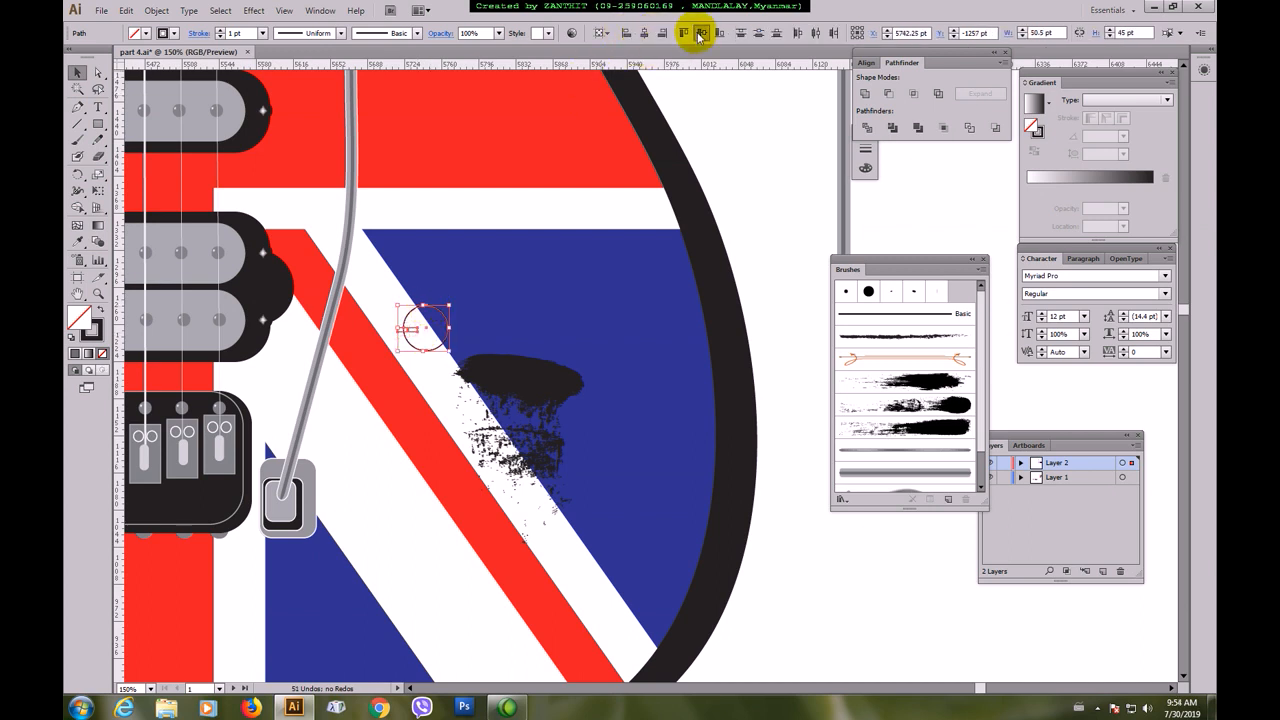
key(ctrl+z)
click(443, 308)
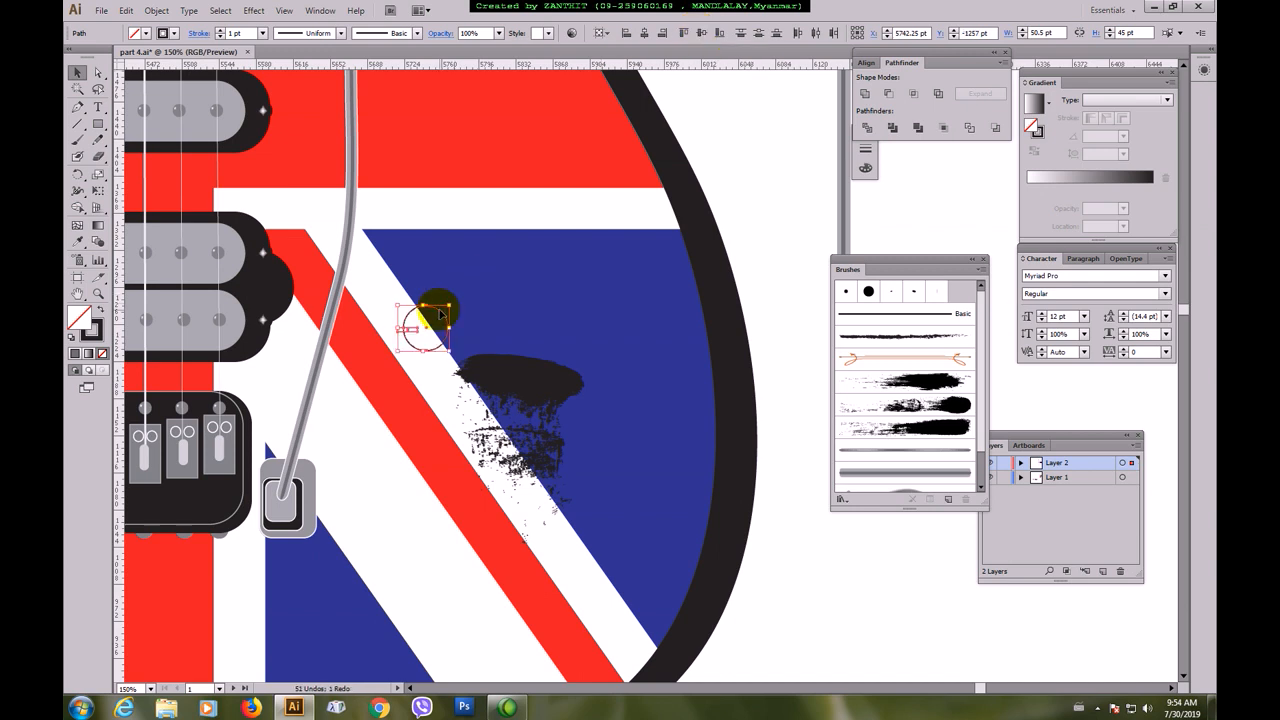
click(703, 33)
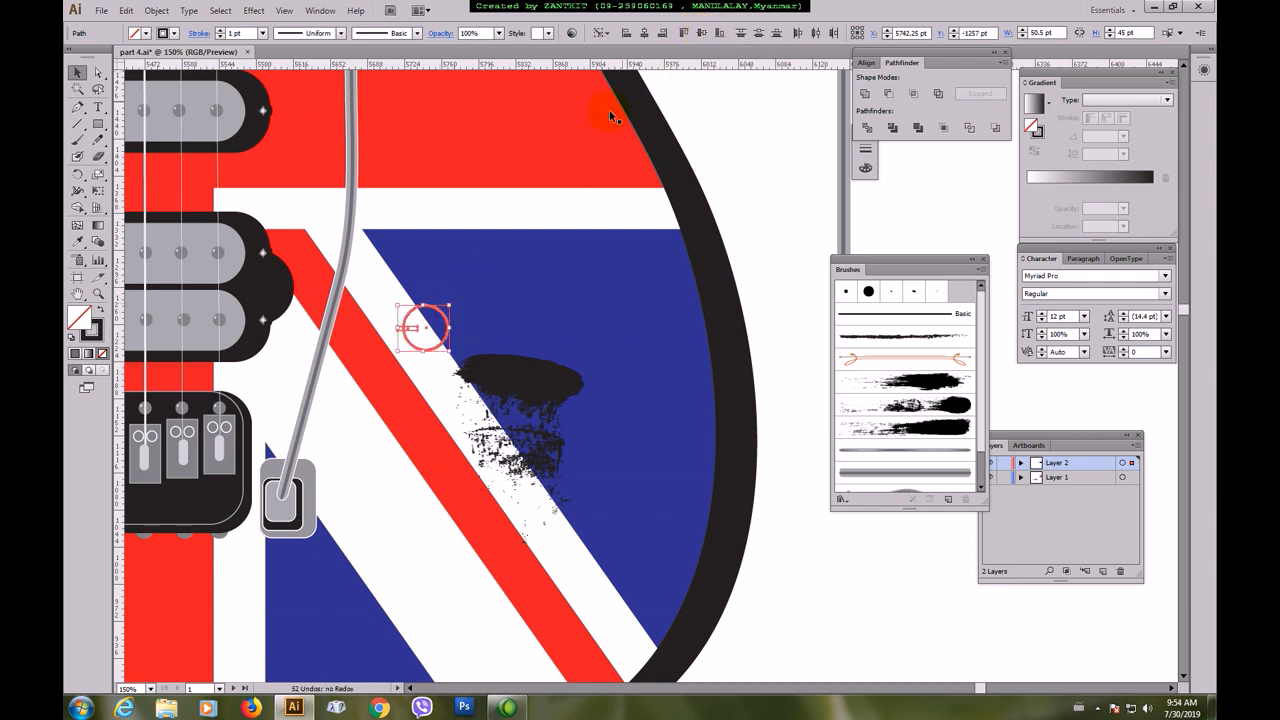
- Subtract the small rectangle from the circle and fill the notched circle with a white-to-black radial gradient
click(887, 94)
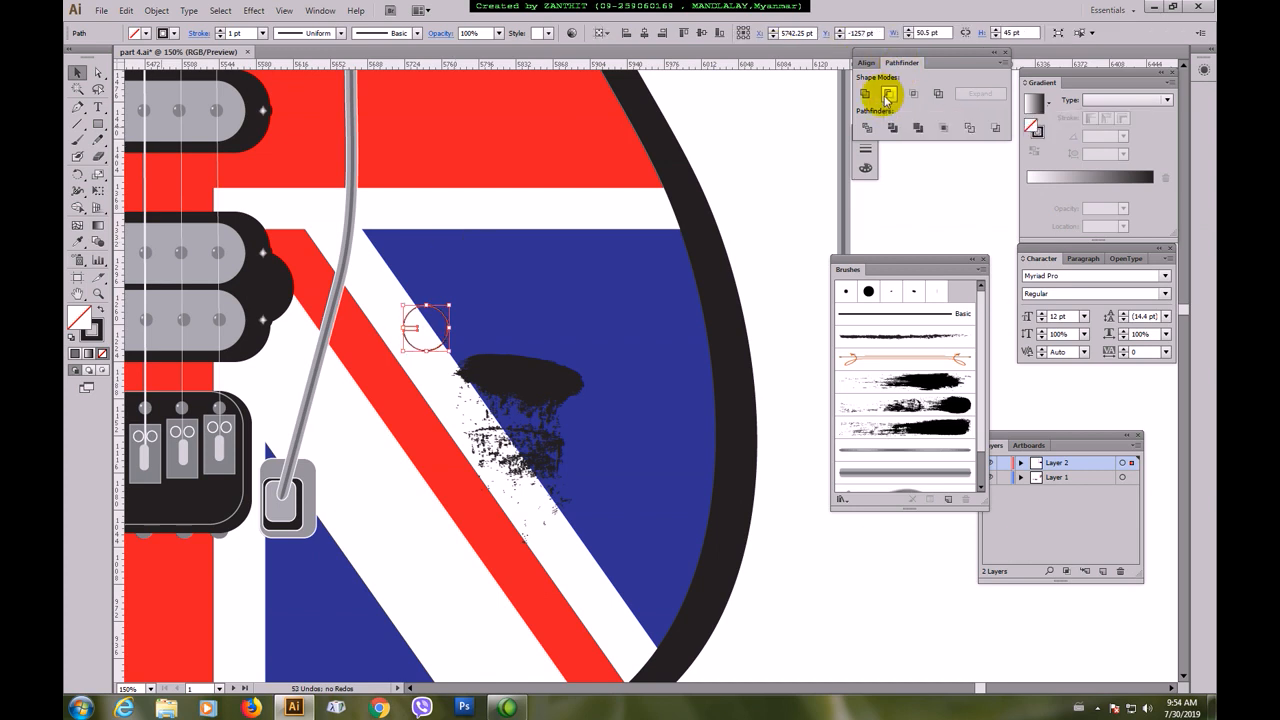
click(775, 168)
click(414, 333)
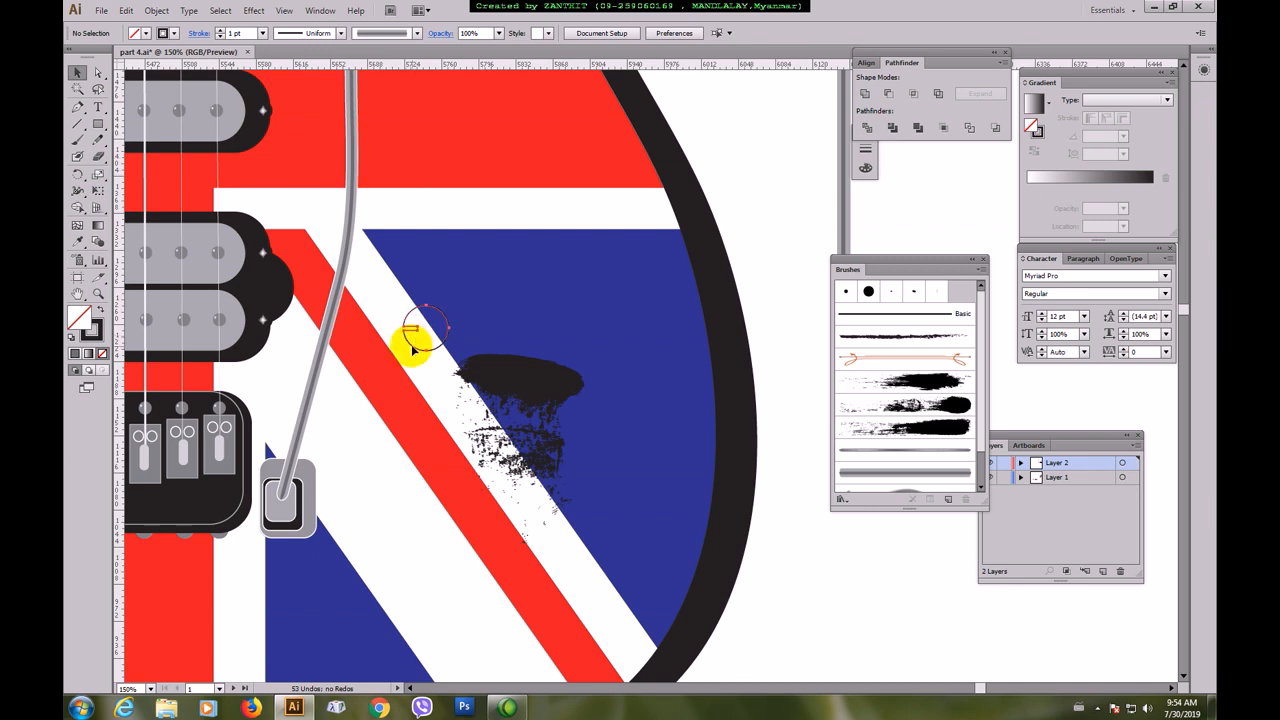
click(146, 34)
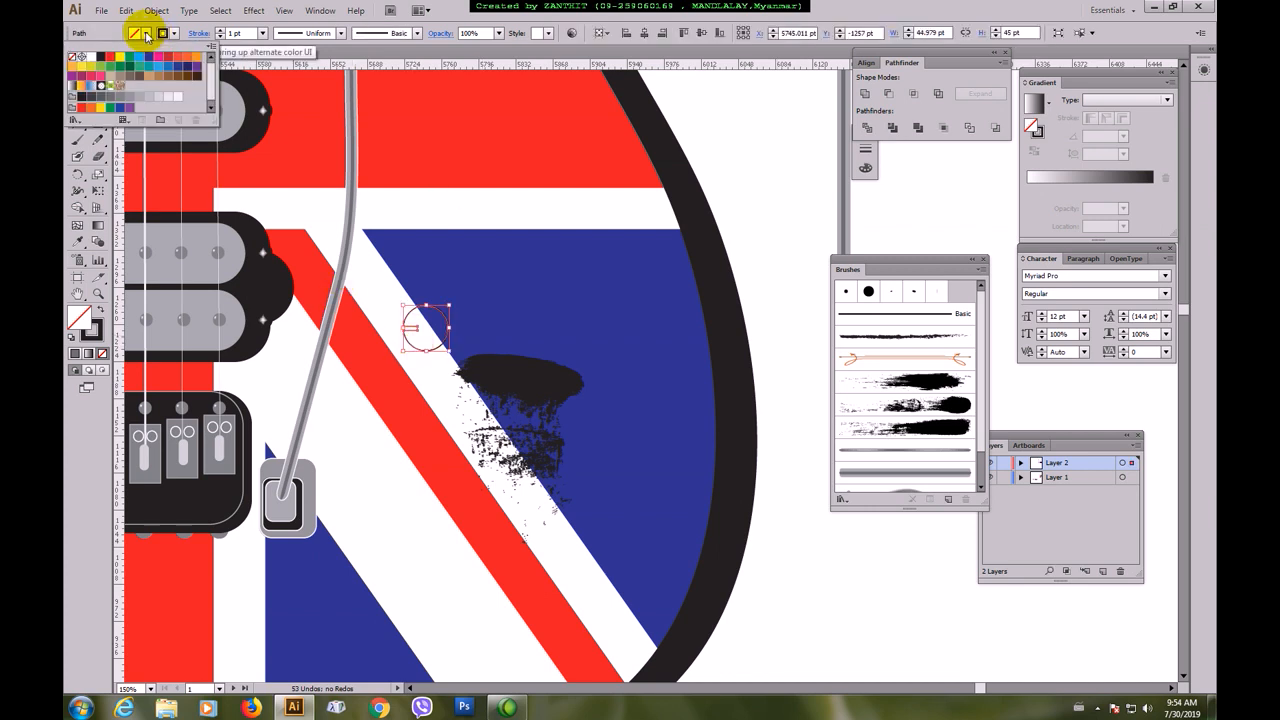
click(97, 228)
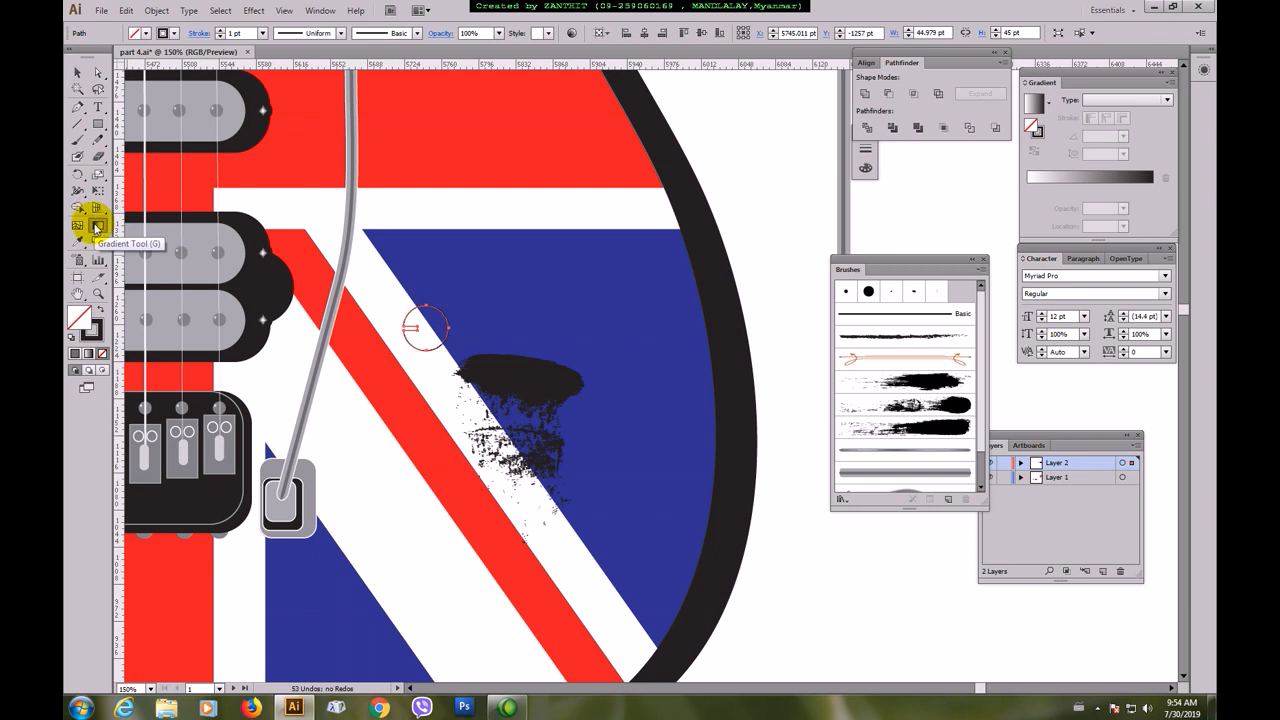
click(1102, 101)
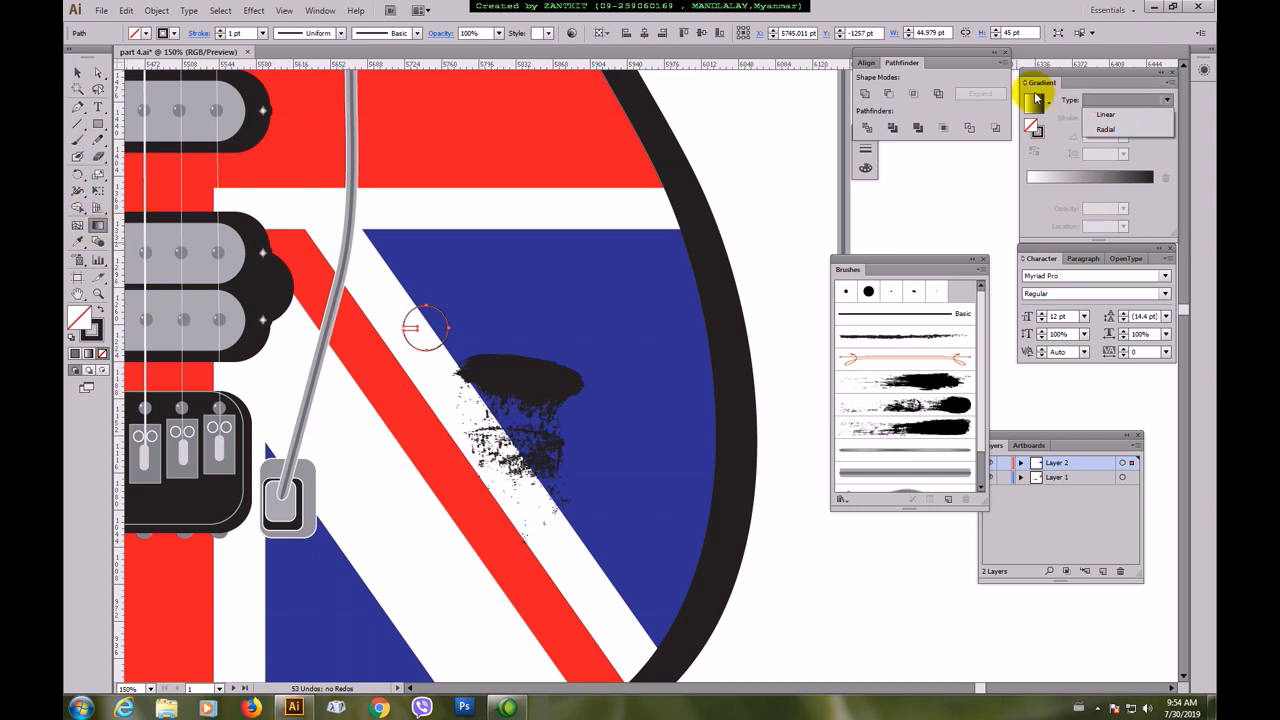
click(1105, 129)
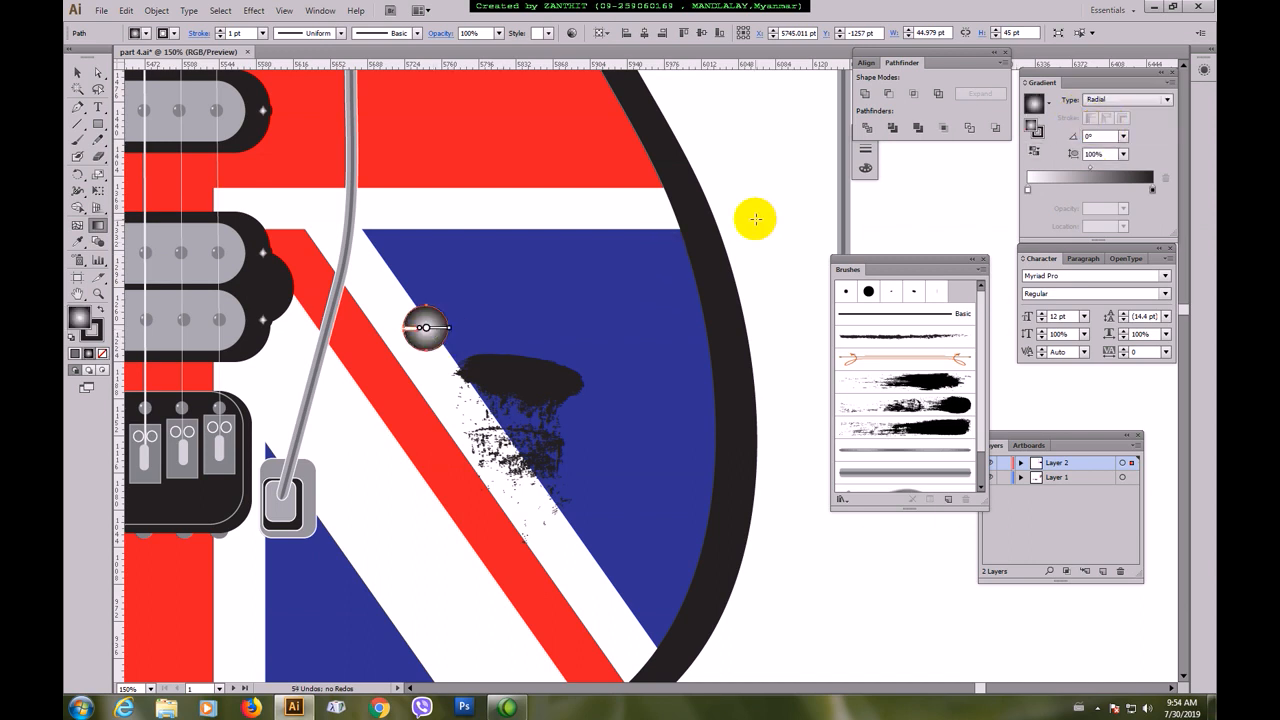
click(77, 72)
click(762, 210)
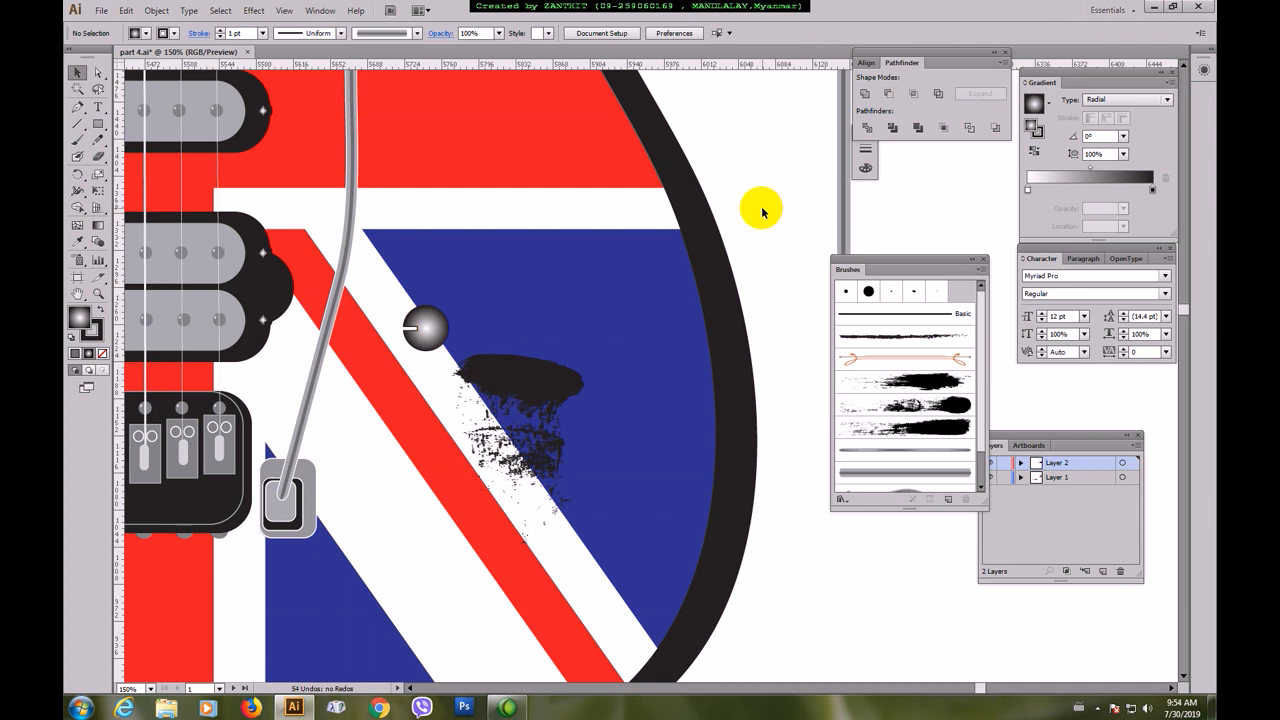
- Draw a circle about 58 pt wide over the notched circle and fill it with light grey
click(97, 125)
drag(97, 125, 126, 160)
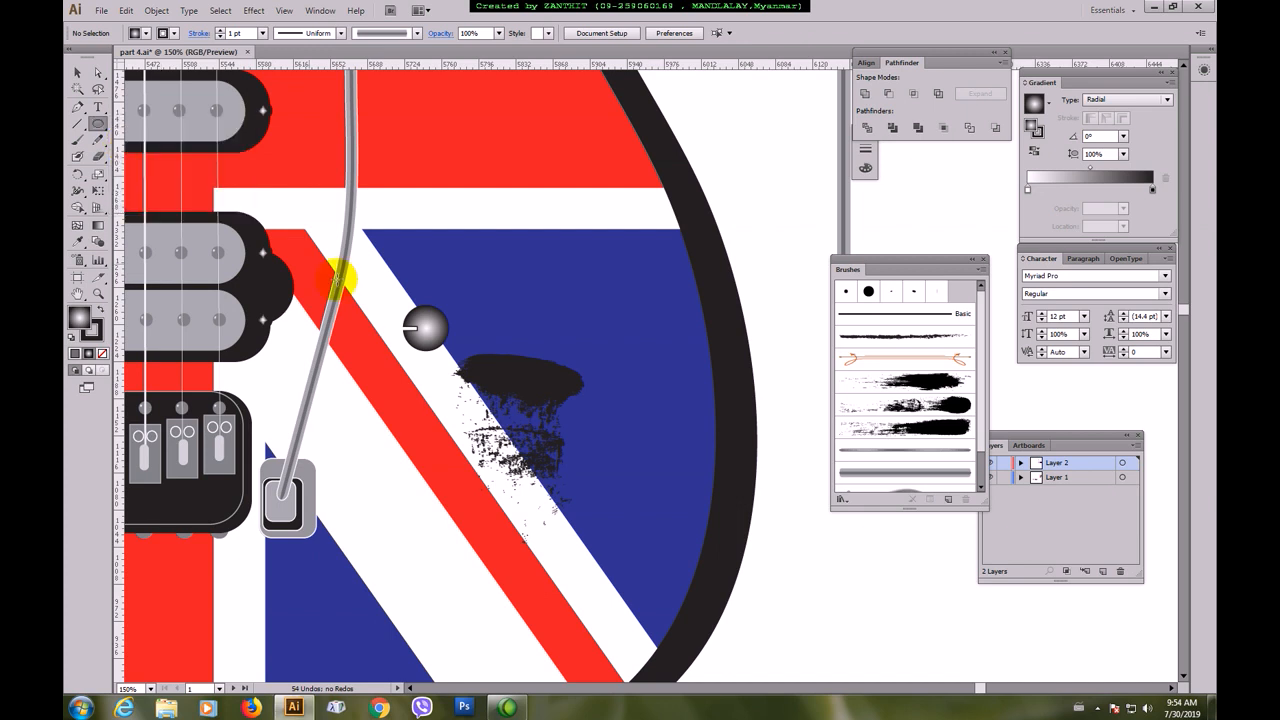
drag(394, 306, 455, 358)
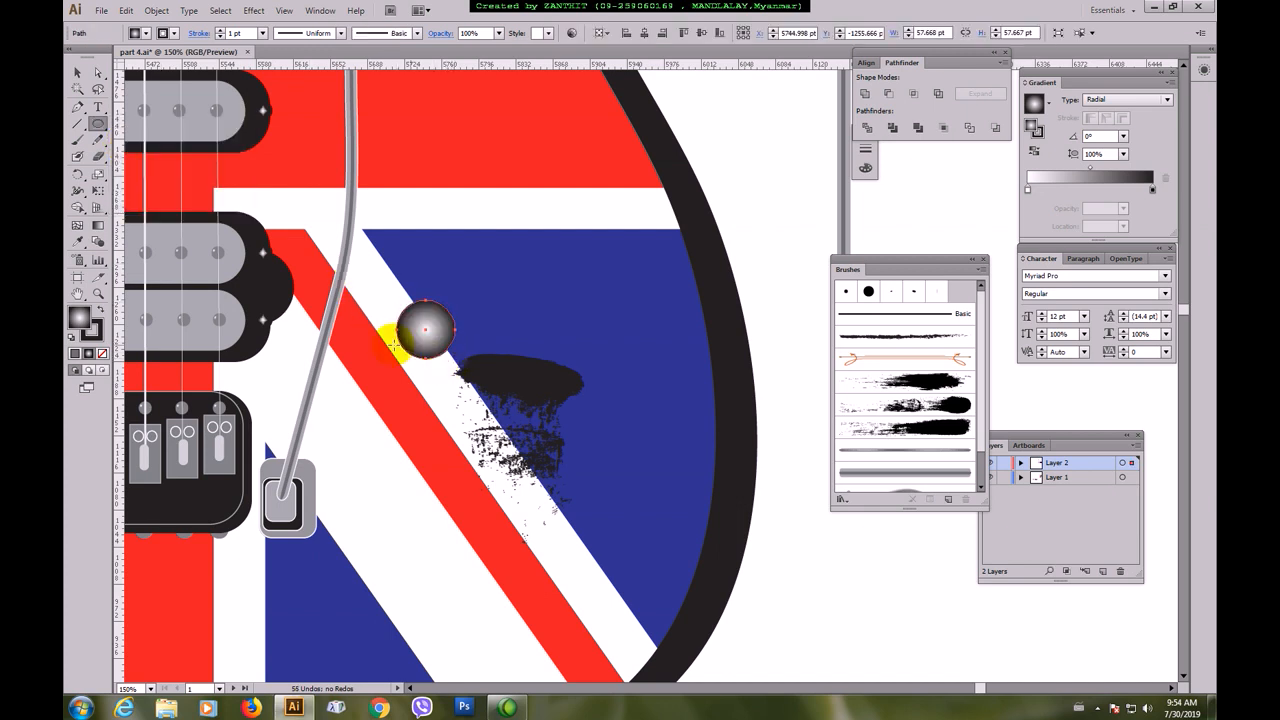
click(78, 72)
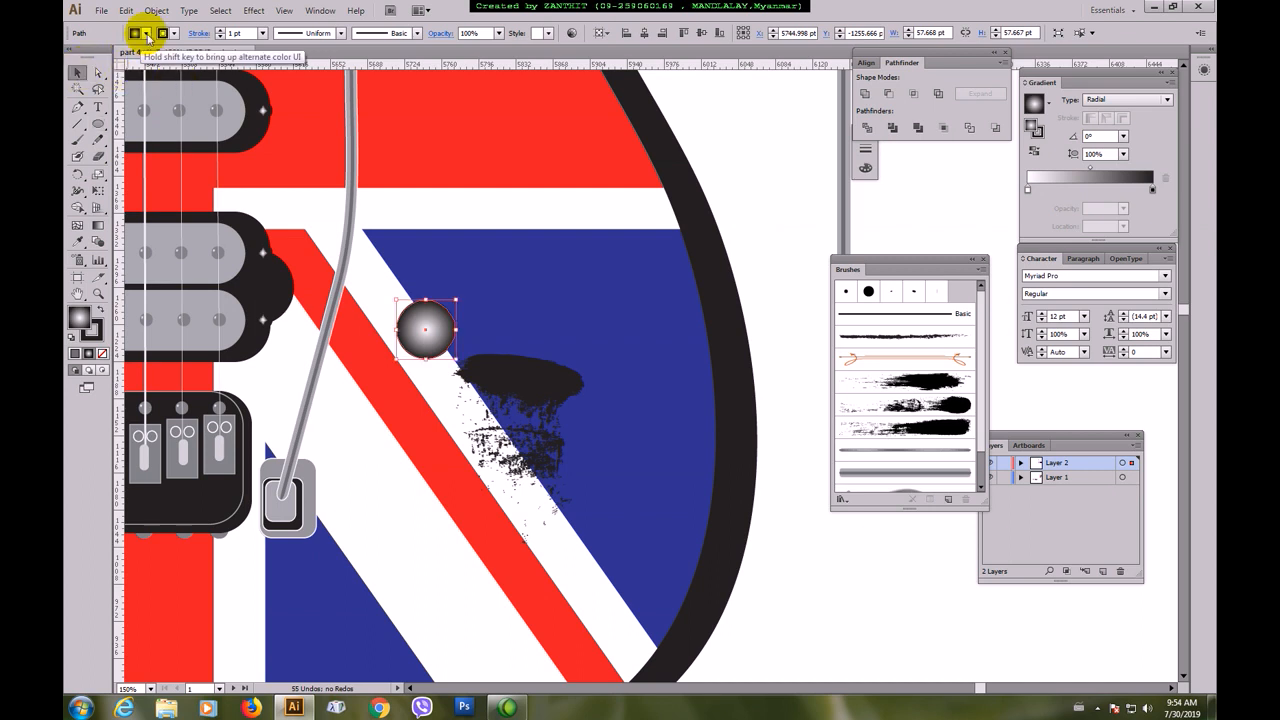
click(148, 33)
click(148, 96)
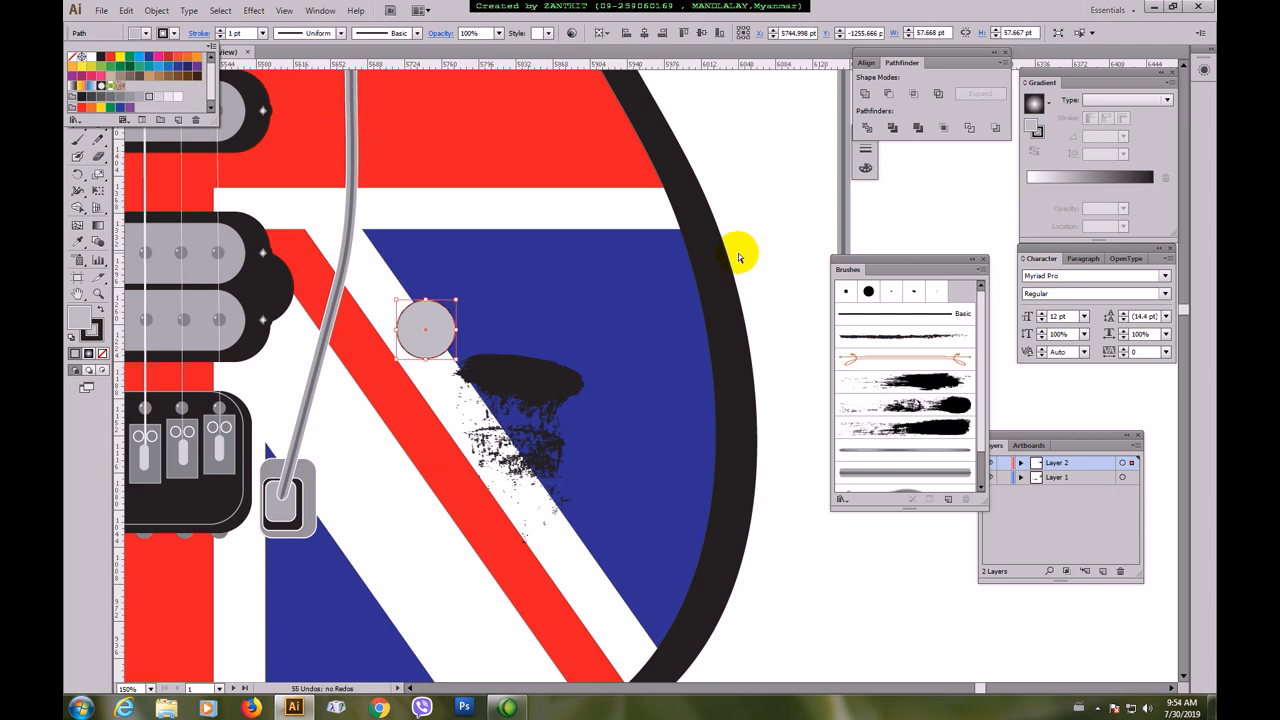
- Send the light grey circle behind the notched circle and align the vertical centres of both
key(ctrl+[)
key(ctrl+[)
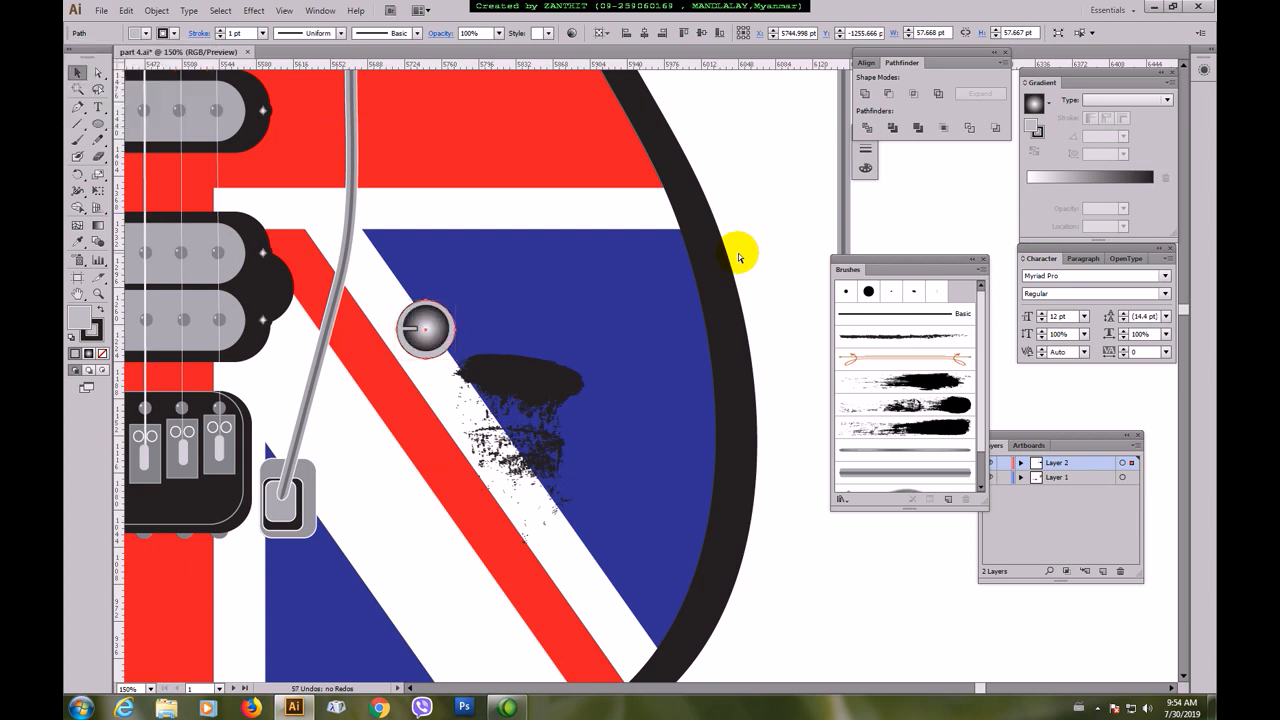
click(424, 323)
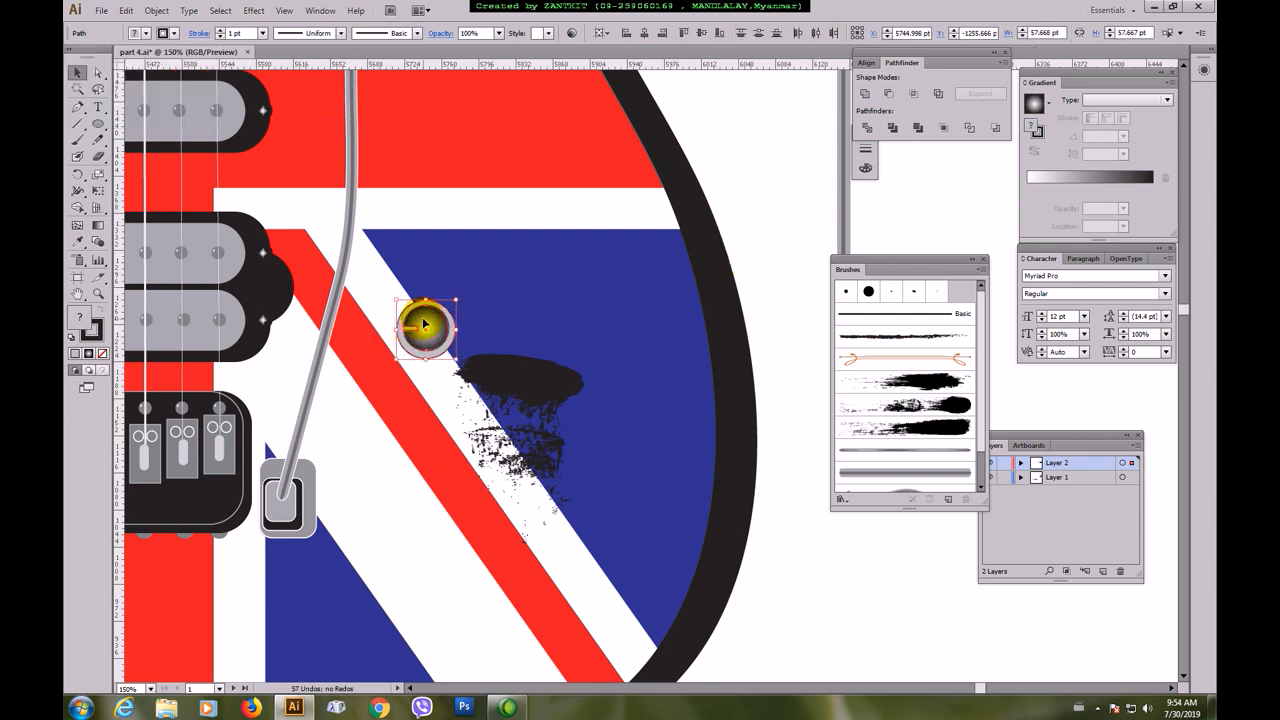
click(700, 34)
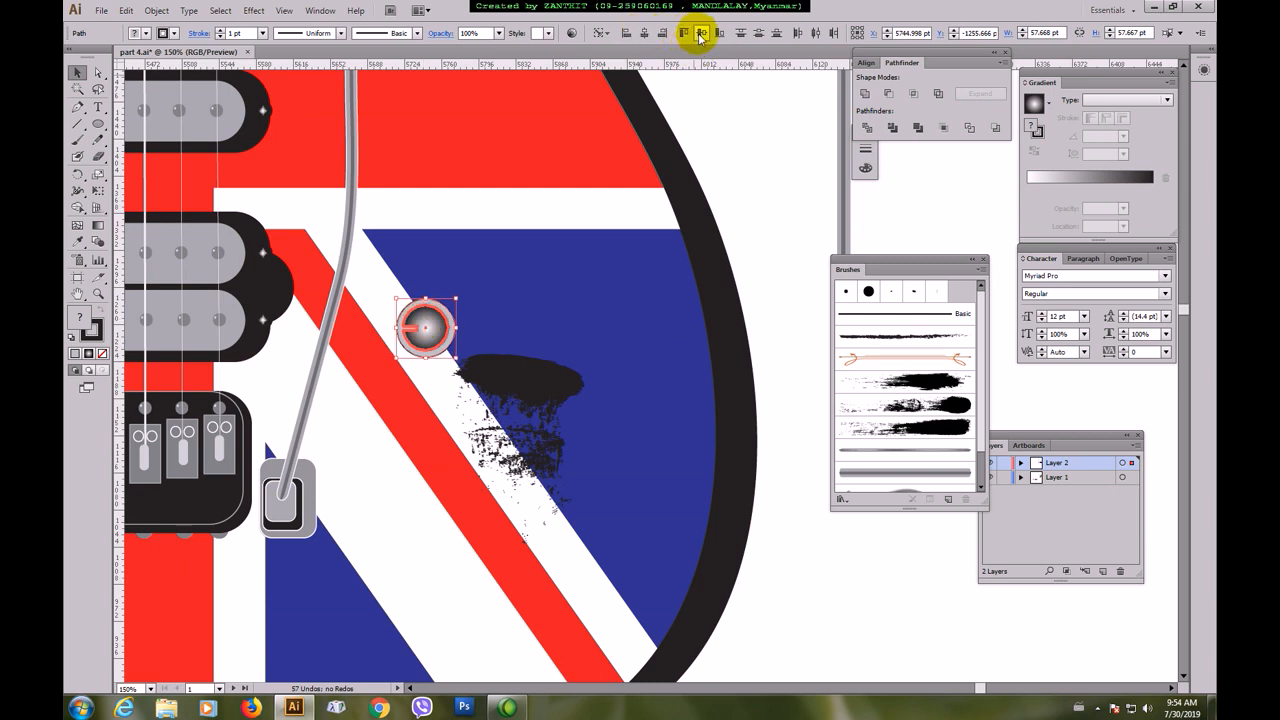
click(757, 200)
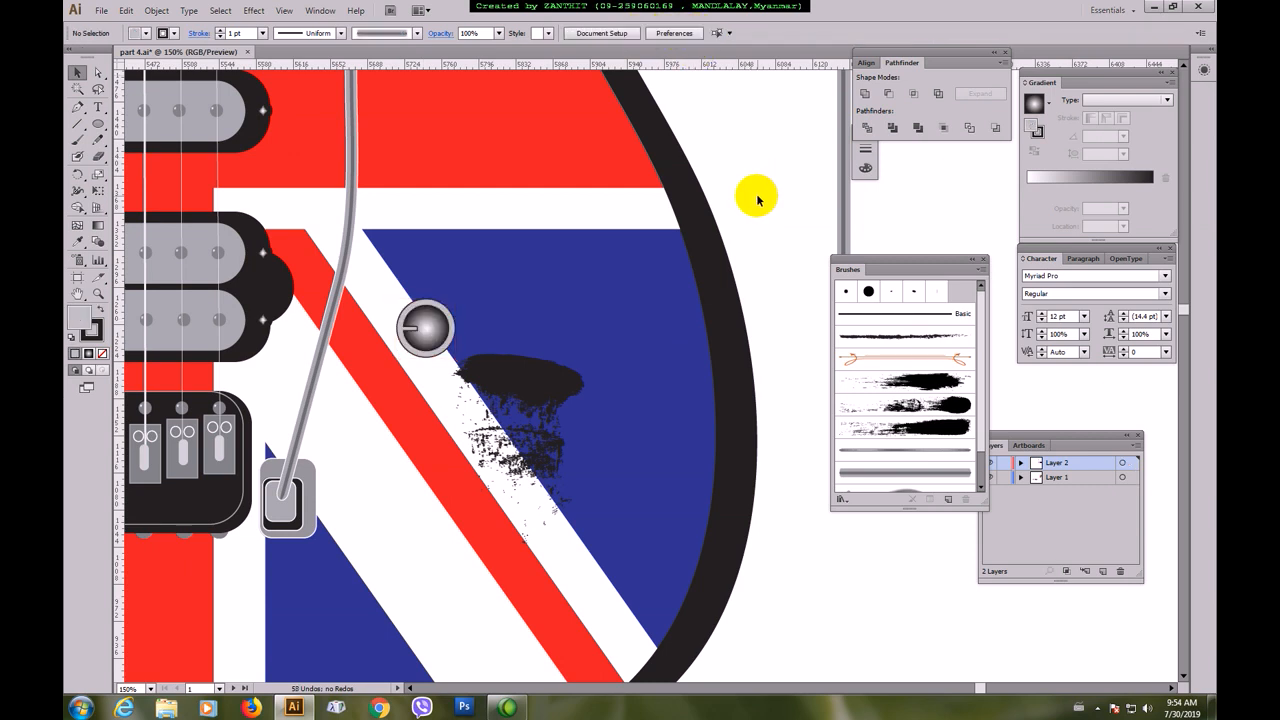
- Remove the outline from the light grey circle around the knob
click(437, 311)
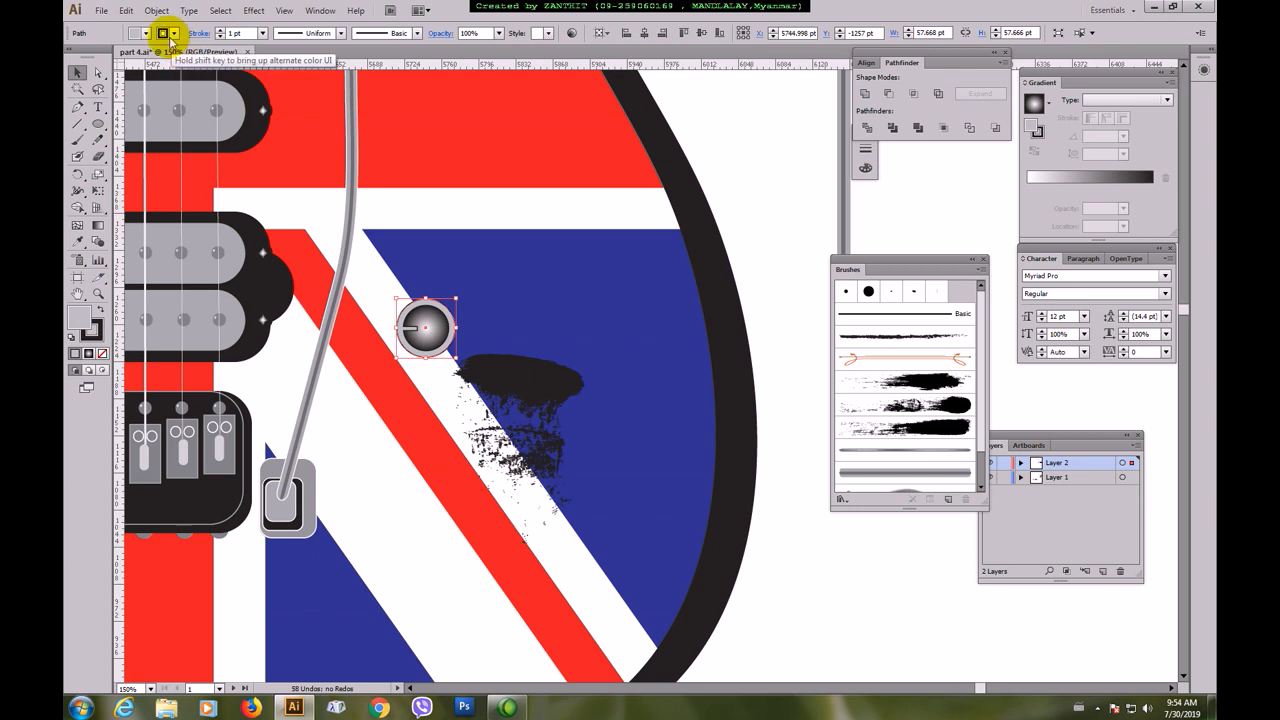
click(167, 33)
click(72, 57)
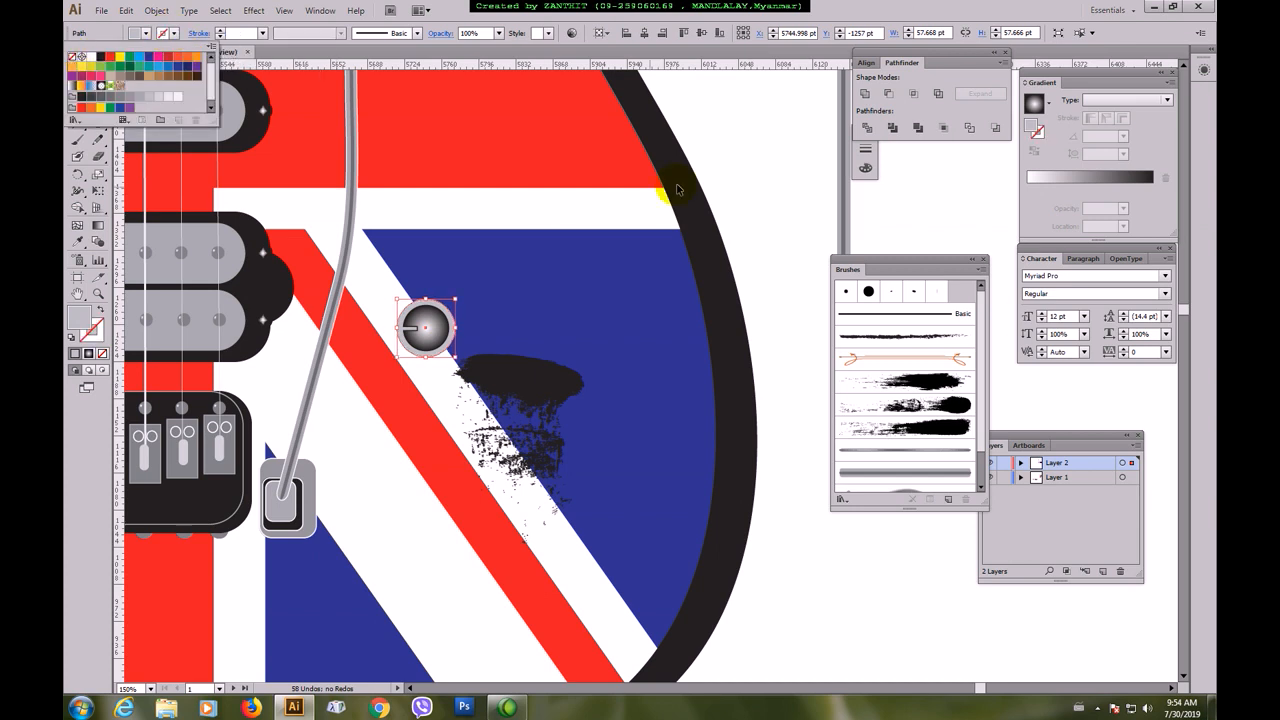
click(731, 187)
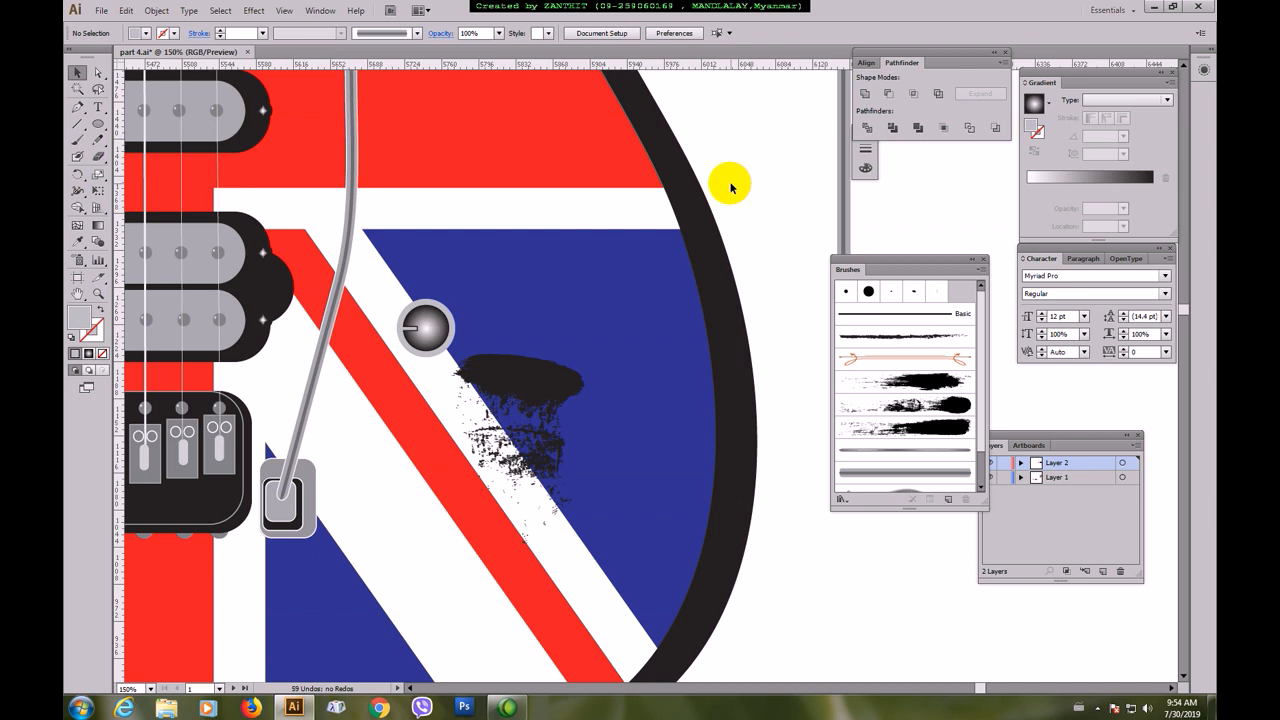
- Group the notched circle with the light grey circle and isolate the group for editing
key(ctrl+plus)
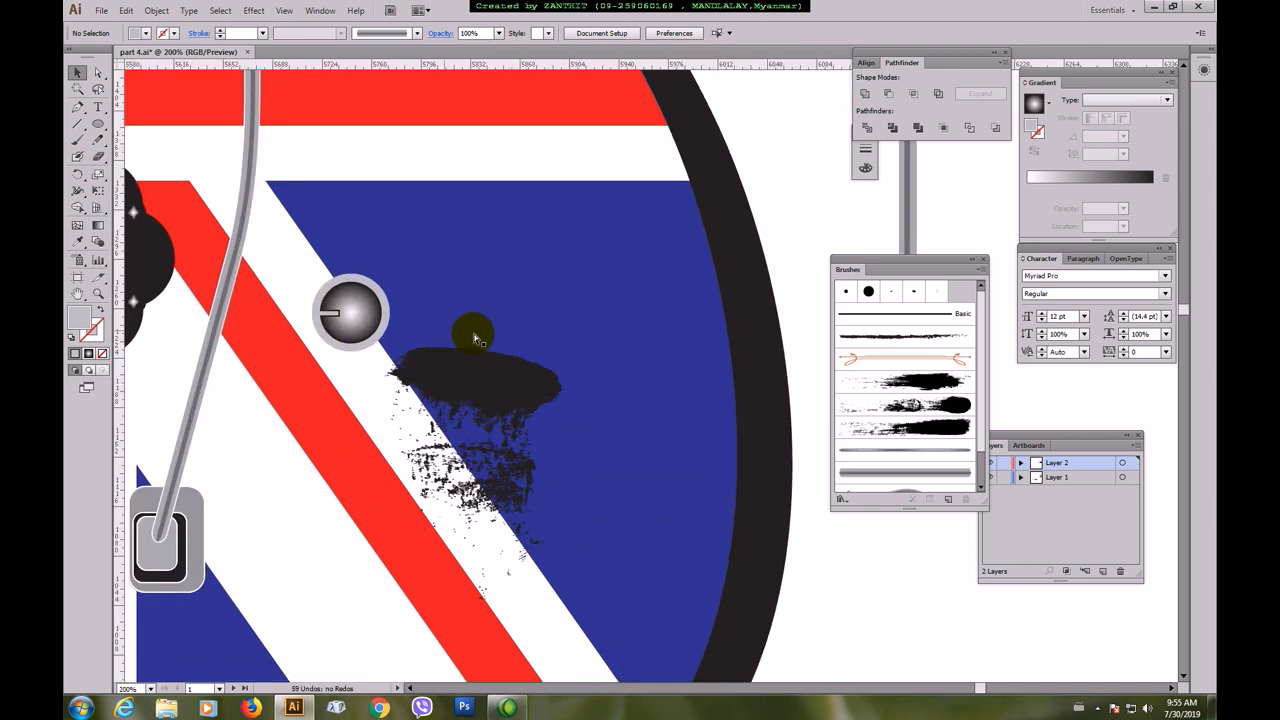
key(ctrl+plus)
drag(309, 377, 581, 478)
click(460, 370)
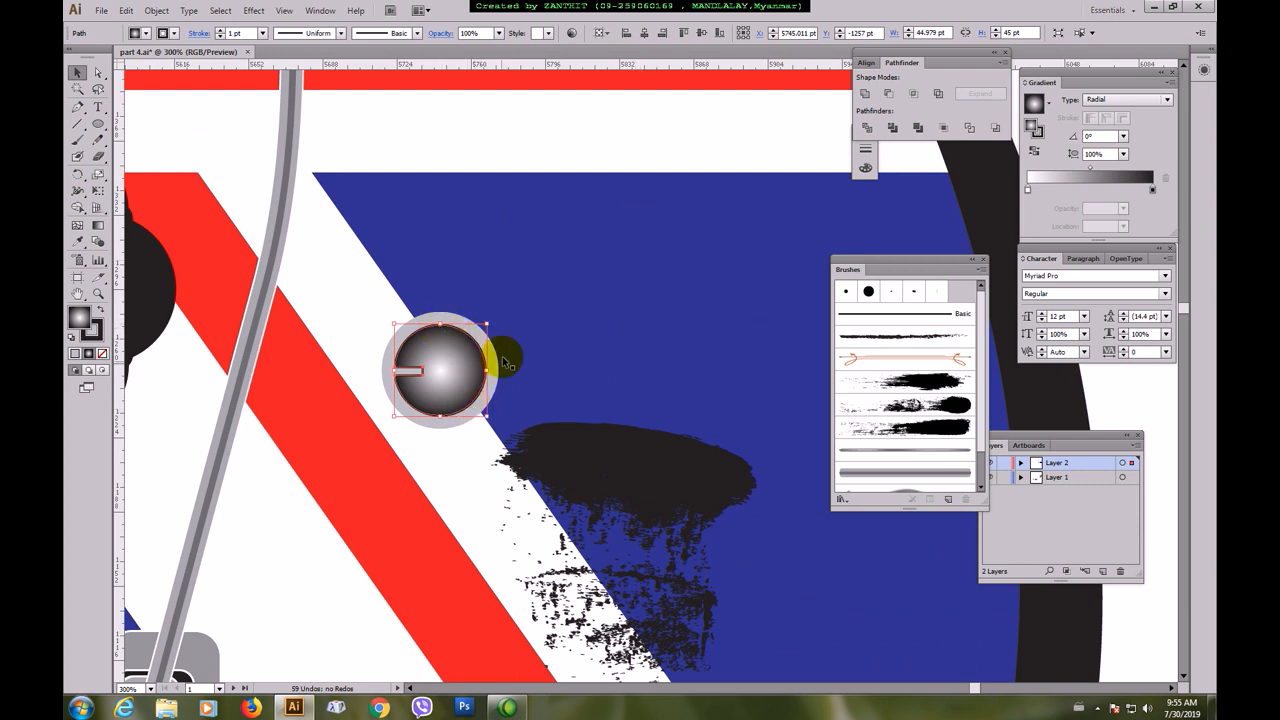
shift+click(497, 368)
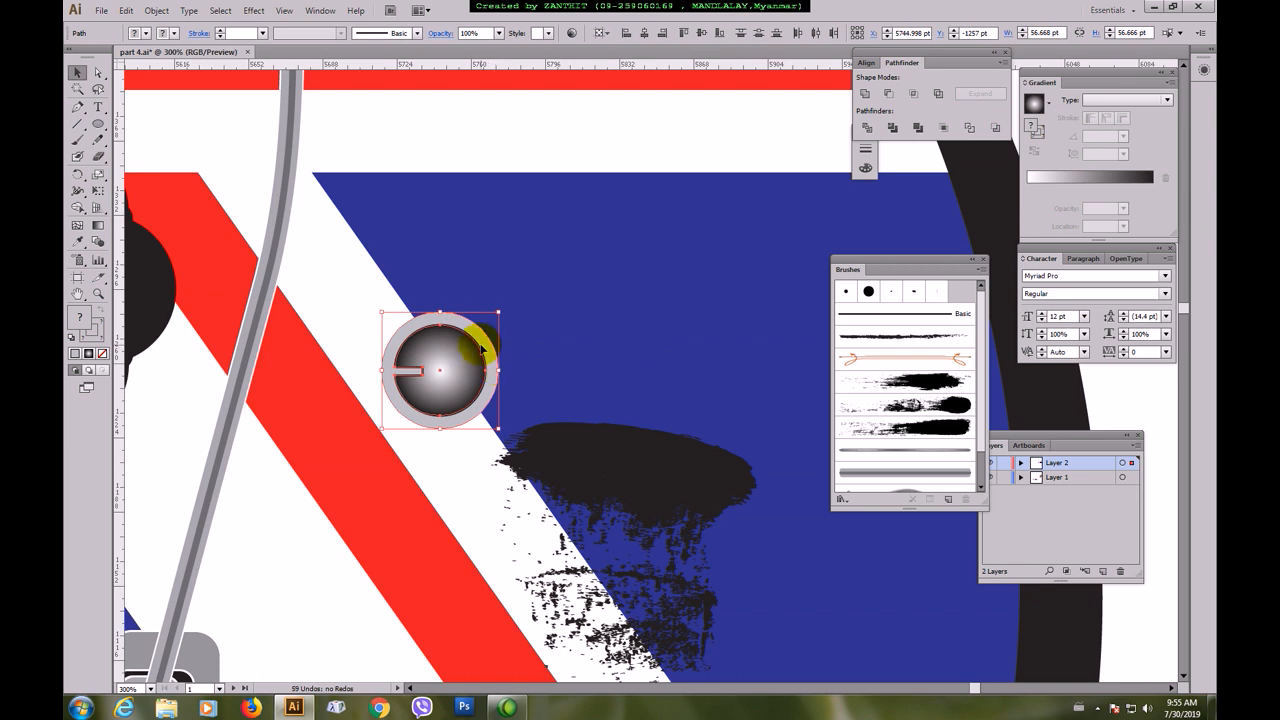
key(ctrl+g)
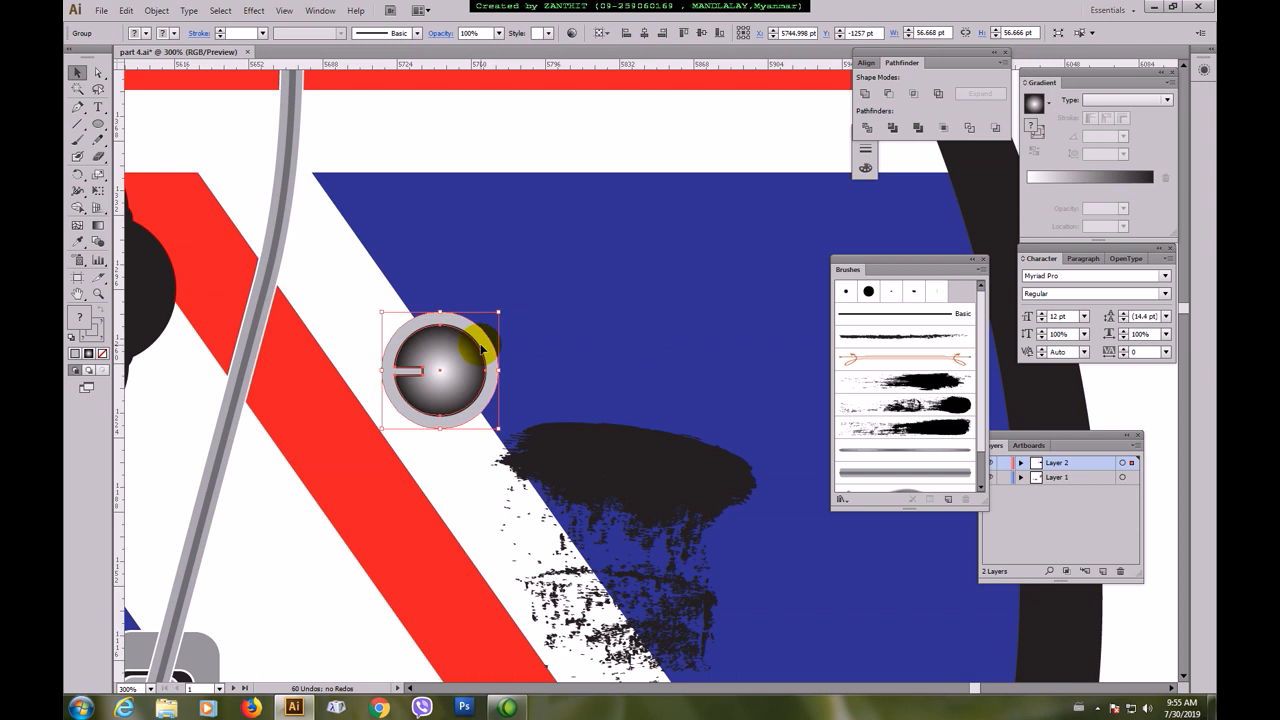
right_click(468, 346)
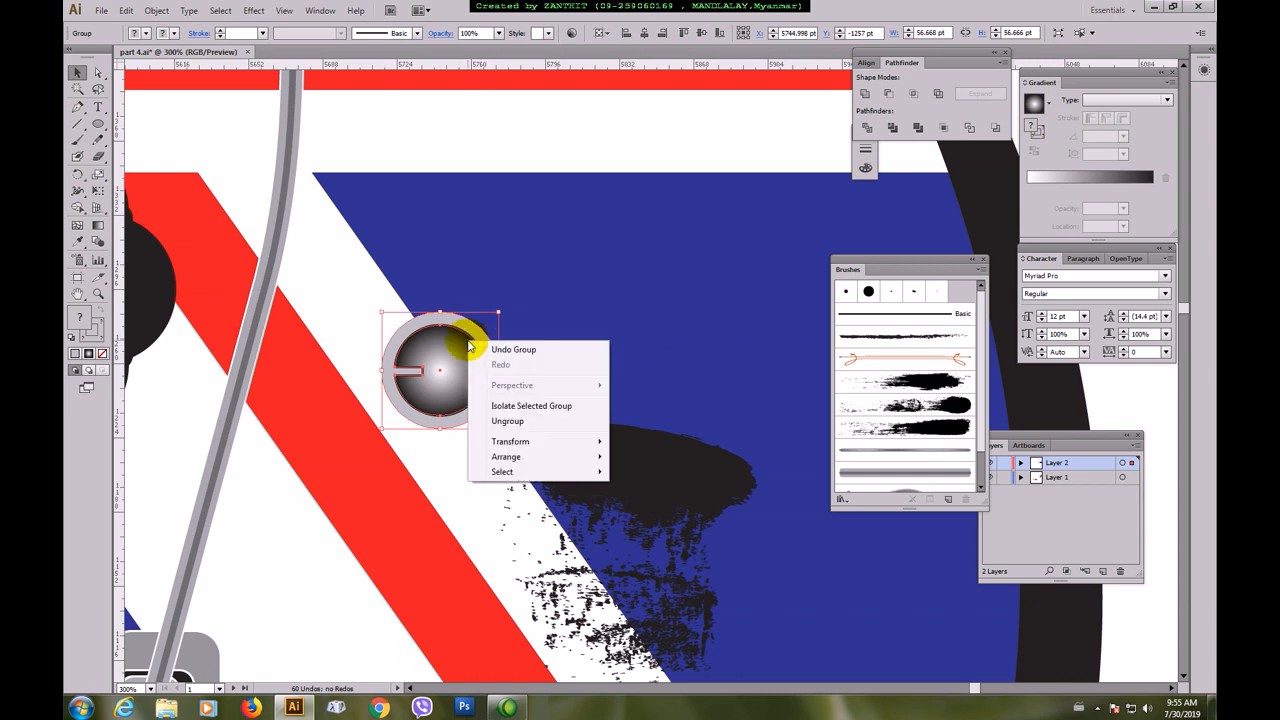
click(480, 406)
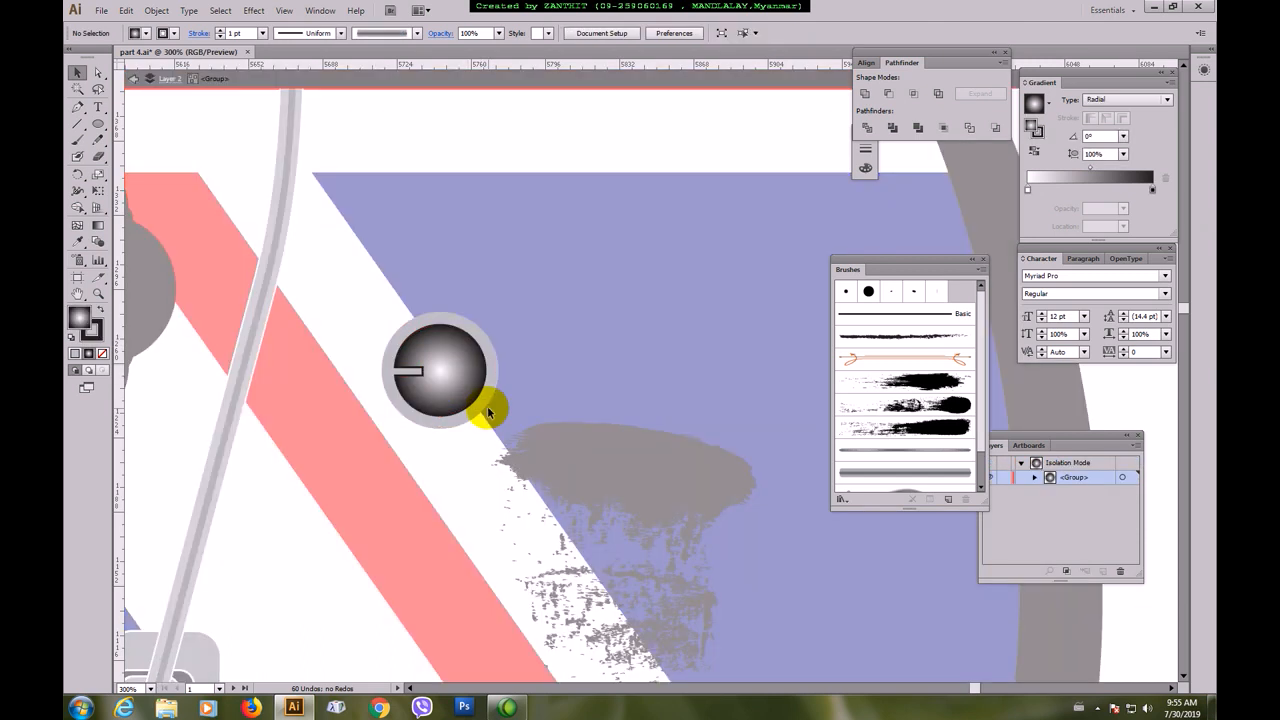
click(486, 336)
click(505, 290)
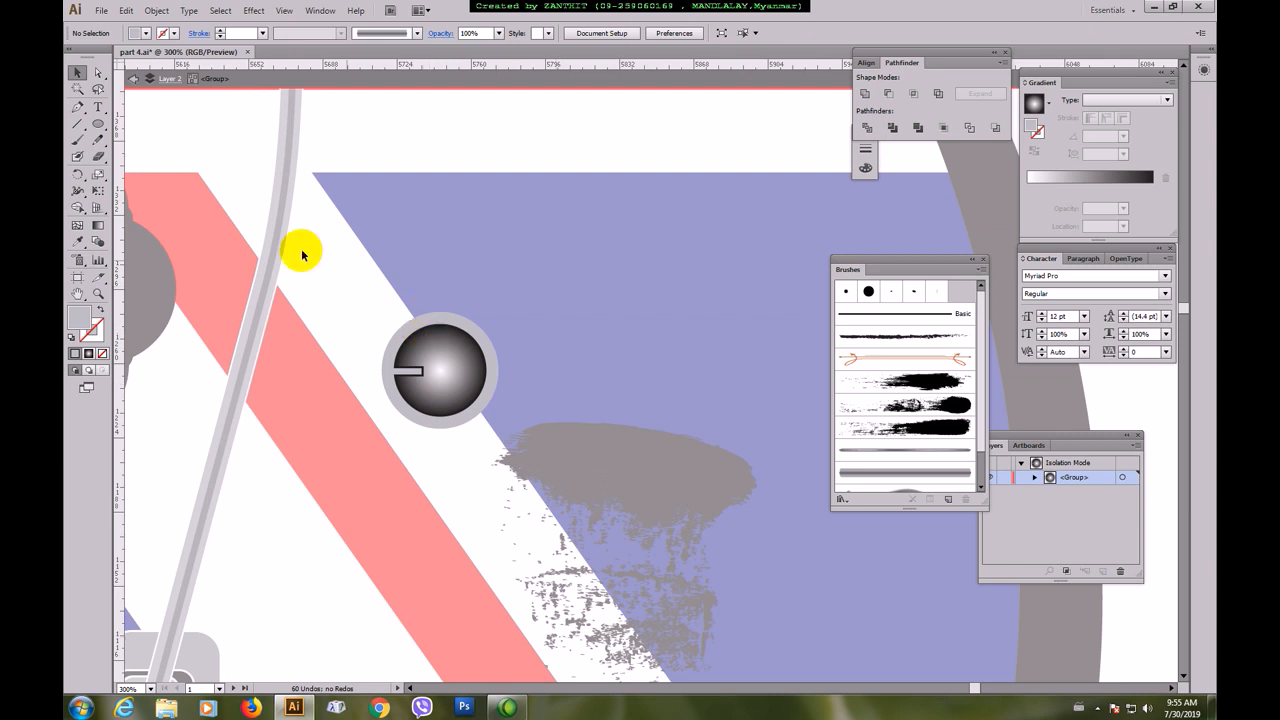
- Draw a light grey tick 2 pt by 11 pt above the knob and align its horizontal centre with the notched circle
drag(97, 123, 131, 126)
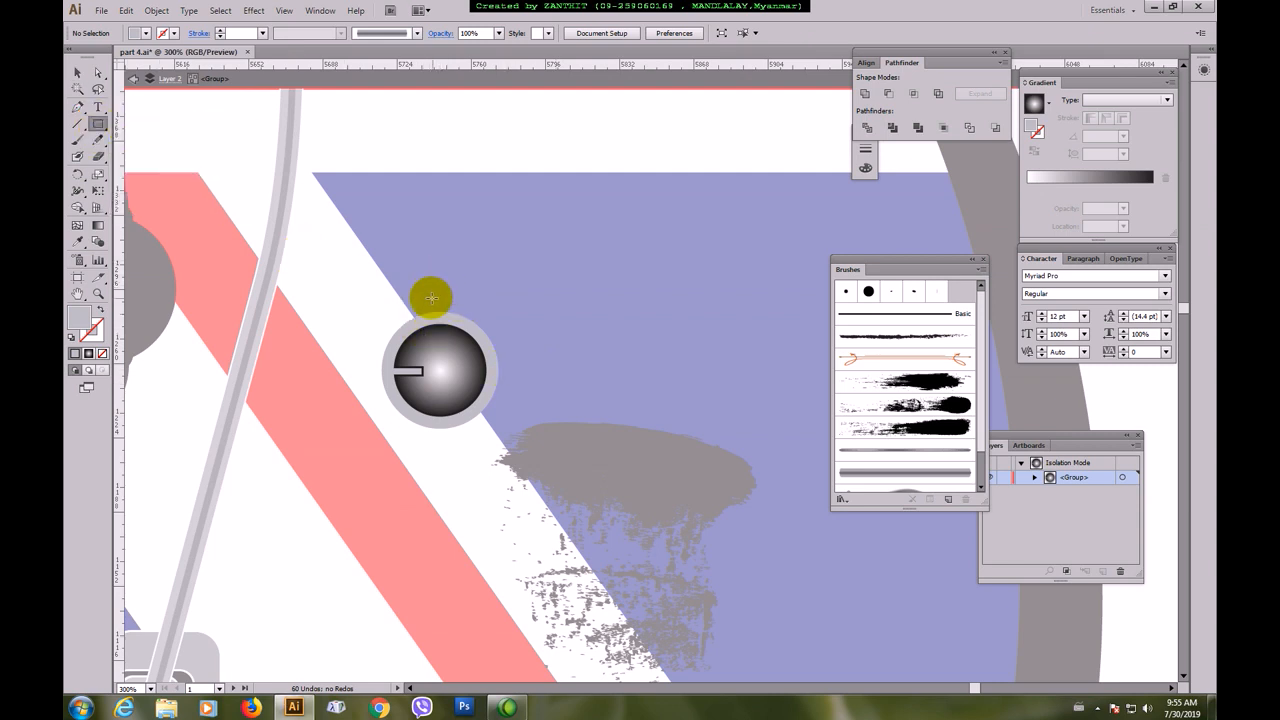
drag(440, 295, 446, 318)
click(77, 72)
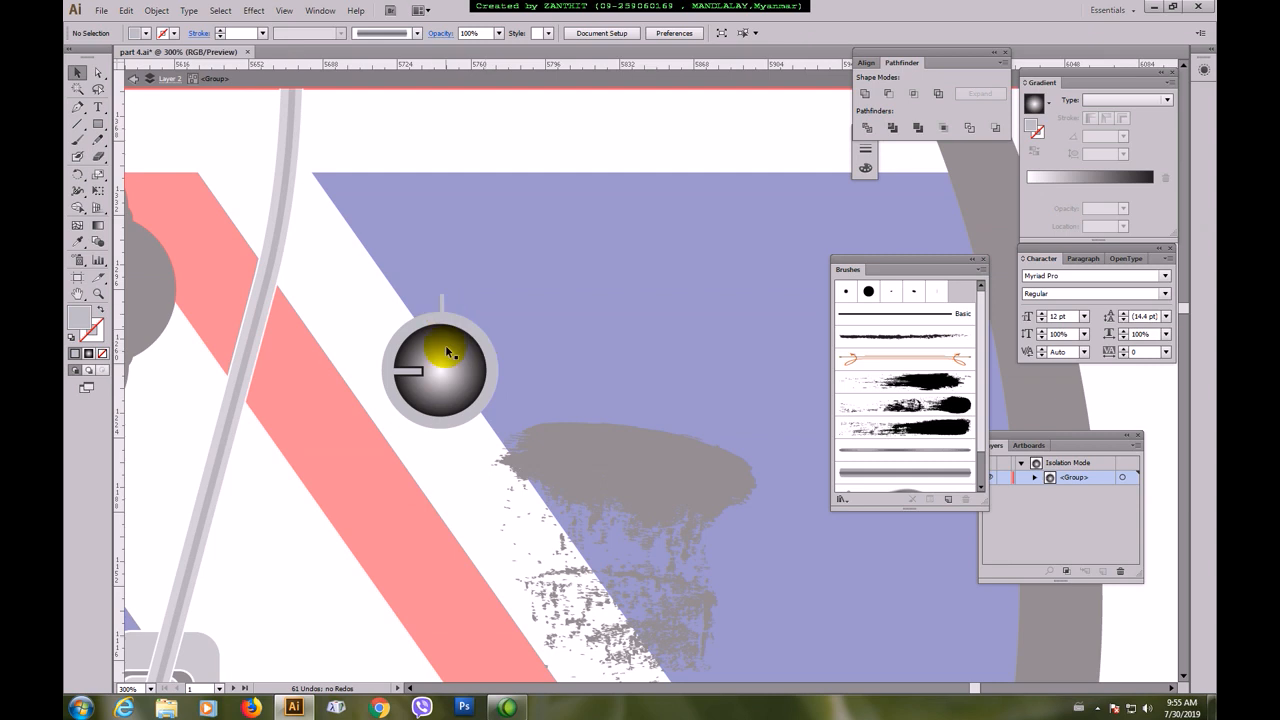
click(443, 360)
shift+click(441, 300)
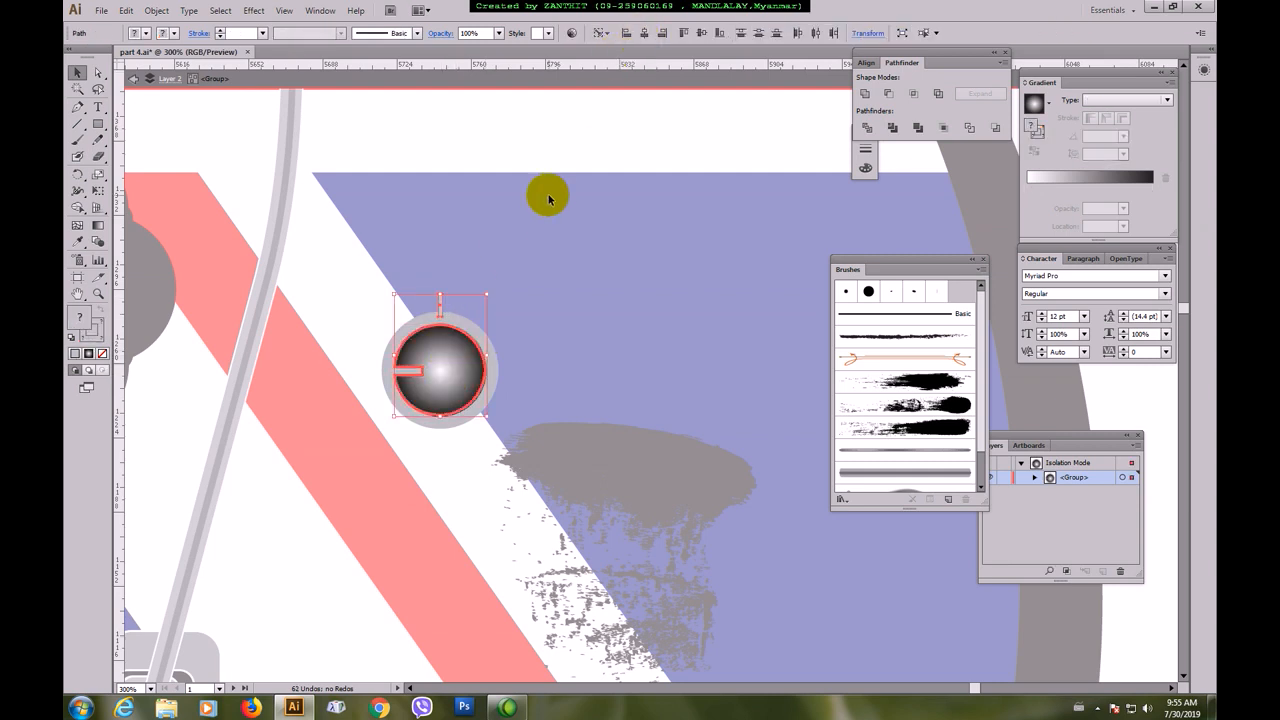
click(545, 194)
- Place a horizontal and a vertical guide crossing at the centre of the knob
click(450, 374)
drag(114, 434, 439, 450)
click(478, 379)
drag(486, 66, 497, 371)
click(440, 301)
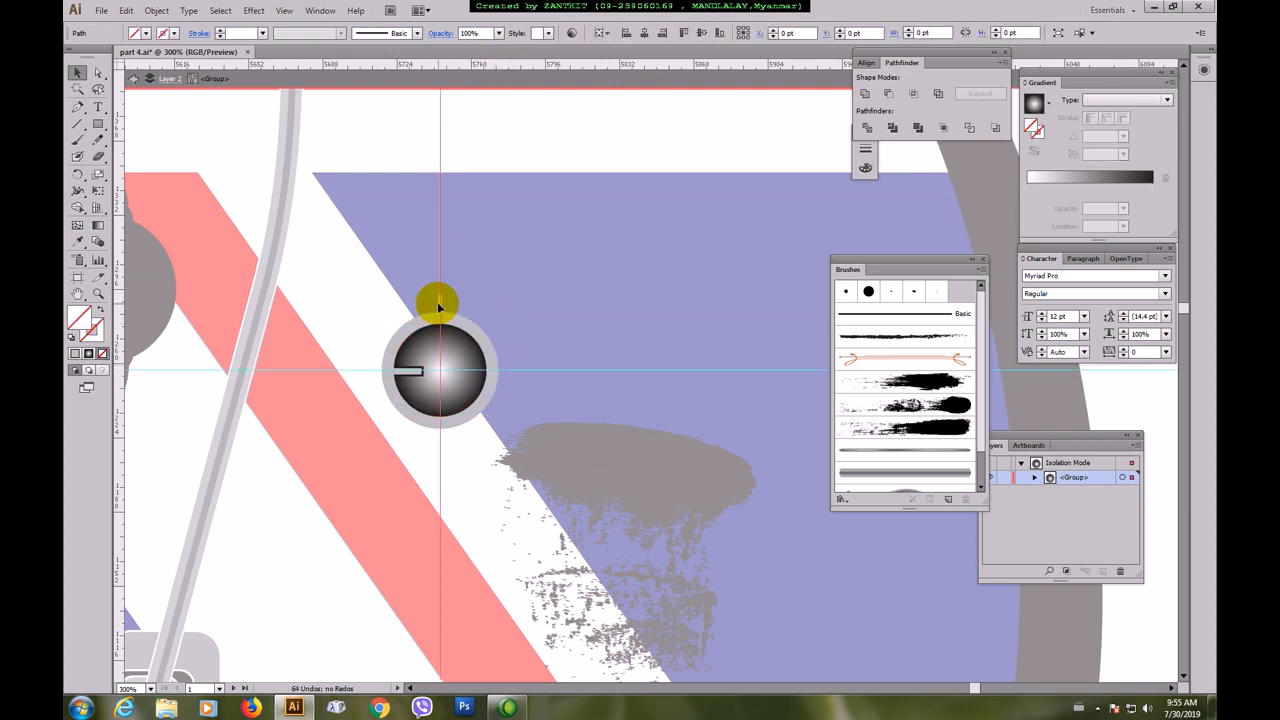
- Create a copy of the tick rotated 30° around the knob's centre
click(443, 303)
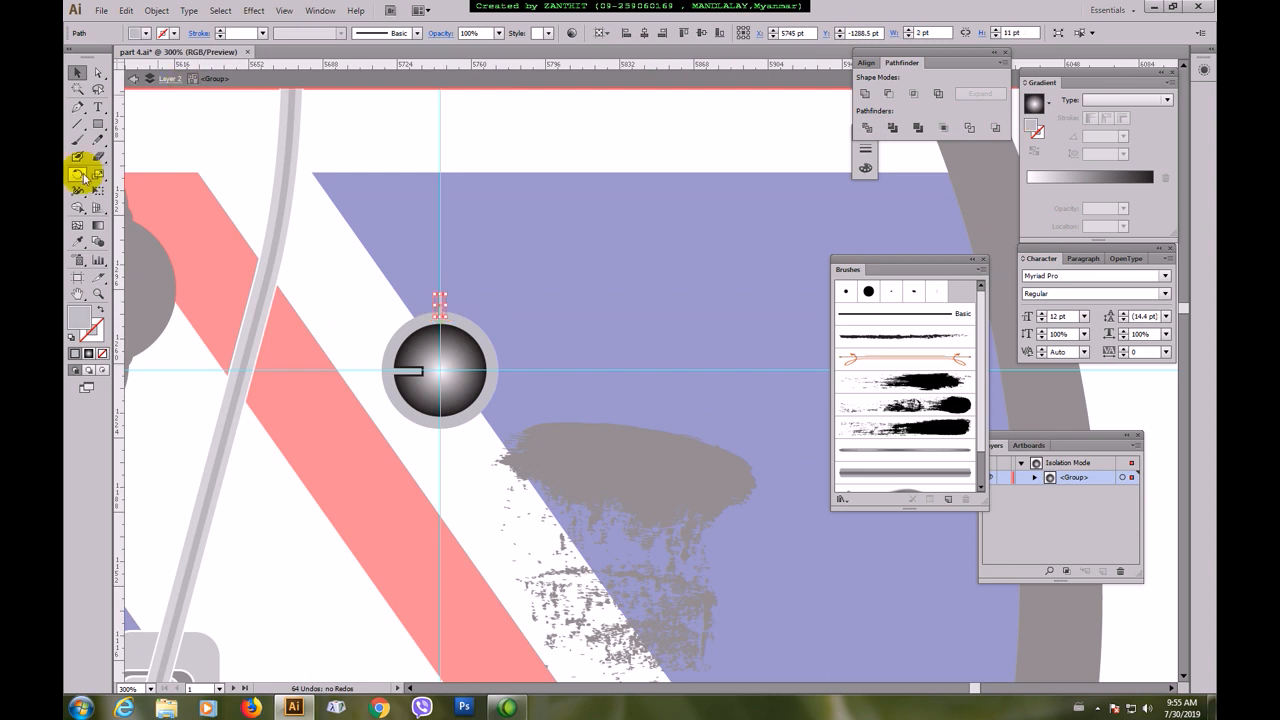
click(98, 125)
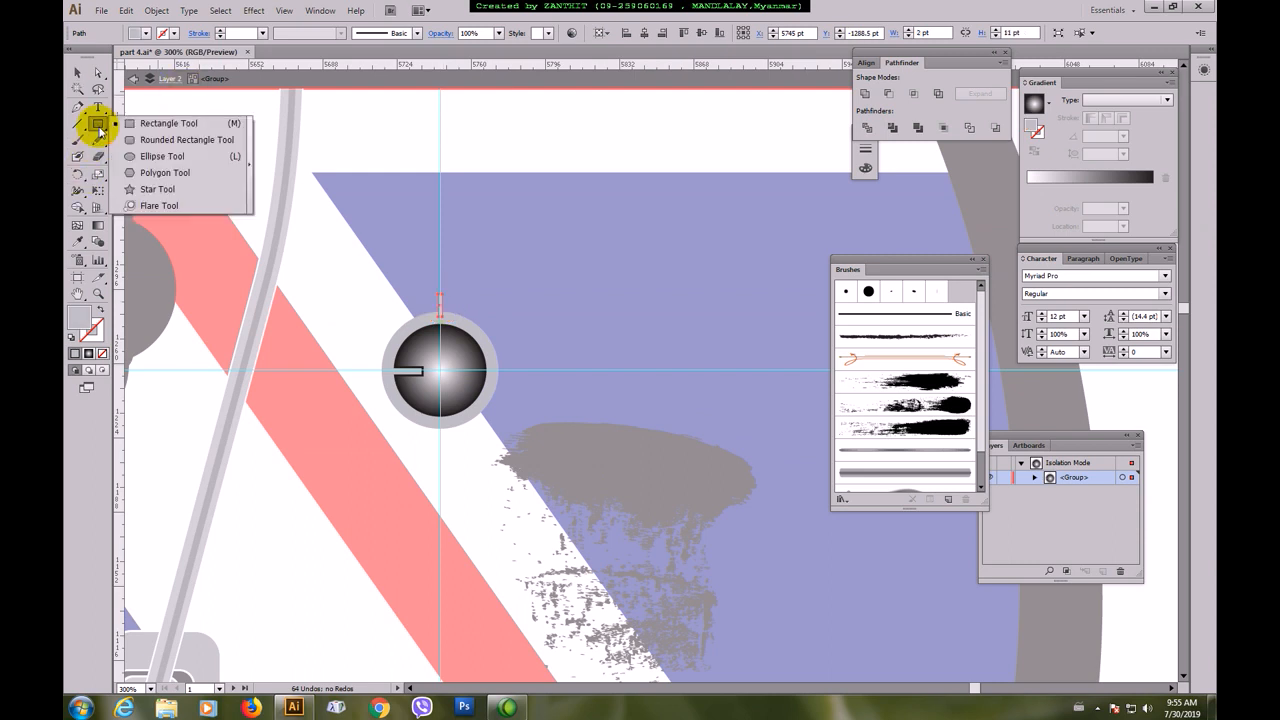
click(78, 173)
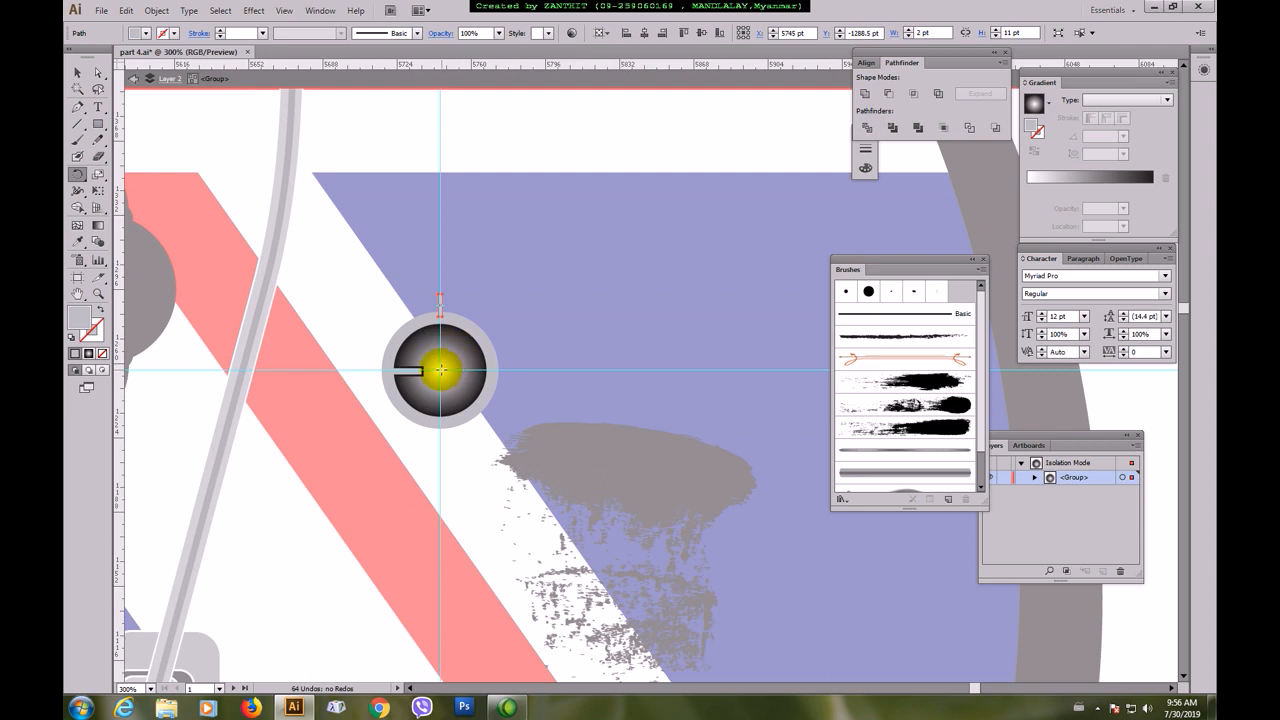
alt+click(441, 370)
drag(884, 220, 698, 160)
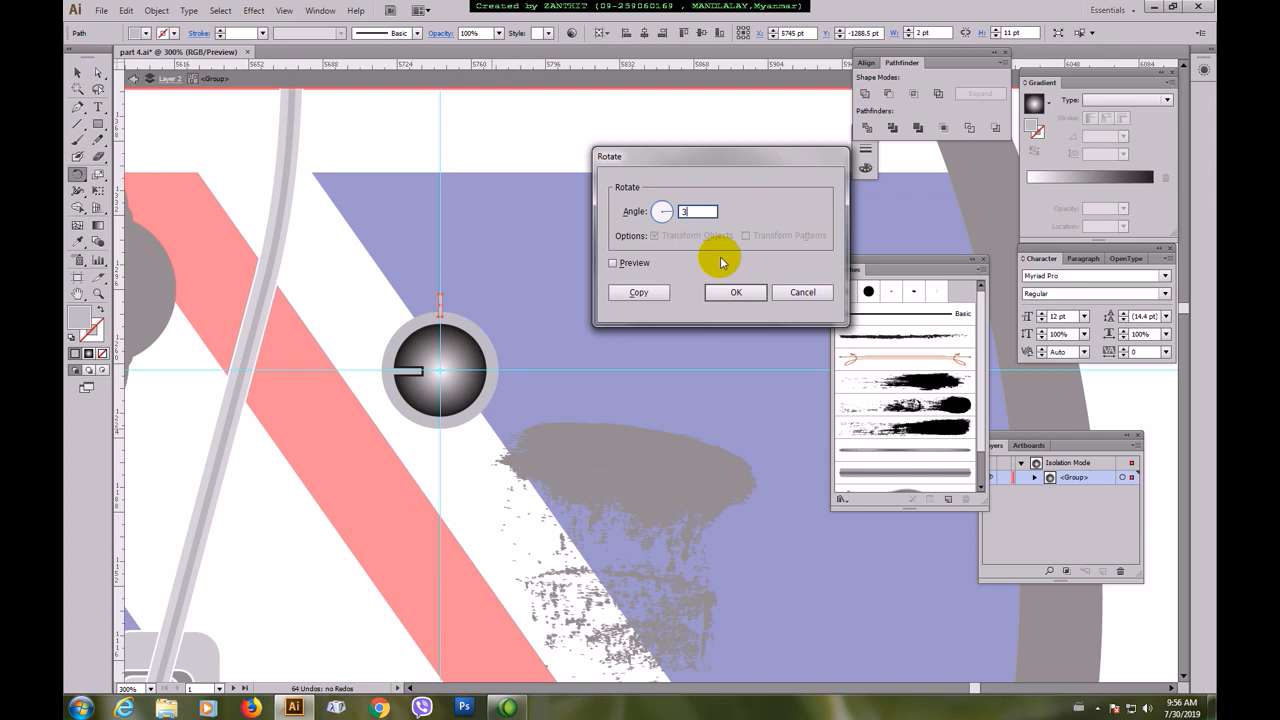
click(614, 264)
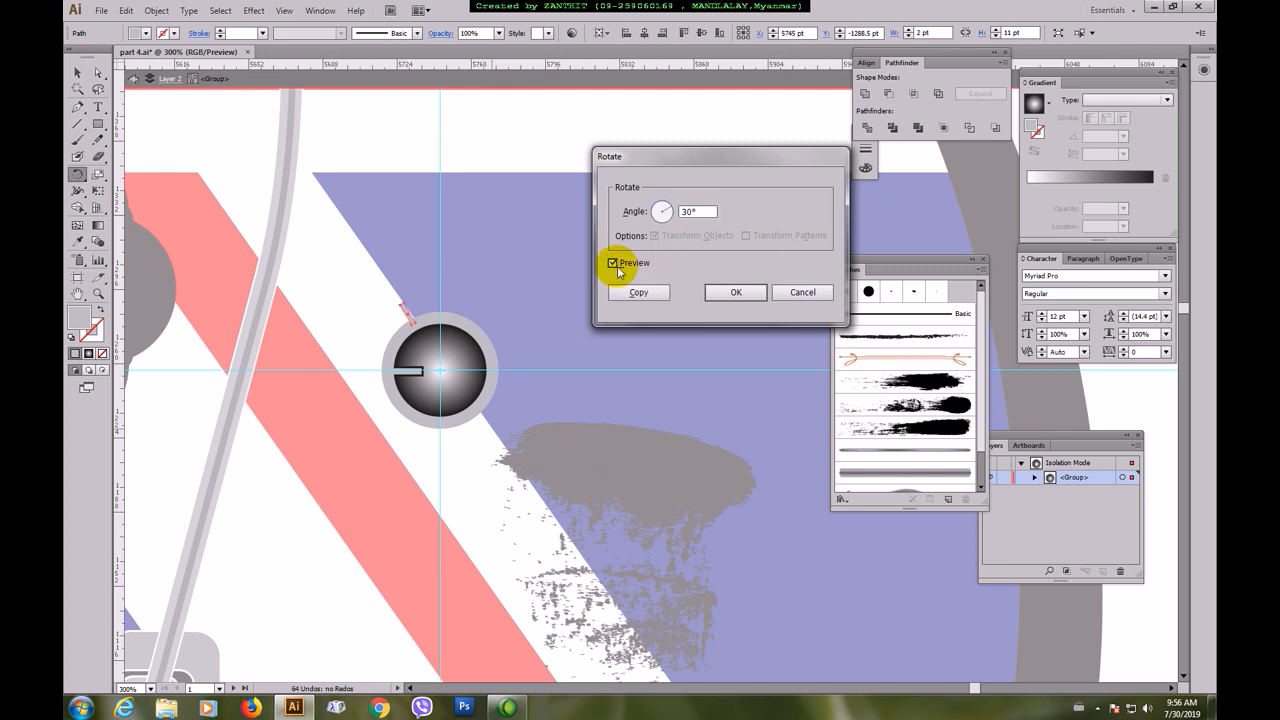
click(642, 294)
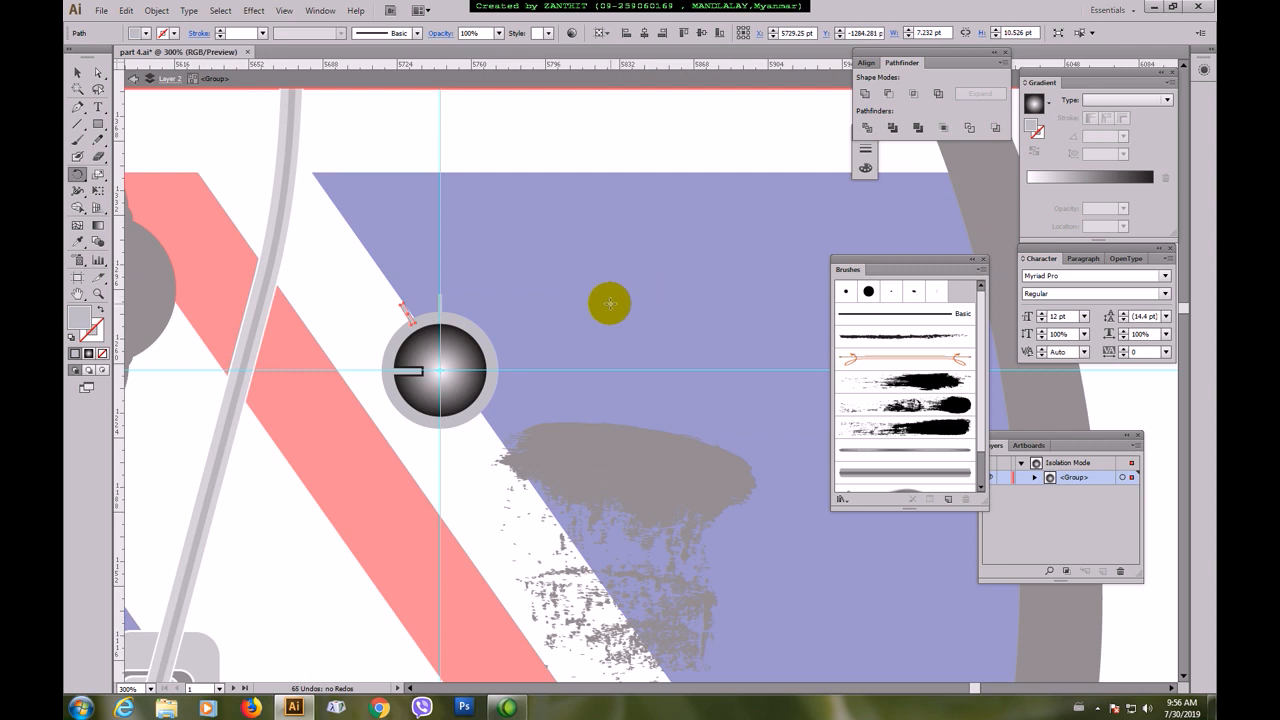
- Repeat the 30° rotated copy of the tick ten times to complete the ring of ticks around the knob
key(ctrl+d)
key(ctrl+d)
key(ctrl+d)
key(ctrl+d)
key(ctrl+d)
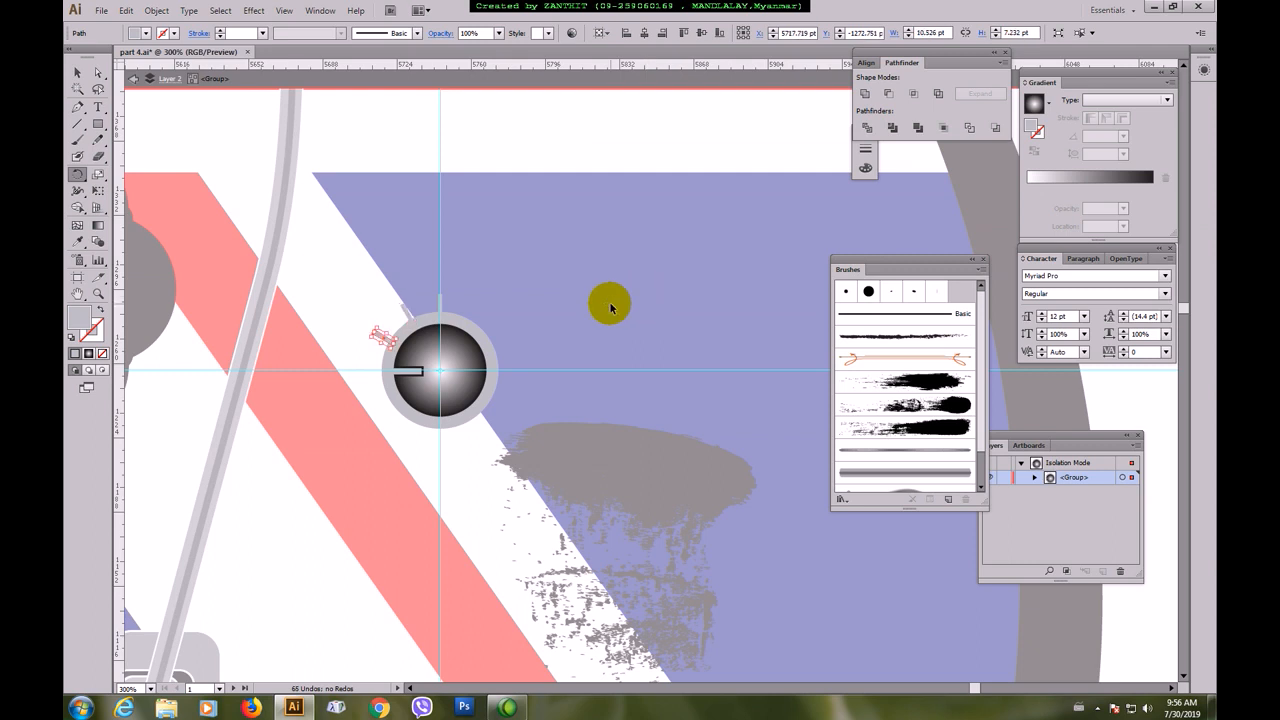
key(ctrl+d)
key(ctrl+d)
key(ctrl+d)
key(ctrl+d)
key(ctrl+d)
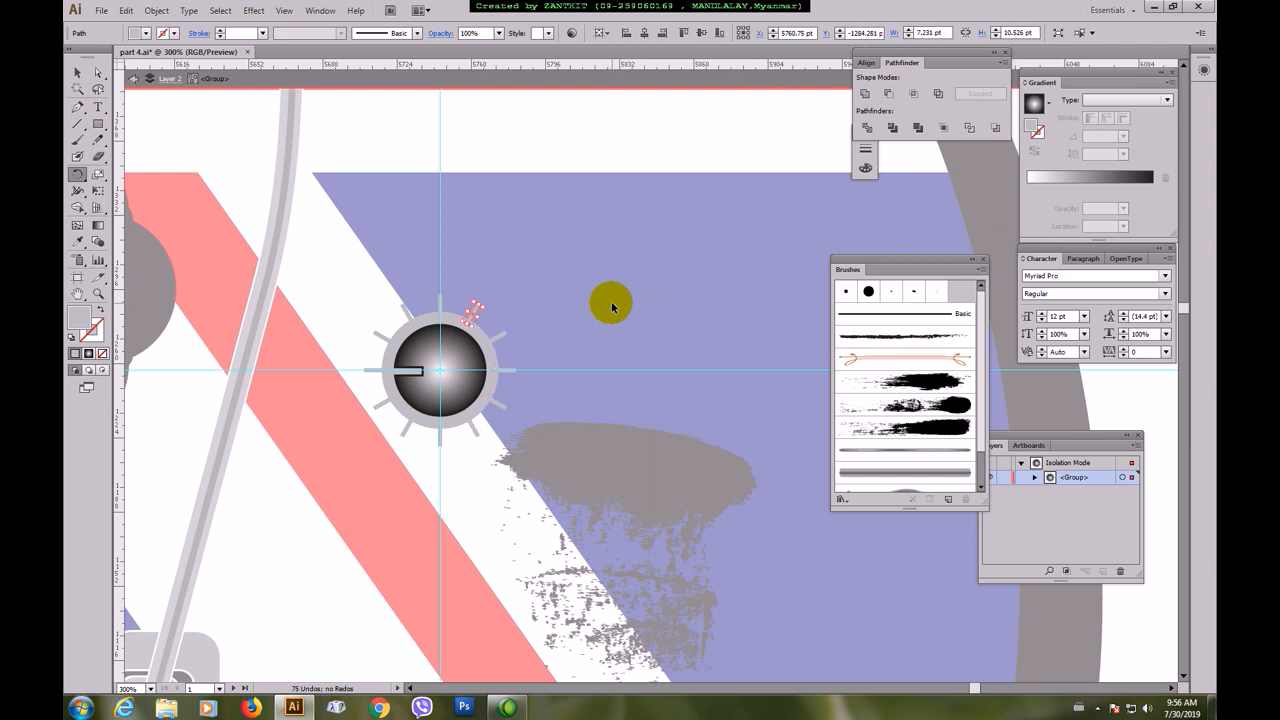
click(78, 73)
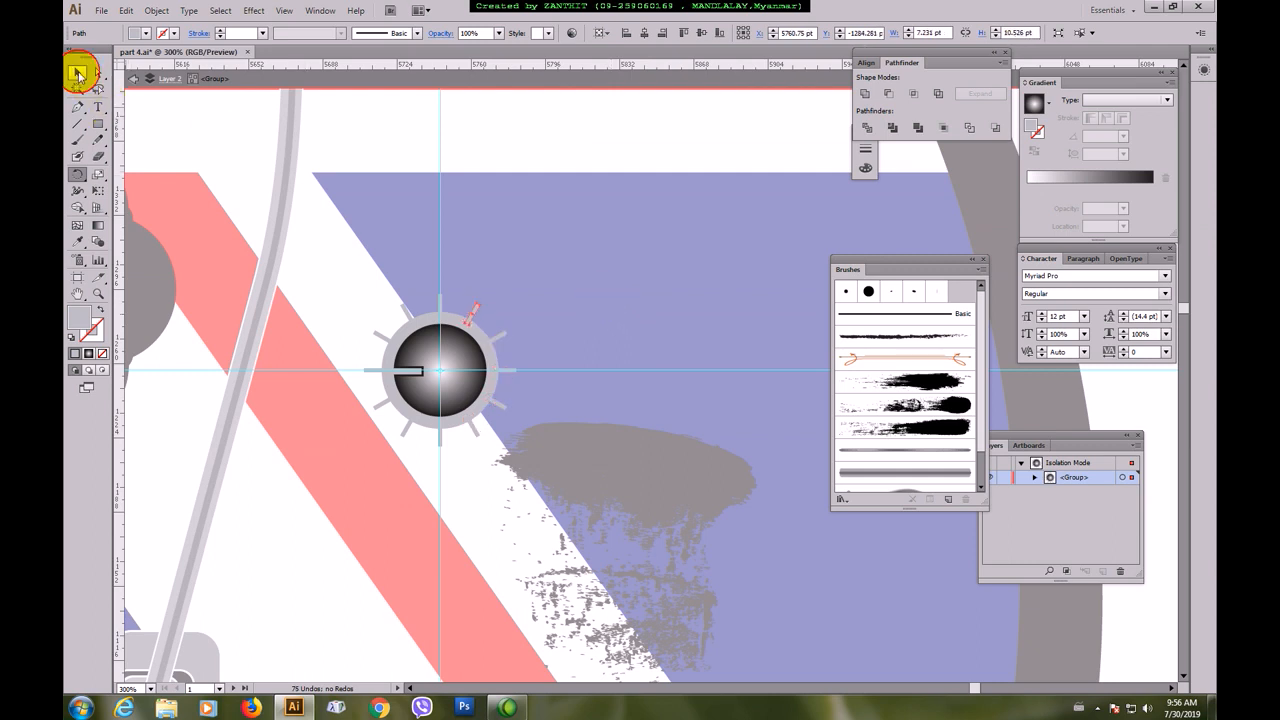
click(326, 148)
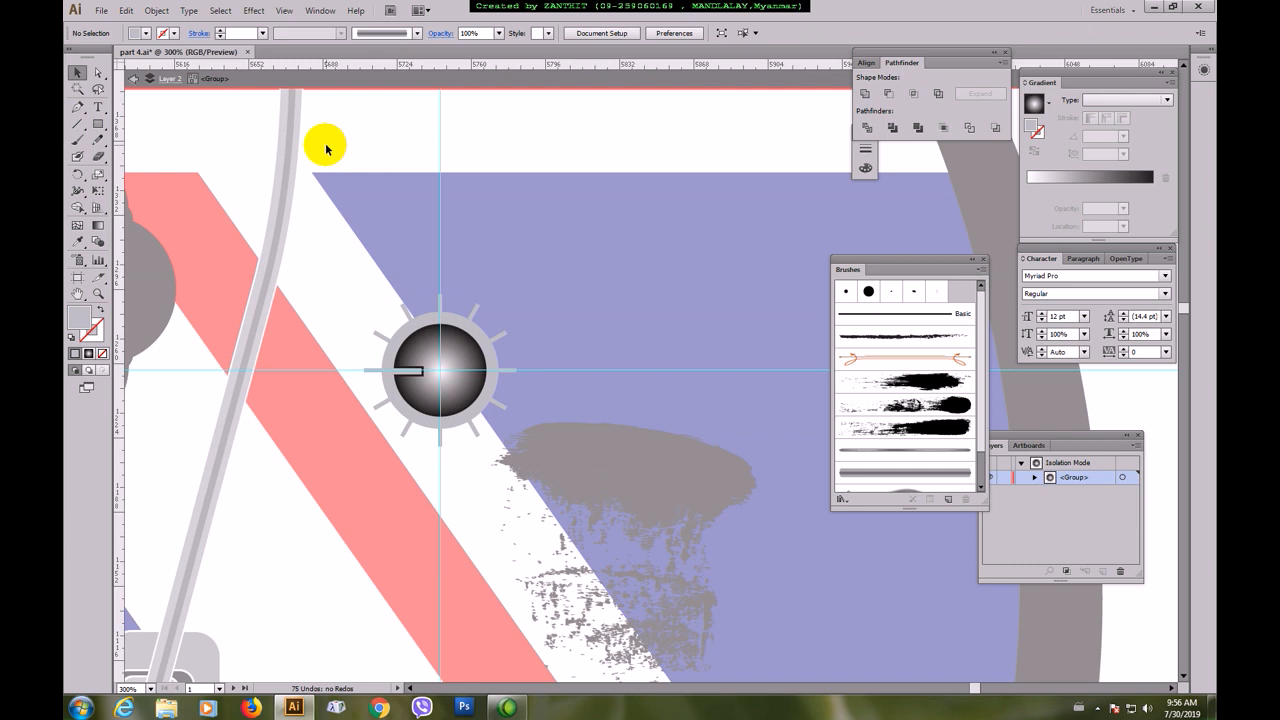
- Delete the vertical and horizontal guides through the knob's centre and leave isolation mode
click(440, 173)
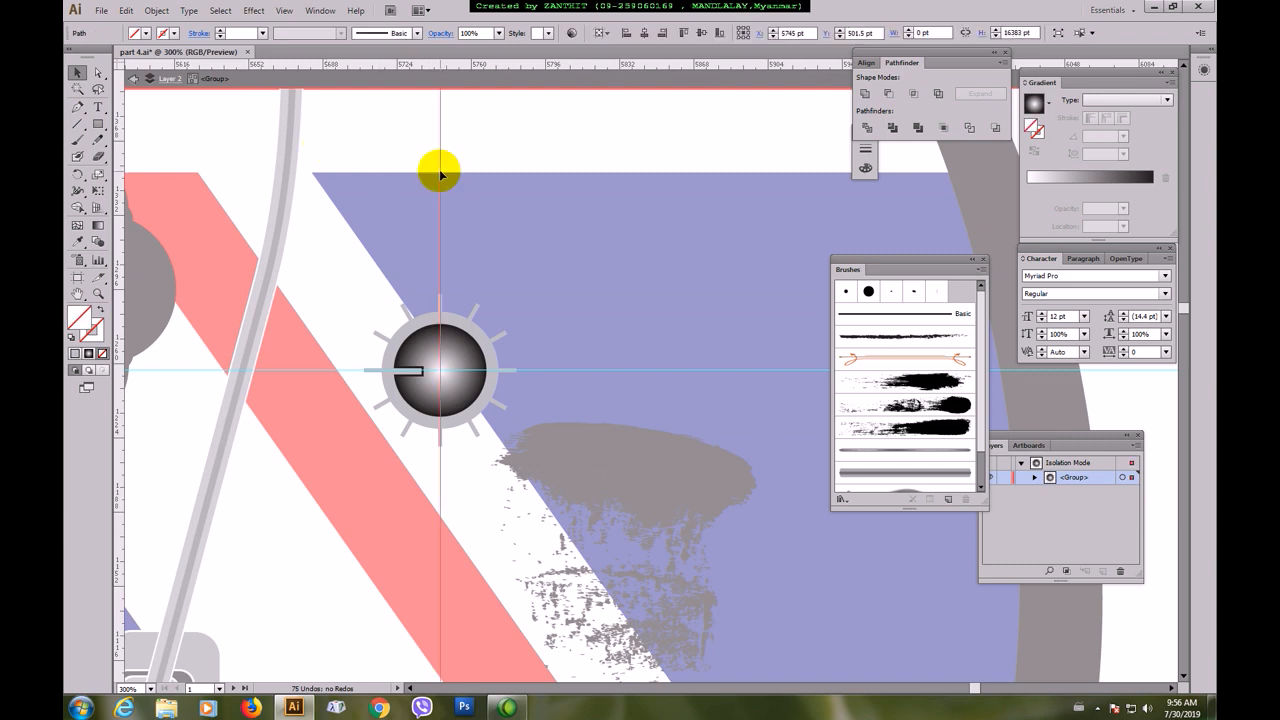
key(Delete)
click(526, 370)
key(Delete)
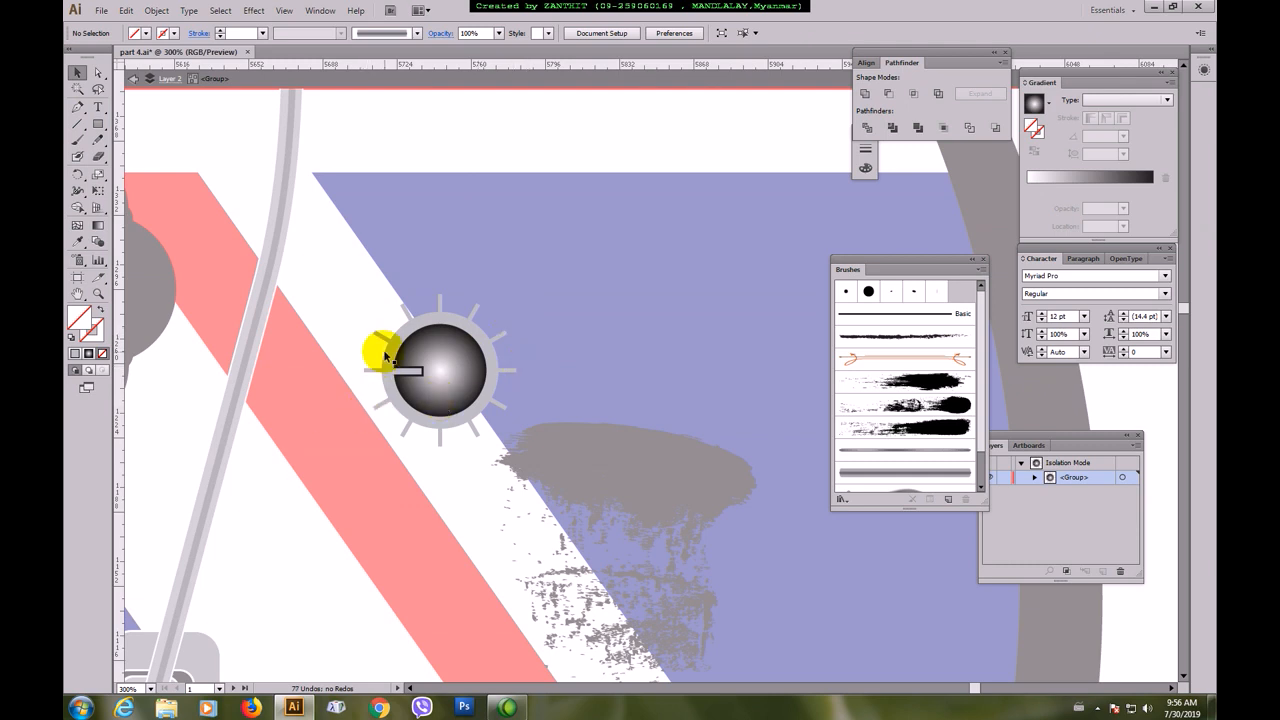
click(133, 78)
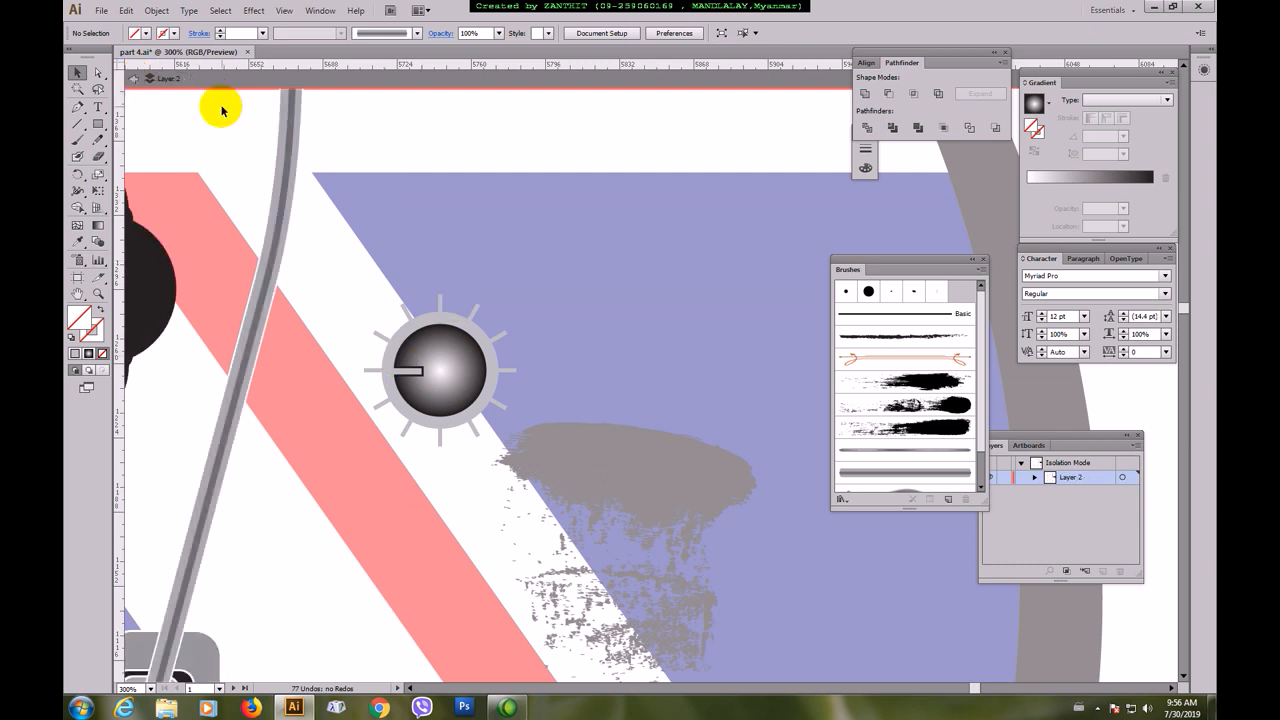
click(136, 79)
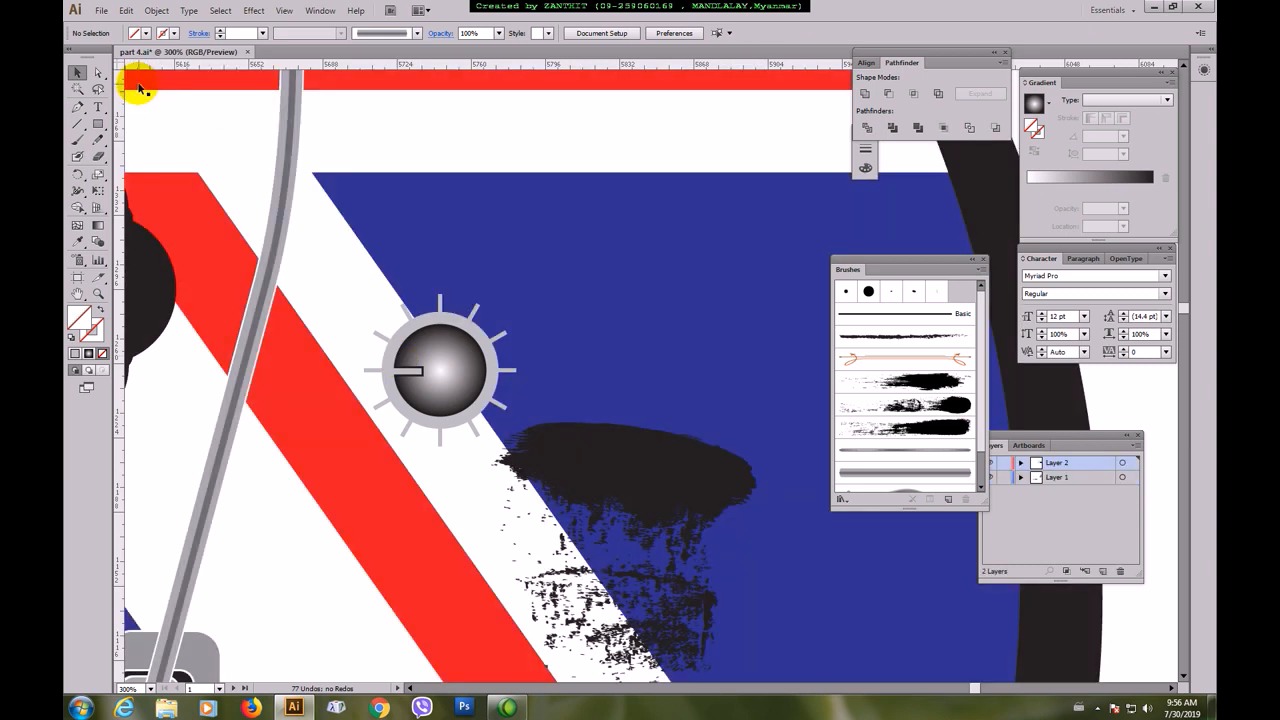
click(461, 386)
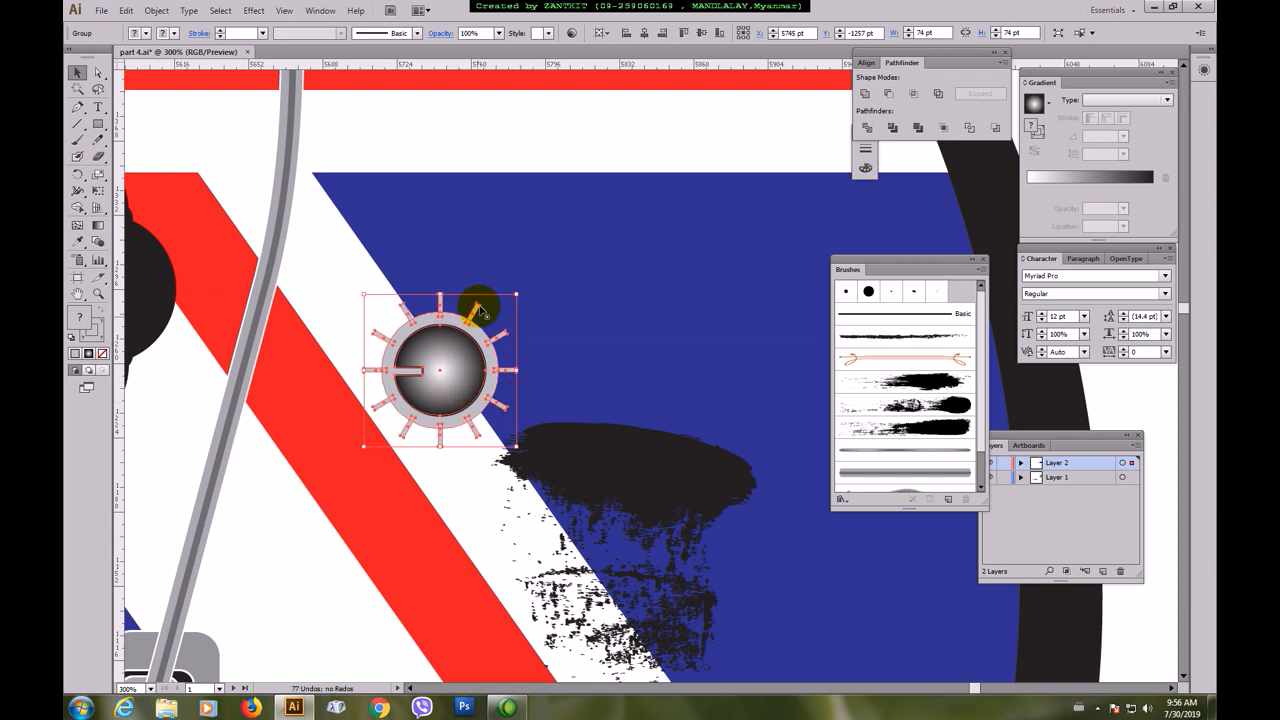
click(575, 256)
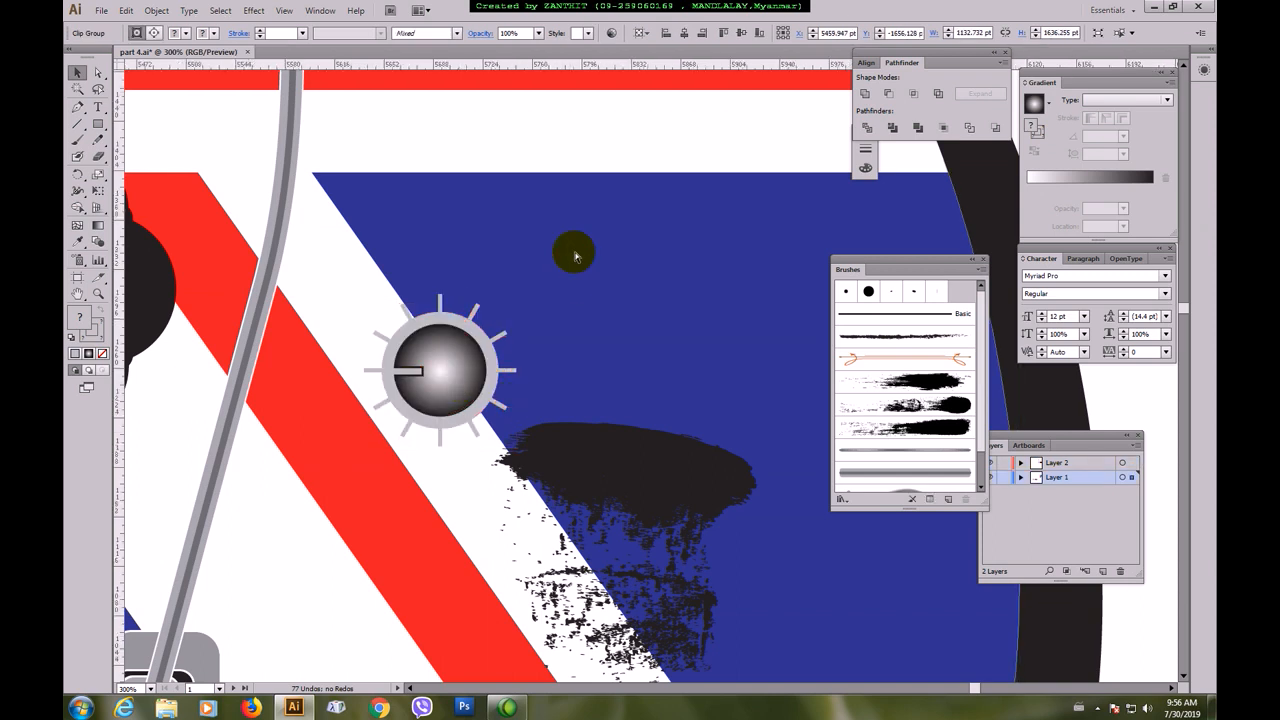
- Shift the knob down onto the edge of the diagonal stripes and duplicate it into four knobs, with the second pair offset lower
key(ctrl+minus)
key(ctrl+minus)
drag(635, 417, 601, 370)
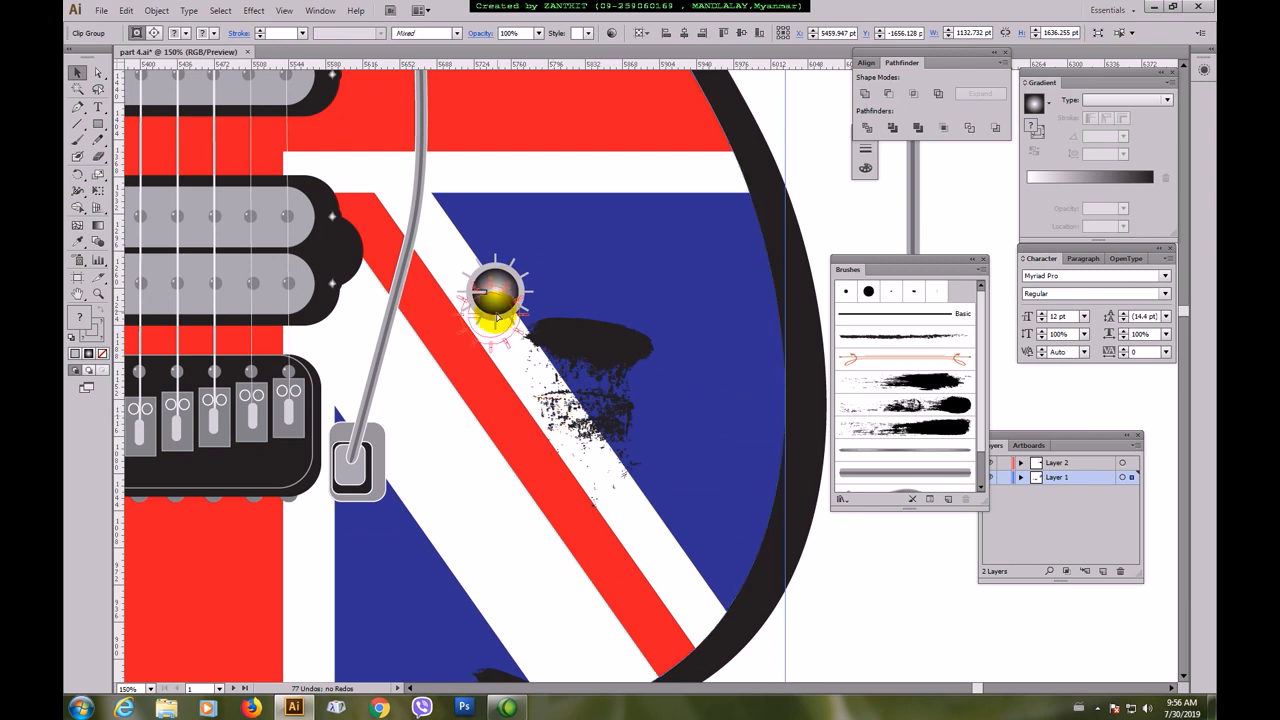
drag(503, 290, 495, 322)
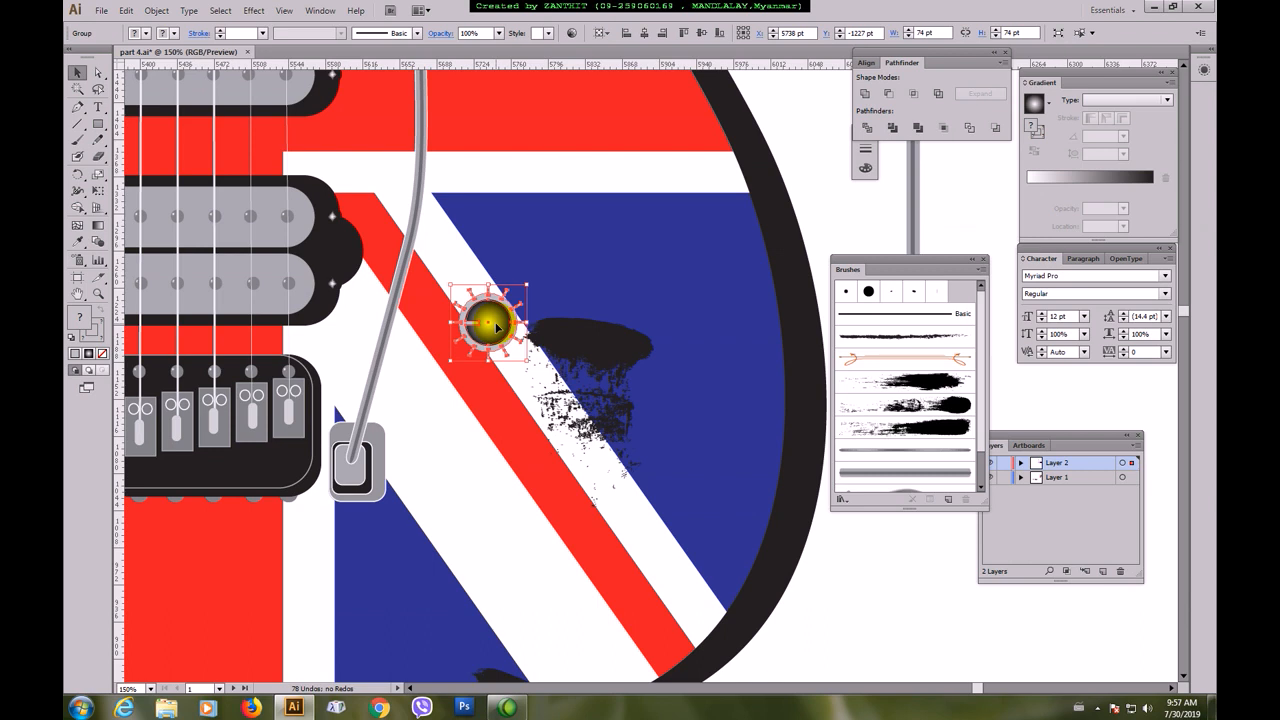
drag(495, 326, 676, 510)
shift+click(486, 317)
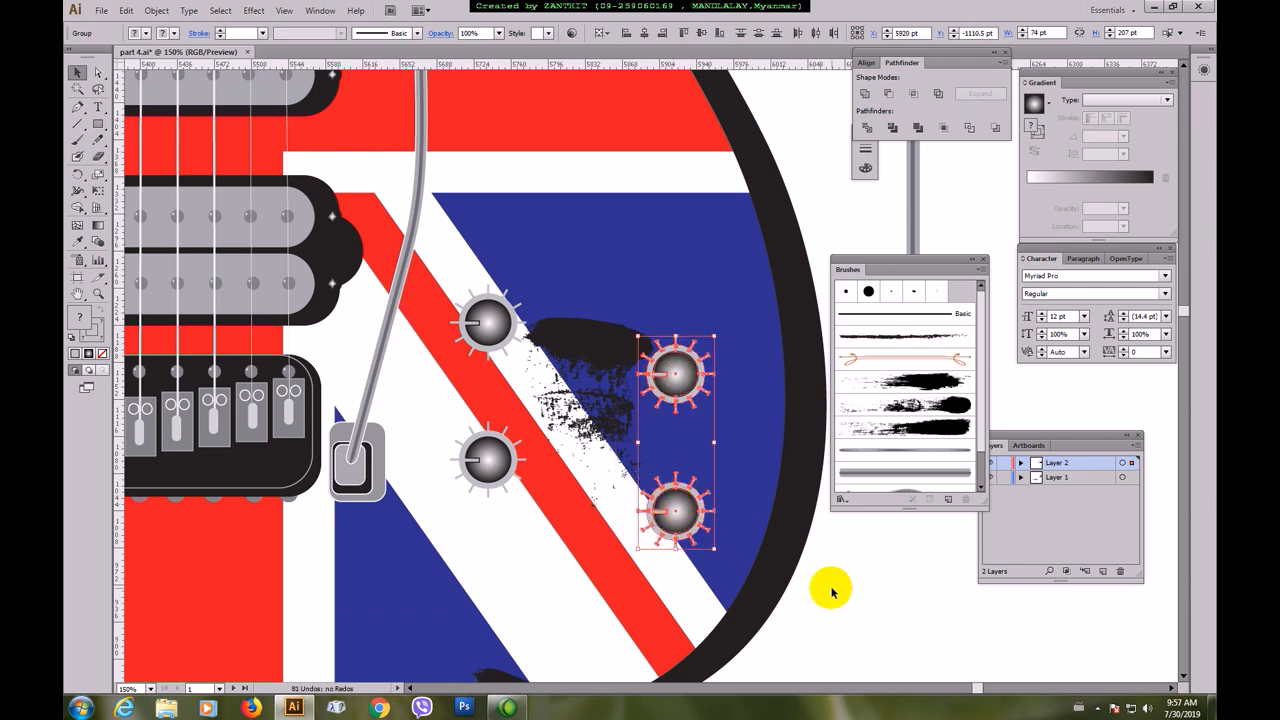
click(831, 594)
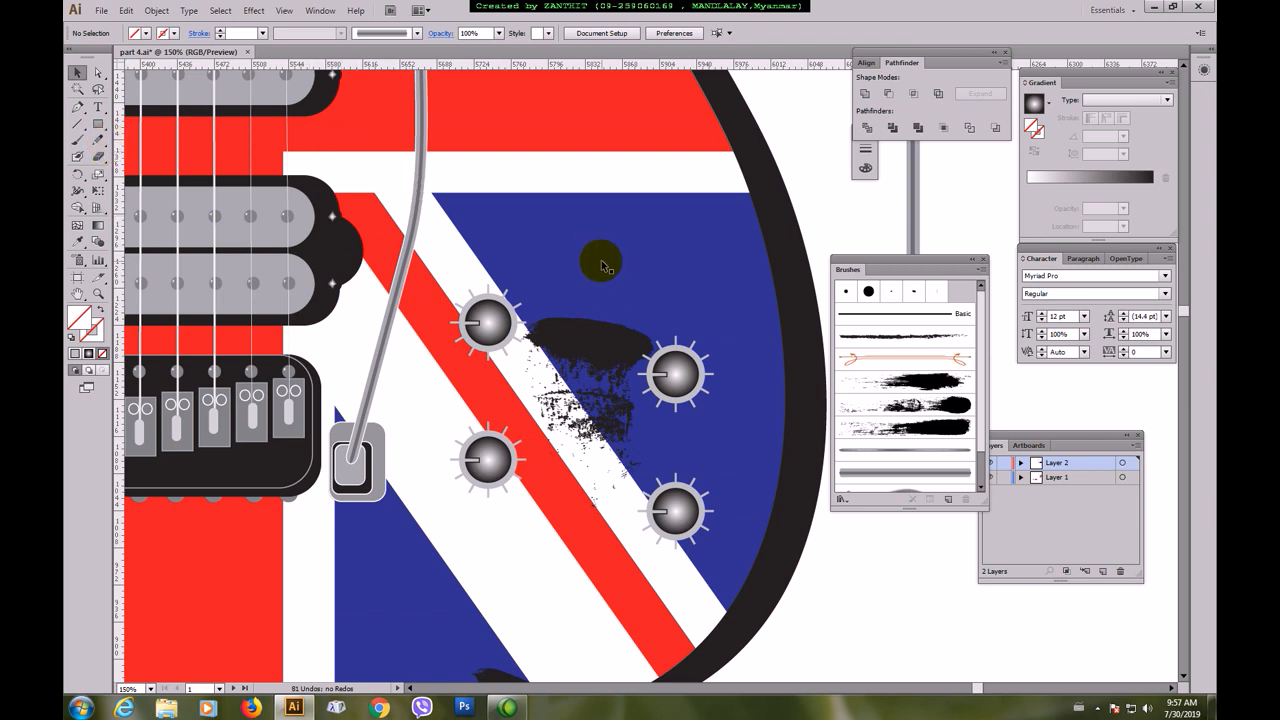
- Draw a tall rounded rectangle about 29 pt by 159 pt on the blue area above the knobs
scroll(590, 275, up, 3)
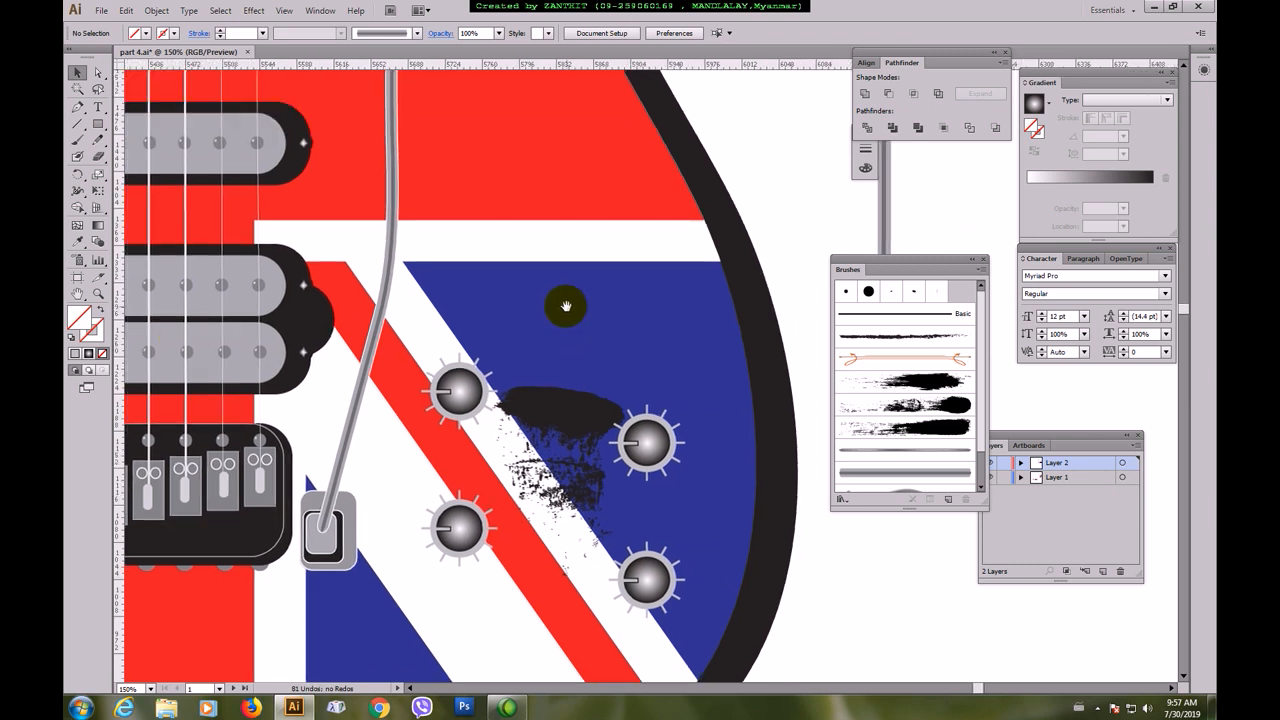
click(97, 123)
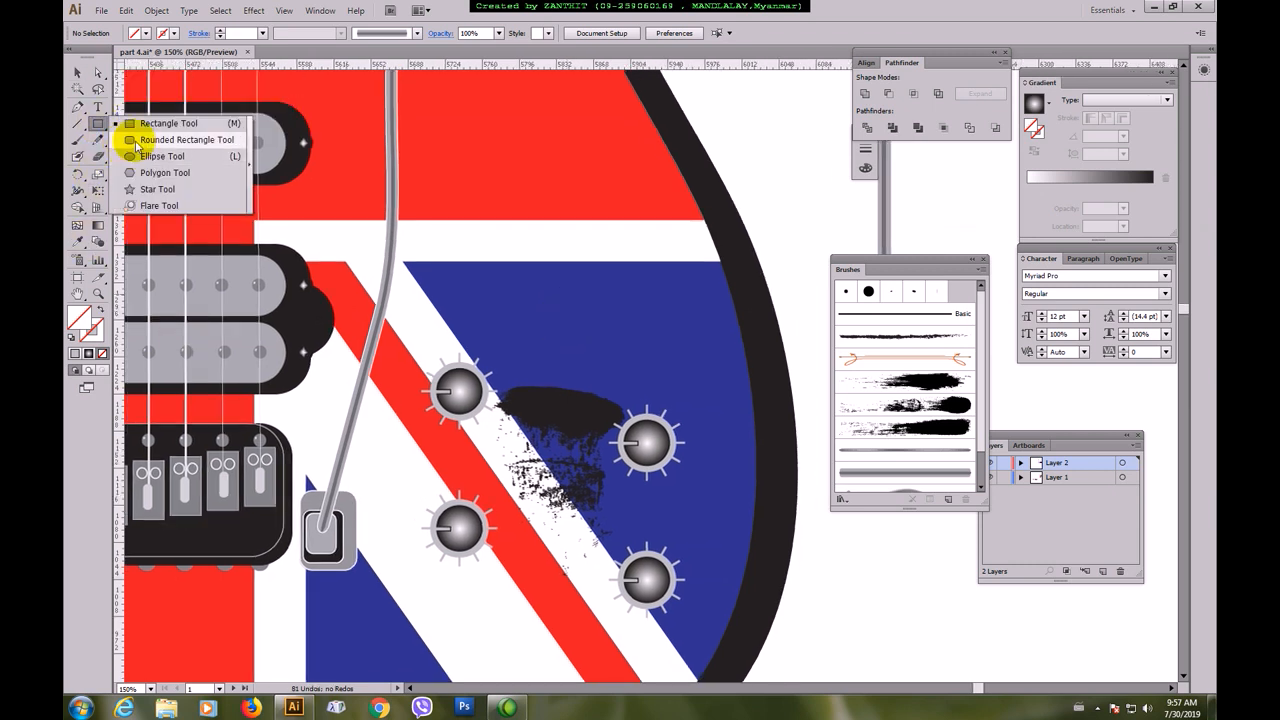
click(136, 140)
drag(568, 228, 594, 392)
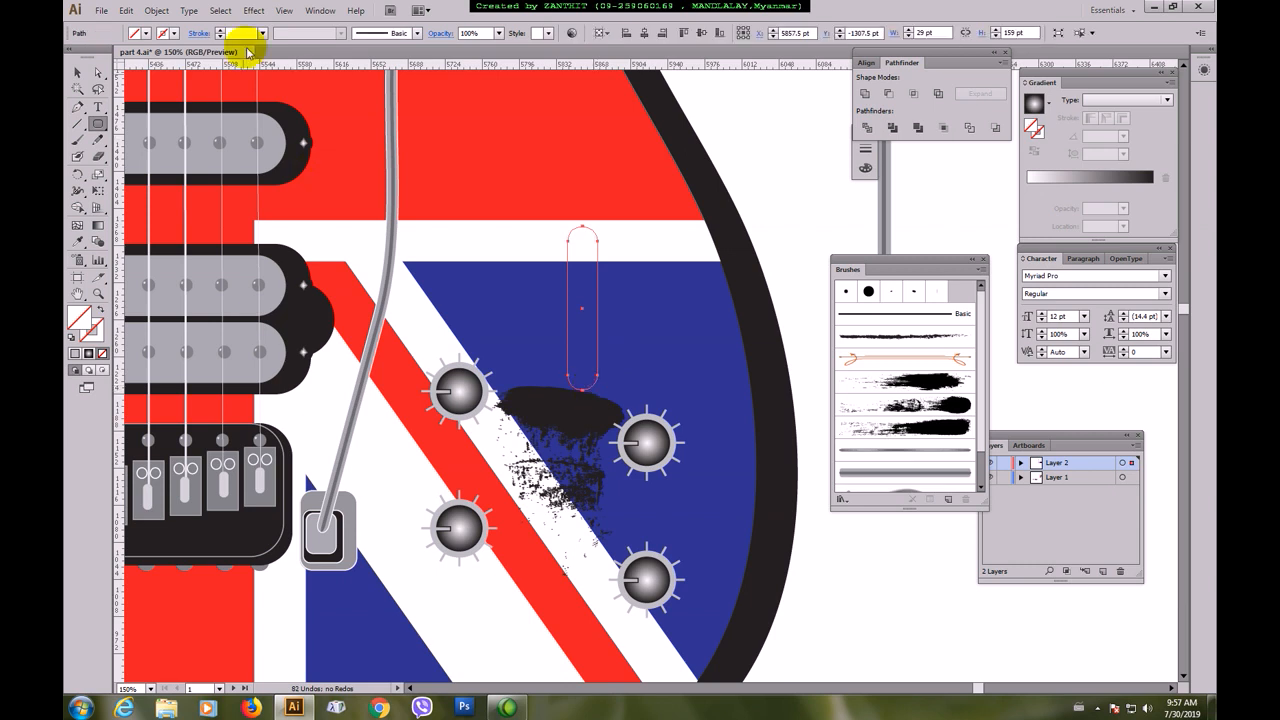
- Give the rounded rectangle a 1 pt grey stroke (C=0 M=0 Y=0 K=70) and a light grey fill
click(175, 34)
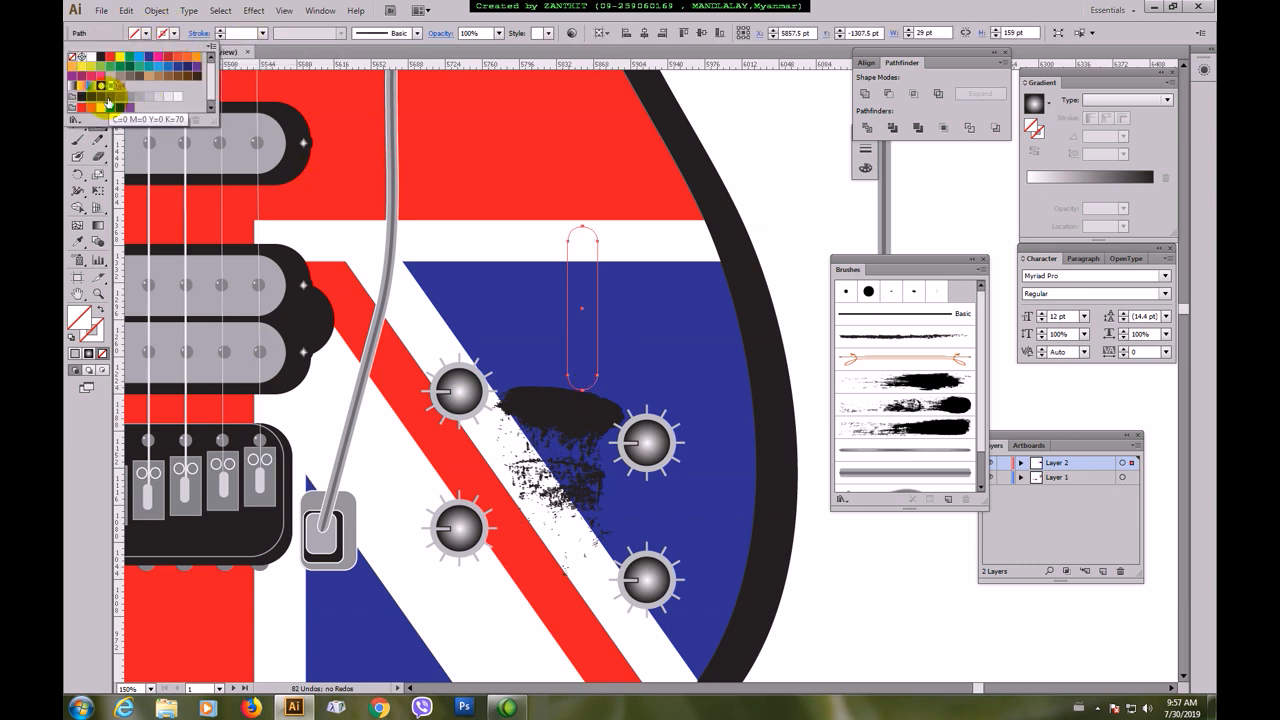
click(110, 98)
click(143, 38)
click(143, 38)
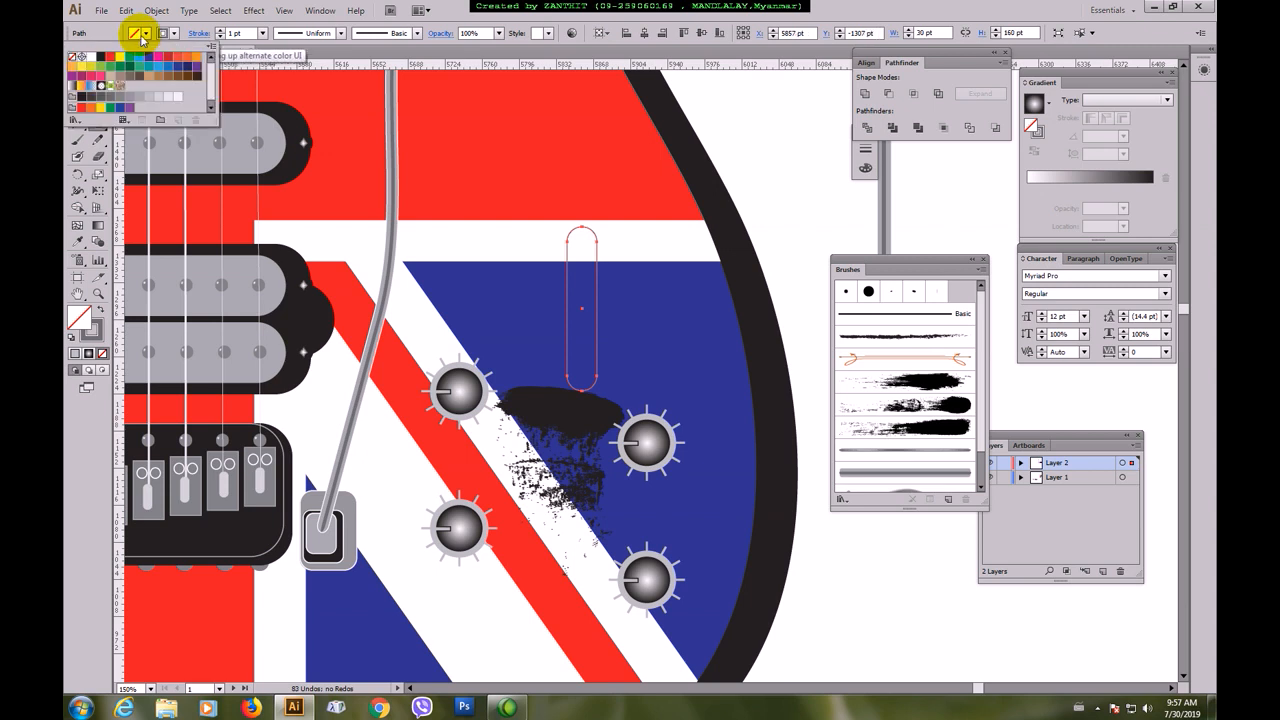
click(137, 97)
click(664, 8)
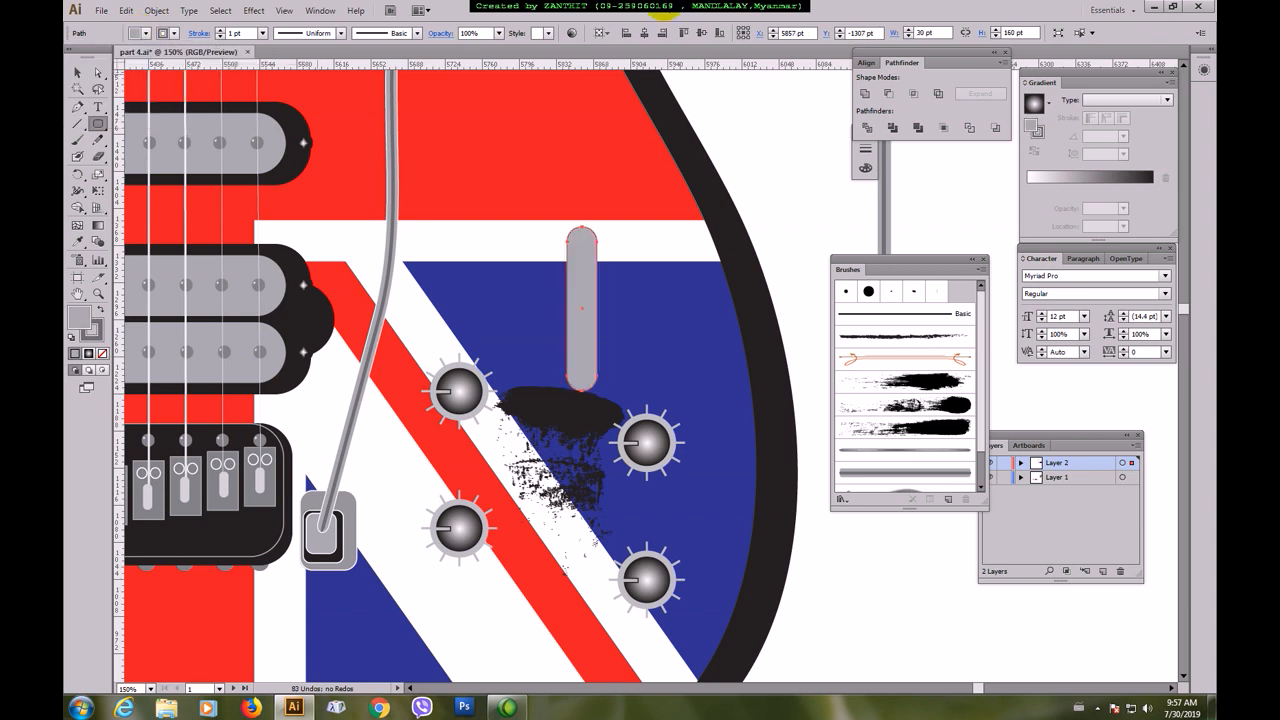
click(77, 72)
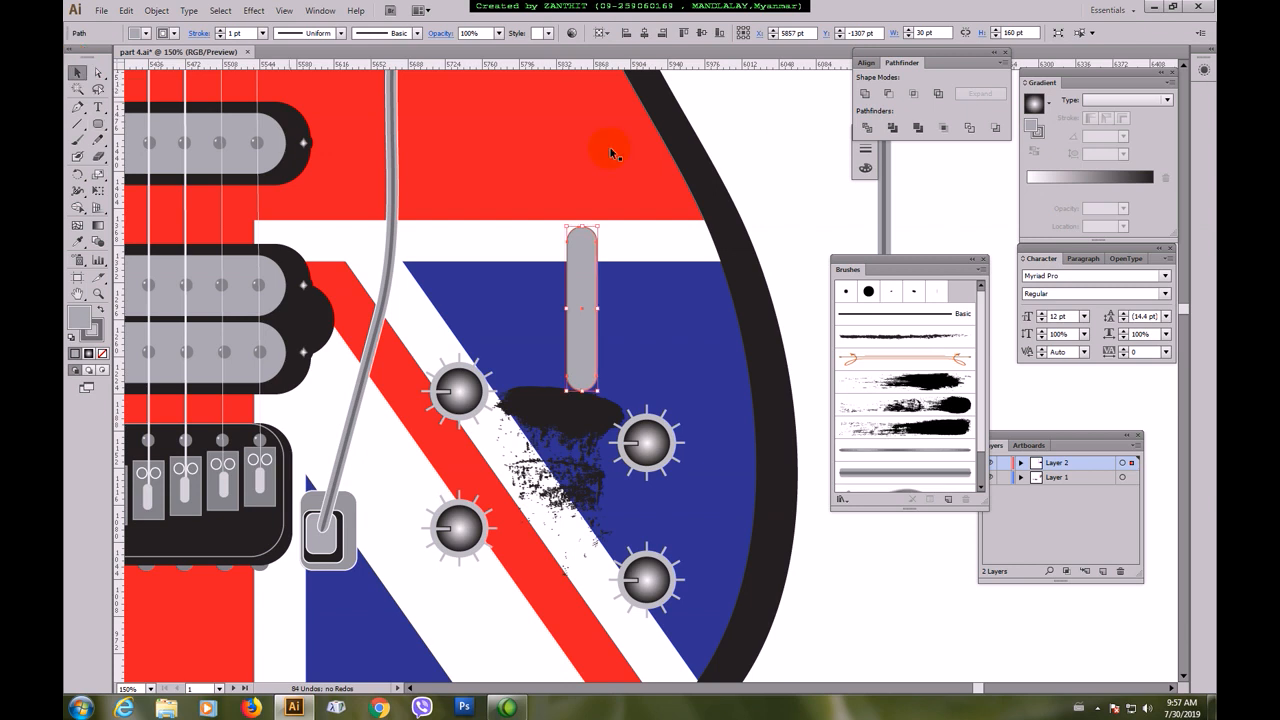
click(741, 143)
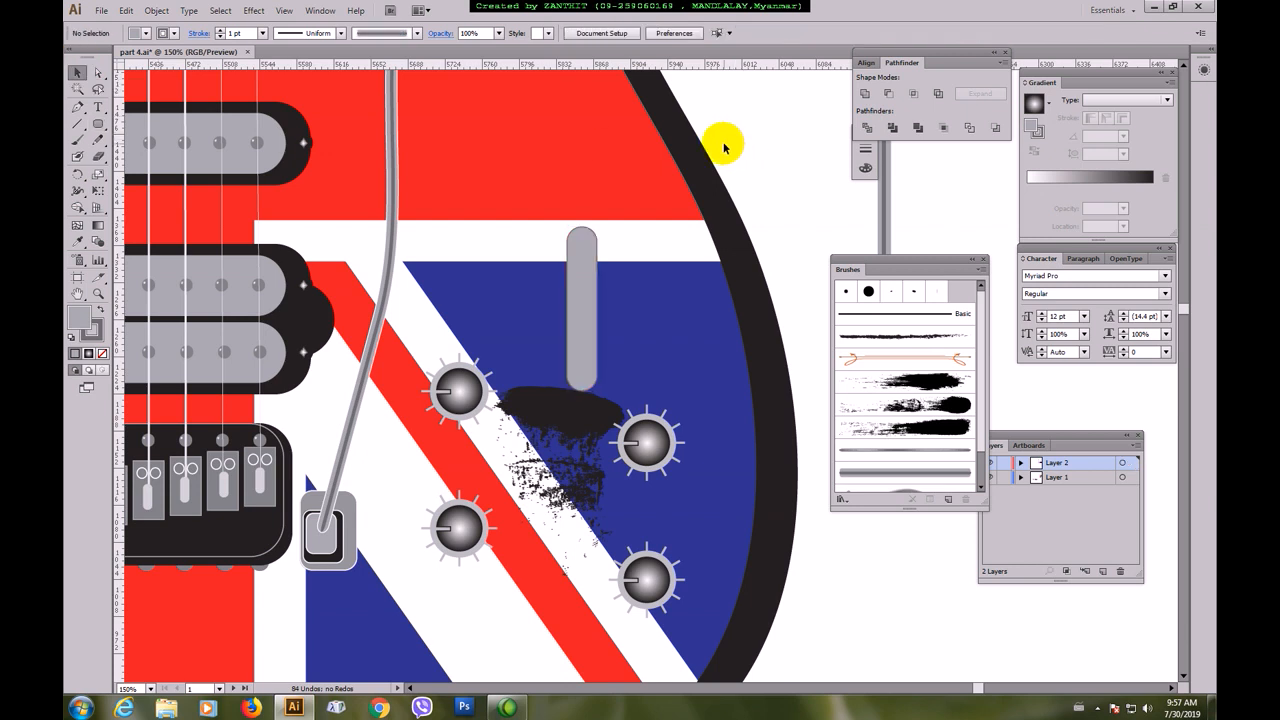
- Duplicate the rounded rectangle in place and shrink the copy around its centre to about 4 pt by 102 pt
key(ctrl+plus)
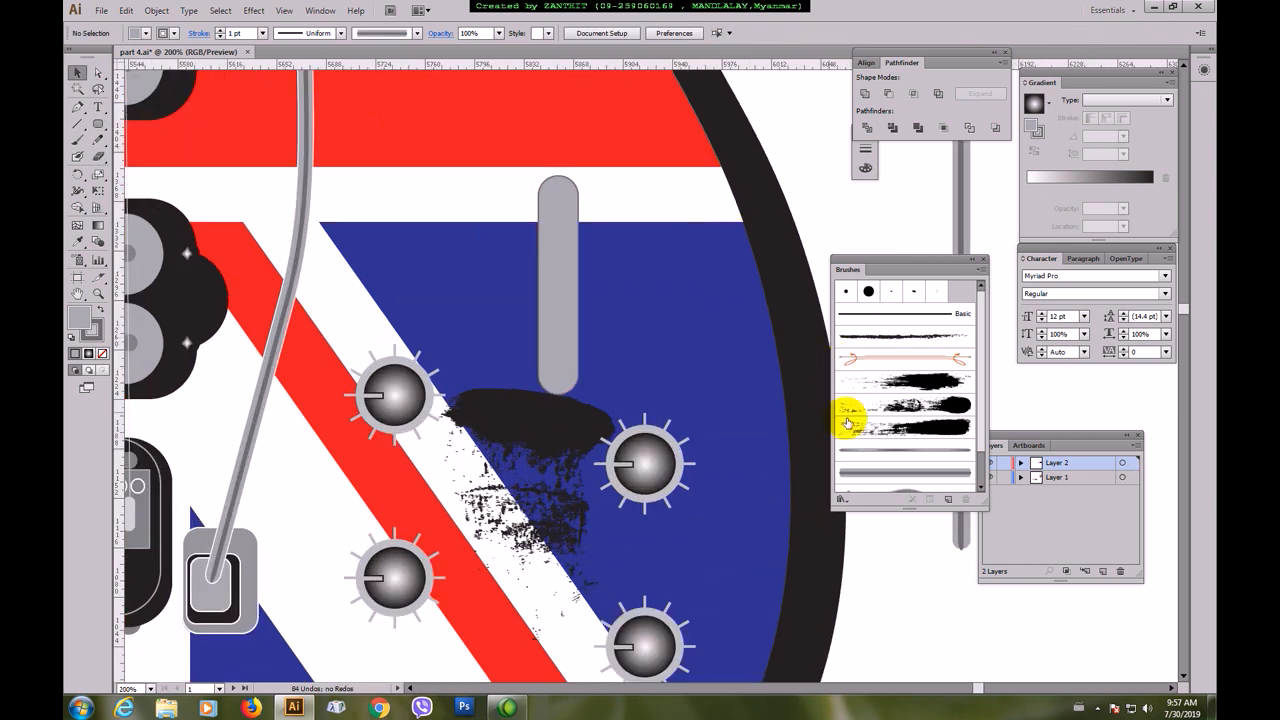
drag(646, 267, 635, 308)
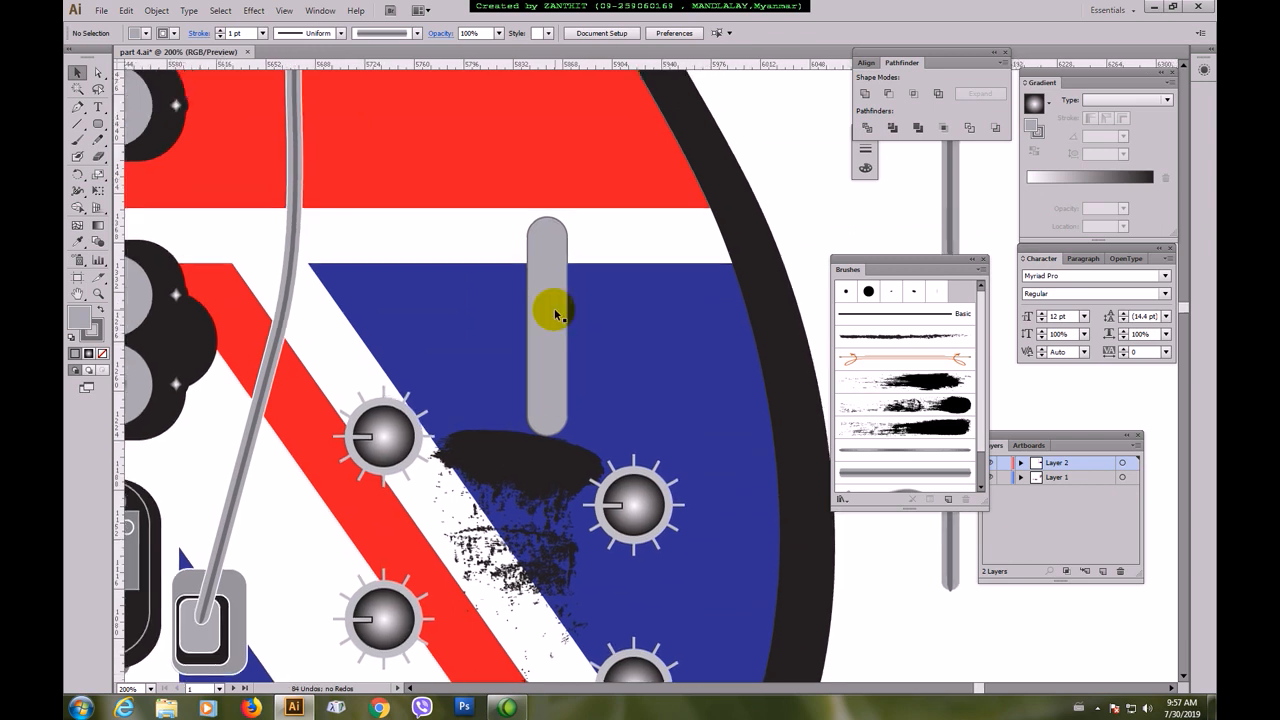
click(556, 313)
key(ctrl+c)
key(ctrl+f)
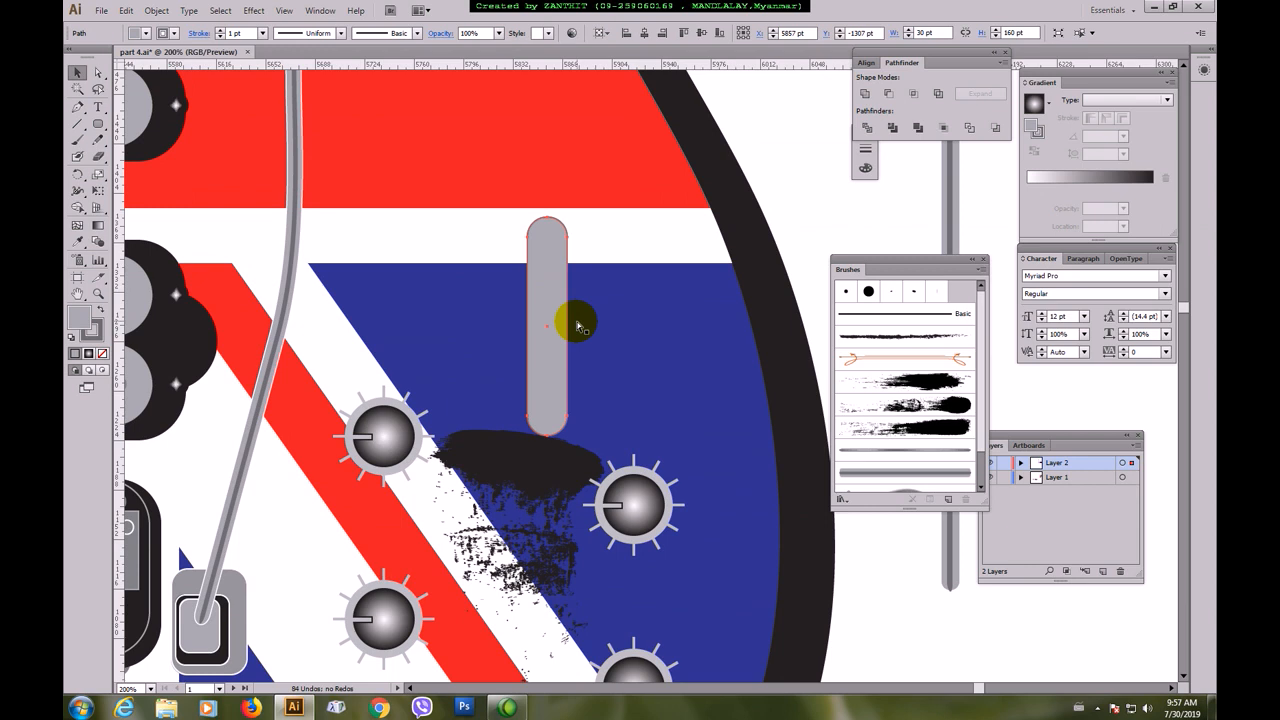
drag(568, 326, 547, 326)
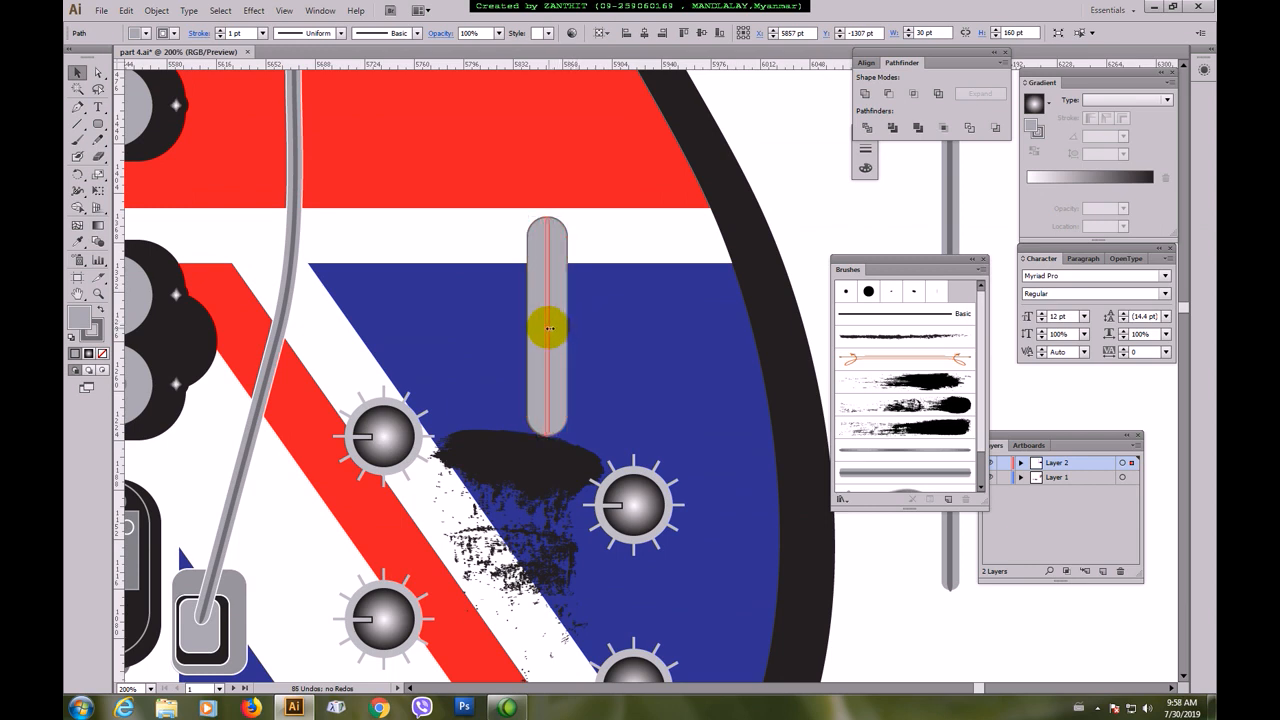
drag(545, 228, 540, 263)
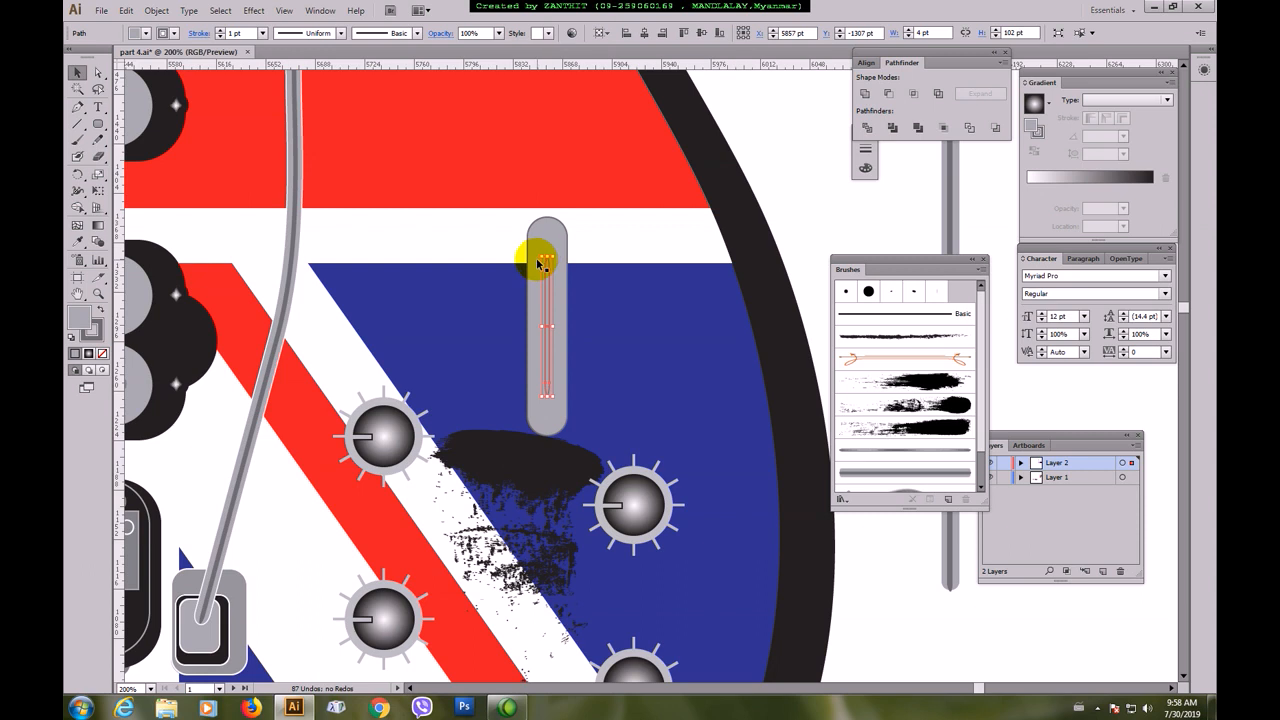
- Fill the thin inner copy with dark grey and move it slightly toward the right edge of the rounded rectangle
click(147, 33)
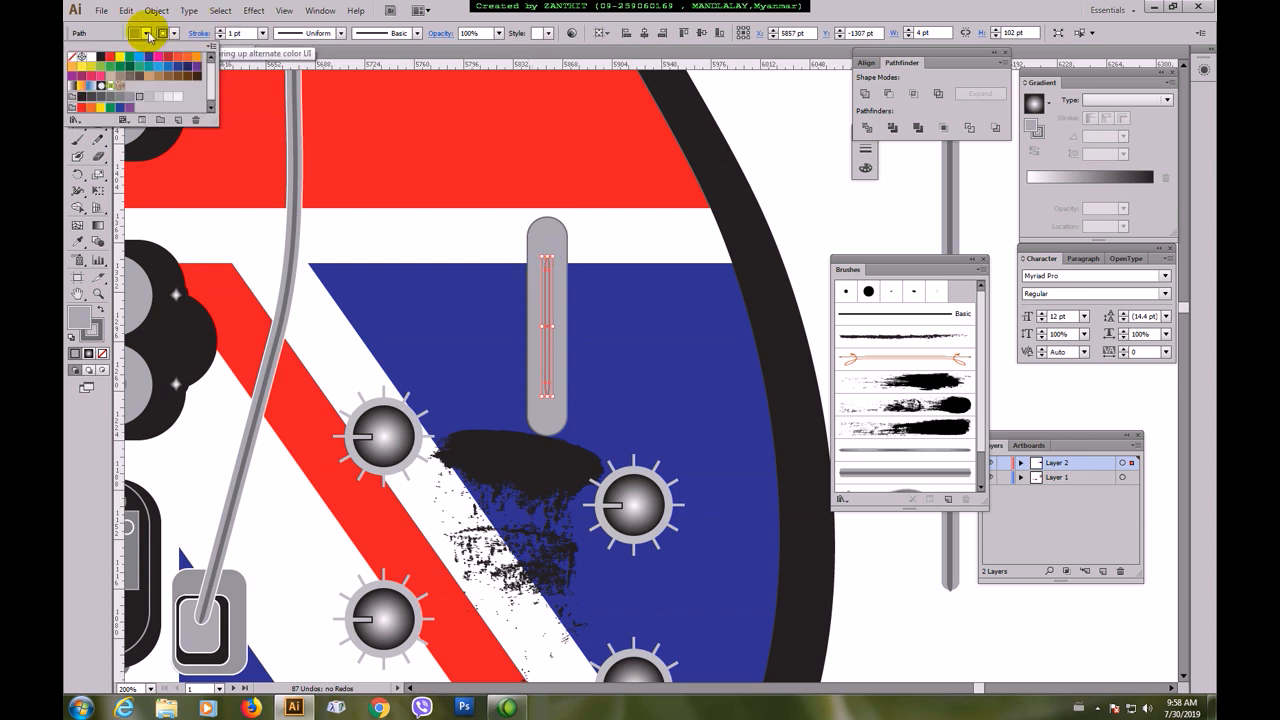
click(103, 60)
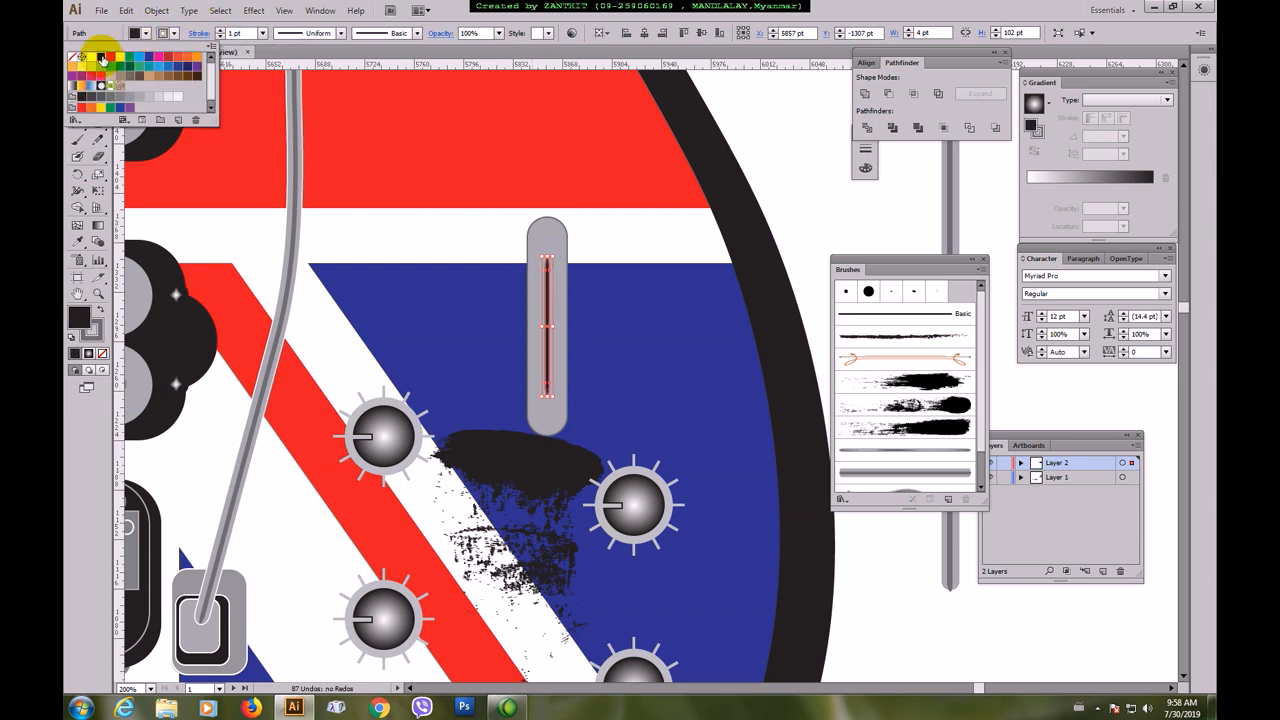
click(103, 97)
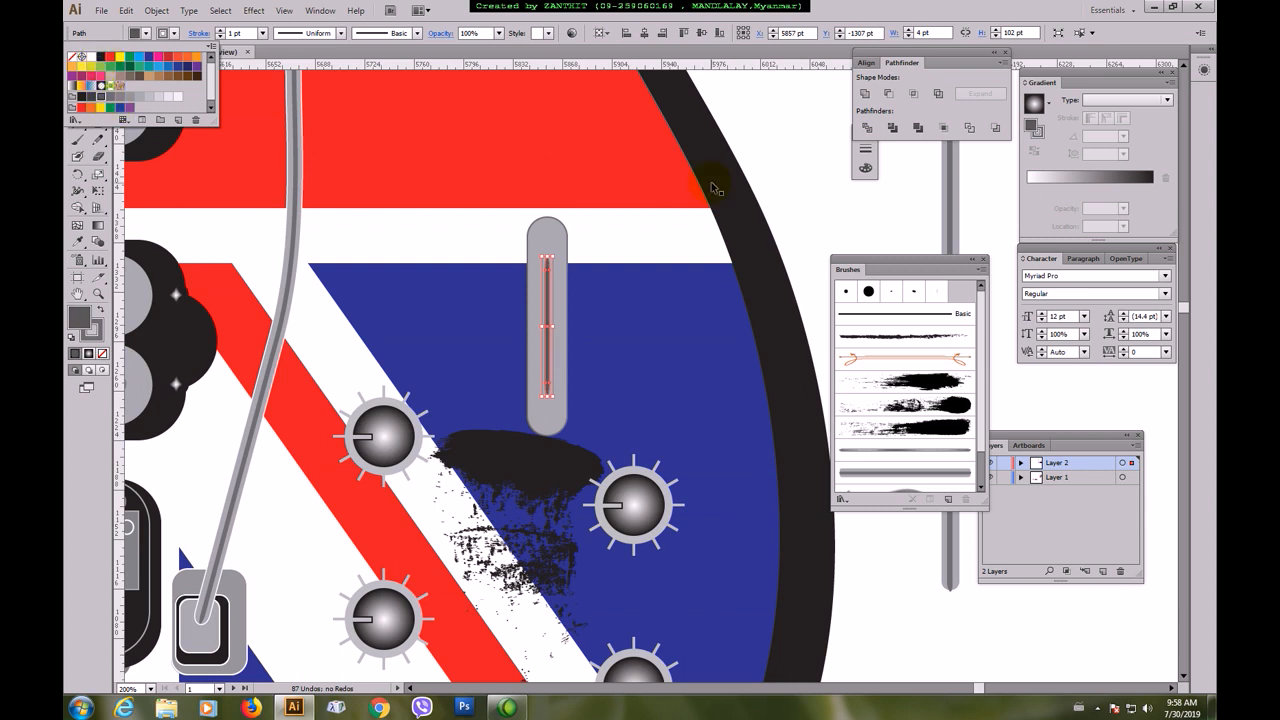
click(771, 167)
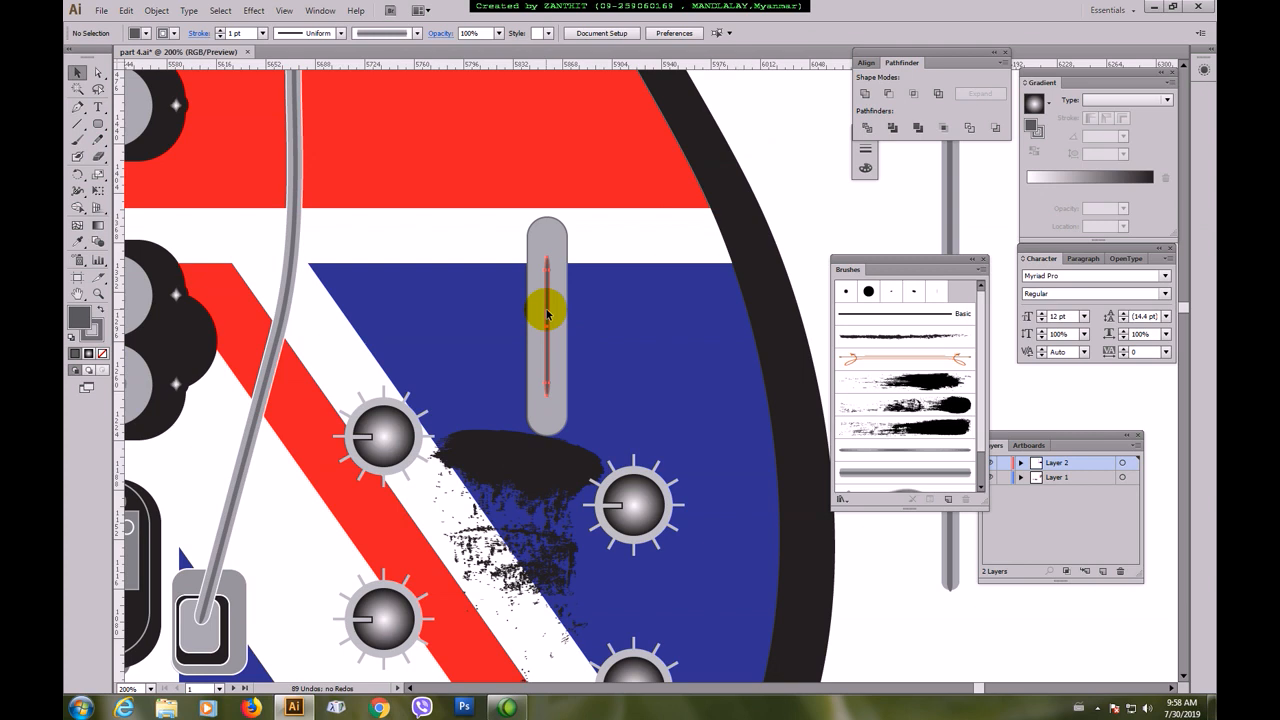
drag(547, 313, 557, 312)
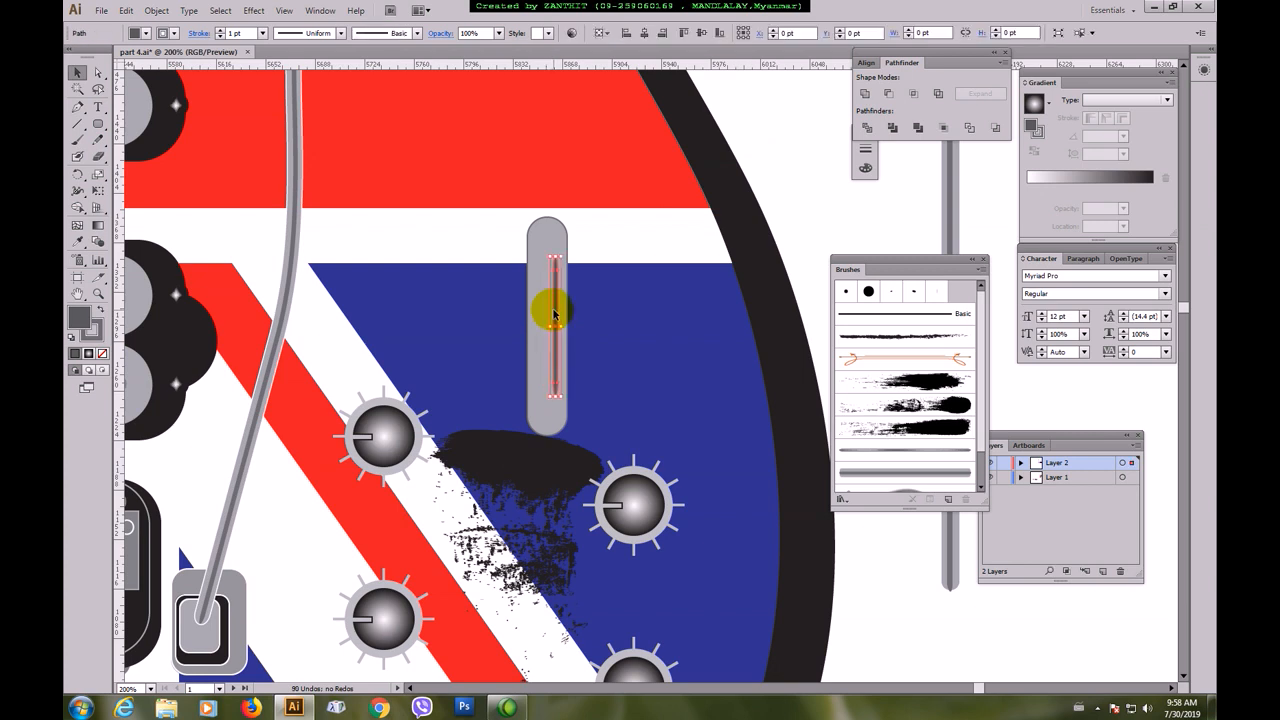
click(812, 183)
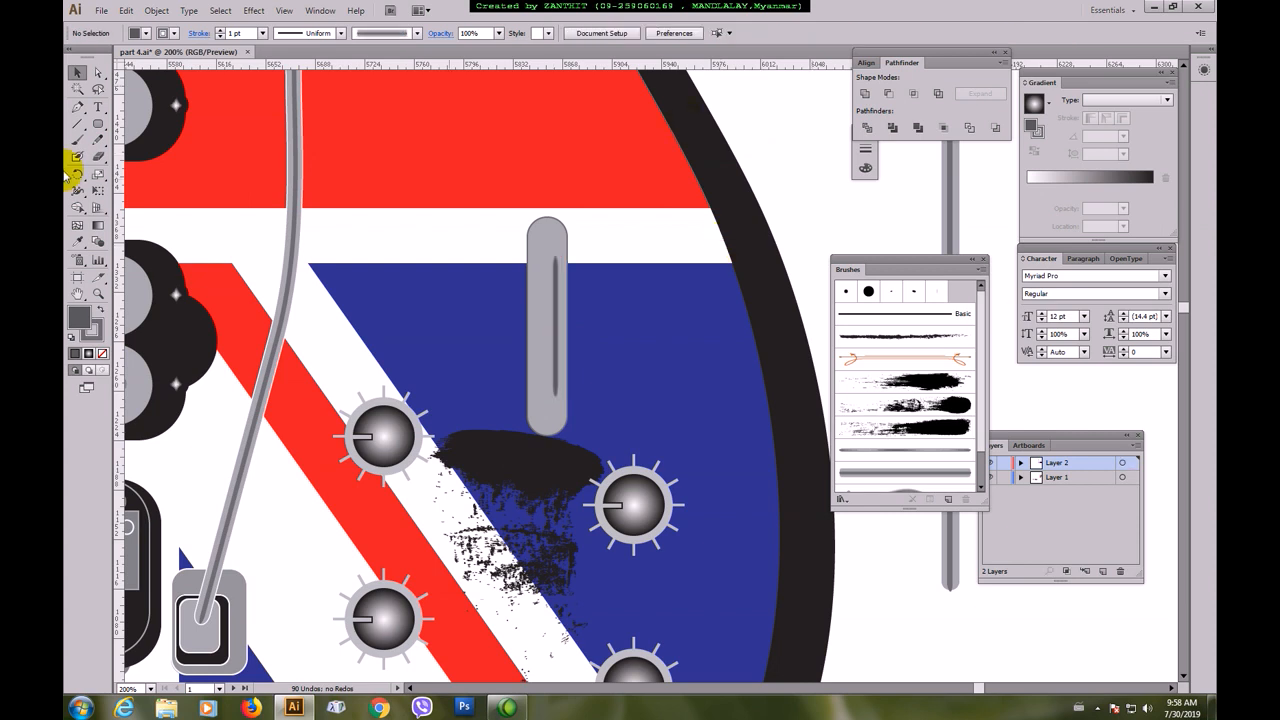
- Draw a circle about 13 pt wide over the slot in the grey plate and fill it with a radial gradient
drag(97, 123, 150, 157)
key(ctrl+plus)
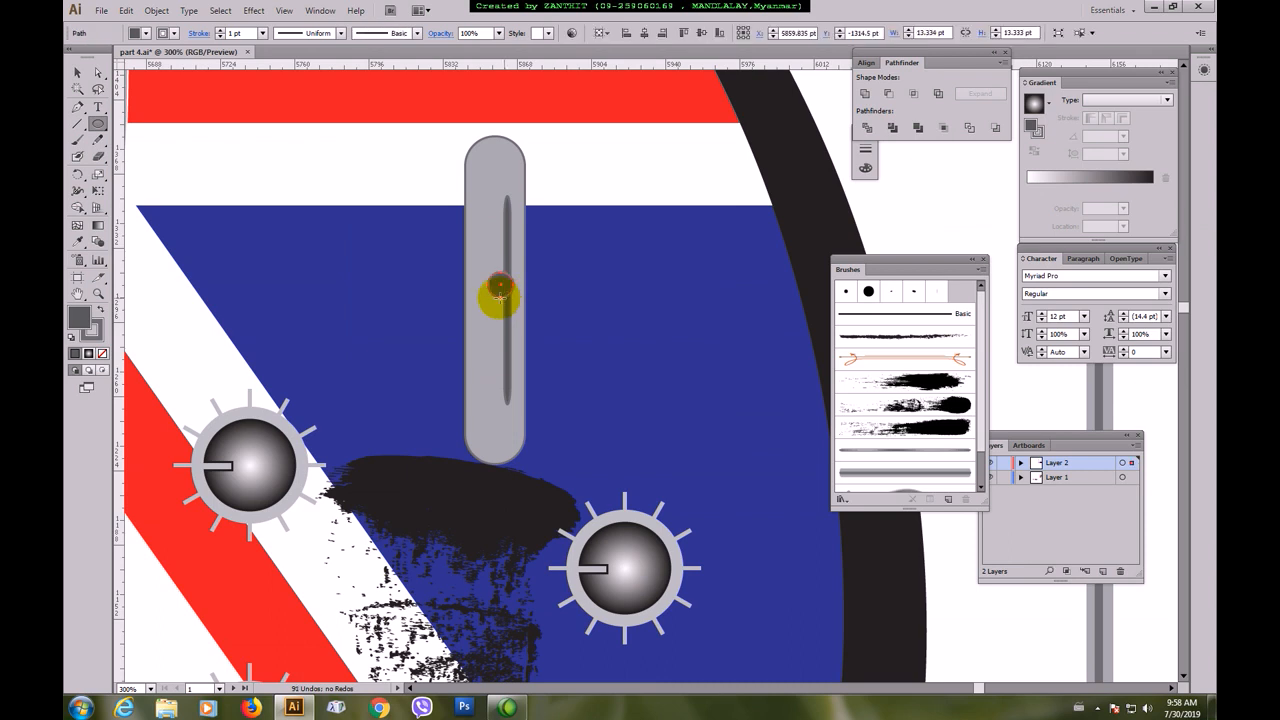
click(98, 225)
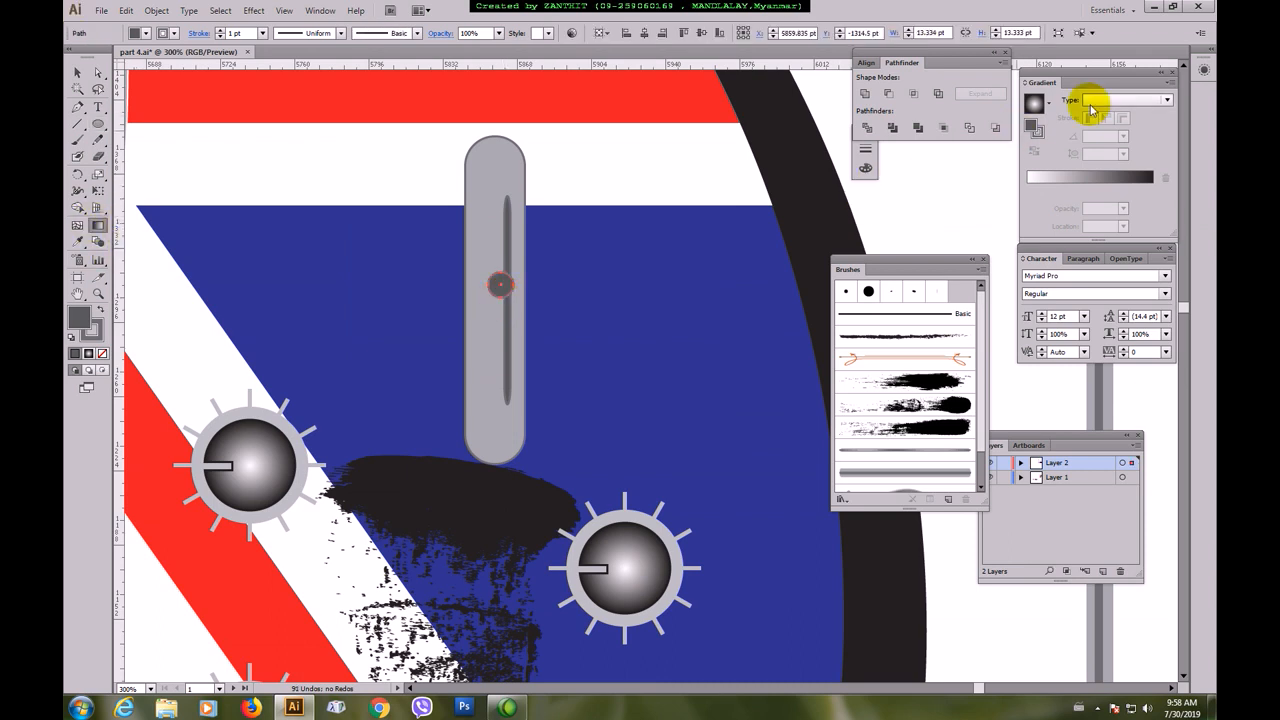
click(1092, 102)
click(1090, 126)
click(77, 72)
click(914, 222)
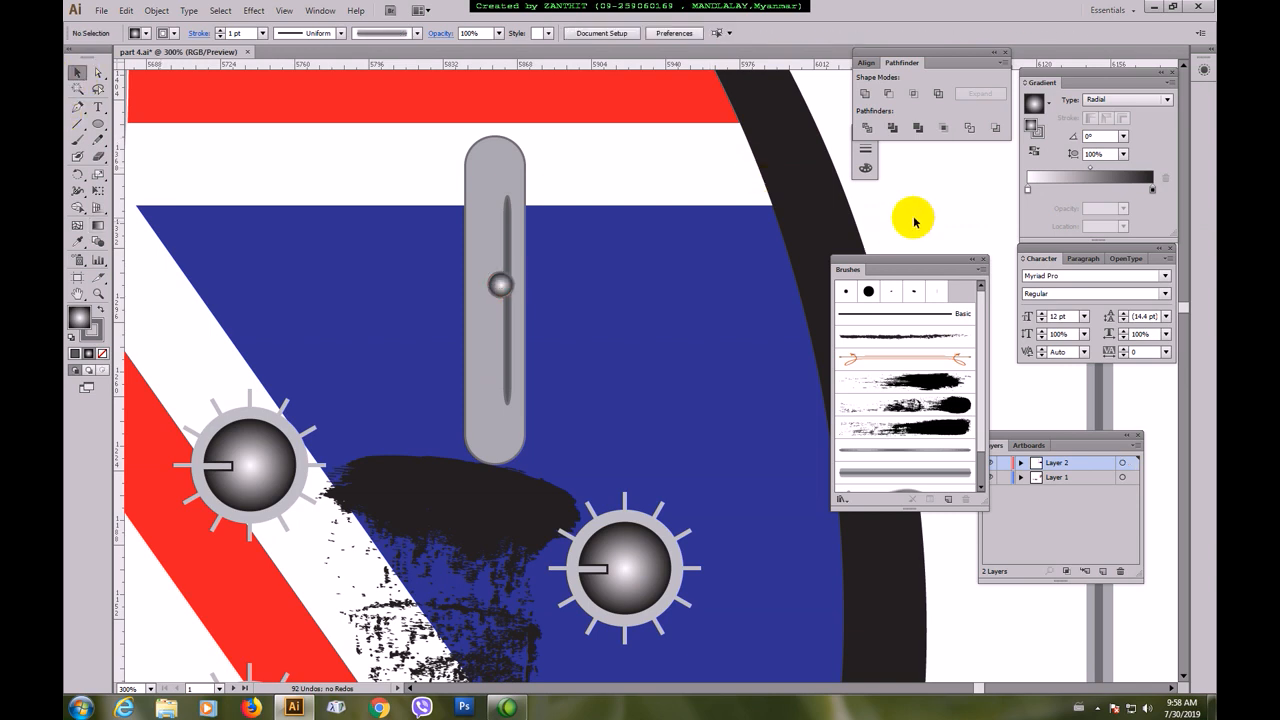
- Remove the stroke from the gradient circle on the slot
click(493, 282)
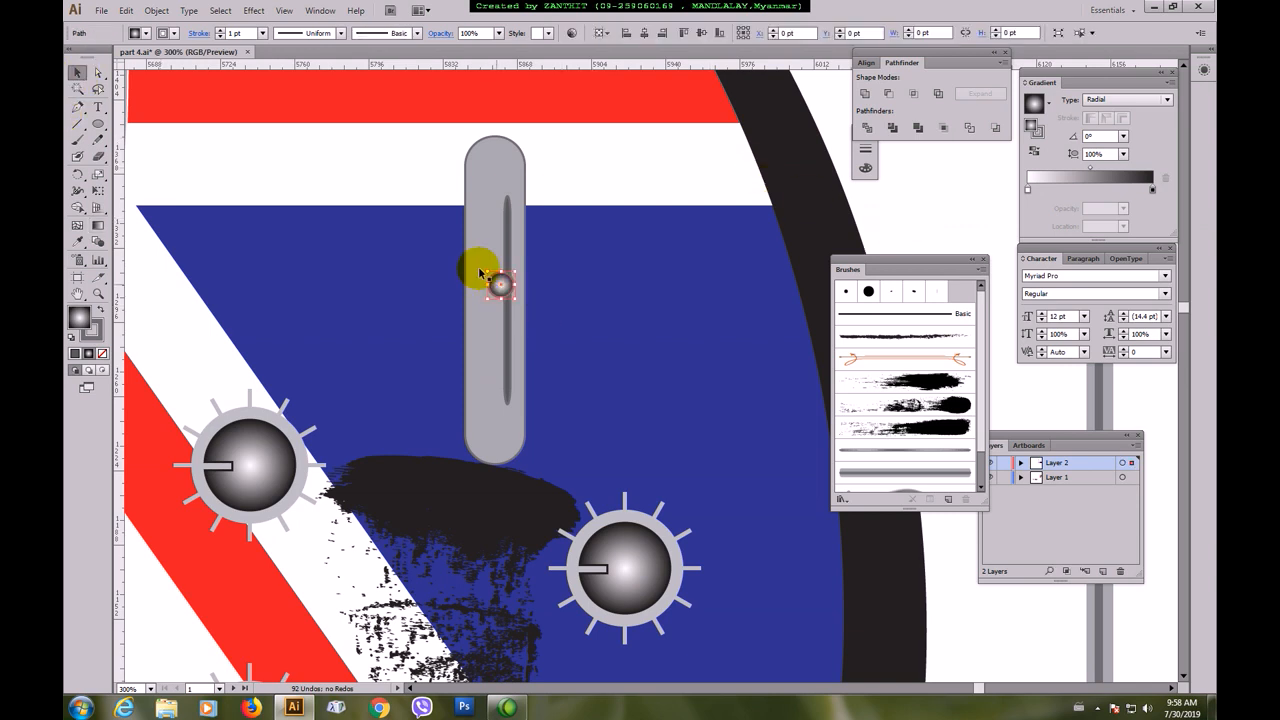
click(169, 33)
click(70, 57)
click(909, 194)
- Duplicate the gradient circle, shrink the copy to about 9.7 pt, and offset it slightly up and left within the original
click(490, 286)
click(497, 290)
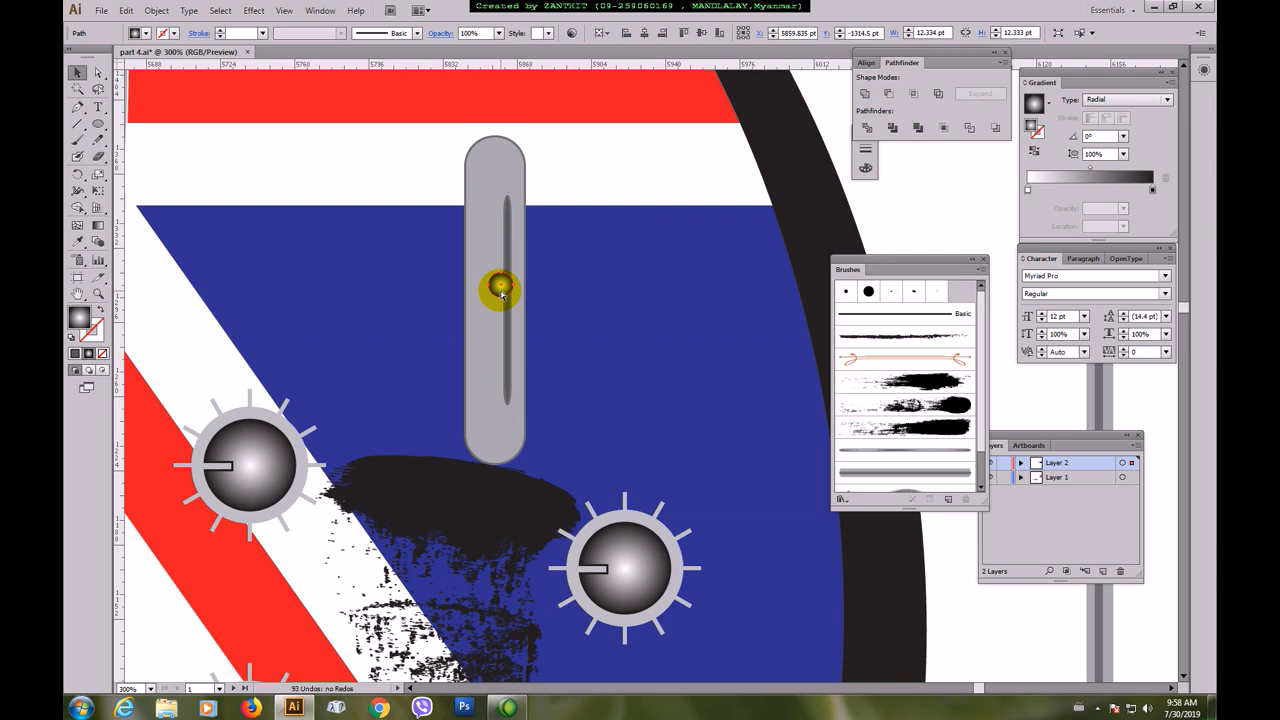
drag(511, 276, 503, 284)
key(Left)
key(Up)
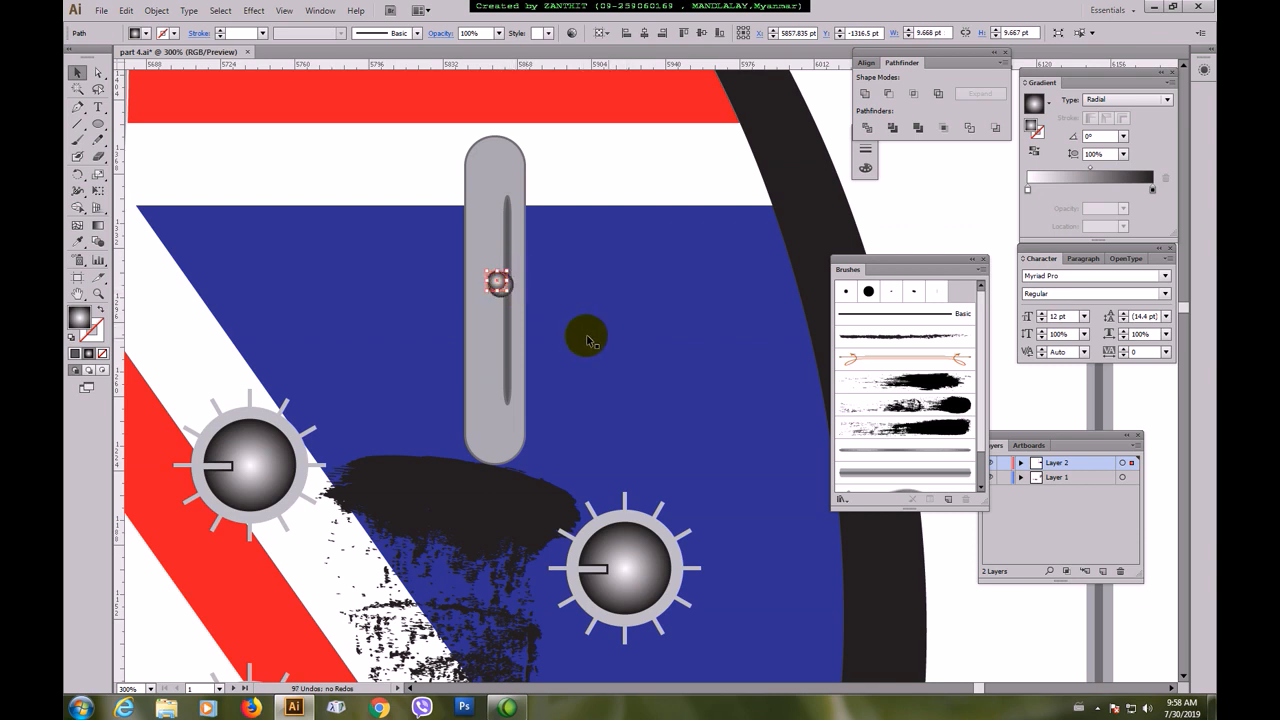
key(ctrl+plus)
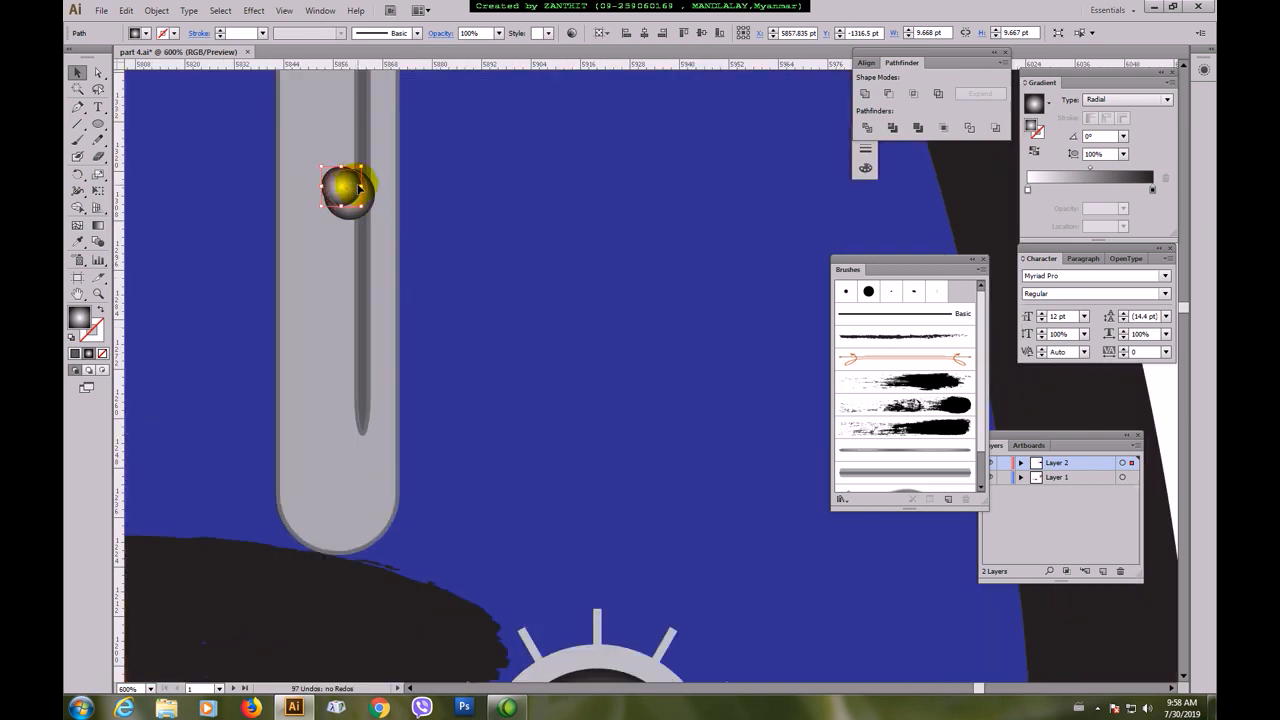
drag(358, 188, 357, 190)
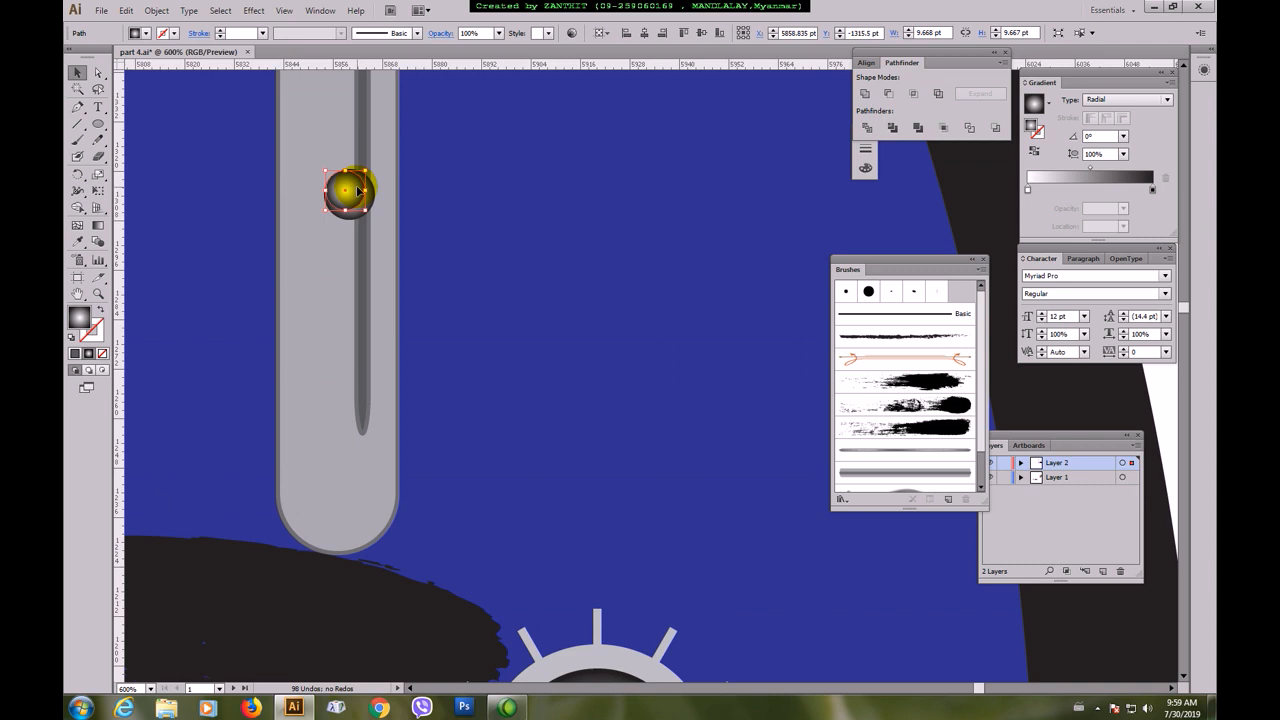
drag(426, 271, 509, 280)
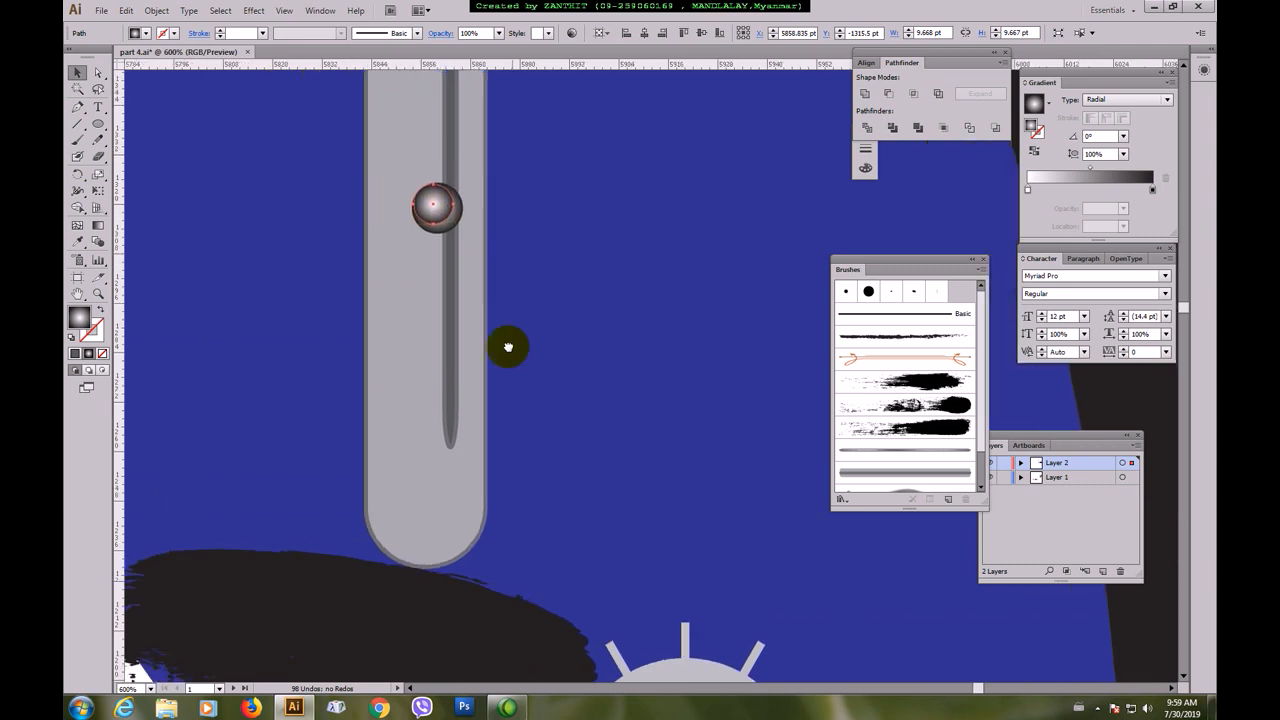
- Select both gradient circles of the switch knob and move them slightly right to sit over the slot
drag(509, 347, 505, 386)
shift+click(445, 322)
drag(440, 313, 447, 233)
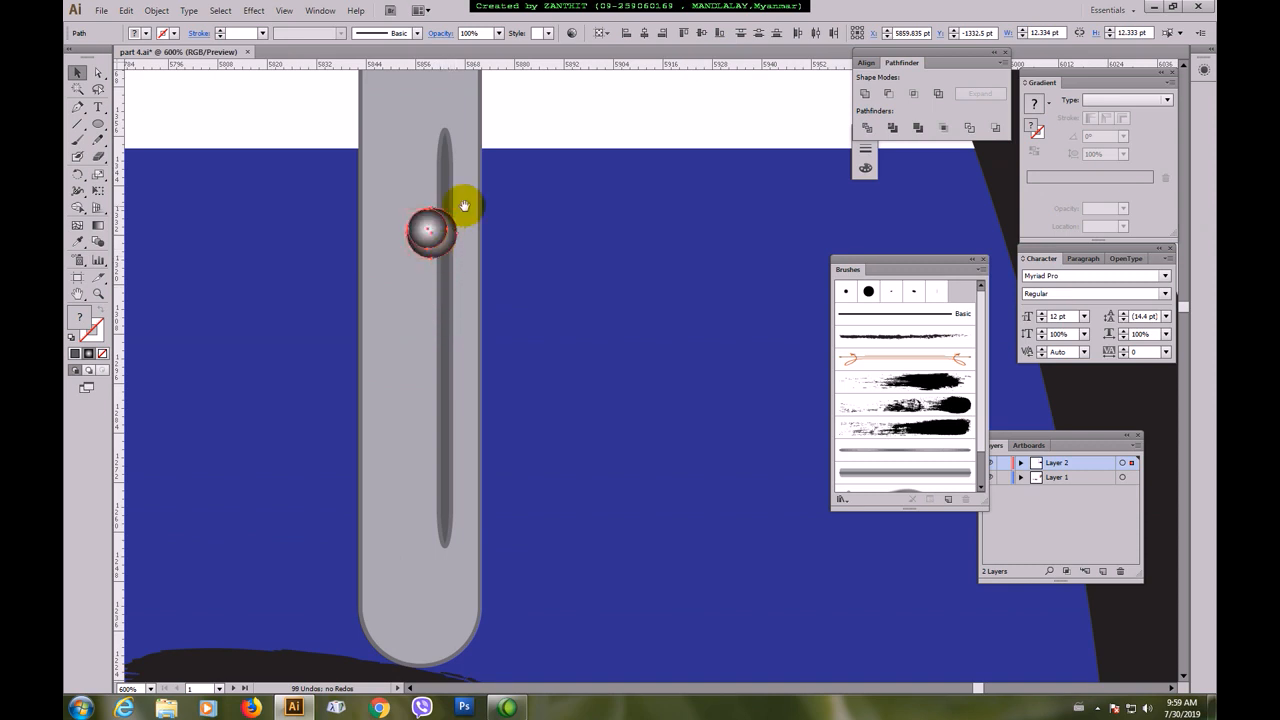
drag(459, 352, 451, 443)
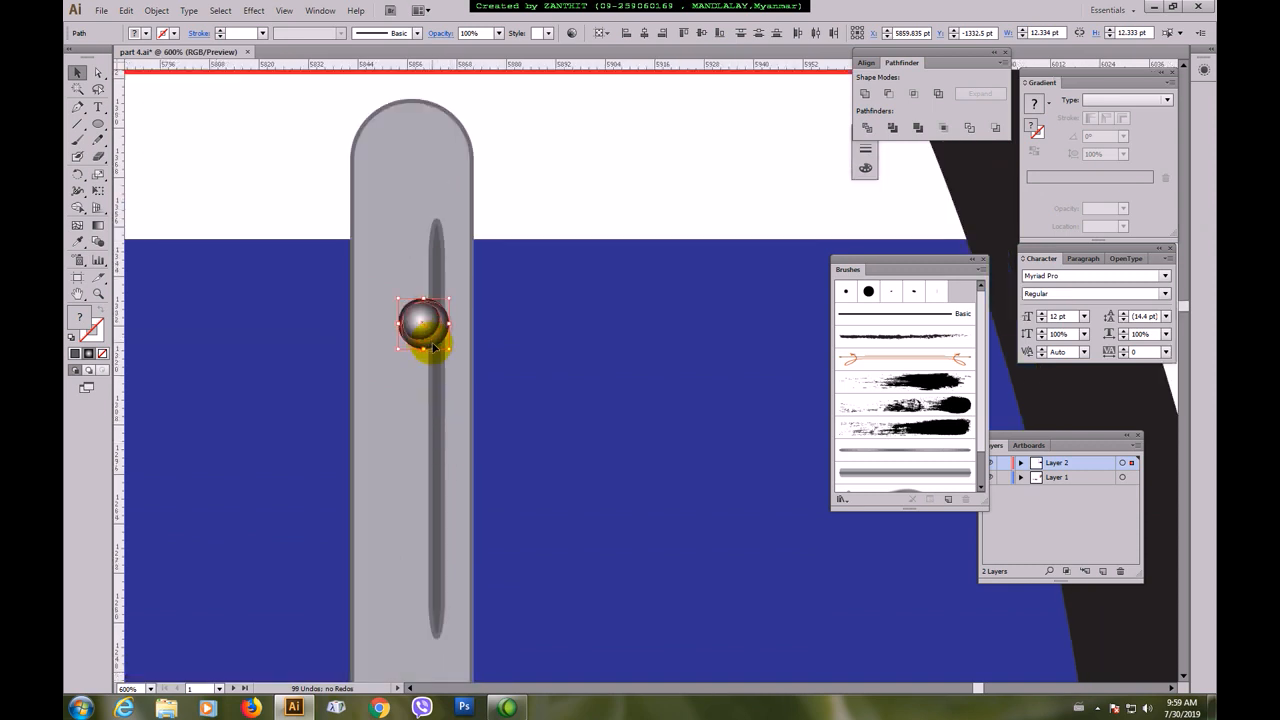
drag(433, 346, 437, 350)
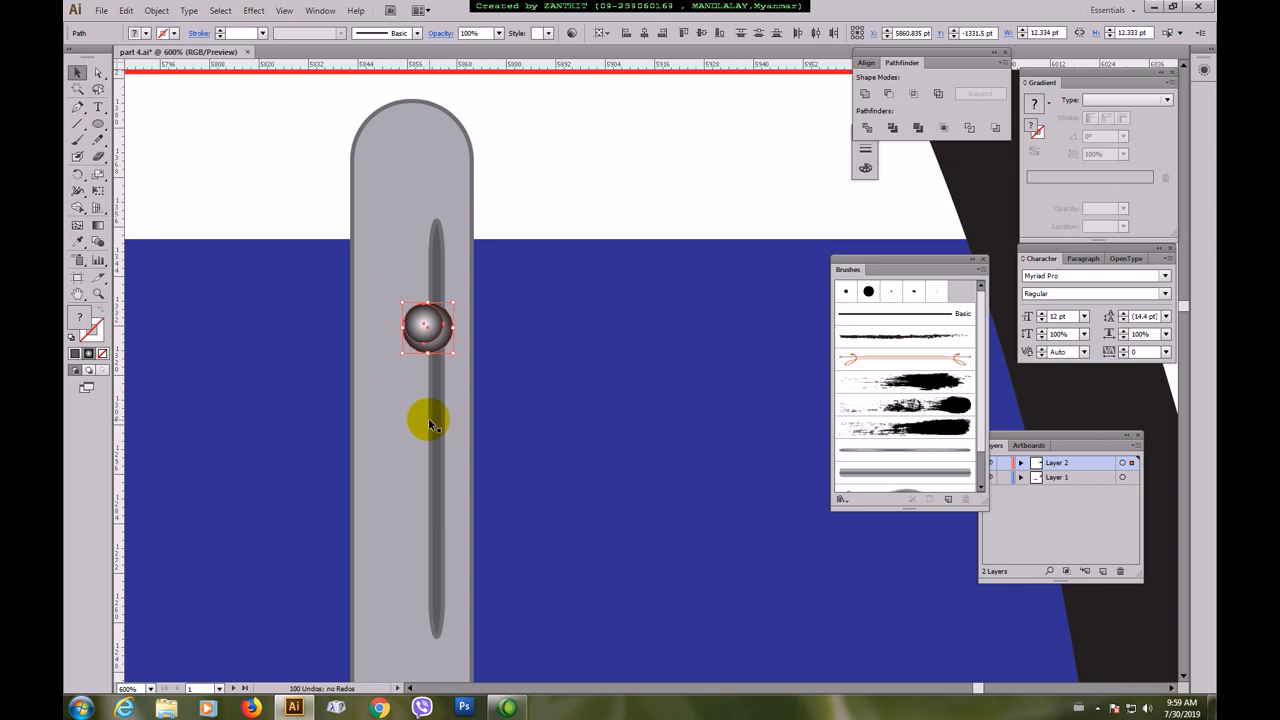
key(Right)
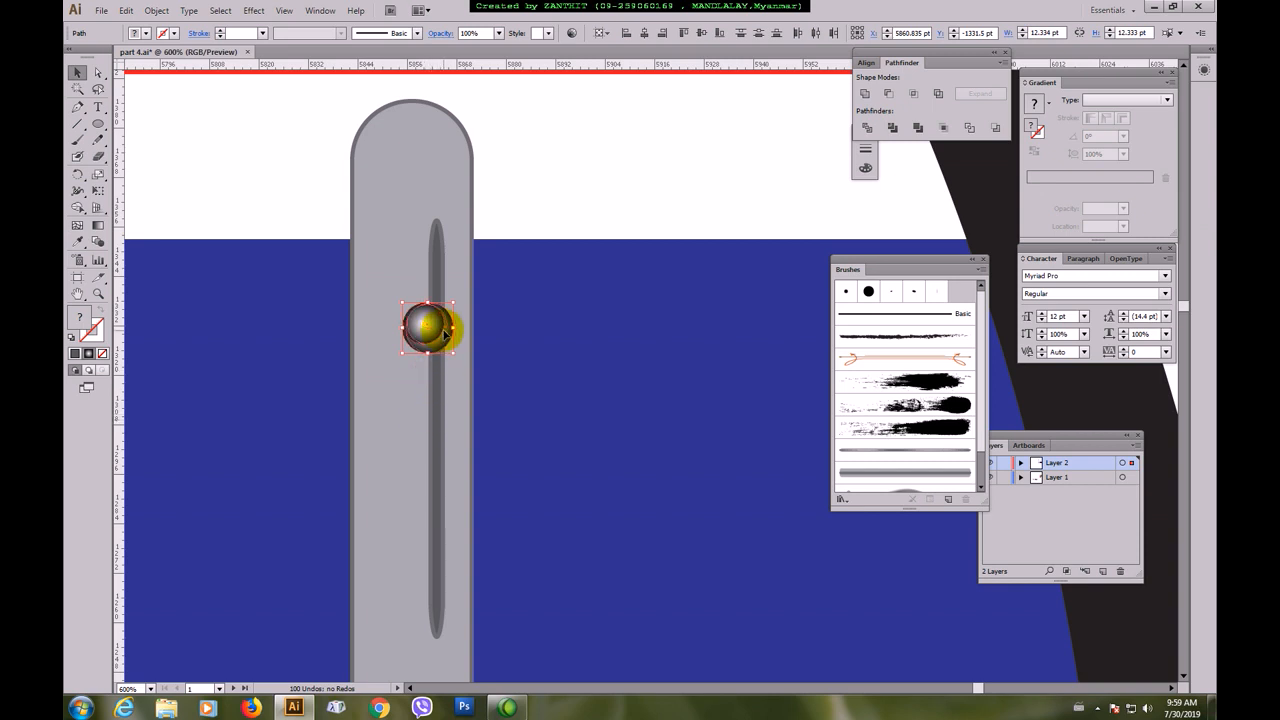
click(543, 187)
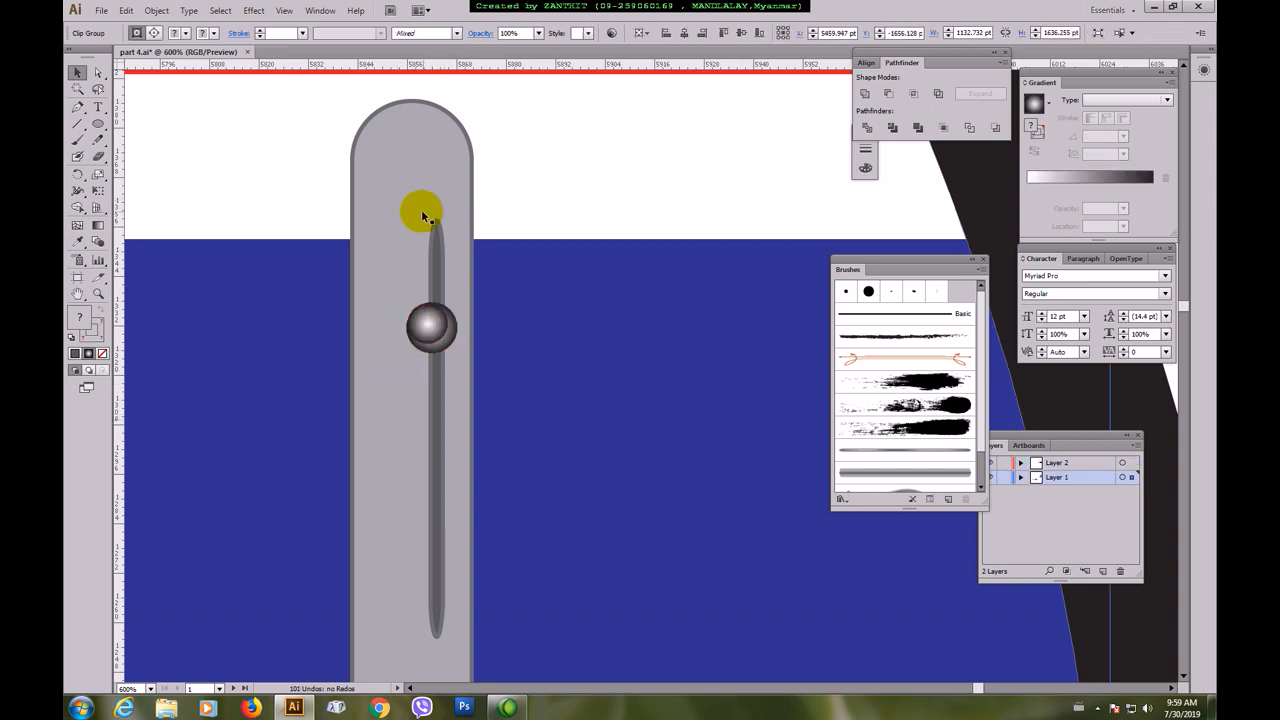
- Draw a circle about 9 pt wide at the upper end of the grey plate with a radial gradient fill
click(97, 123)
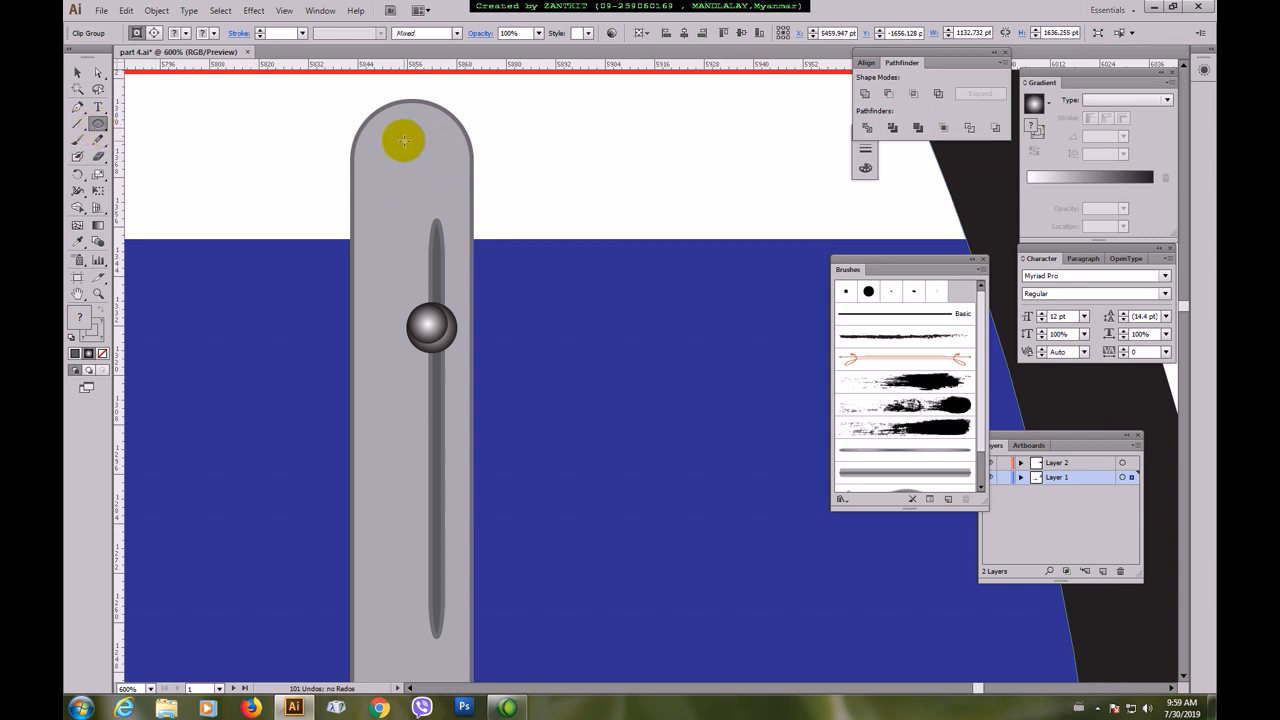
drag(397, 140, 423, 167)
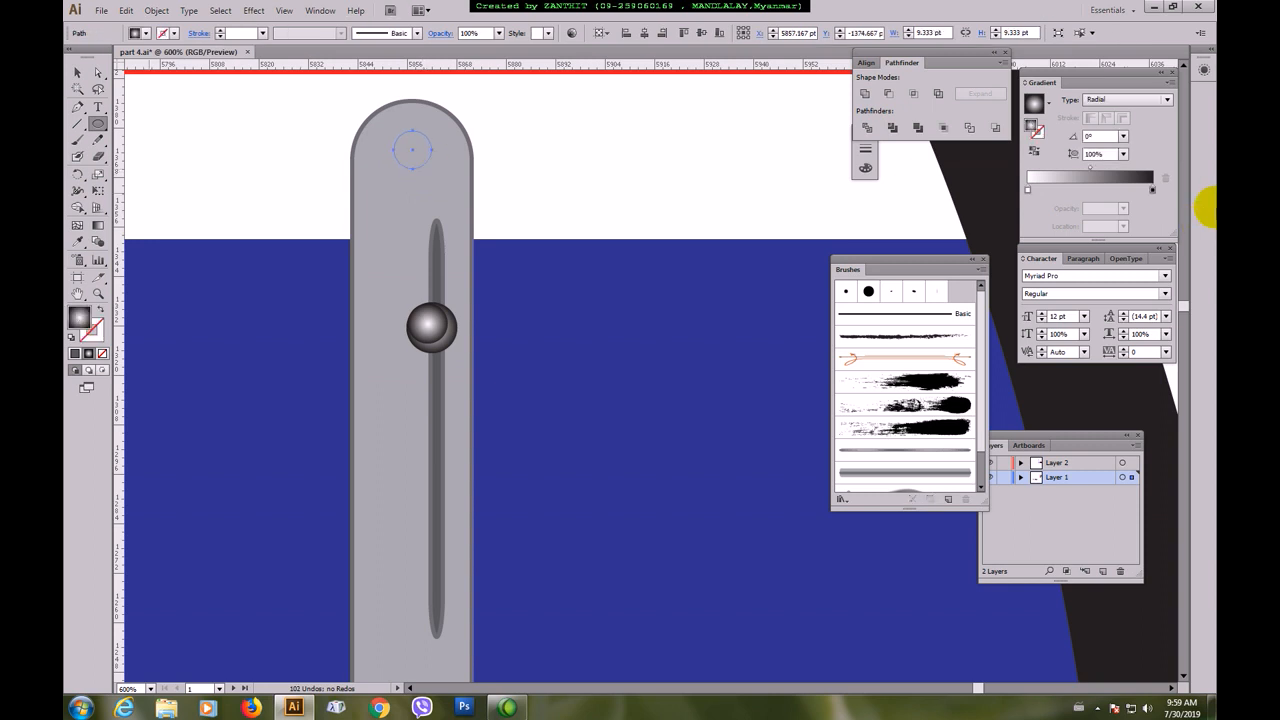
click(1128, 102)
click(1122, 131)
click(1127, 131)
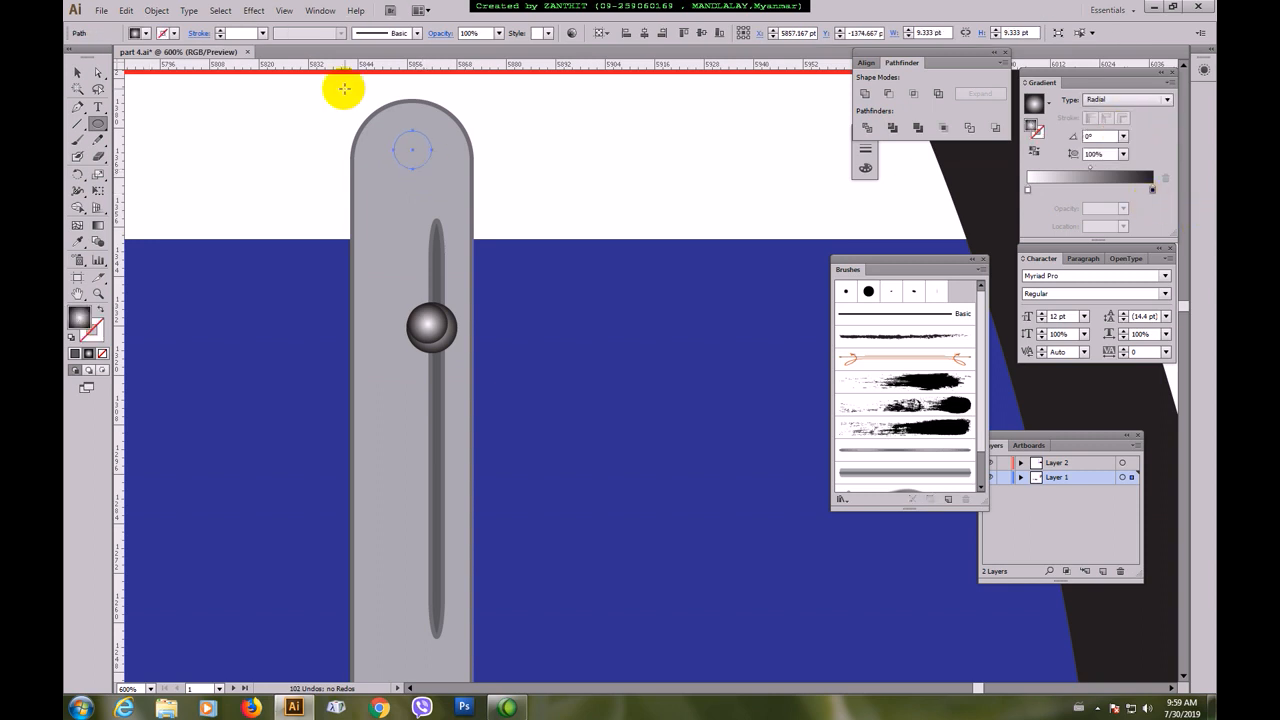
- Shift the dark stop of the new circle's radial gradient inward to about 66%
click(97, 224)
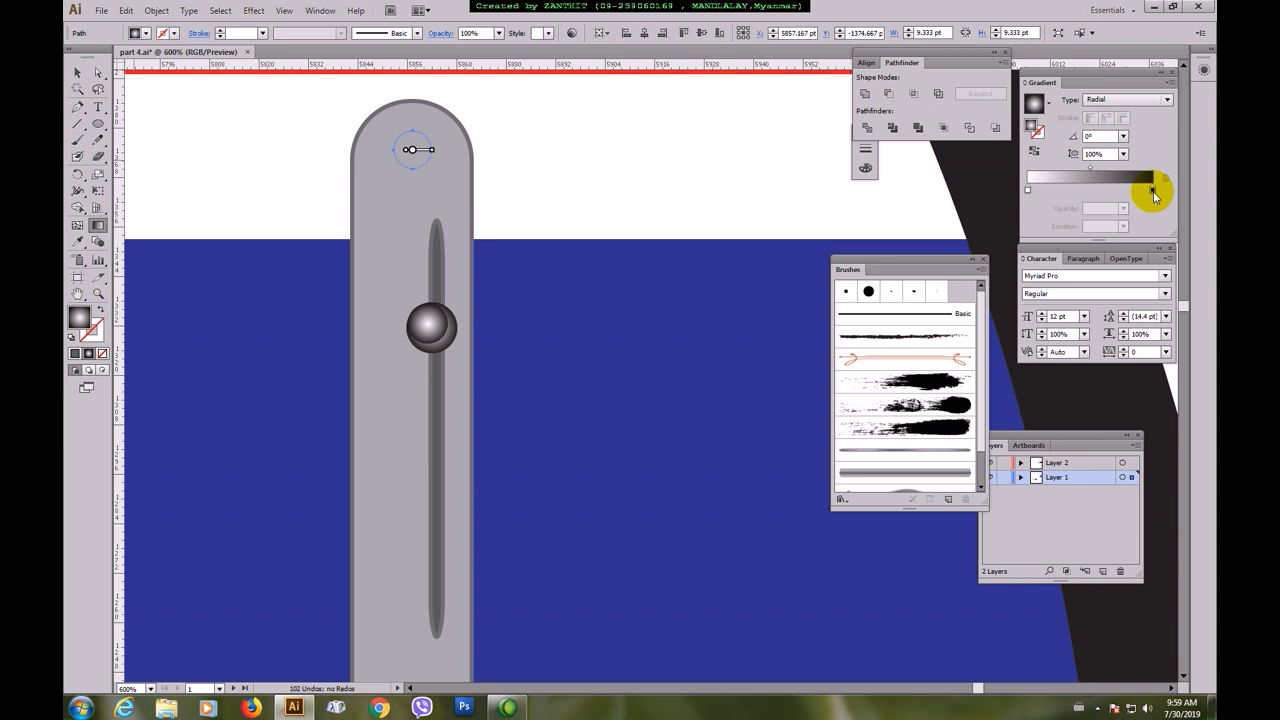
drag(1153, 190, 1110, 189)
click(77, 72)
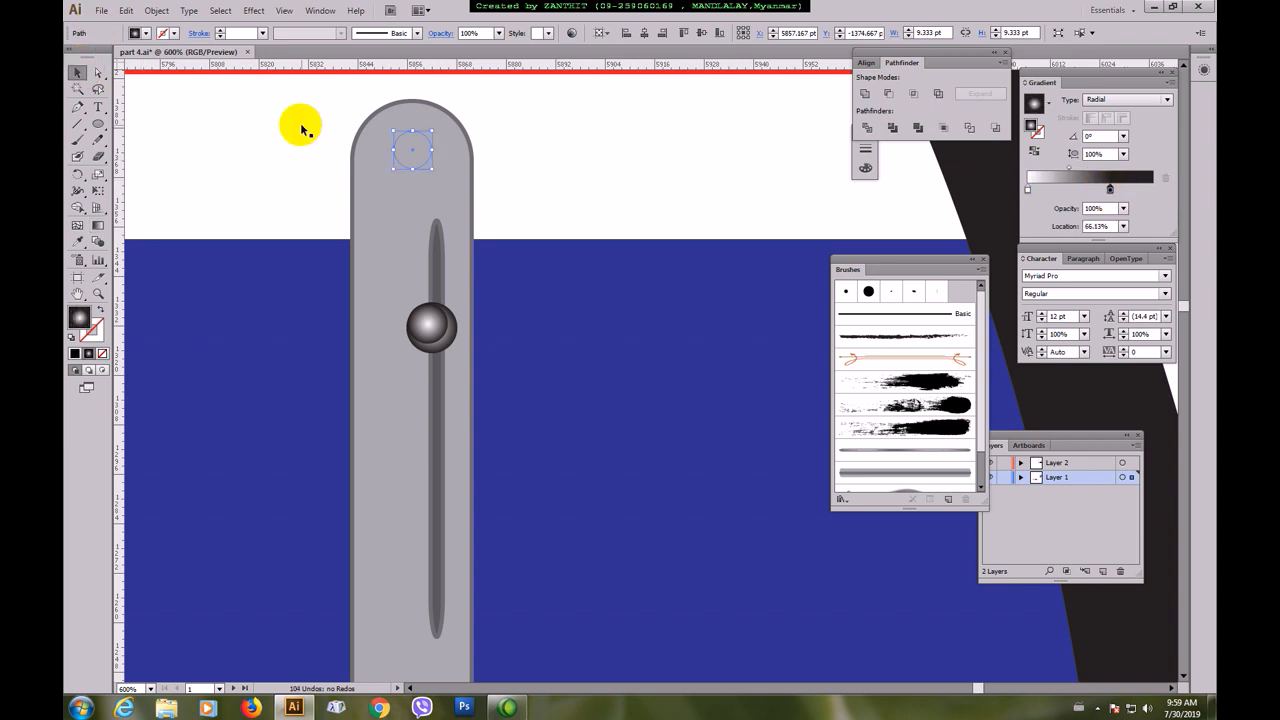
click(301, 127)
click(420, 157)
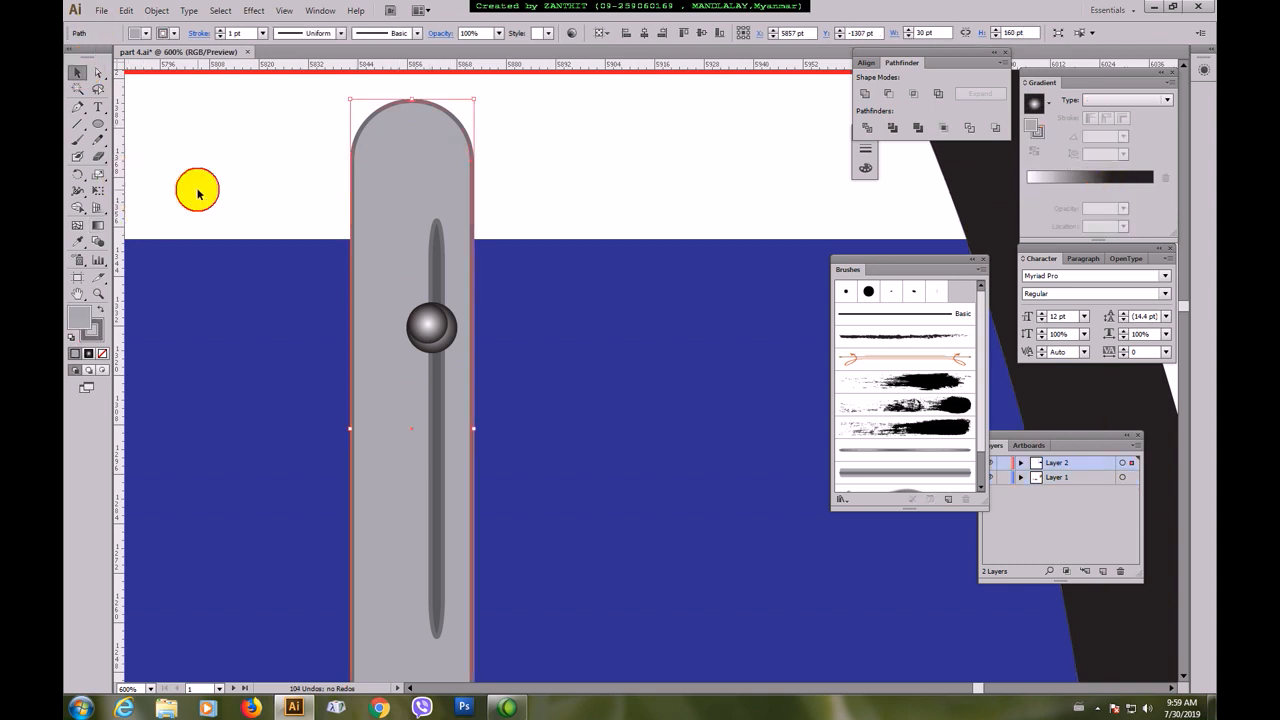
- Draw a radial-gradient circle about 11.5 pt wide beside the plate and place it in front of the plate's upper end
click(98, 123)
drag(251, 127, 295, 171)
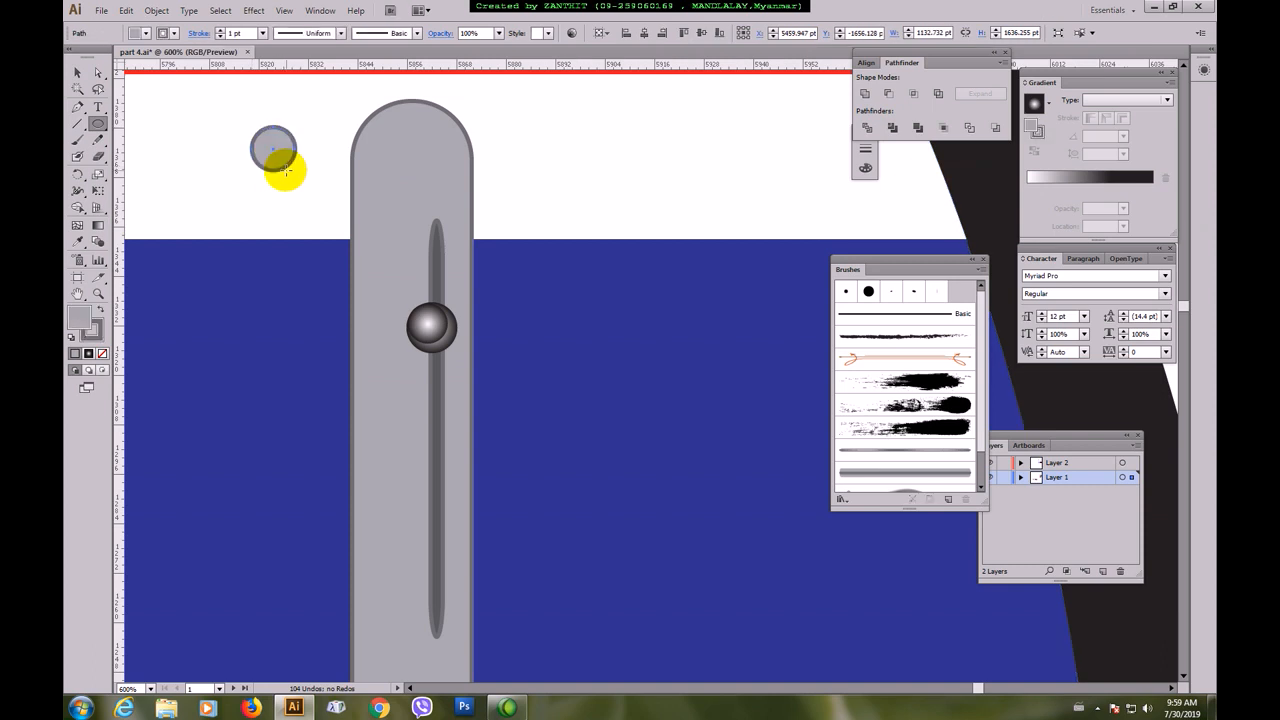
click(1150, 102)
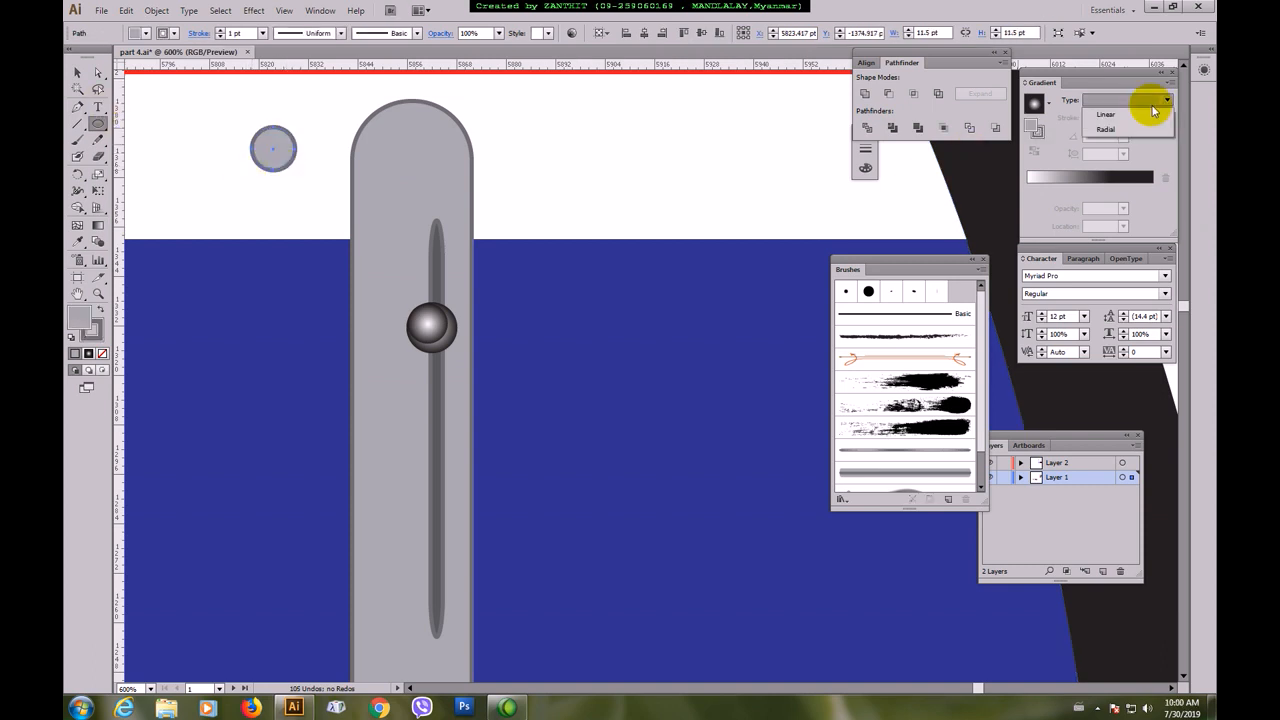
click(1106, 129)
click(78, 73)
drag(283, 148, 419, 144)
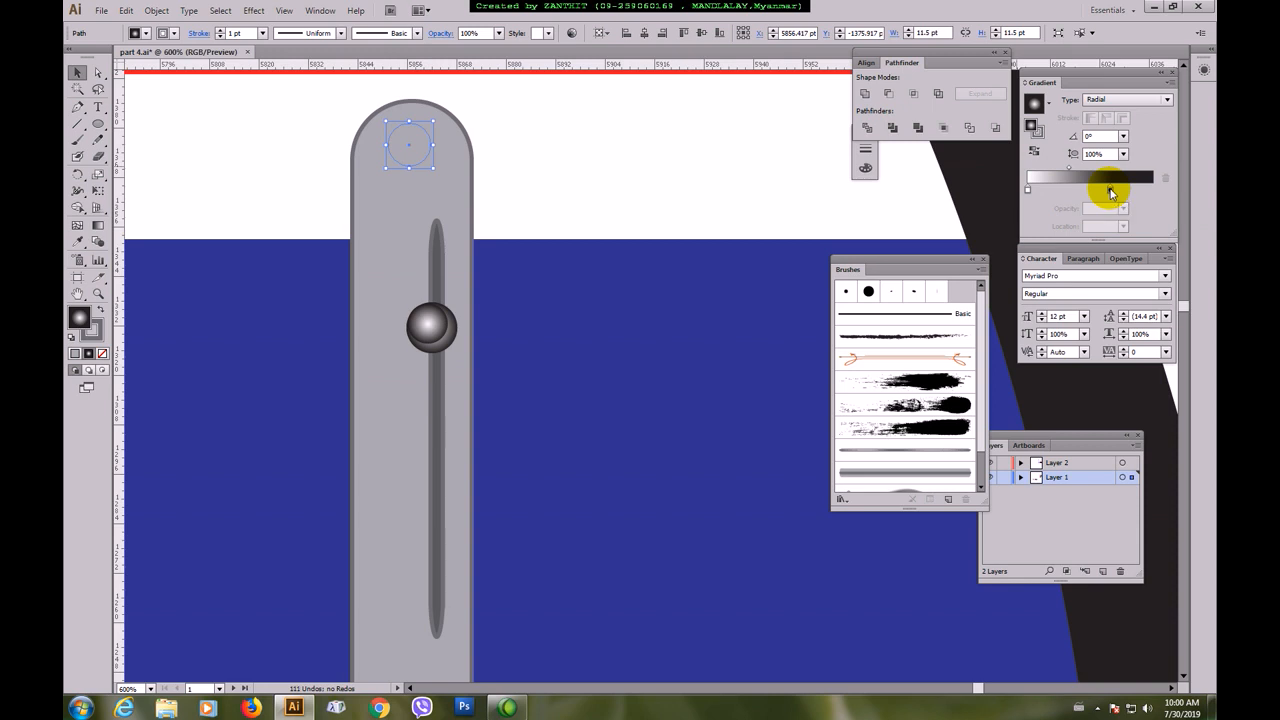
key(ctrl+minus)
key(ctrl+minus)
key(ctrl+minus)
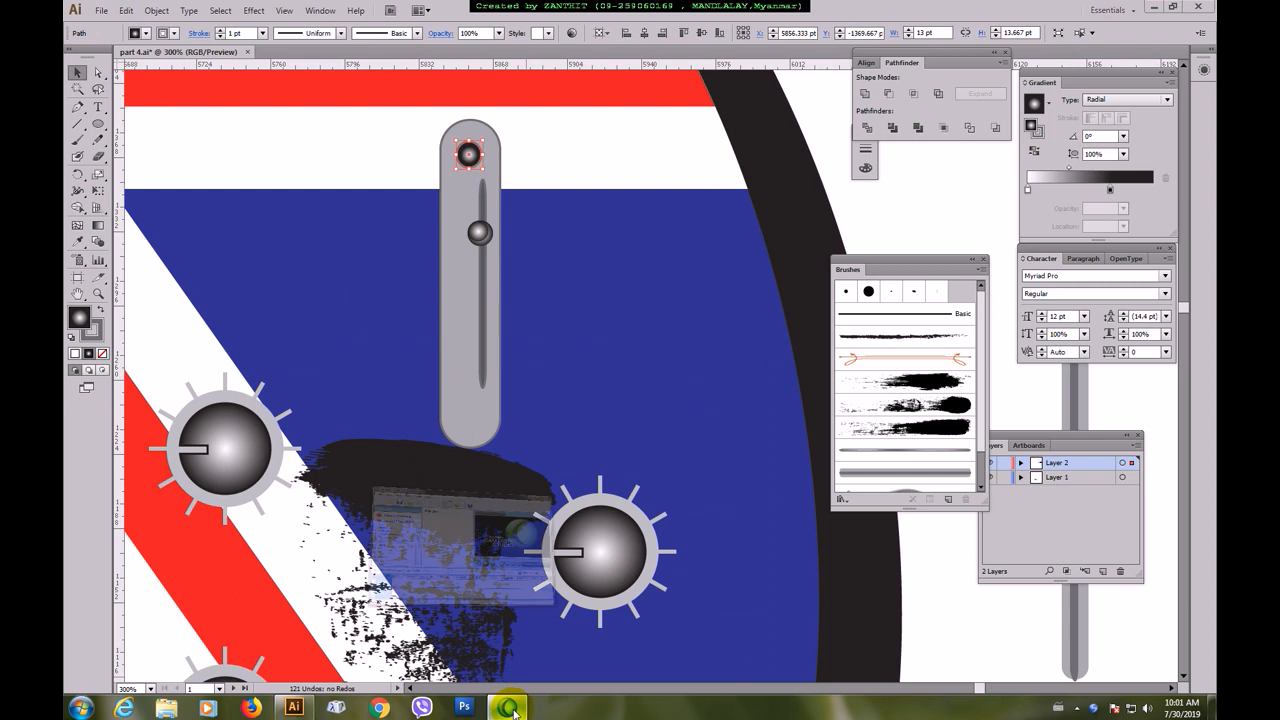
click(512, 711)
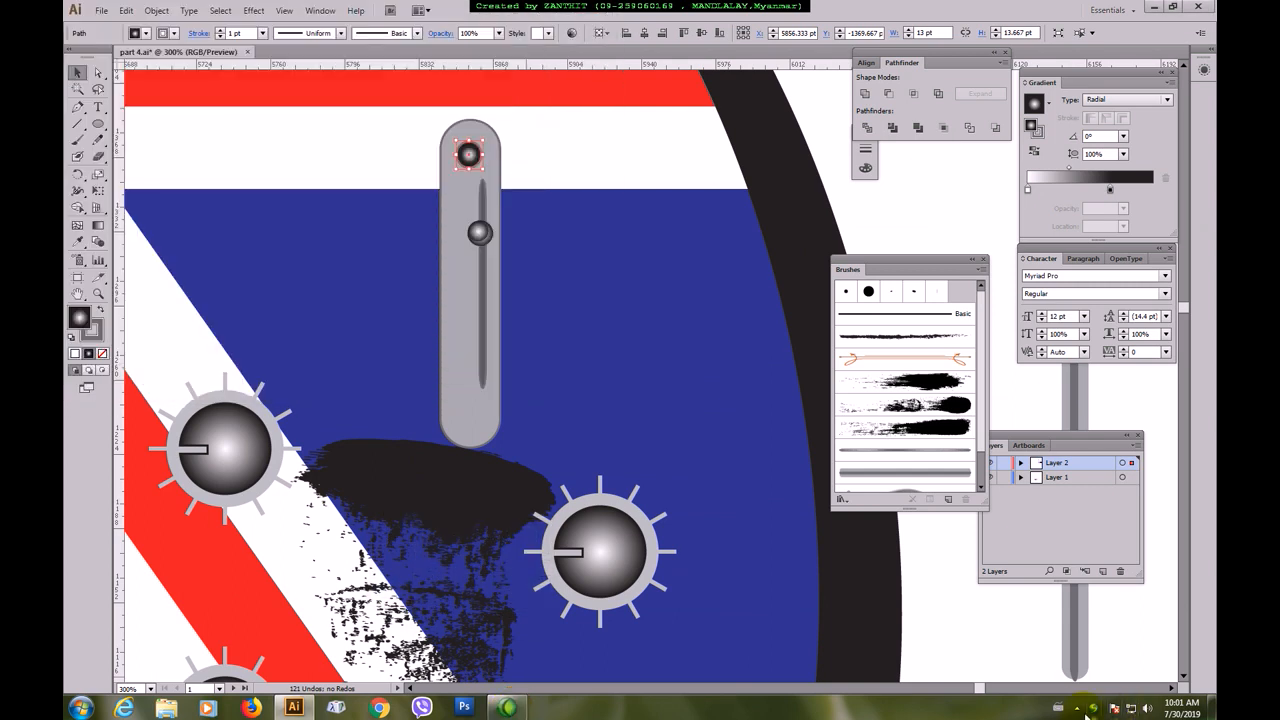
click(1079, 709)
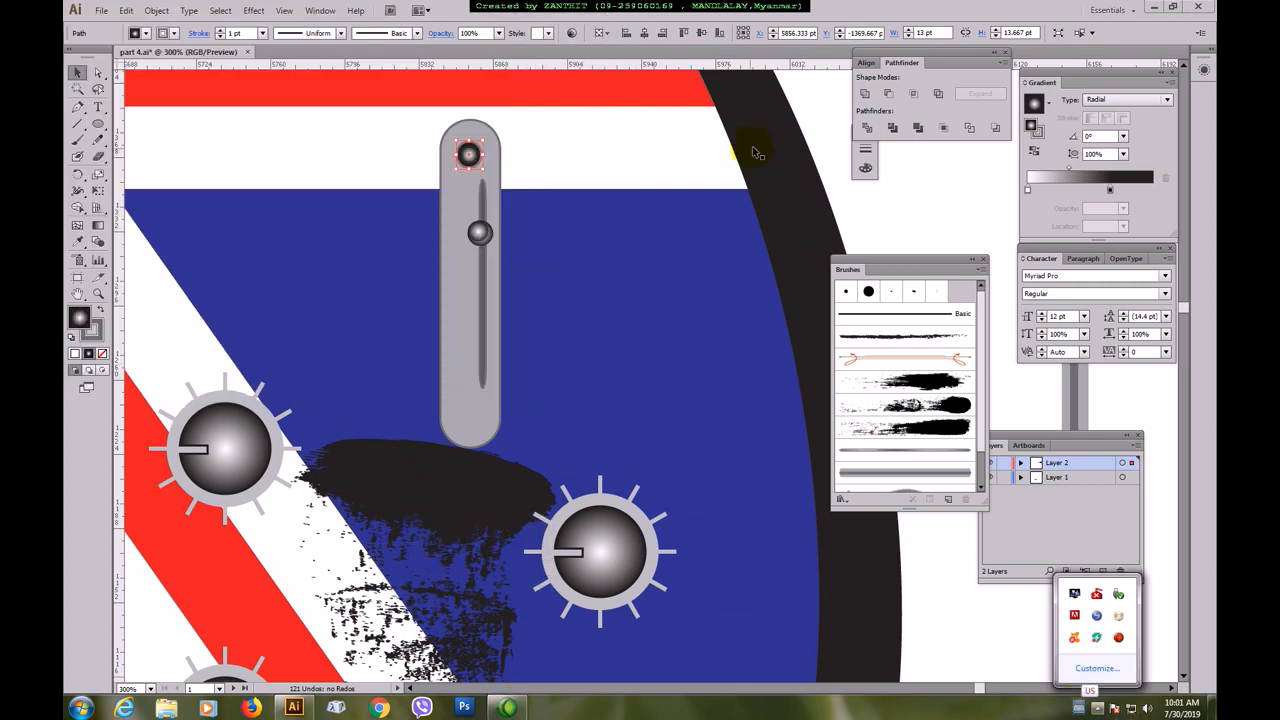
- Move the gradient circle at the plate's upper end about 1 pt right and 2 pt up
click(468, 151)
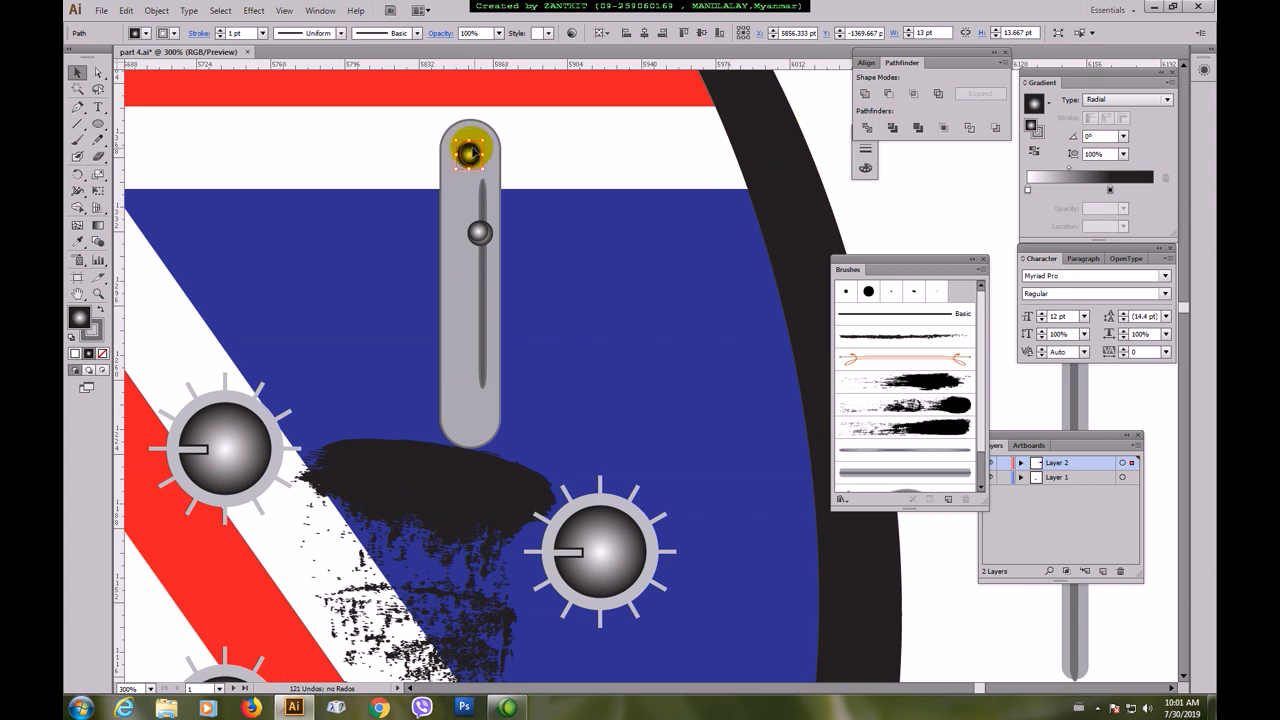
drag(472, 150, 482, 181)
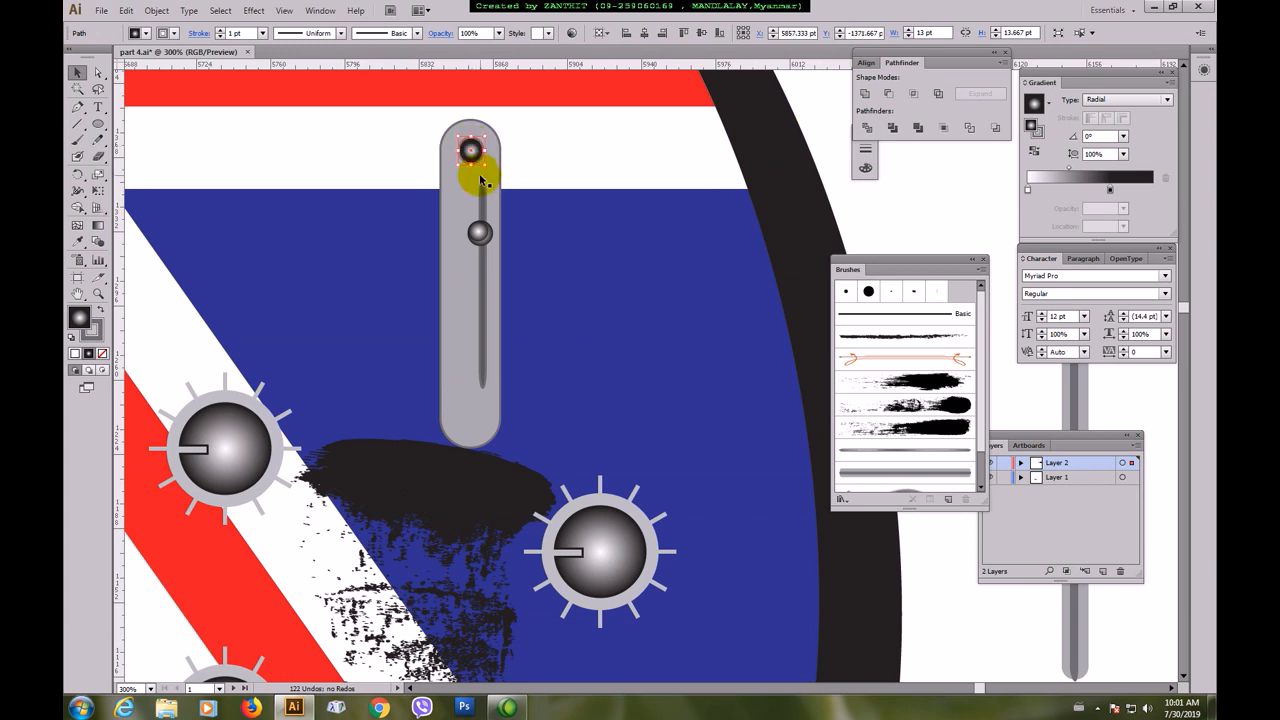
key(ctrl+plus)
drag(480, 131, 619, 343)
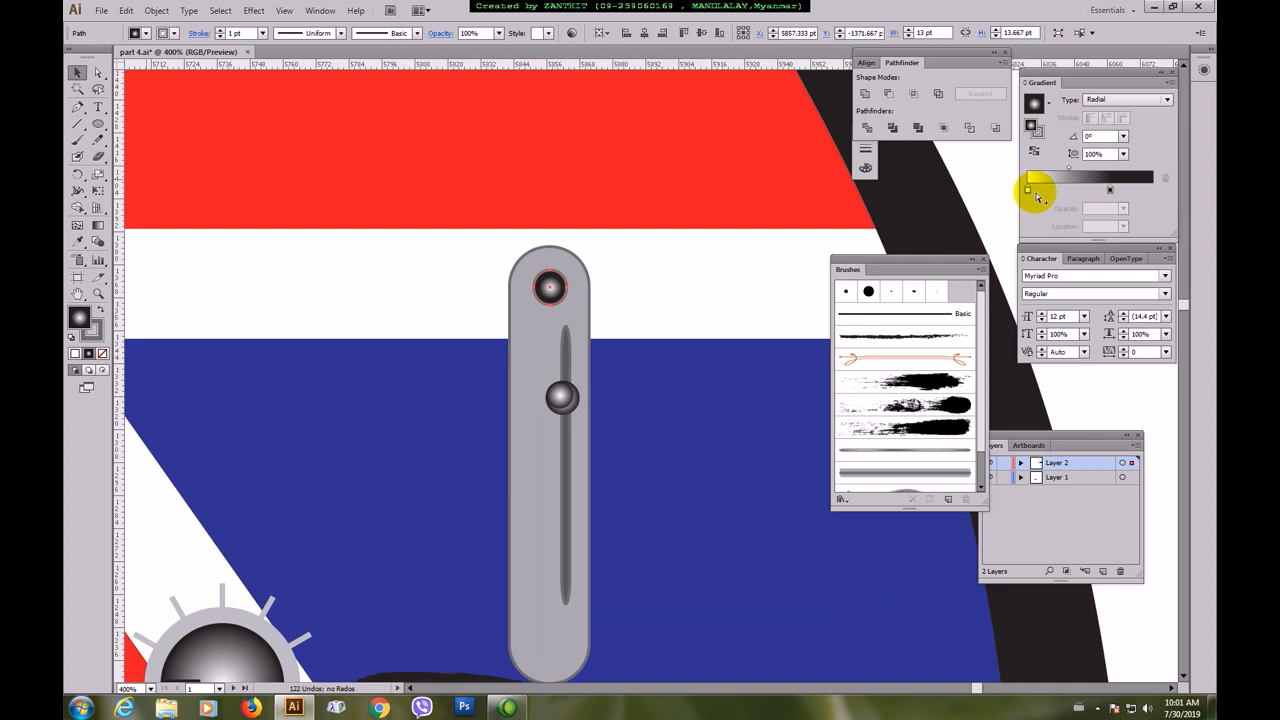
- Set the upper circle's radial gradient with the white stop at about 48% and the dark stop at the outer end
mouse_move(1030, 191)
mouse_down()
mouse_move(1145, 190)
mouse_move(1027, 195)
mouse_up()
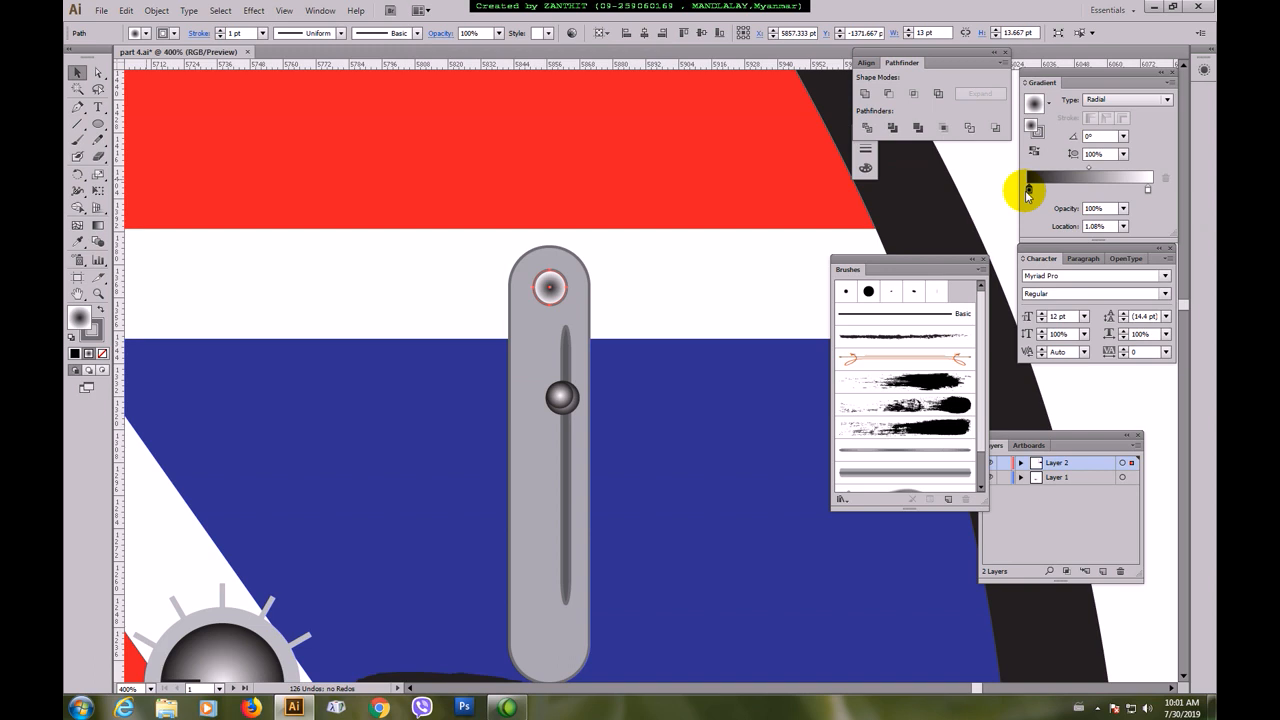
drag(1028, 192, 1151, 189)
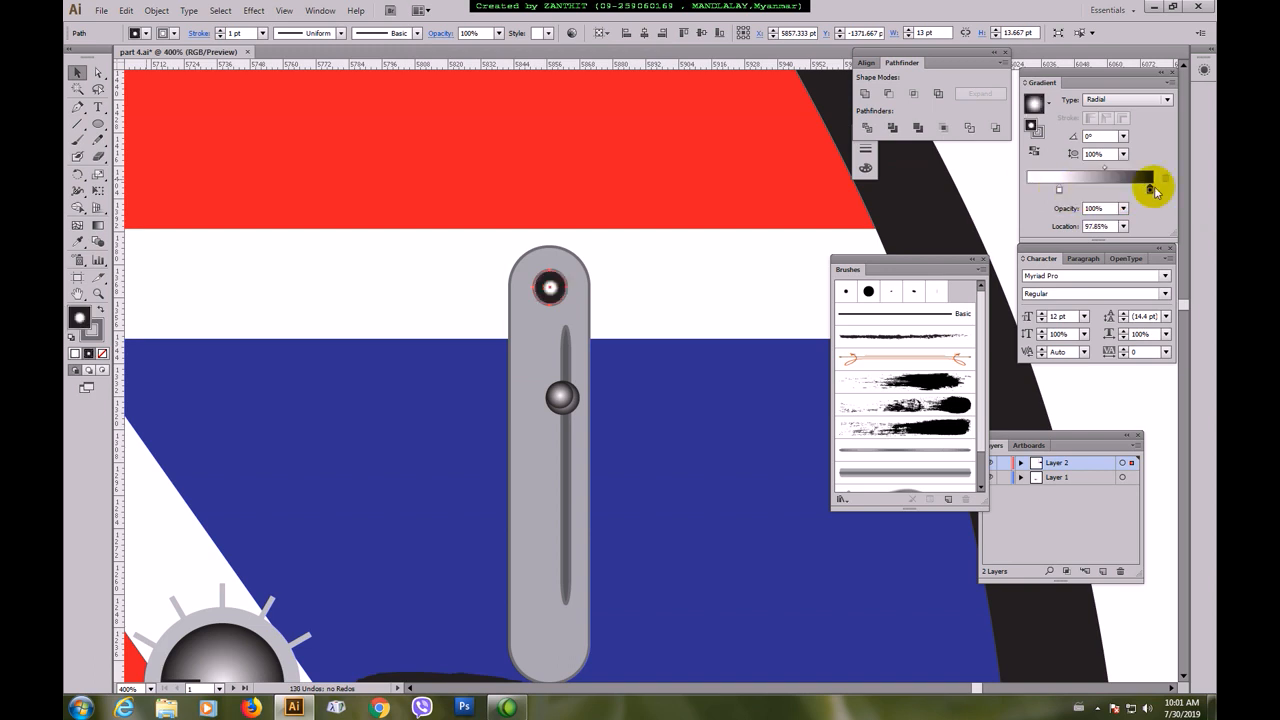
drag(1055, 191, 1091, 192)
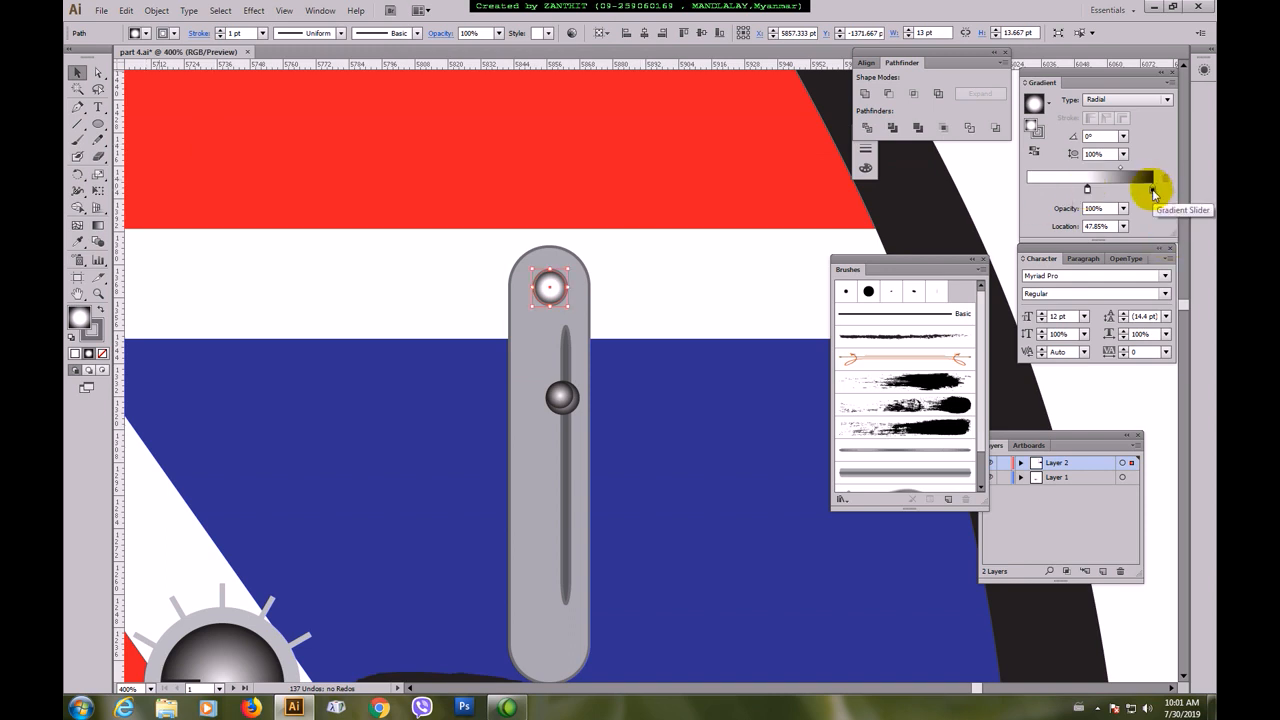
- Recolour the outer gradient stop of the upper circle to mid grey and remove the circle's stroke
double_click(1152, 190)
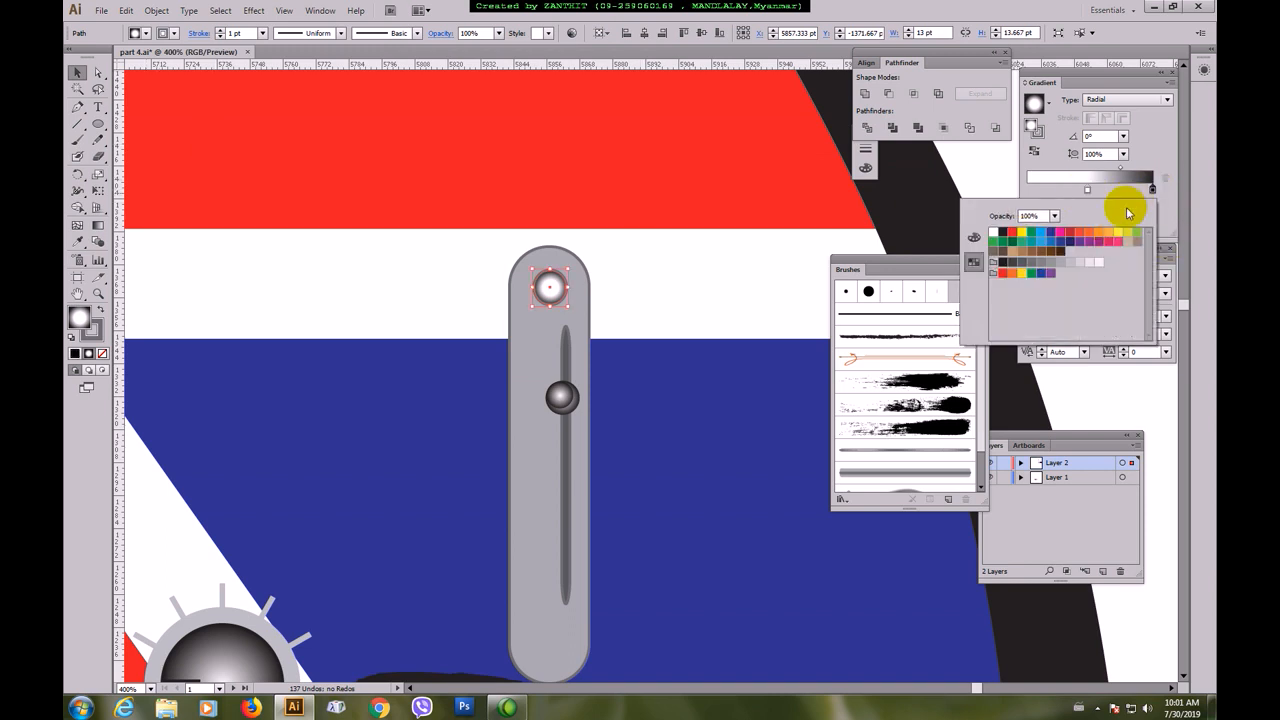
click(1040, 264)
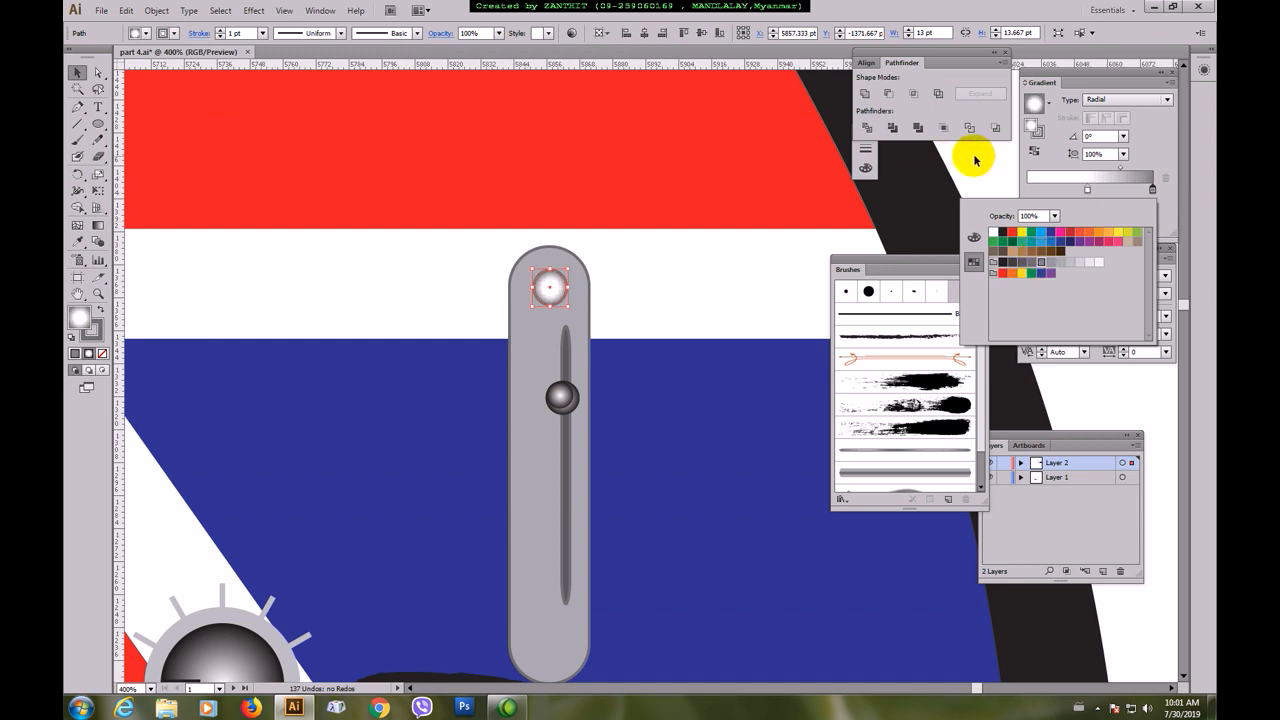
click(172, 35)
click(72, 57)
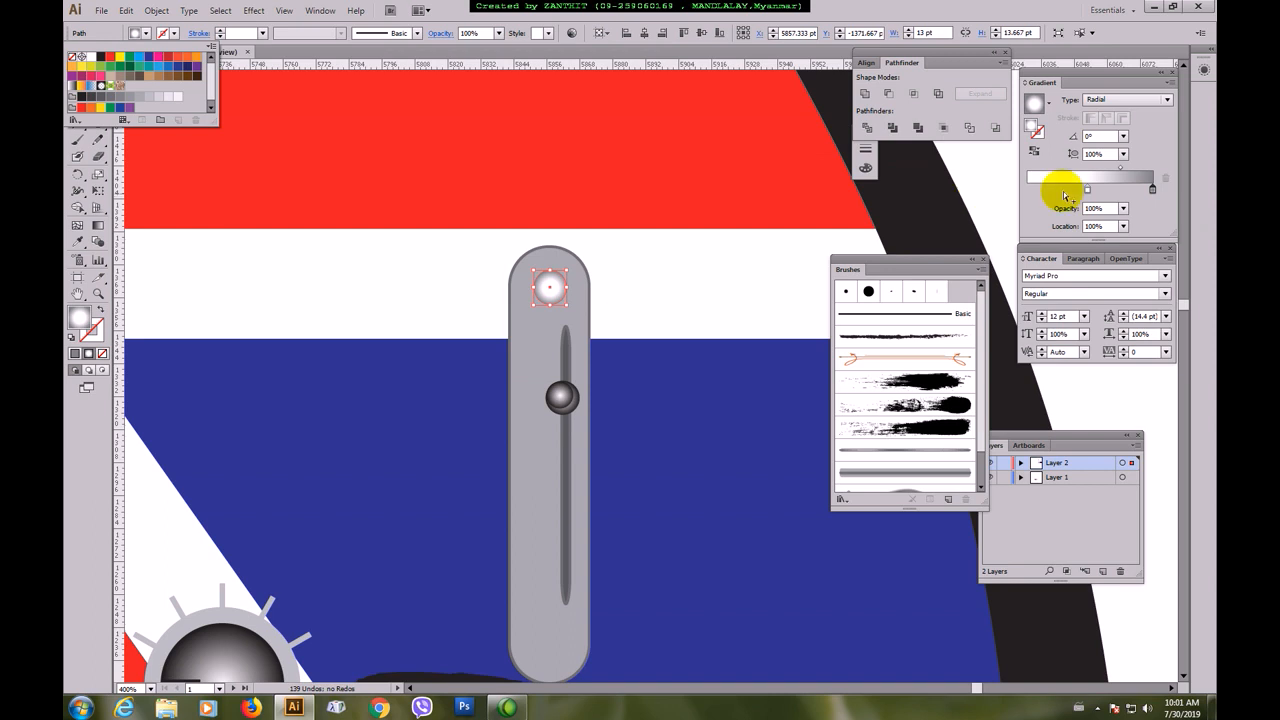
- Move the outer grey gradient stop of the upper circle inward to about 87%
click(1152, 190)
drag(1152, 190, 1136, 190)
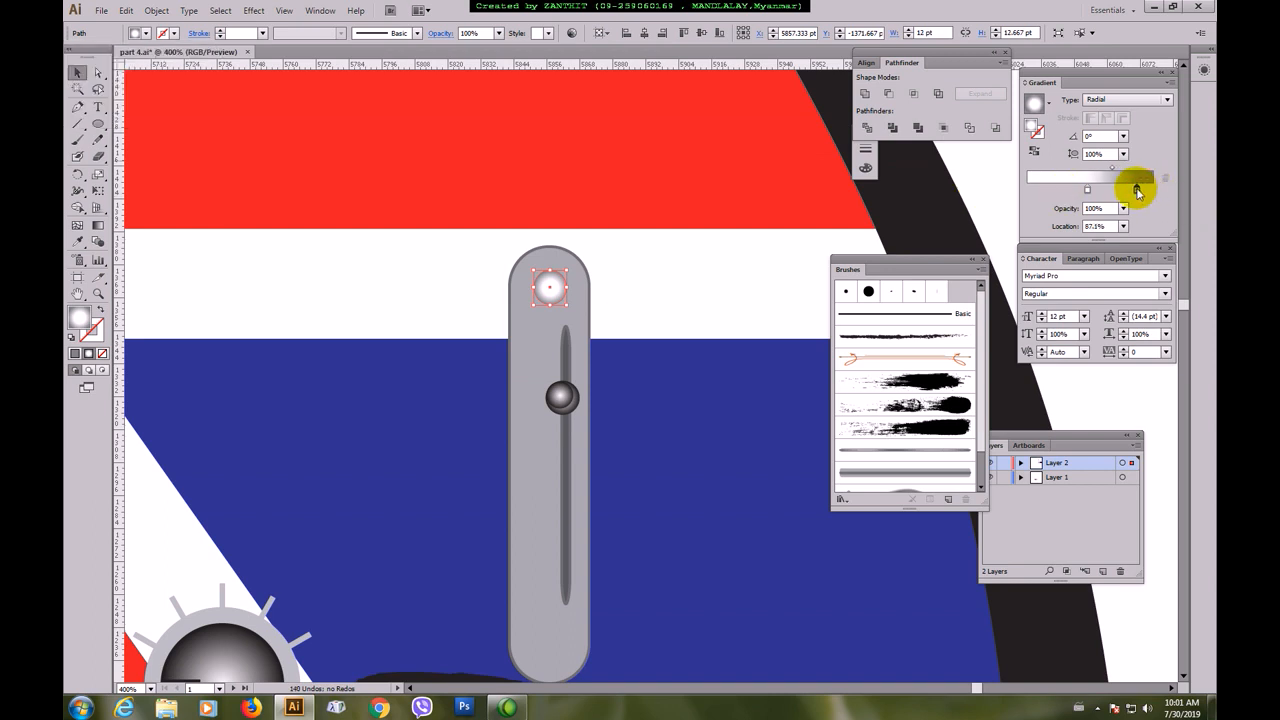
click(981, 206)
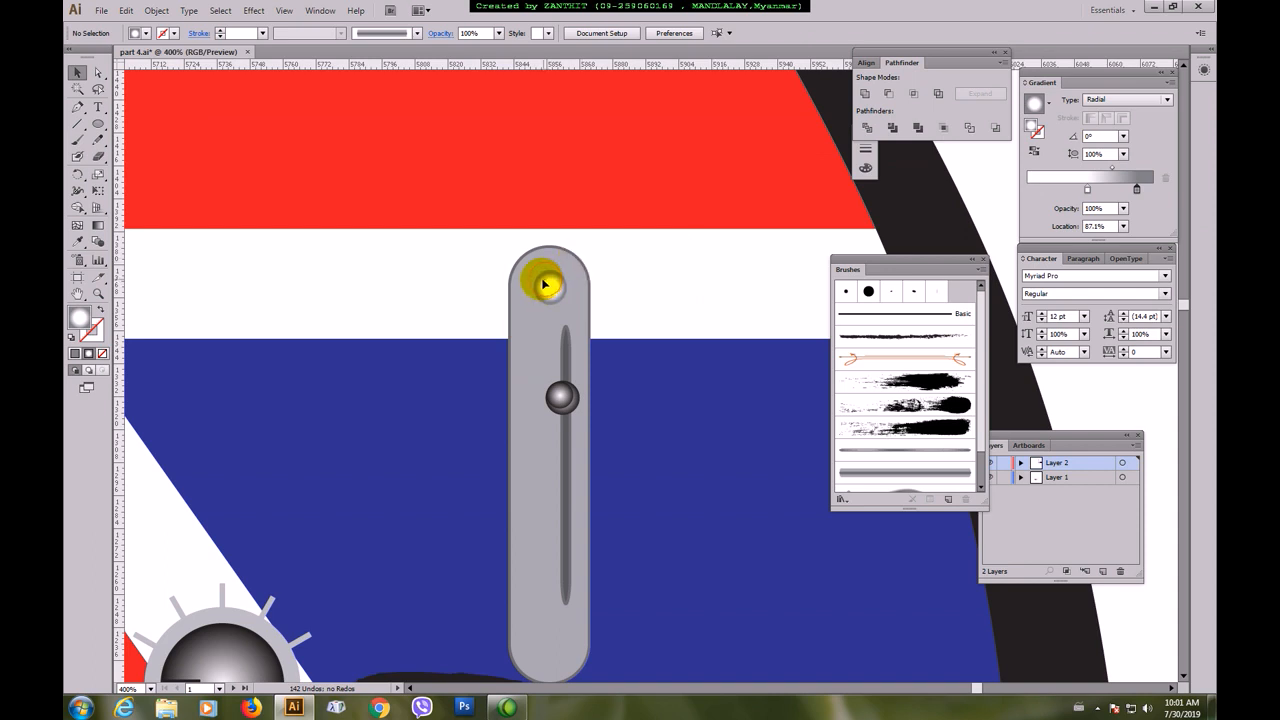
- Place a copy of the upper gradient circle at the plate's lower end as a second screw
click(568, 289)
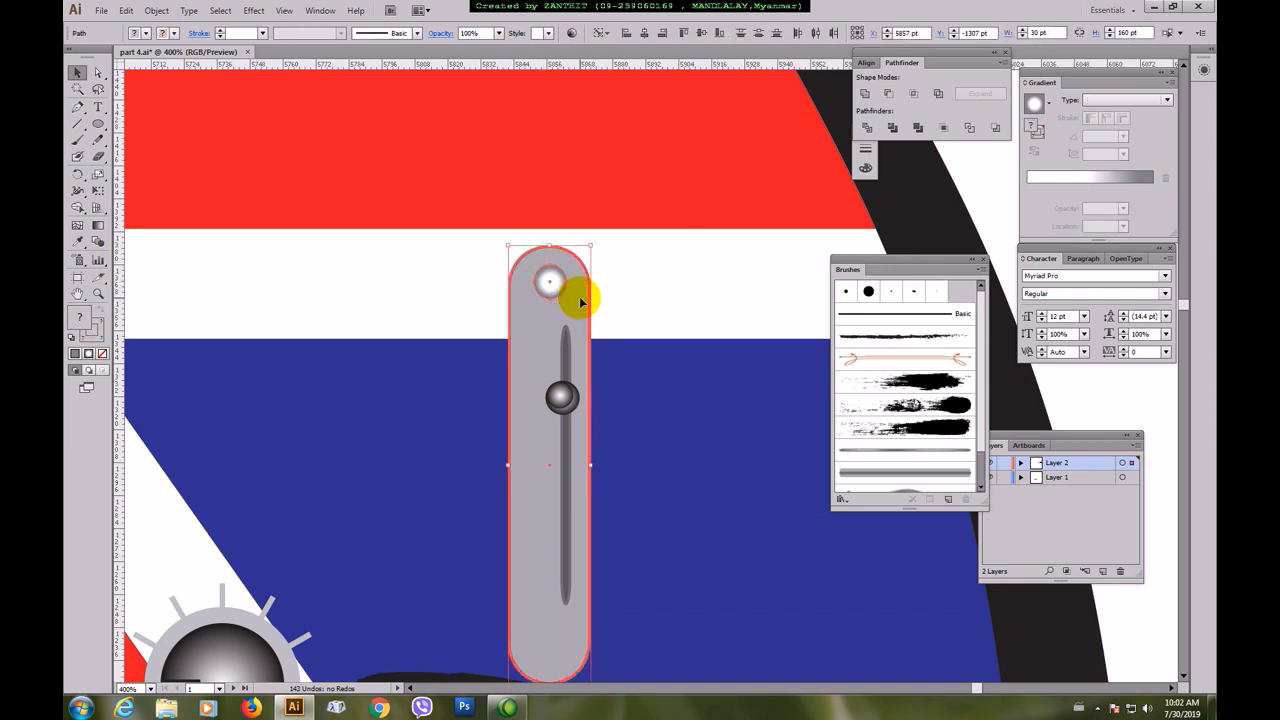
click(986, 183)
click(549, 288)
drag(549, 292, 603, 500)
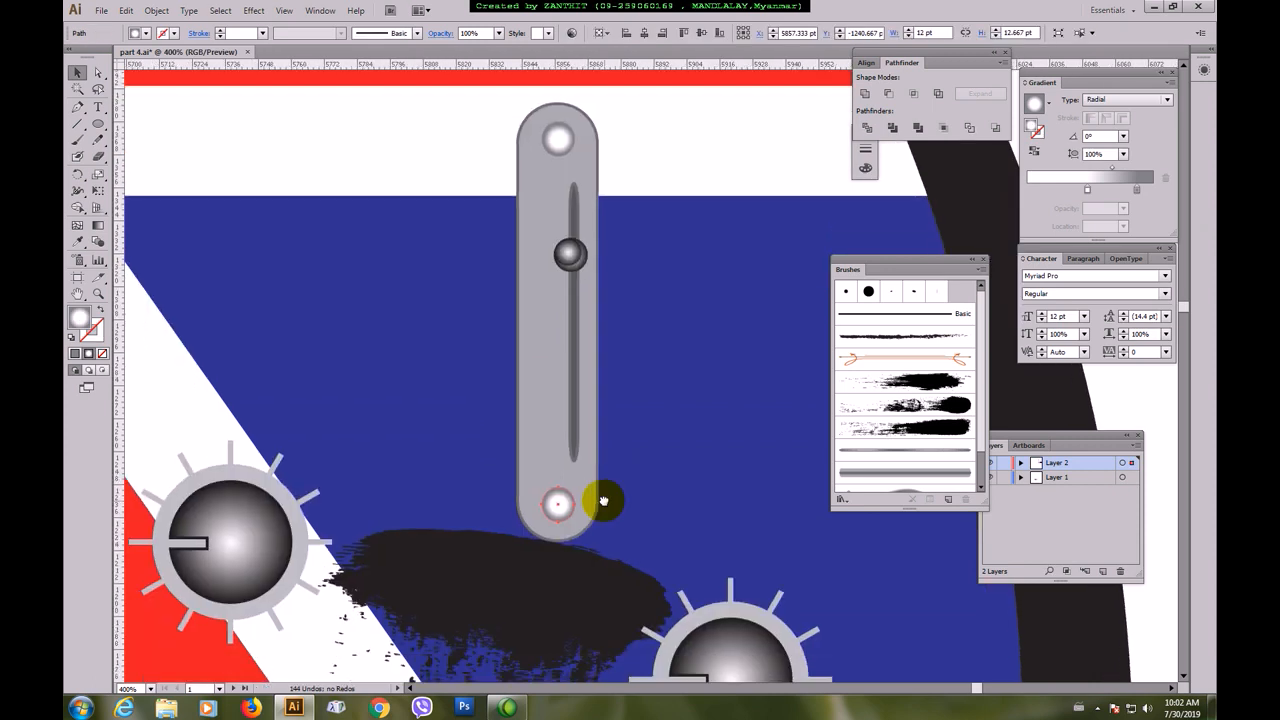
- Group the plate, slot, knob and both screw circles into one switch object
click(543, 443)
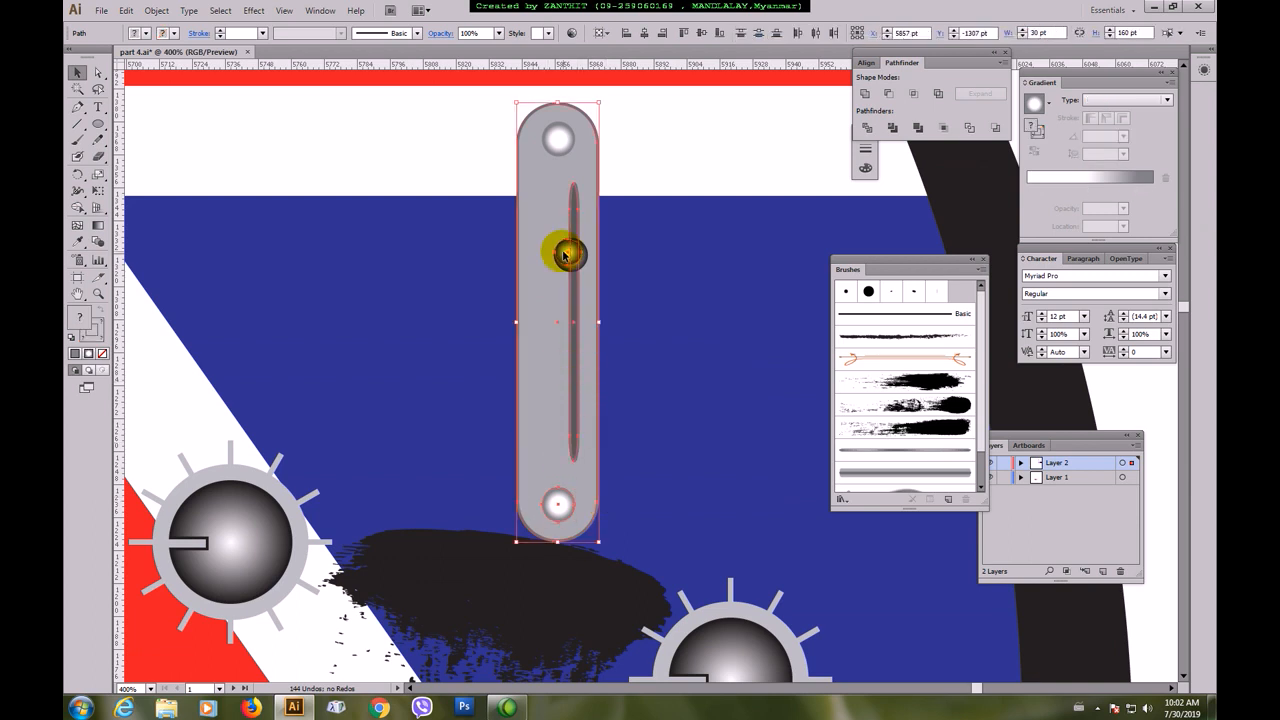
key(ctrl+g)
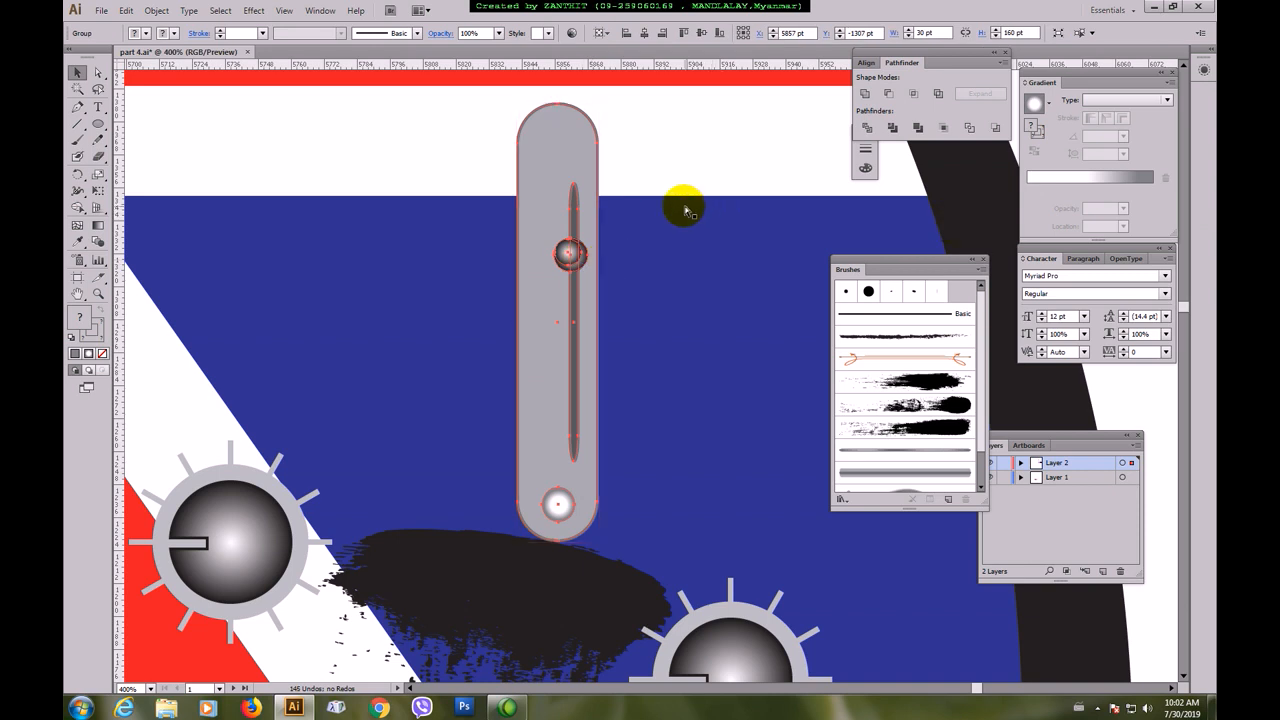
key(ctrl+z)
shift+click(564, 143)
key(ctrl+g)
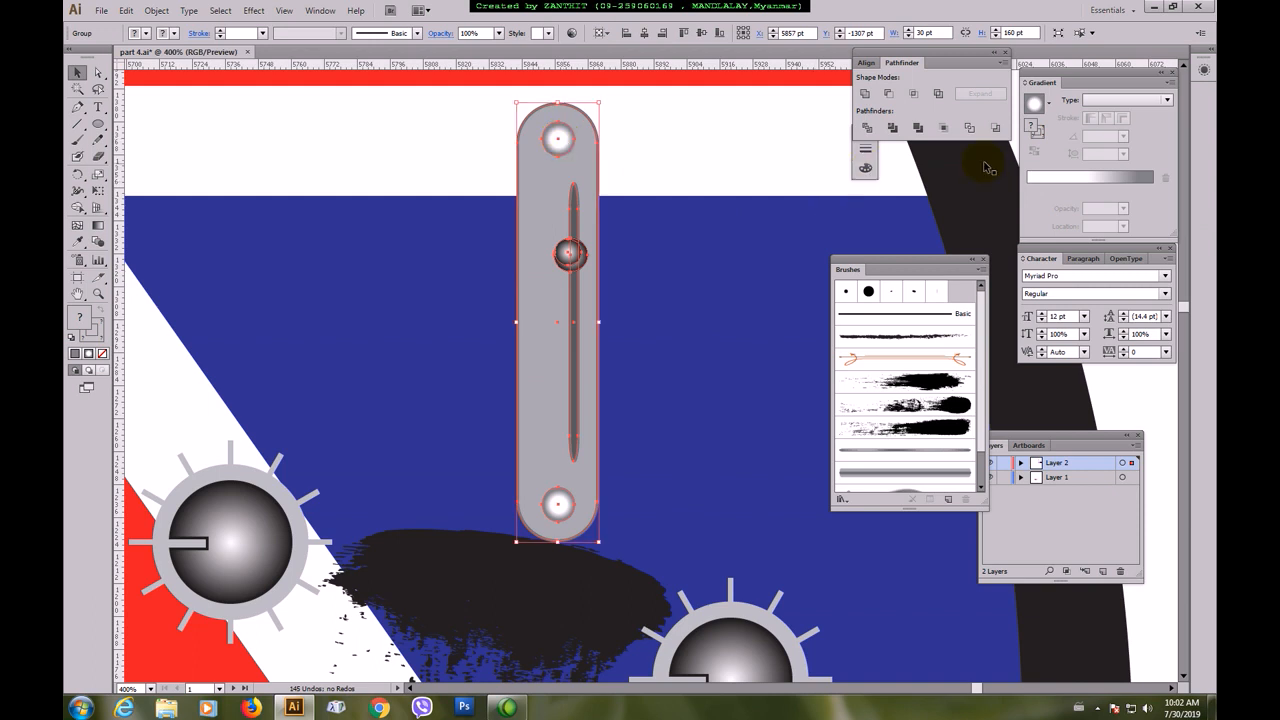
click(629, 220)
click(546, 203)
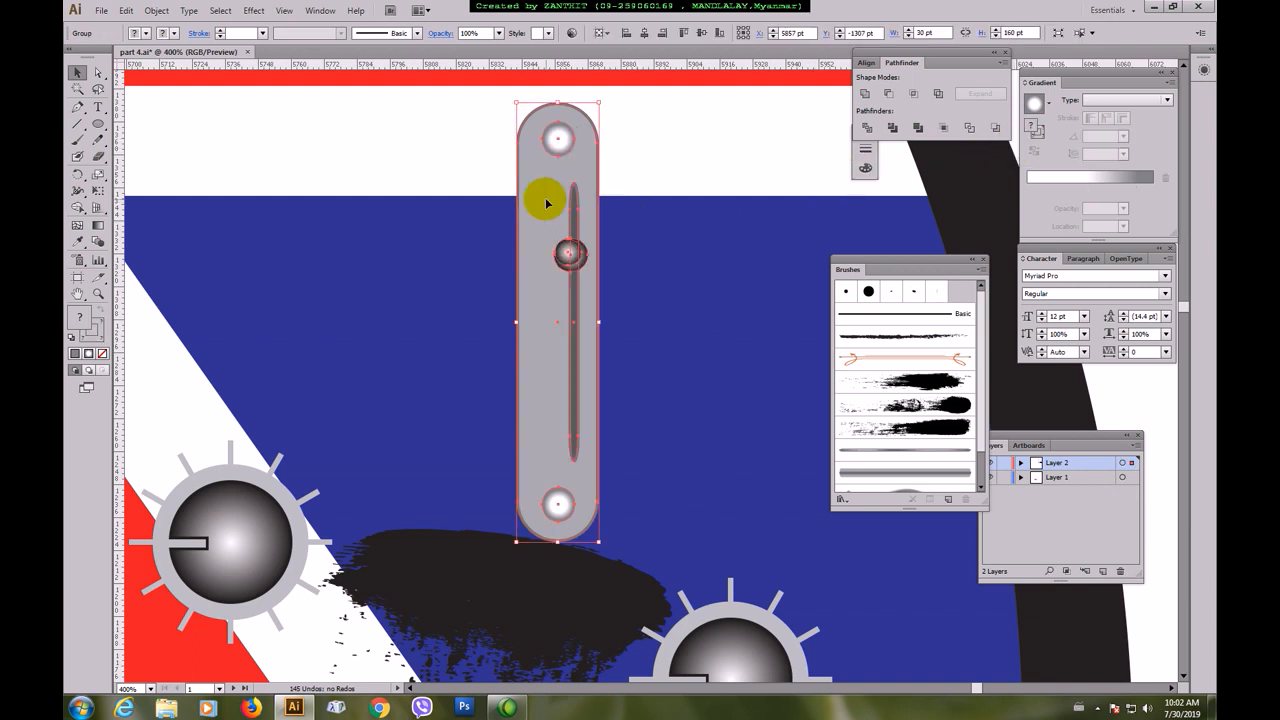
- Rotate the switch group counterclockwise to a slant and move it up across the red and white stripes
key(ctrl+minus)
key(ctrl+minus)
key(ctrl+minus)
key(ctrl+minus)
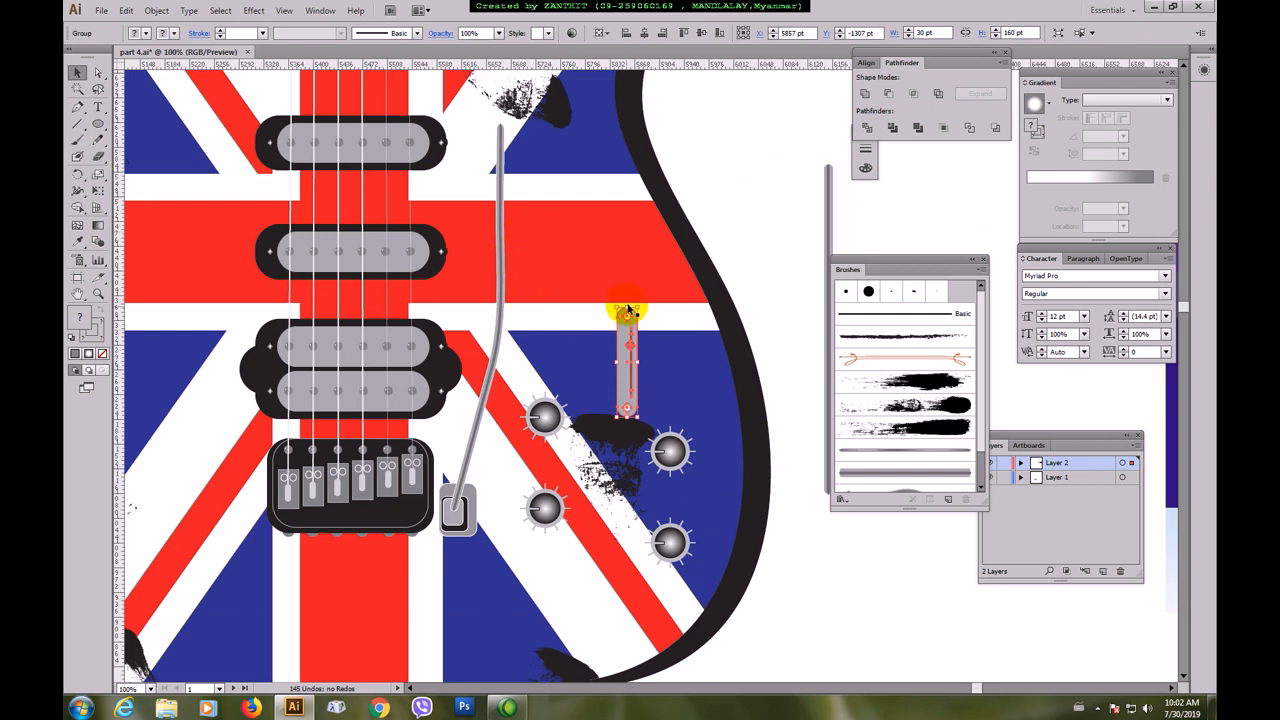
drag(638, 303, 600, 298)
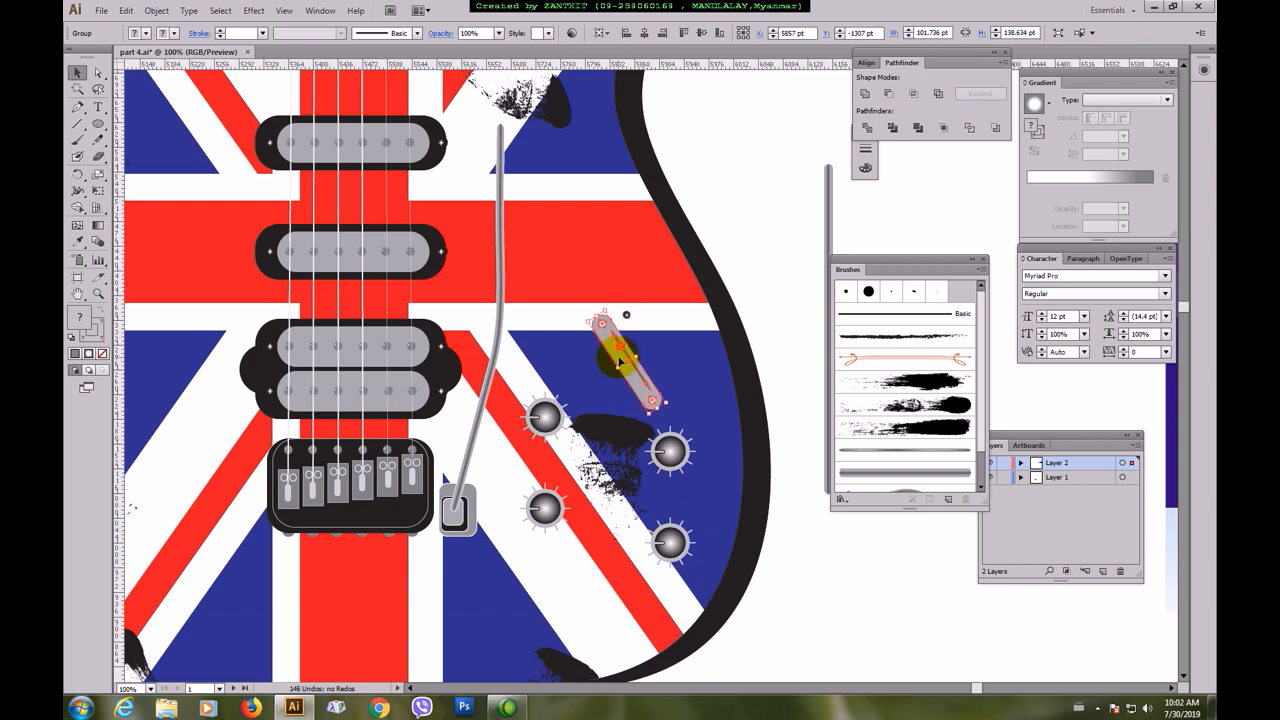
key(ctrl+z)
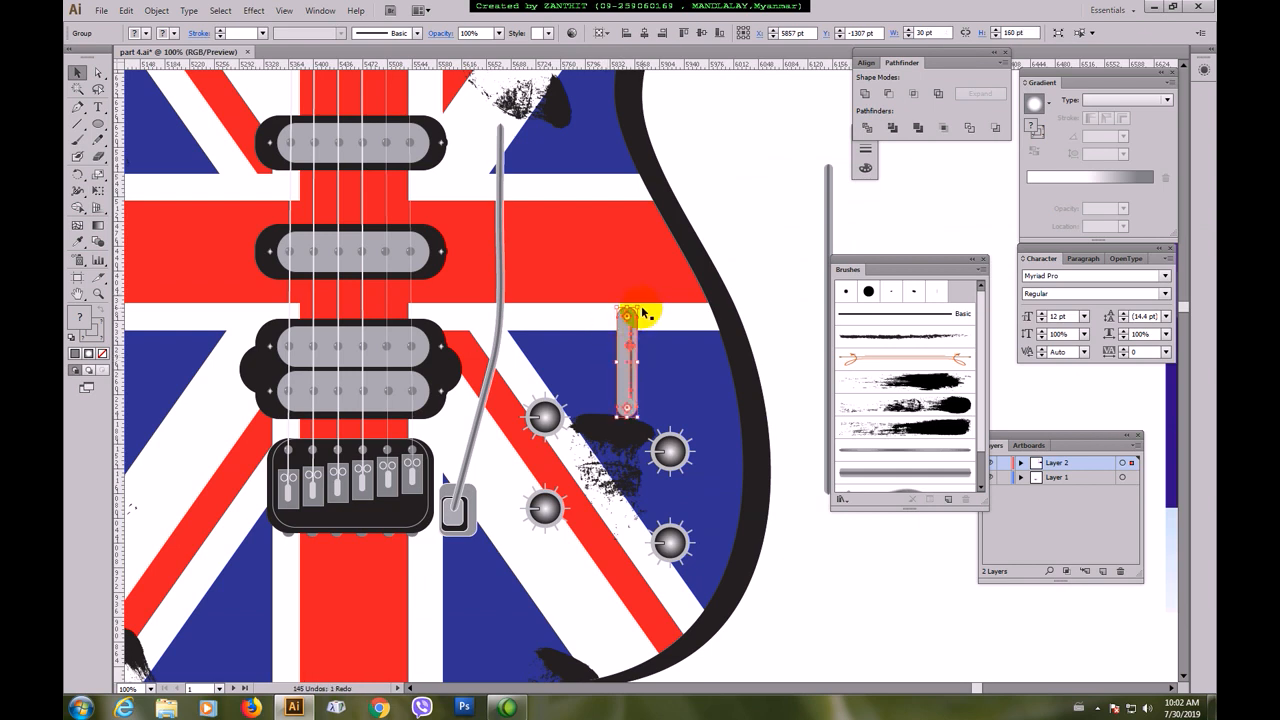
drag(637, 303, 600, 297)
drag(627, 372, 626, 316)
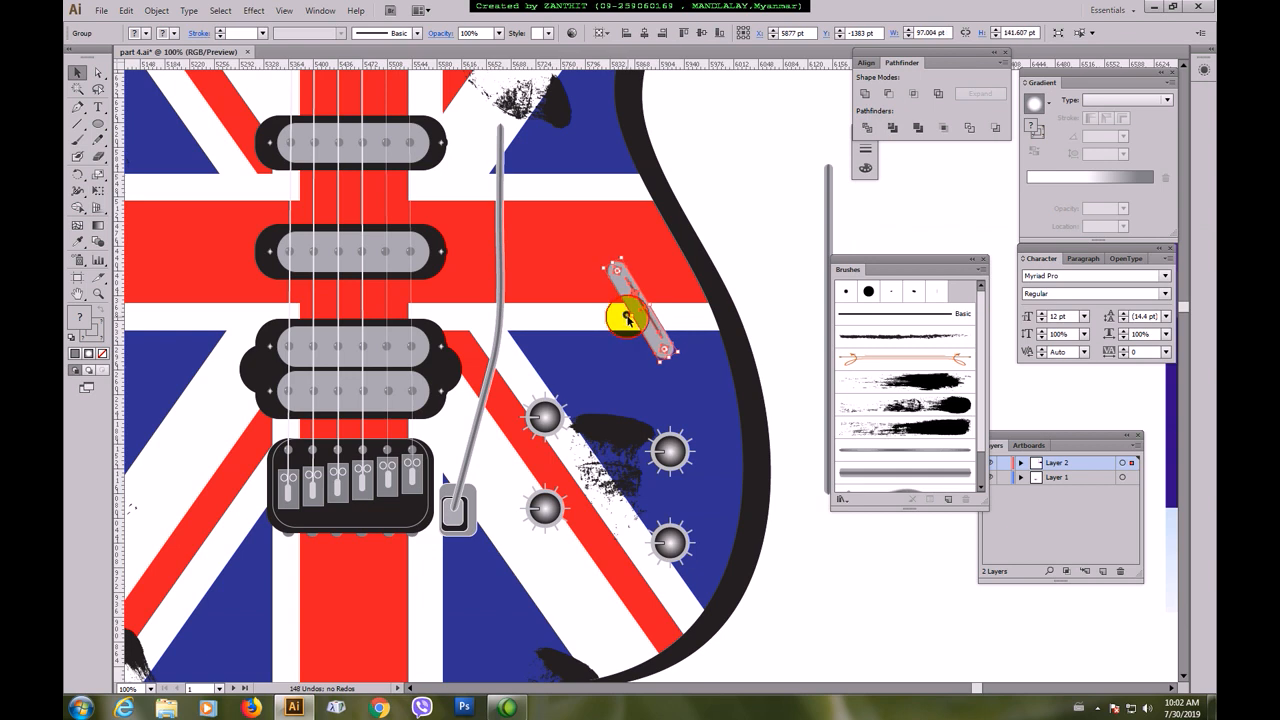
- Delete the stray dark circle left beside the slanted switch
click(626, 318)
key(ctrl+2)
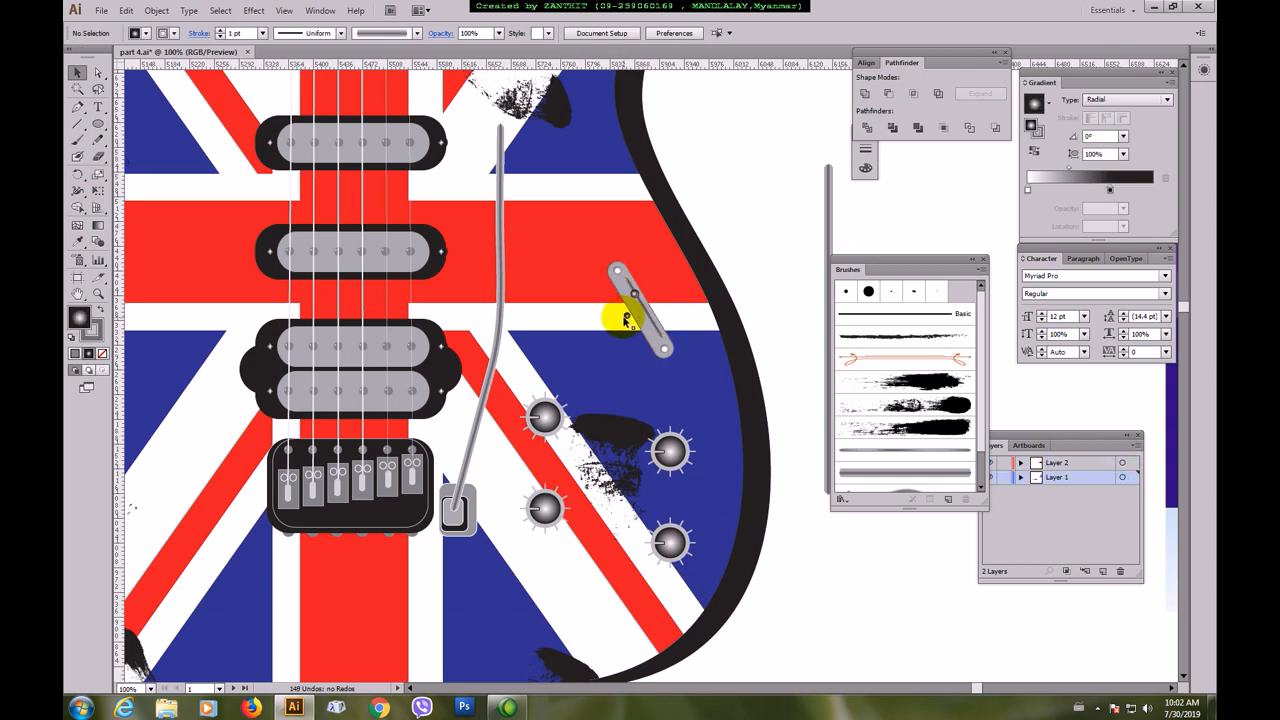
click(627, 318)
key(Delete)
- Move the switch group about 22 pt left and 7 pt up, and rotate it slightly clockwise
drag(636, 320, 616, 312)
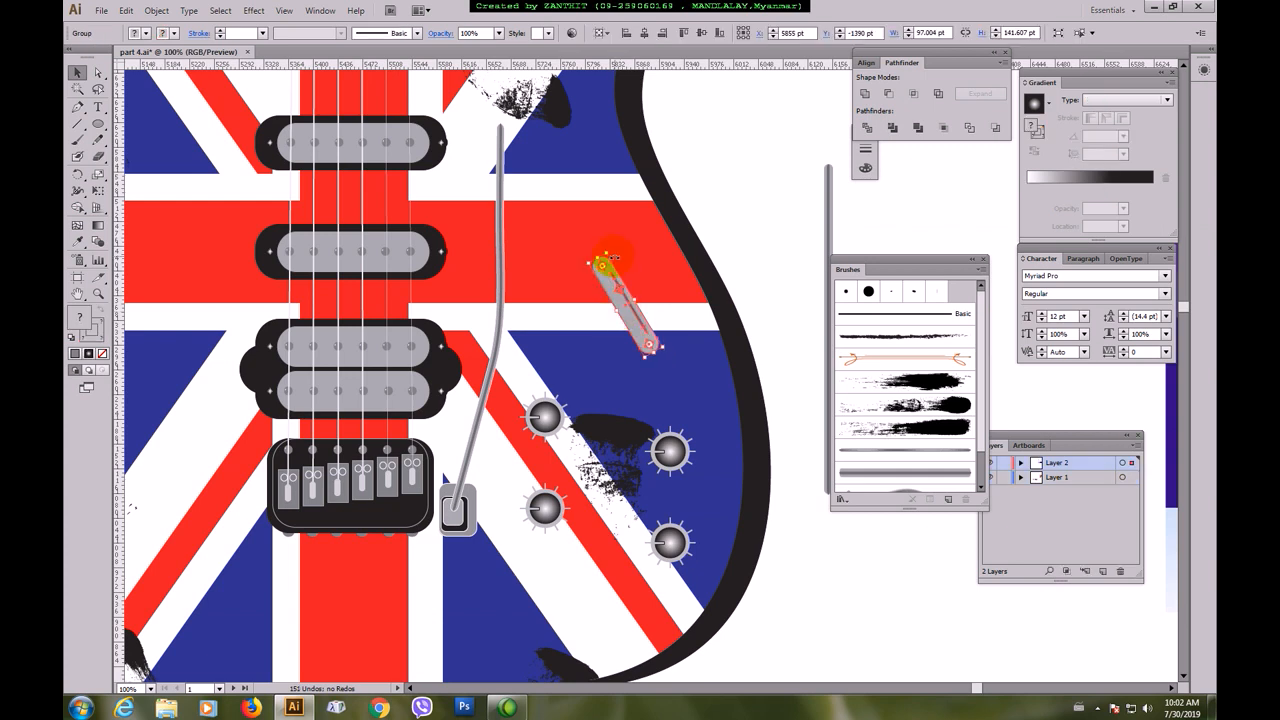
drag(606, 252, 610, 242)
click(724, 218)
- Delete the spare vertical rod standing beside the guitar body
key(ctrl+minus)
key(ctrl+minus)
key(ctrl+minus)
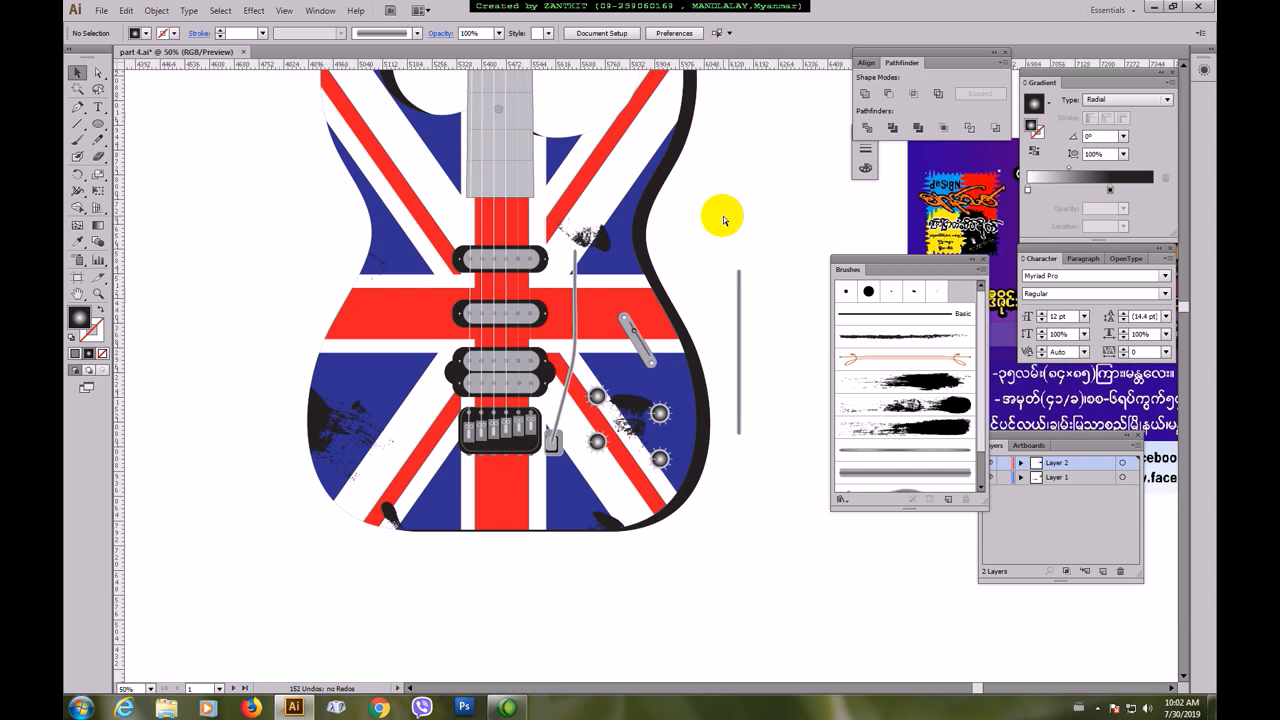
click(710, 358)
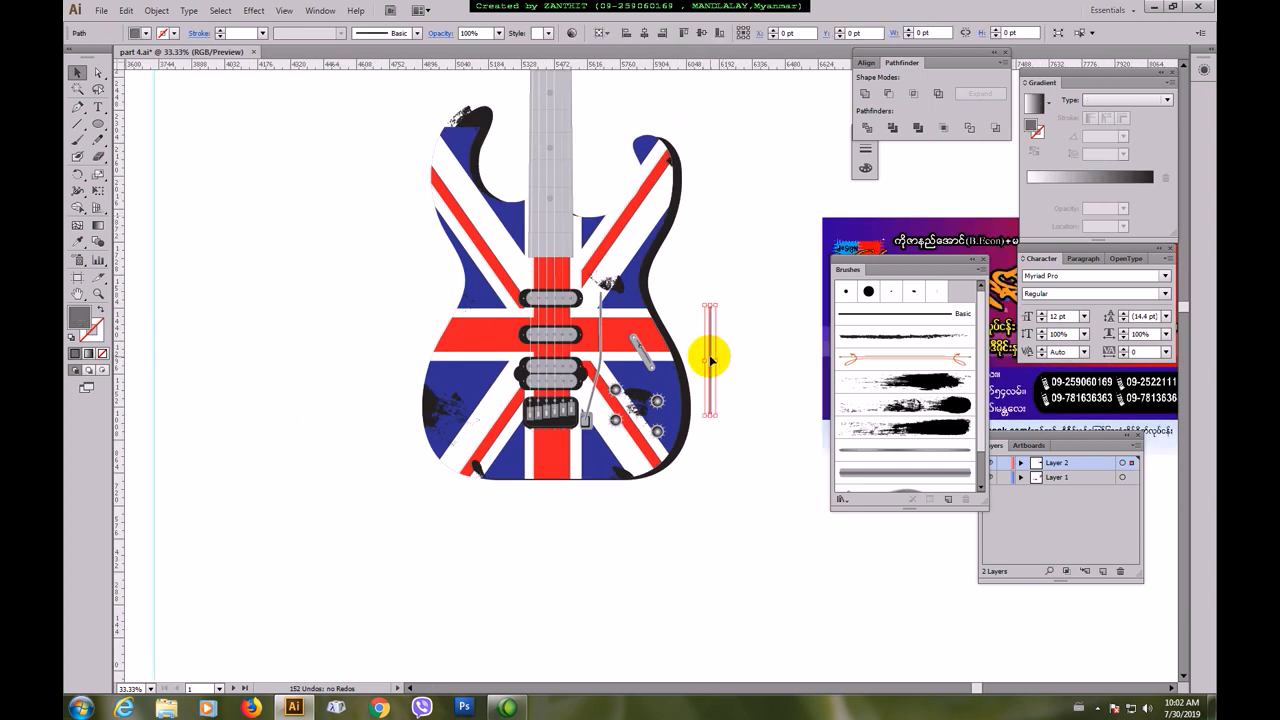
key(shift+x)
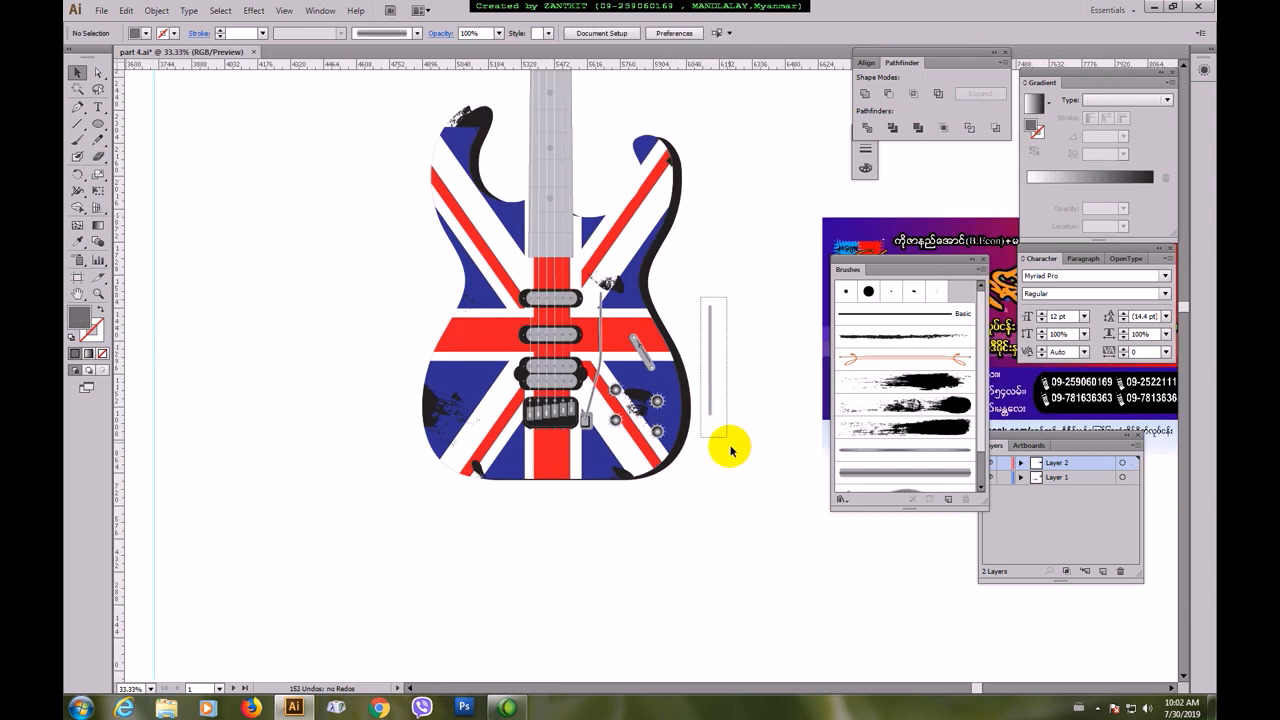
key(Delete)
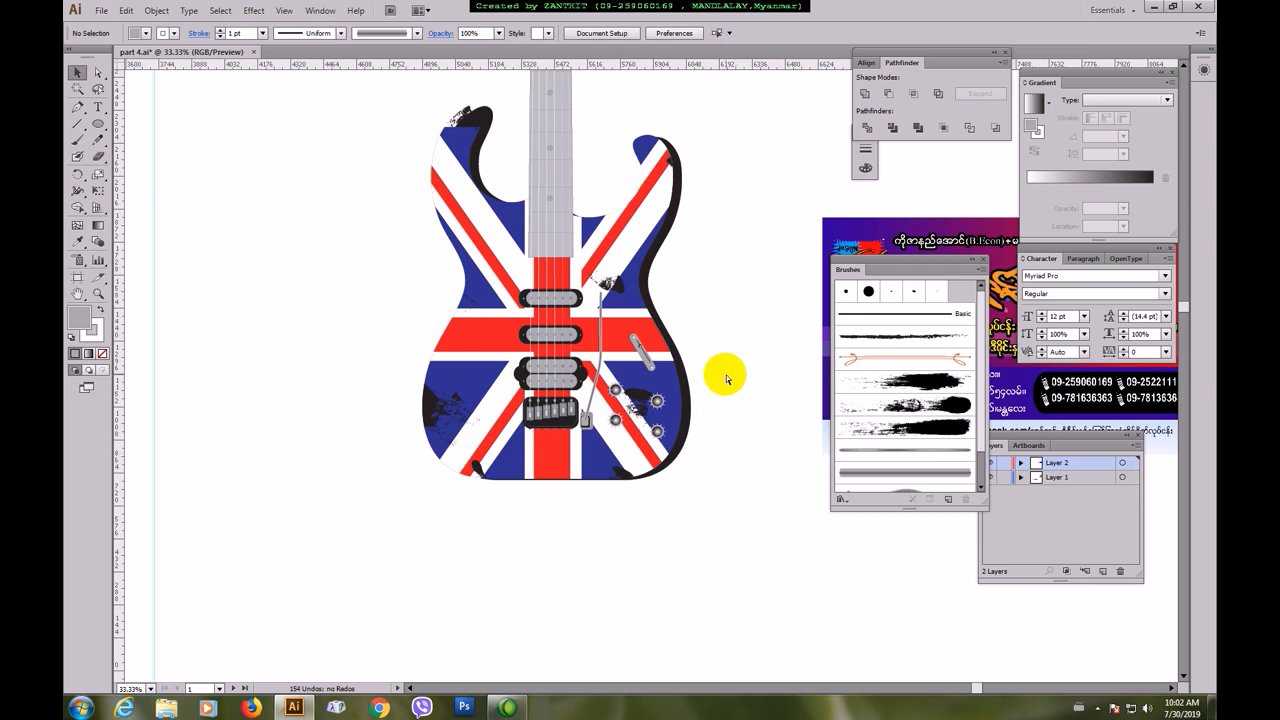
- Draw a grey hexagon about 102 by 88 pt above and to the left of the guitar's headstock
scroll(724, 374, down, 2)
drag(623, 397, 591, 424)
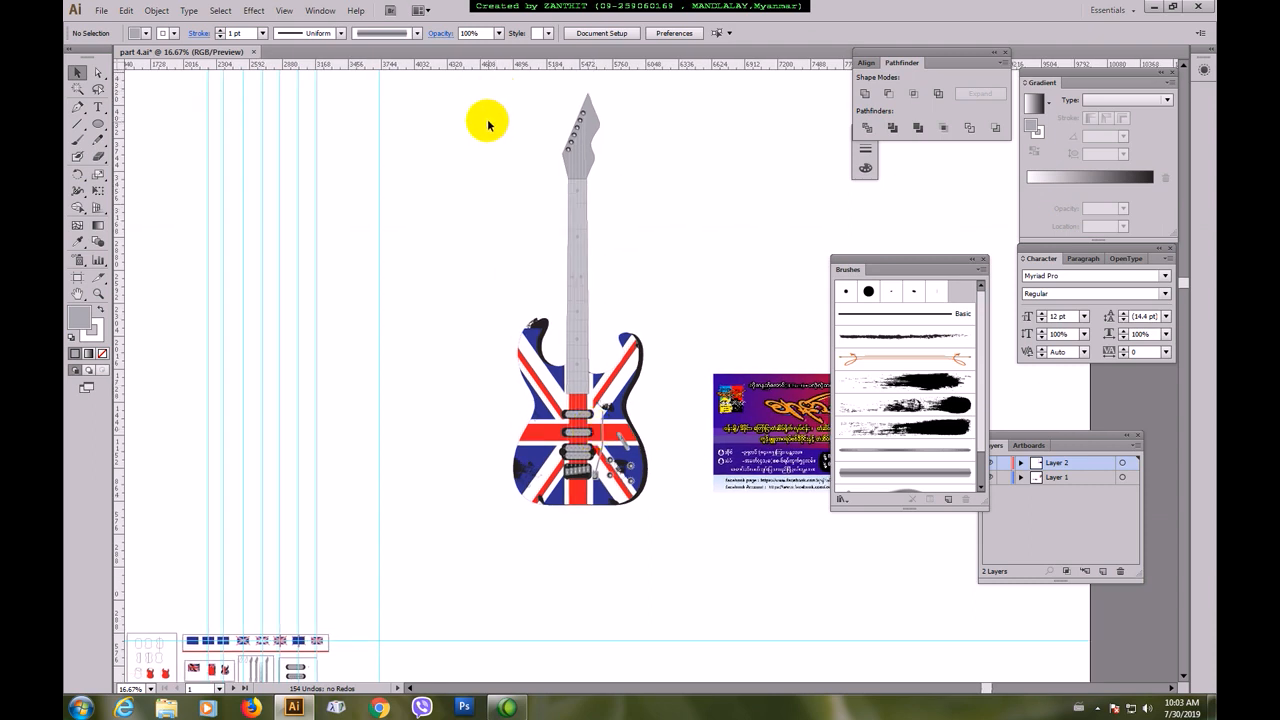
key(ctrl+equal)
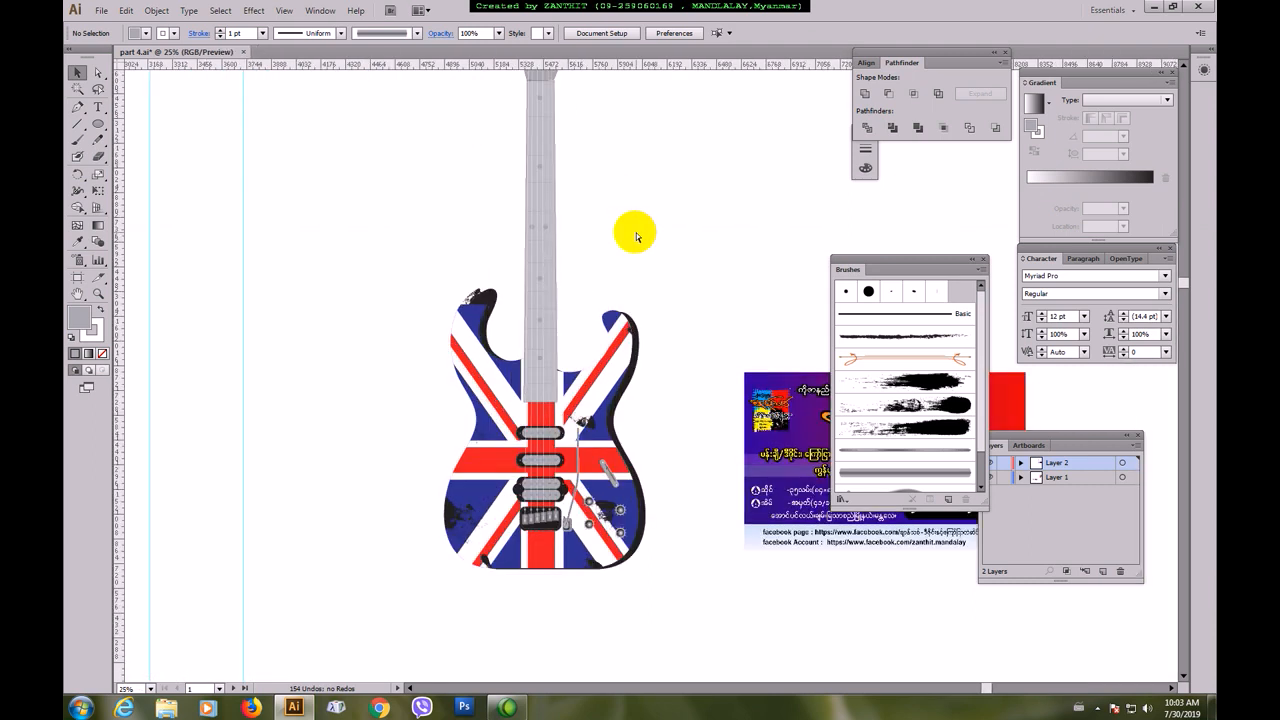
key(ctrl+equal)
drag(483, 169, 489, 387)
drag(546, 98, 524, 327)
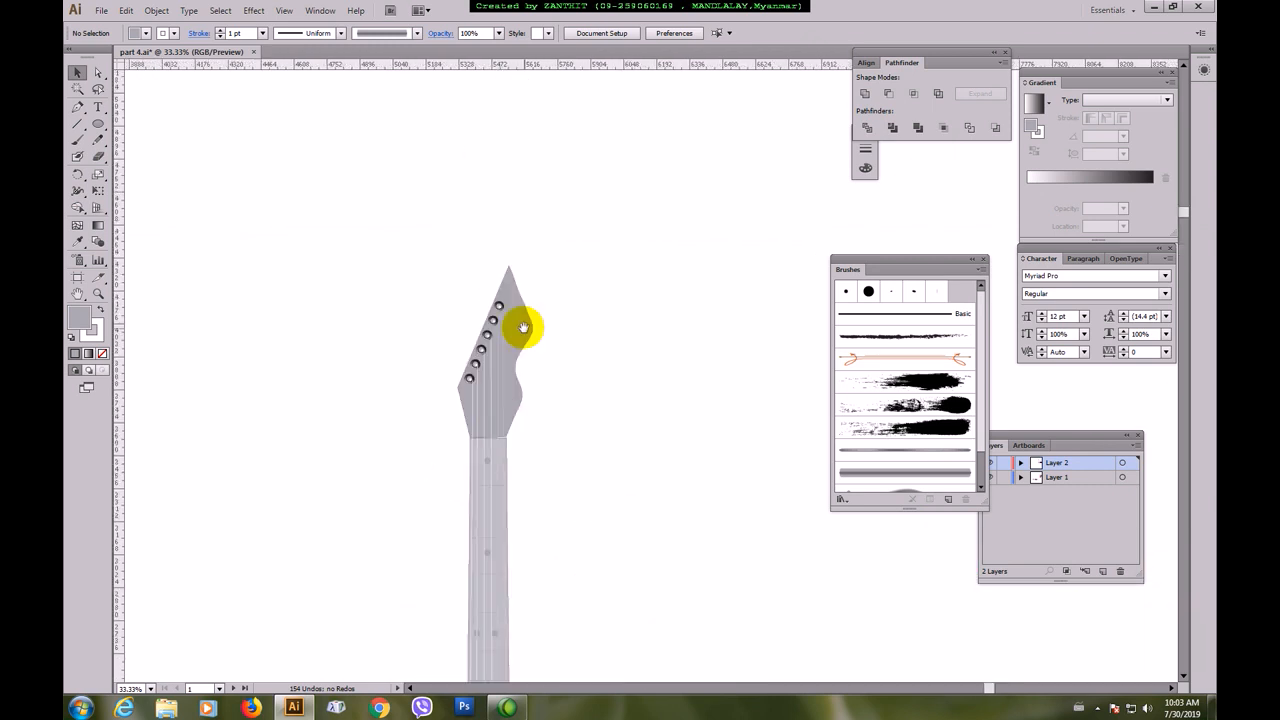
key(ctrl+equal)
key(ctrl+equal)
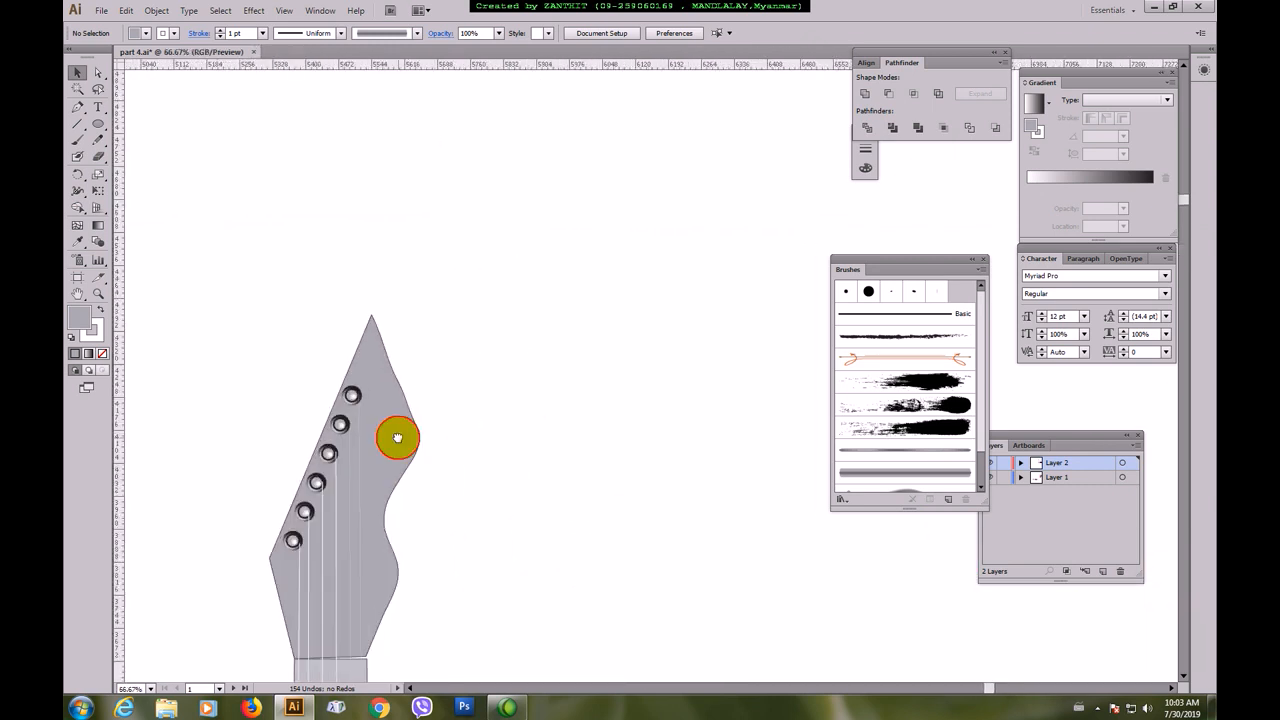
drag(397, 438, 500, 402)
click(97, 124)
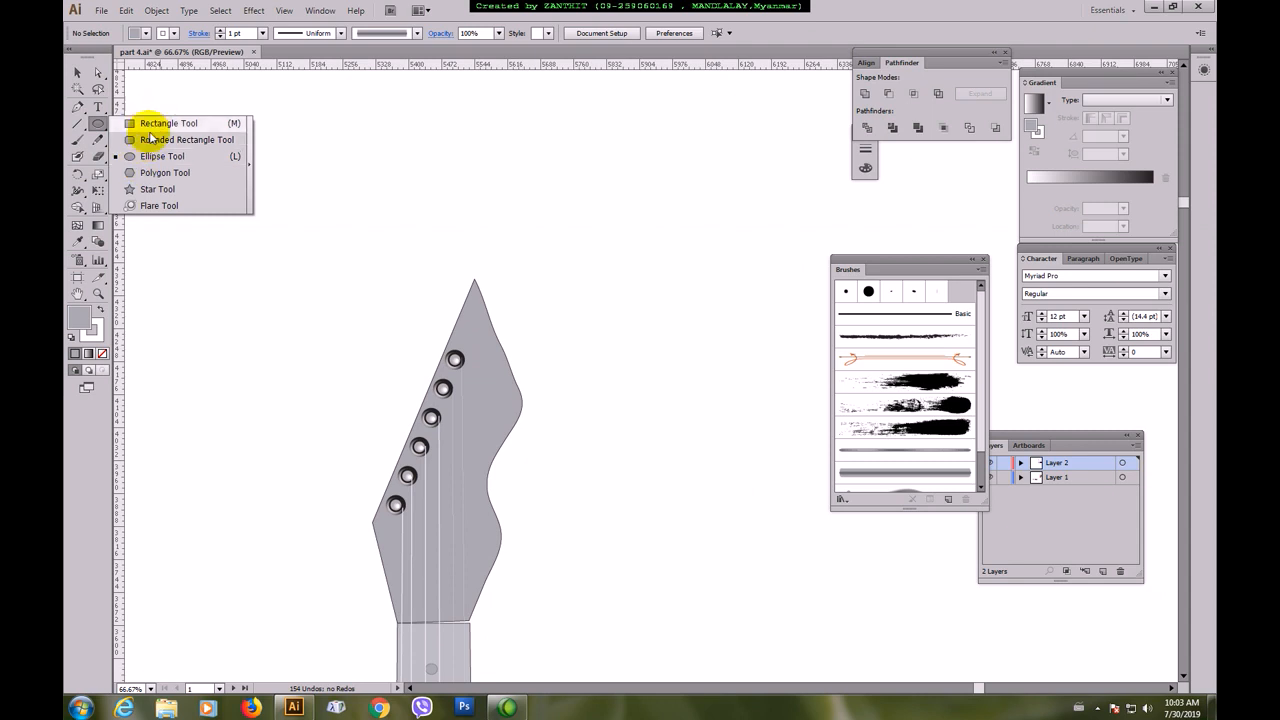
click(150, 172)
drag(329, 197, 337, 214)
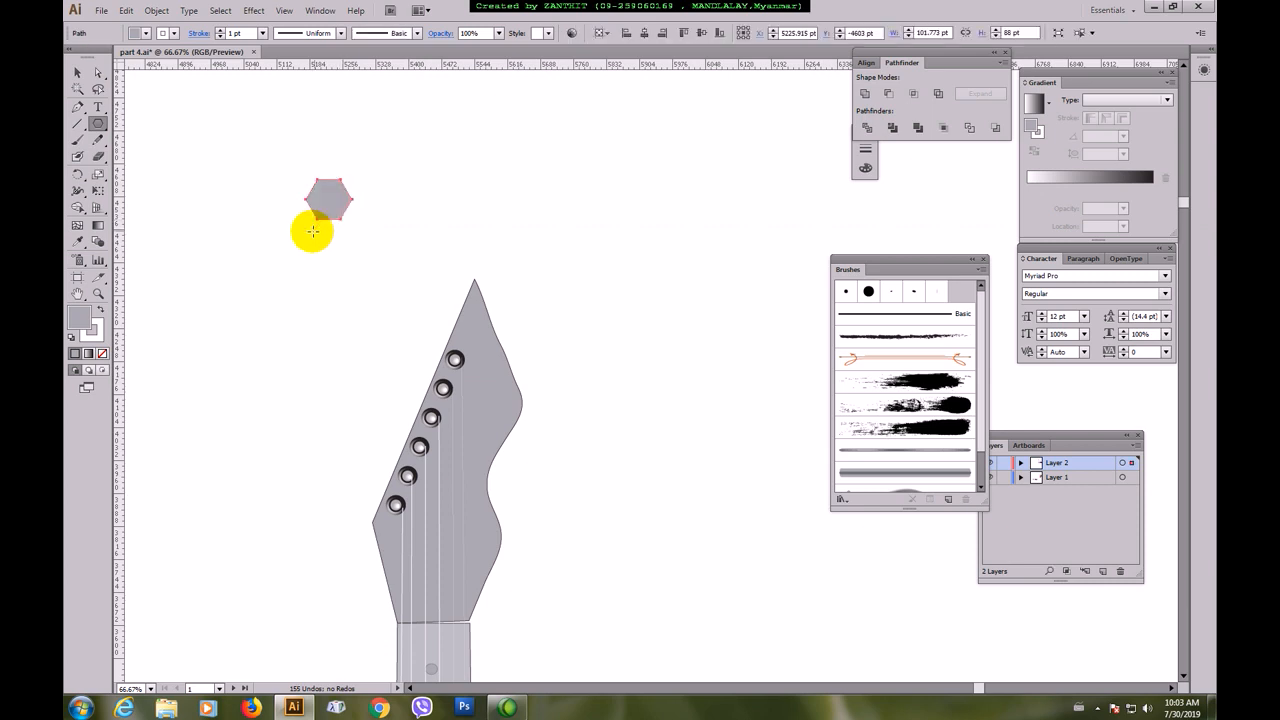
- Reduce the hexagon's height to about 76 pt and move it close beside the headstock's uppermost tuner
click(73, 73)
click(326, 222)
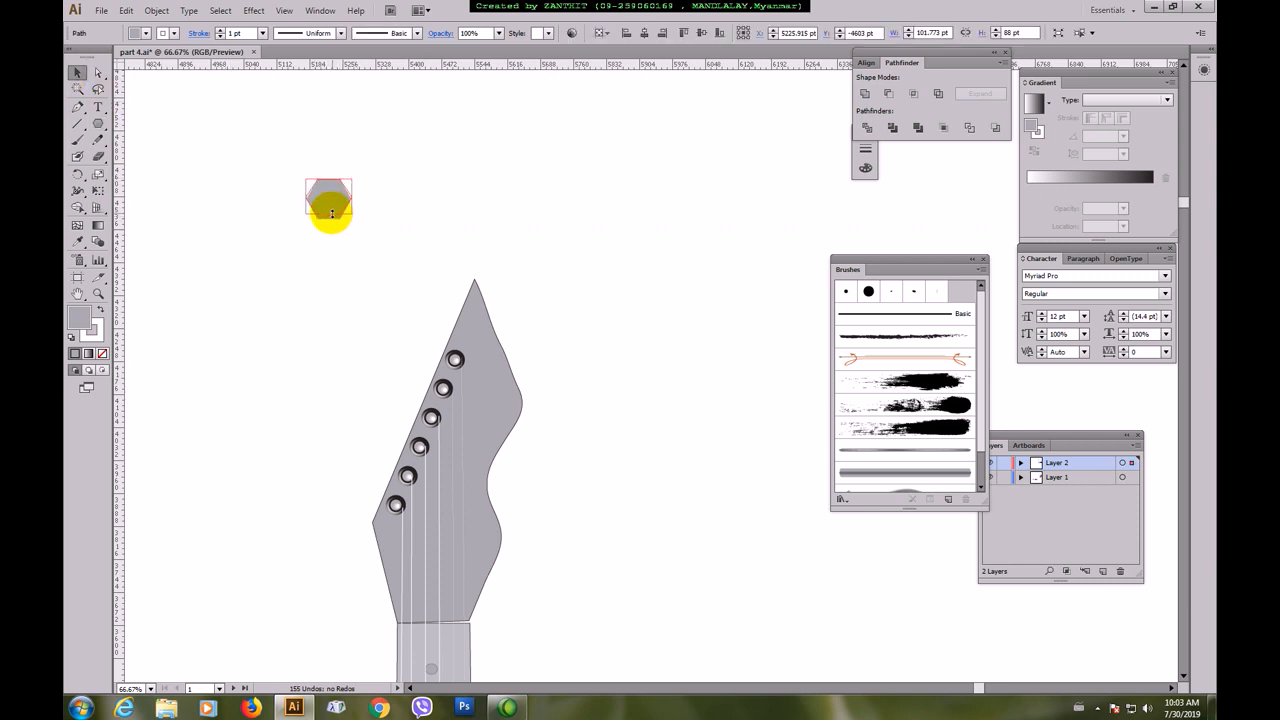
click(334, 249)
drag(331, 198, 403, 323)
key(ctrl+equal)
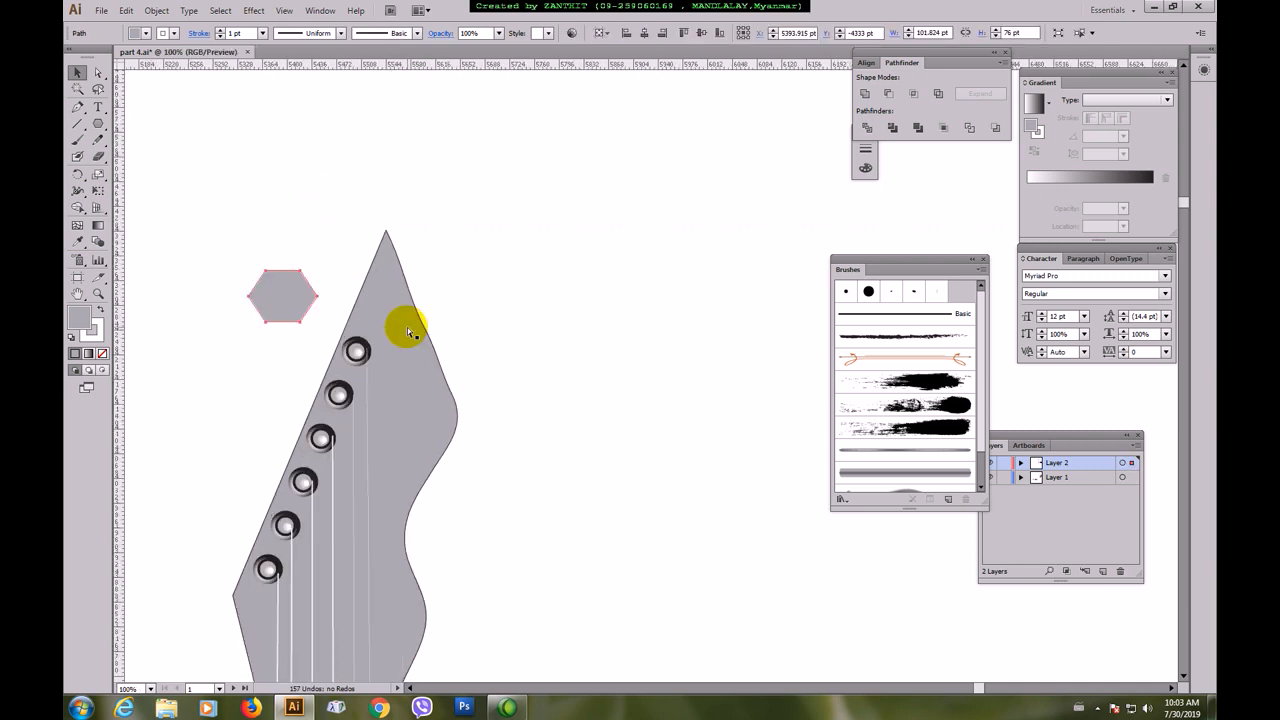
key(ctrl+equal)
click(445, 220)
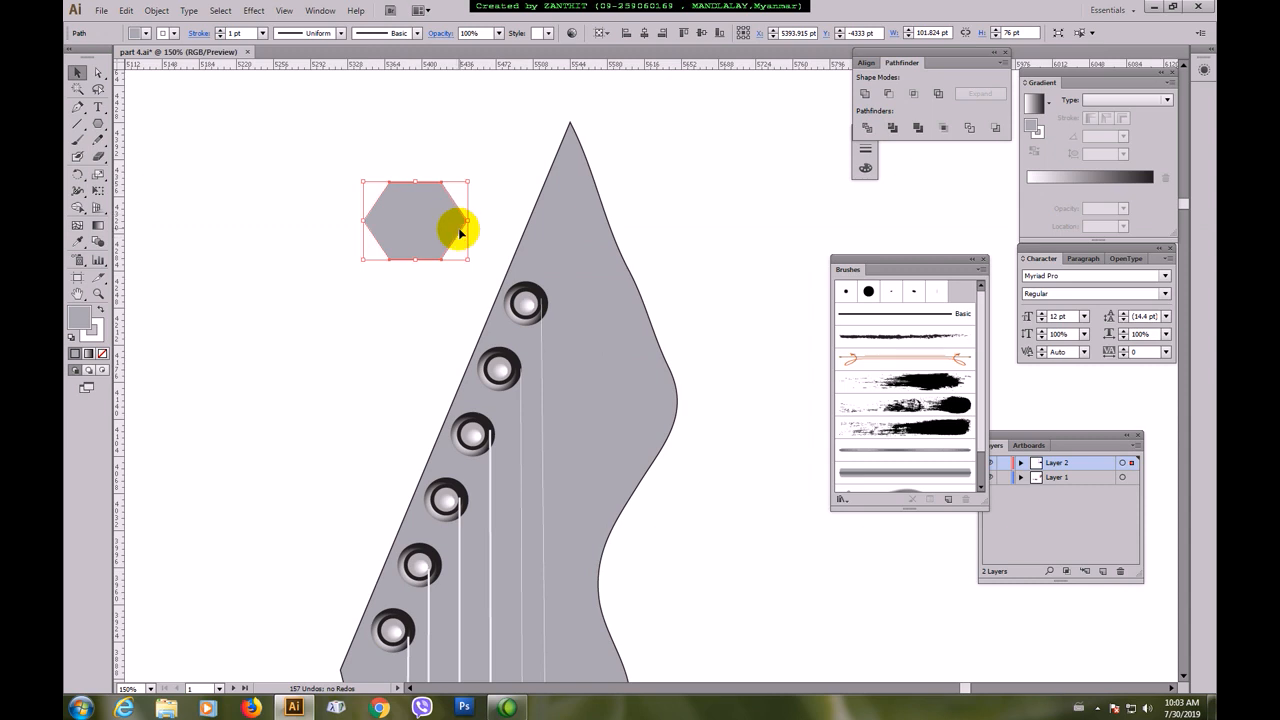
- Apply a Round Corners effect with a 9 pt radius to the hexagon and dismiss the pop-up advertisement
click(254, 10)
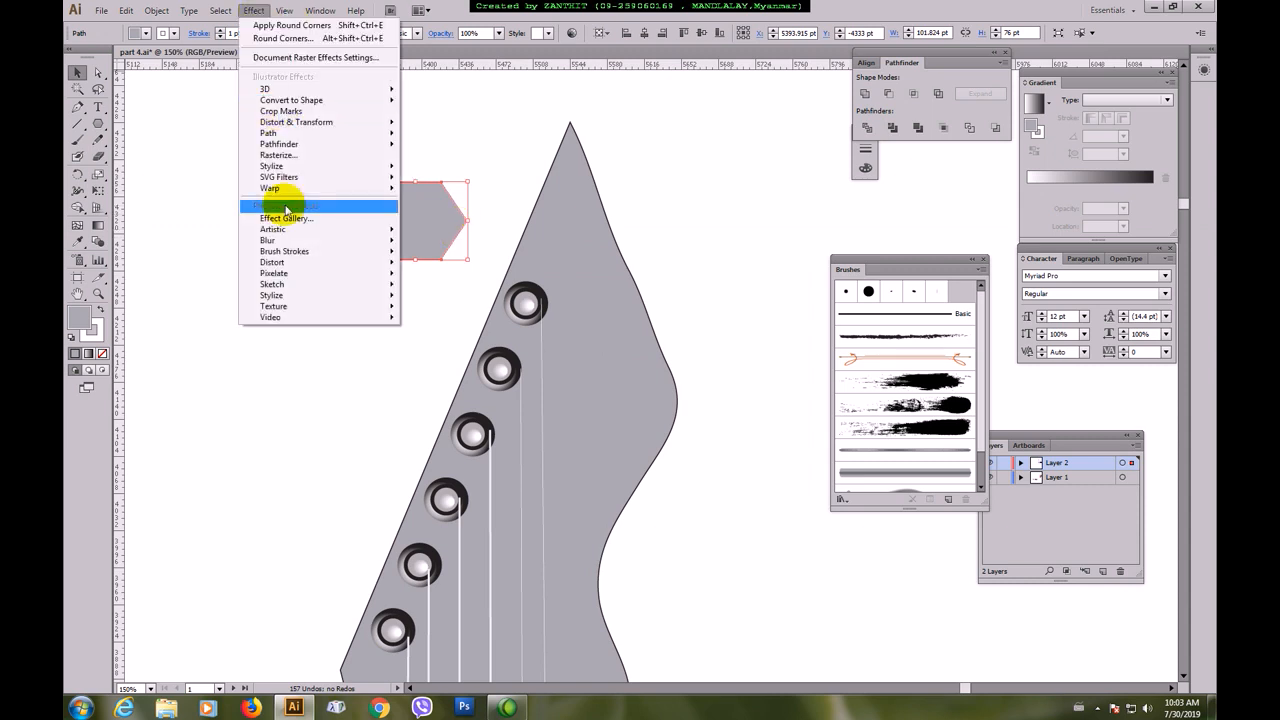
mouse_move(314, 170)
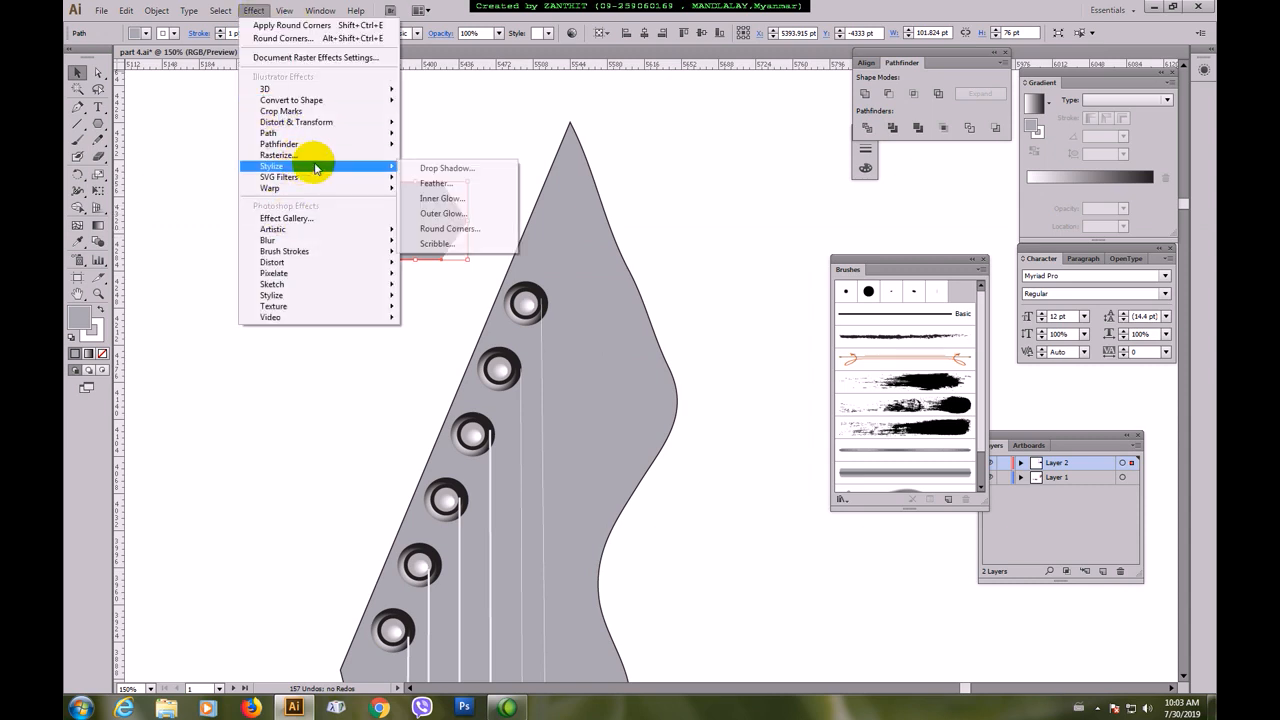
click(458, 228)
click(705, 188)
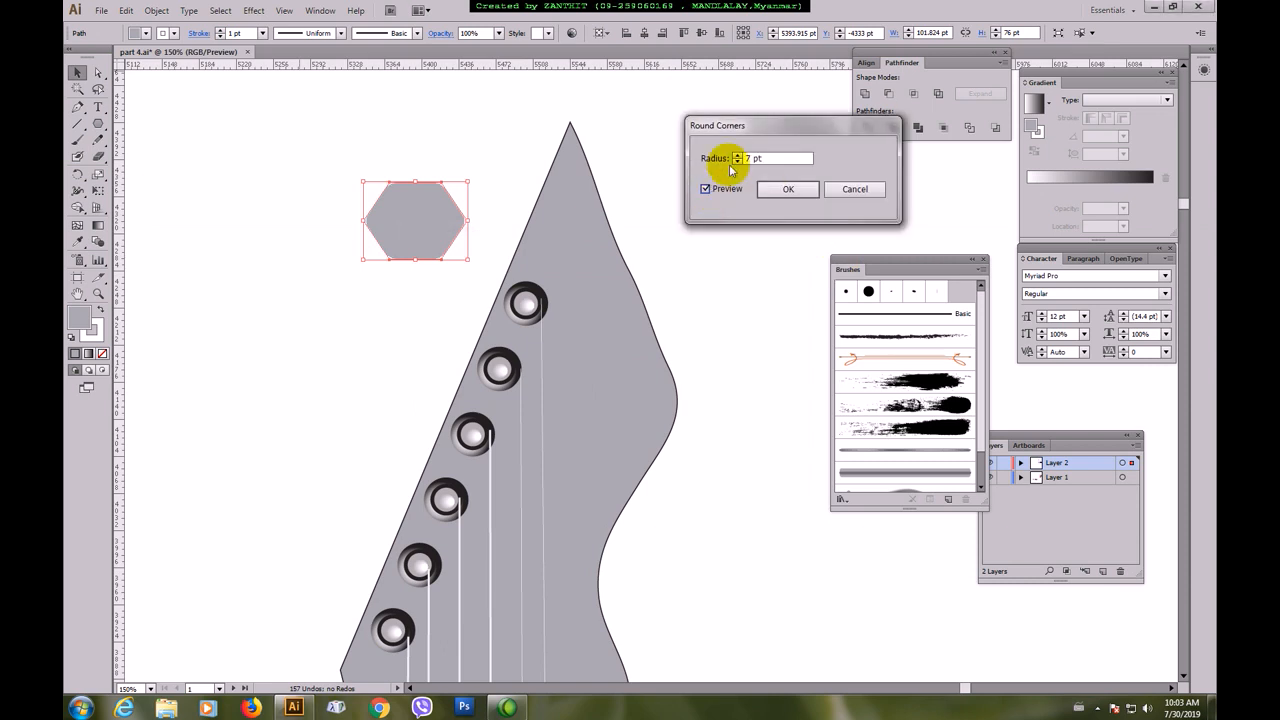
click(737, 156)
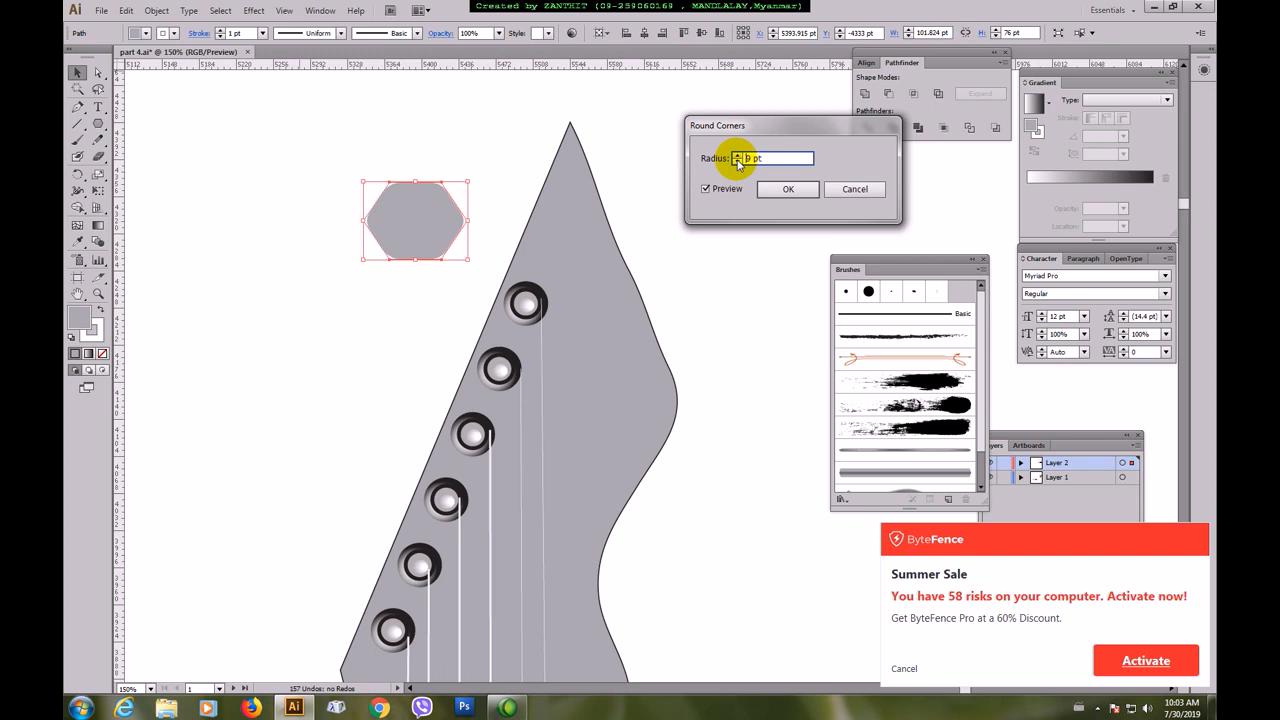
click(788, 189)
click(903, 668)
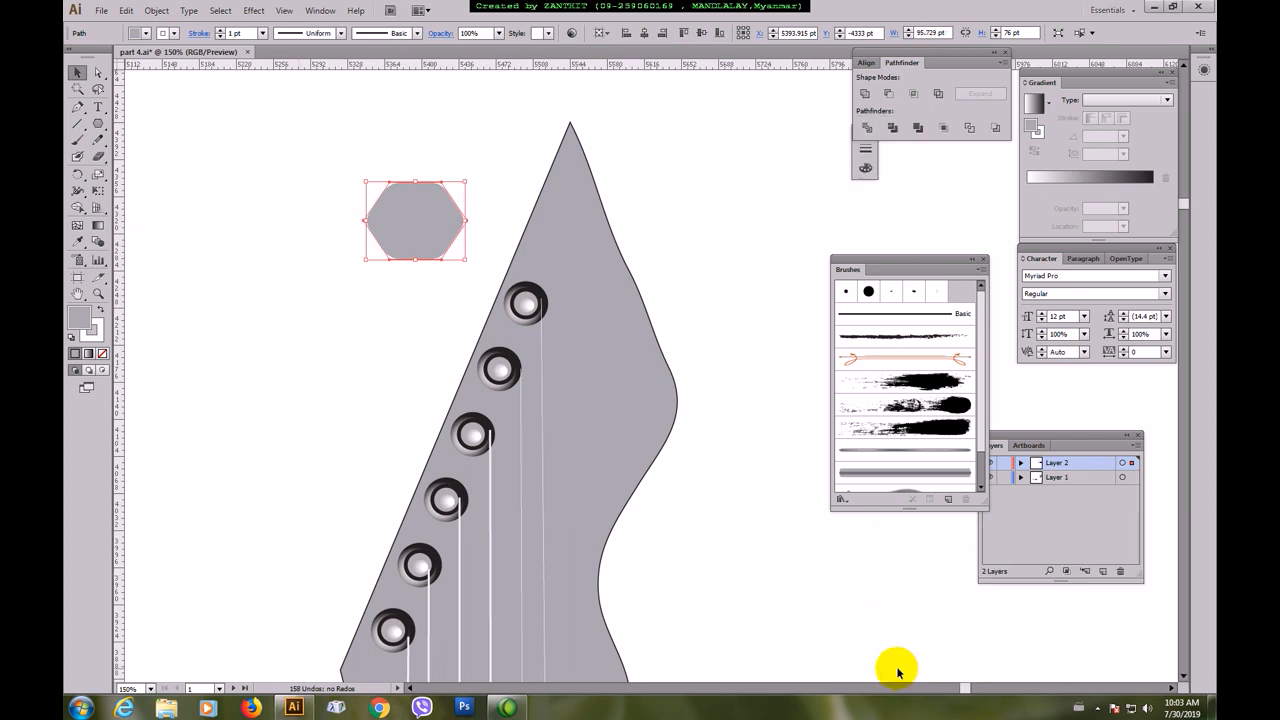
click(655, 176)
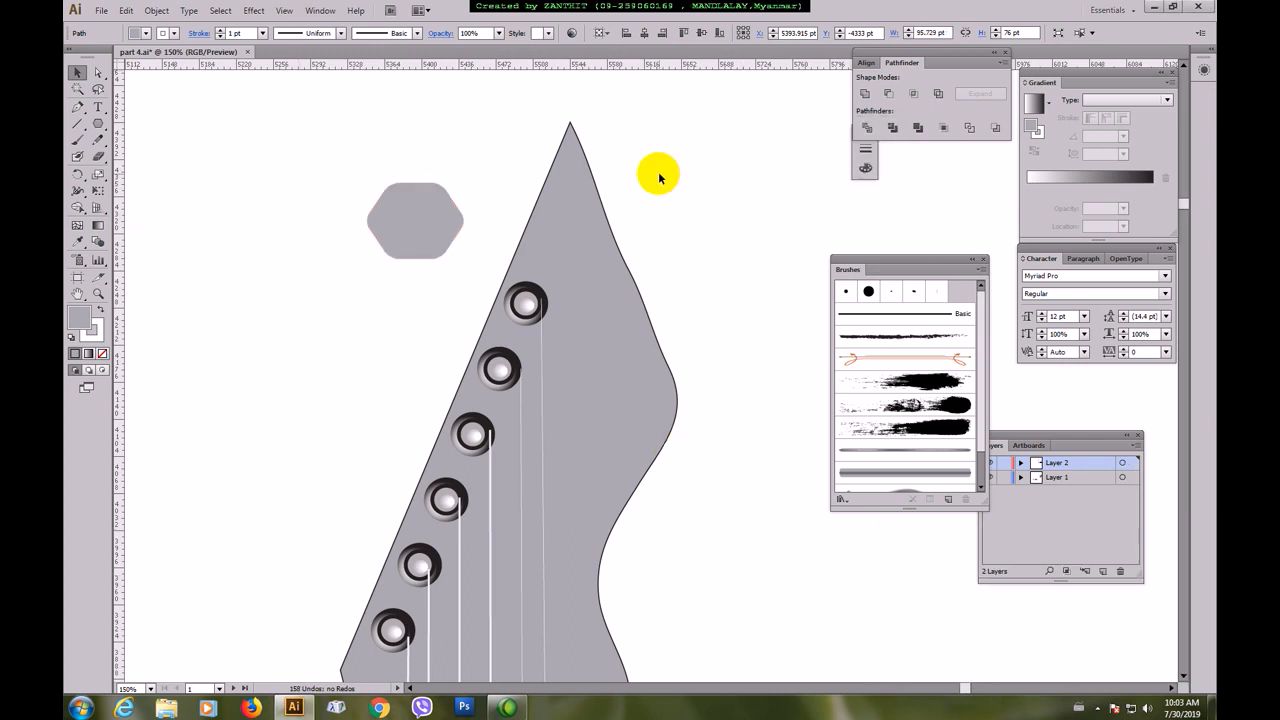
- Draw a rectangle about 31 by 33 pt as a stem under the hexagon and fill it dark grey
click(426, 227)
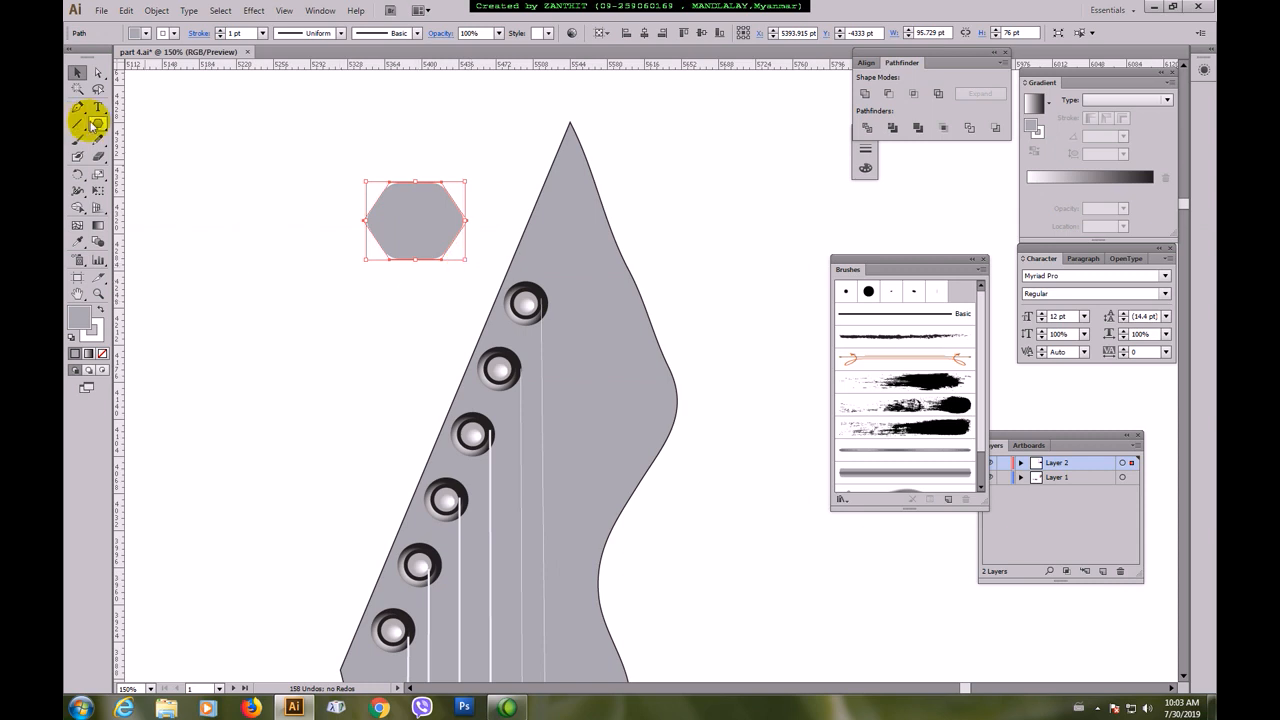
drag(95, 126, 128, 130)
drag(400, 256, 431, 288)
click(146, 33)
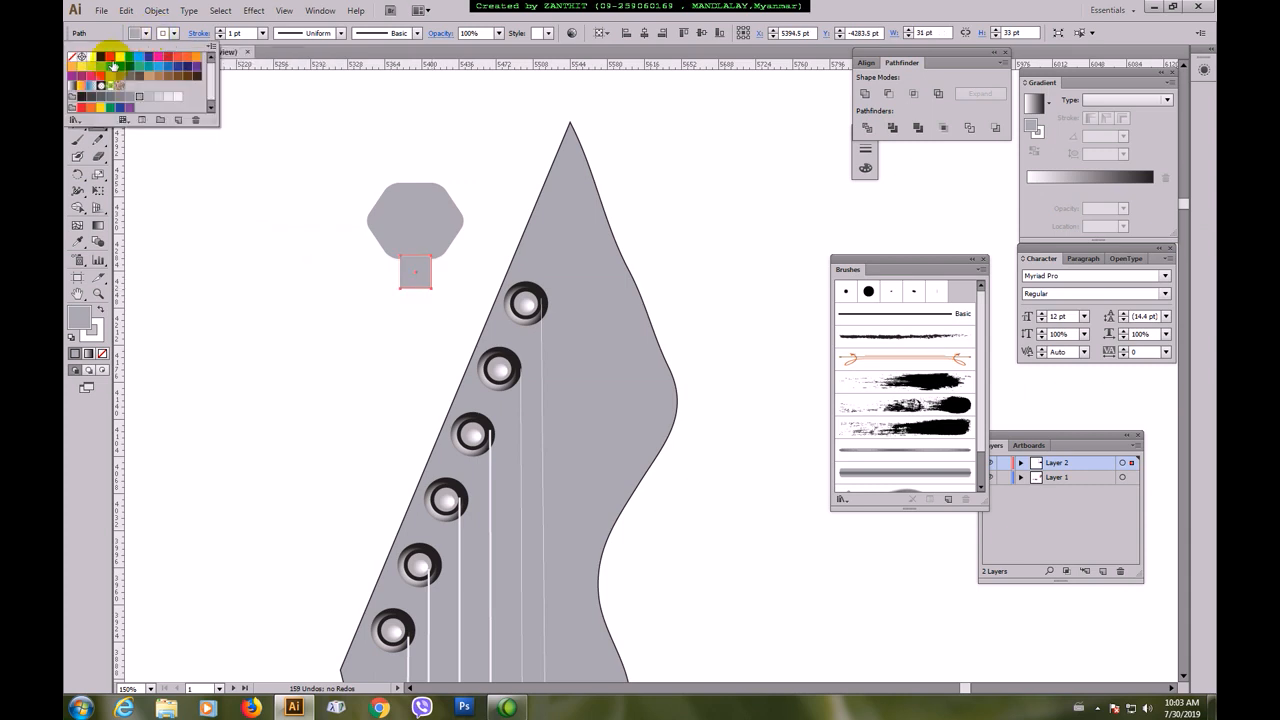
click(137, 100)
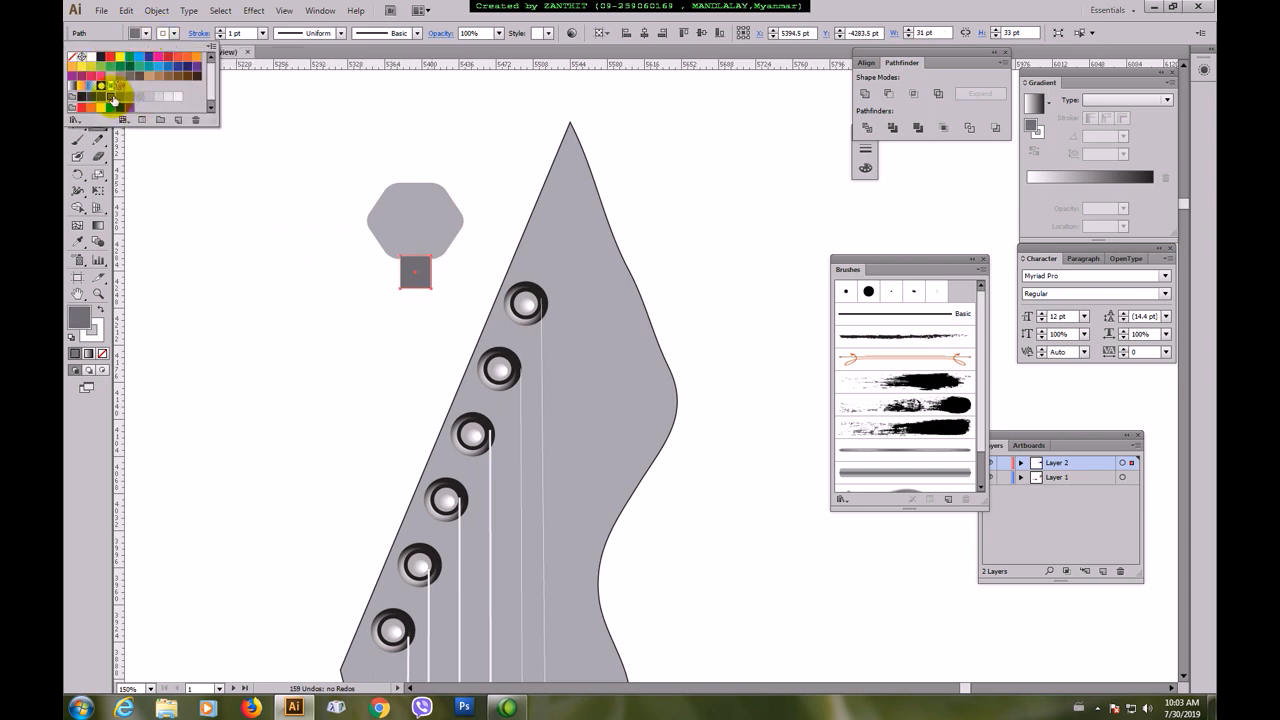
key(Escape)
click(75, 73)
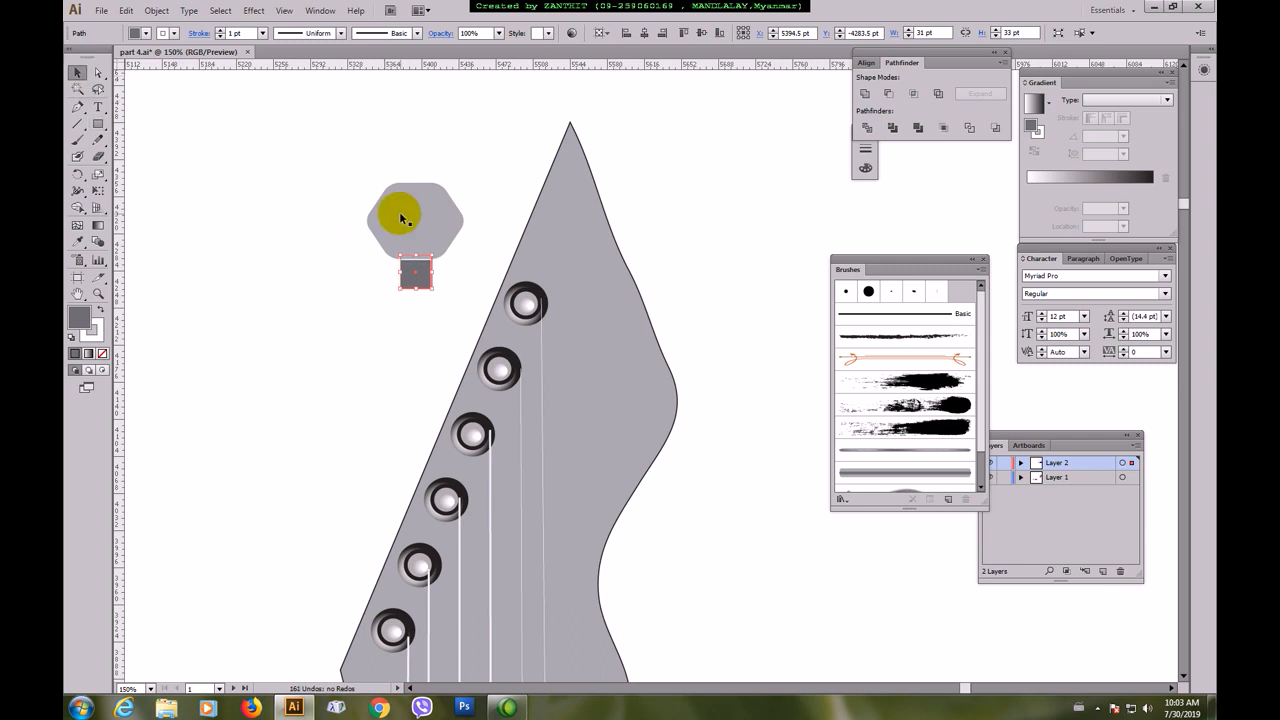
- Remove the stroke from the rounded hexagon
click(400, 209)
click(173, 34)
click(72, 57)
click(295, 232)
- Group the hexagon with its stem, and shrink and tilt the group to about 36 by 29 pt beside the headstock's uppermost tuner
click(423, 226)
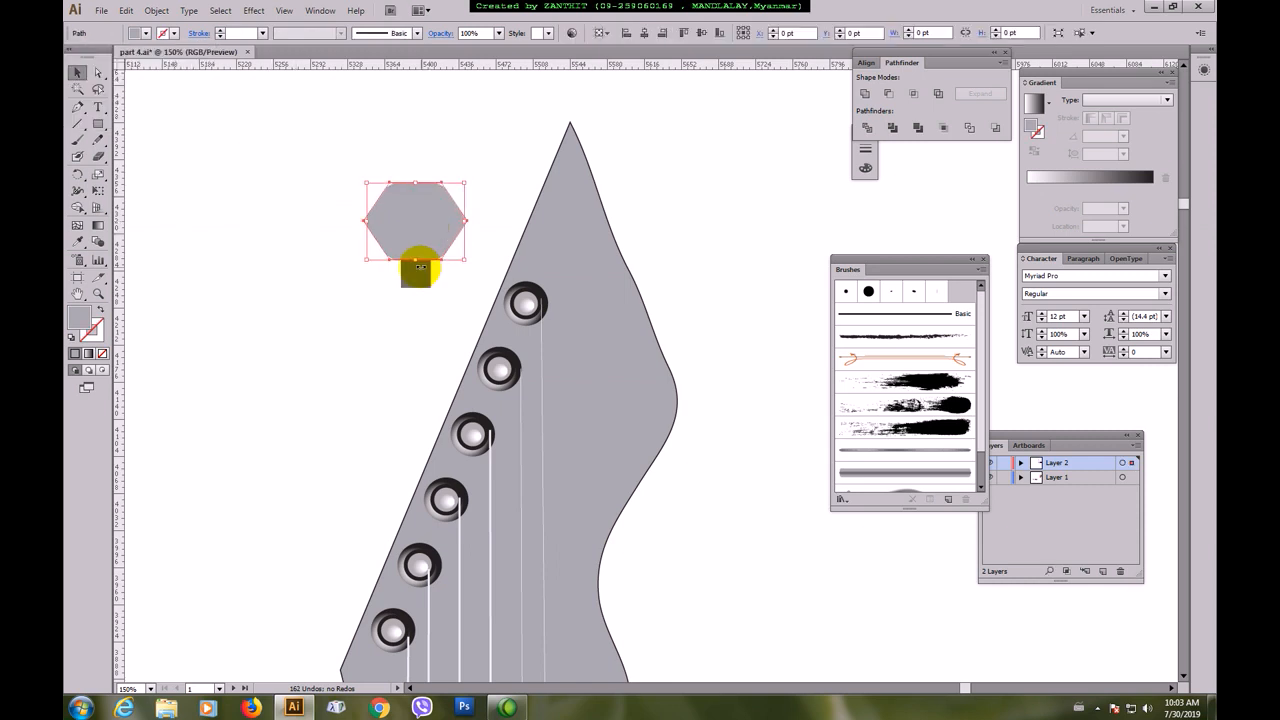
shift+click(418, 283)
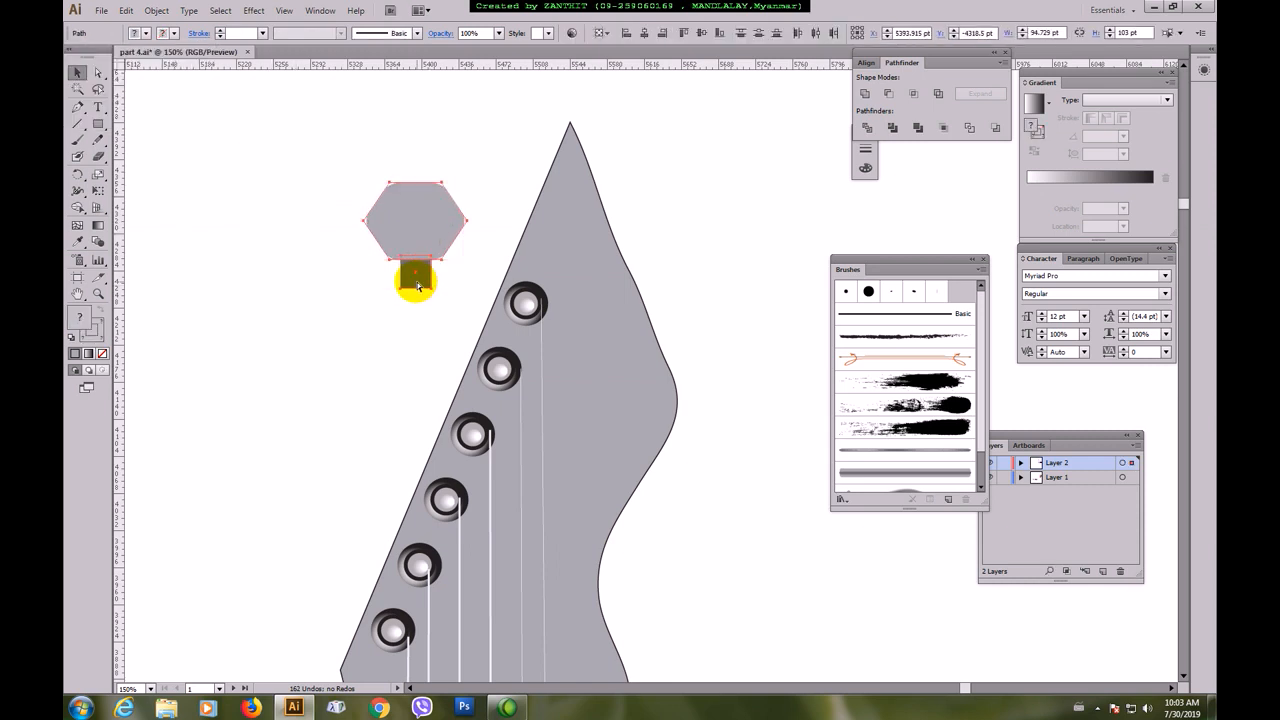
key(ctrl+g)
drag(465, 182, 392, 228)
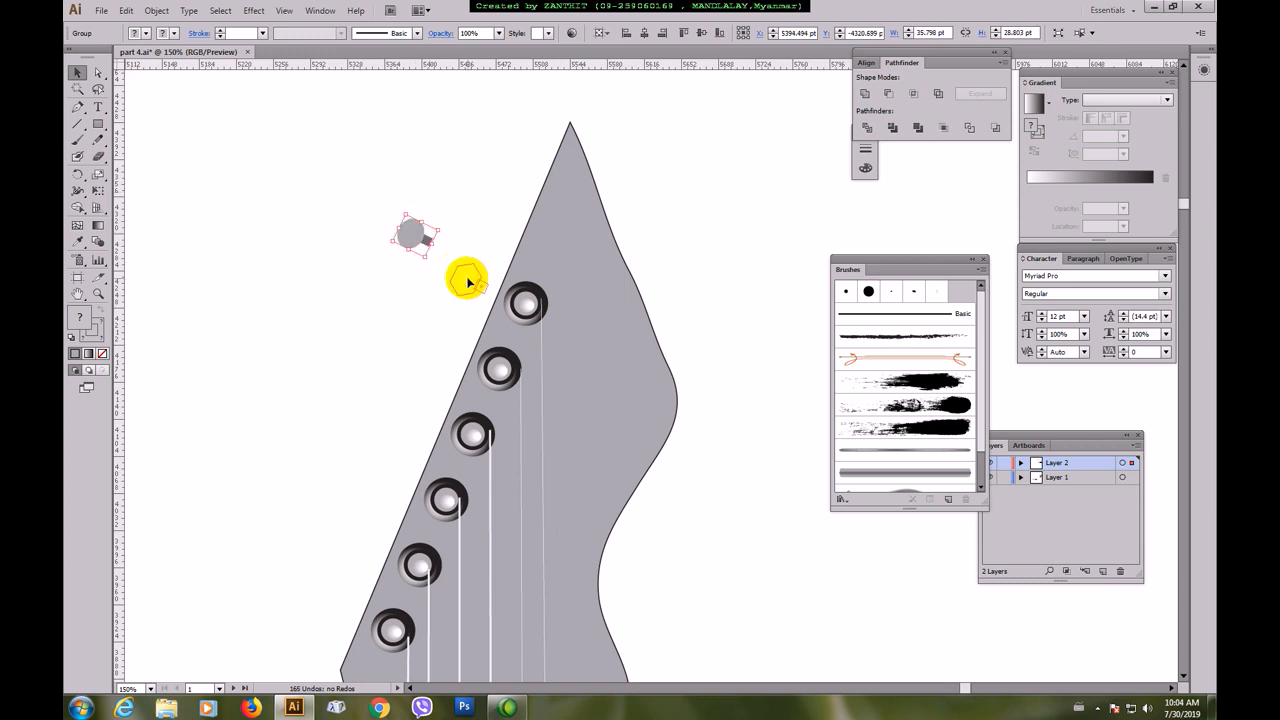
- Try enlarging the peg group to about 47 by 38 pt, and undo the enlargement
drag(480, 287, 483, 236)
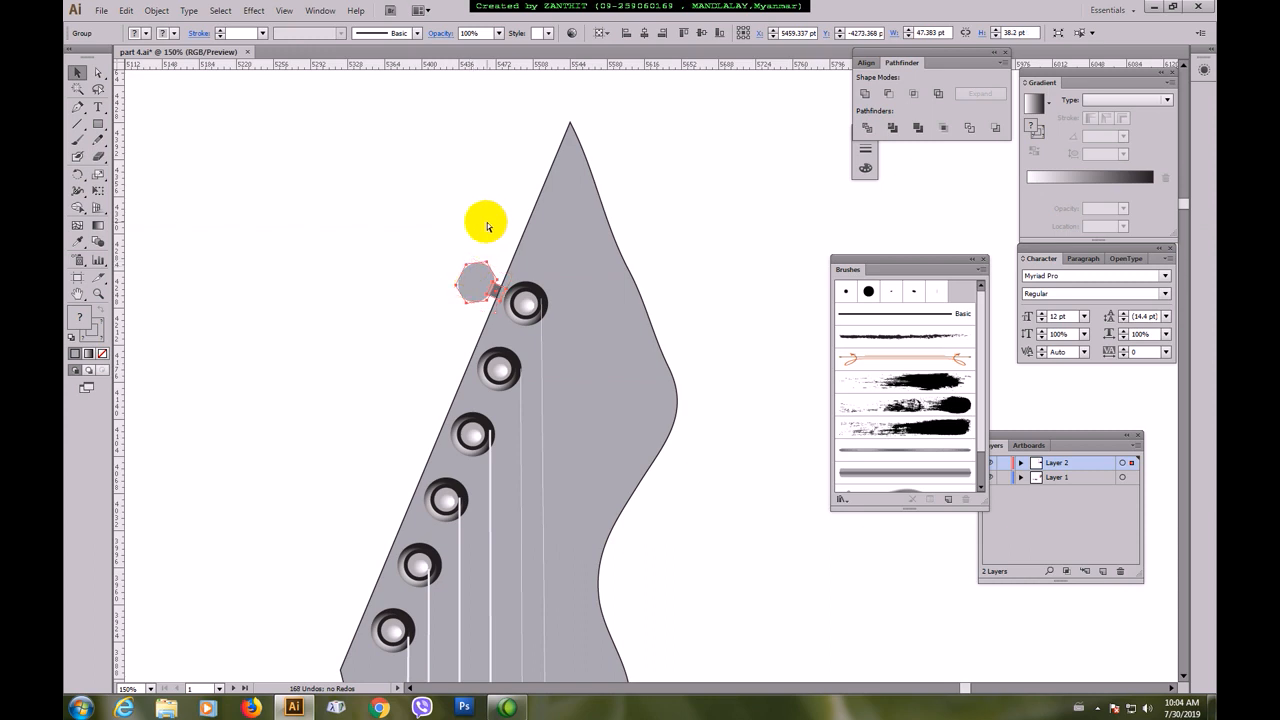
click(457, 217)
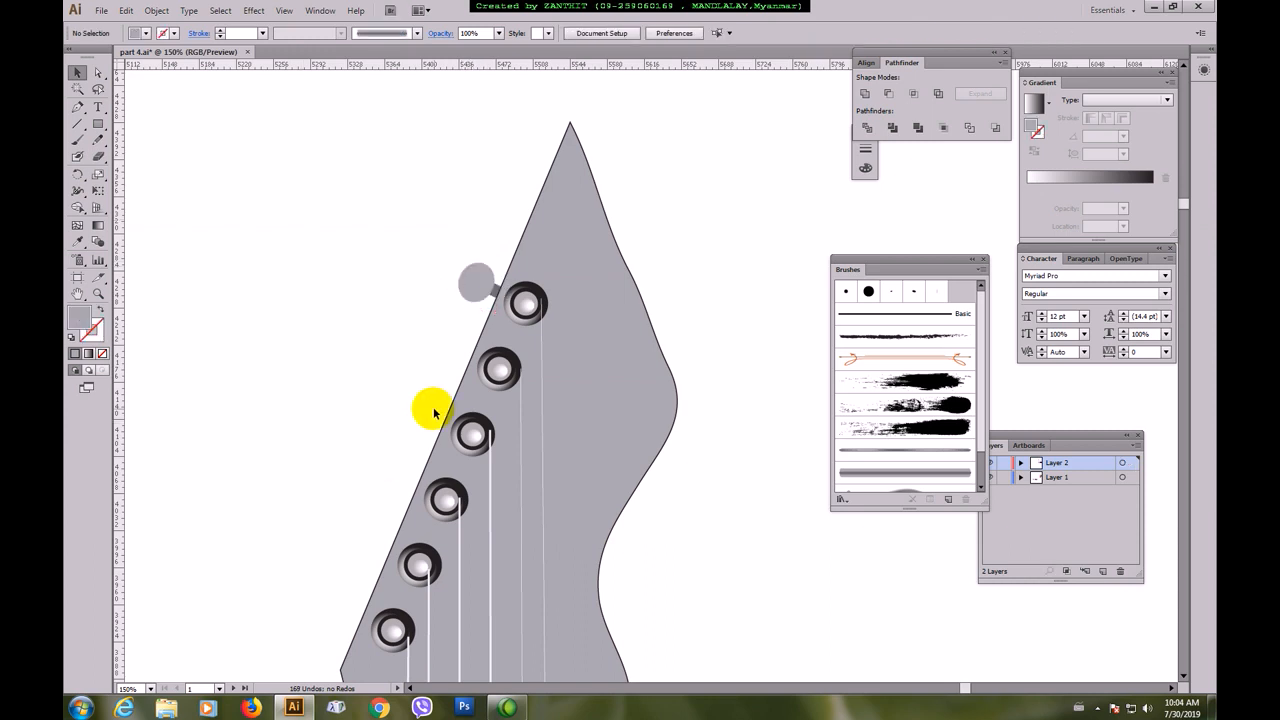
key(ctrl+z)
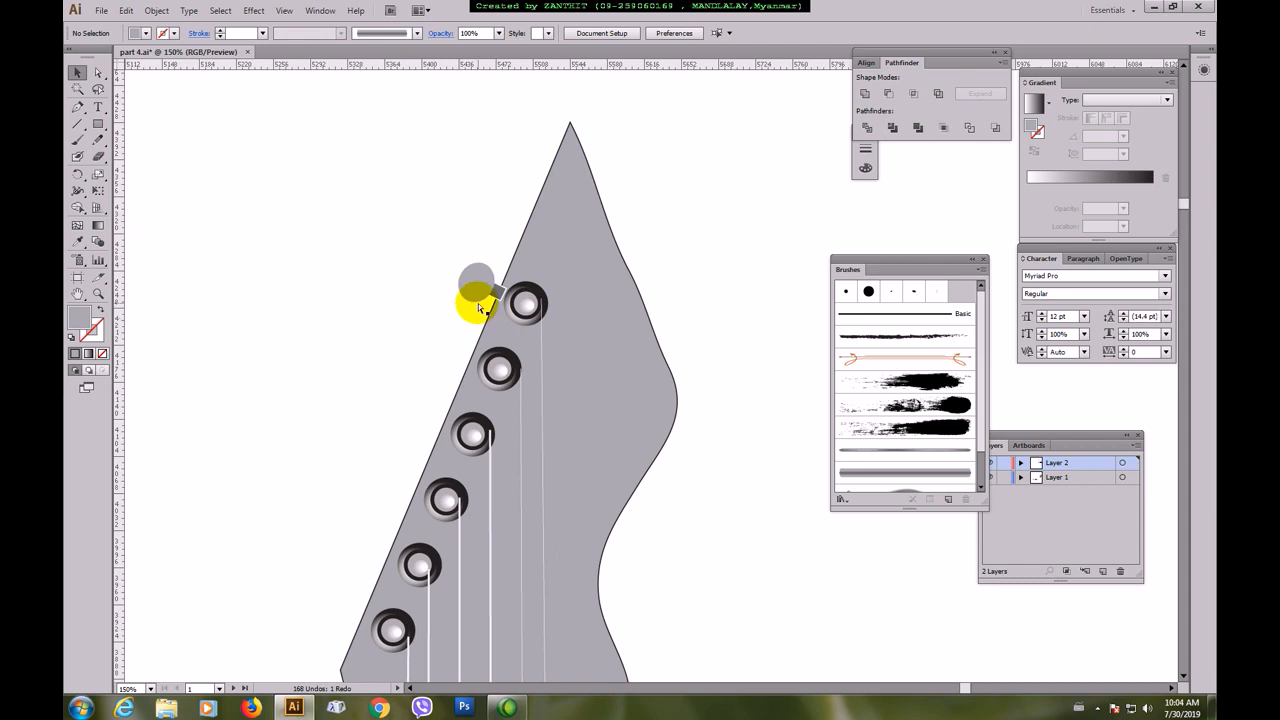
key(ctrl+z)
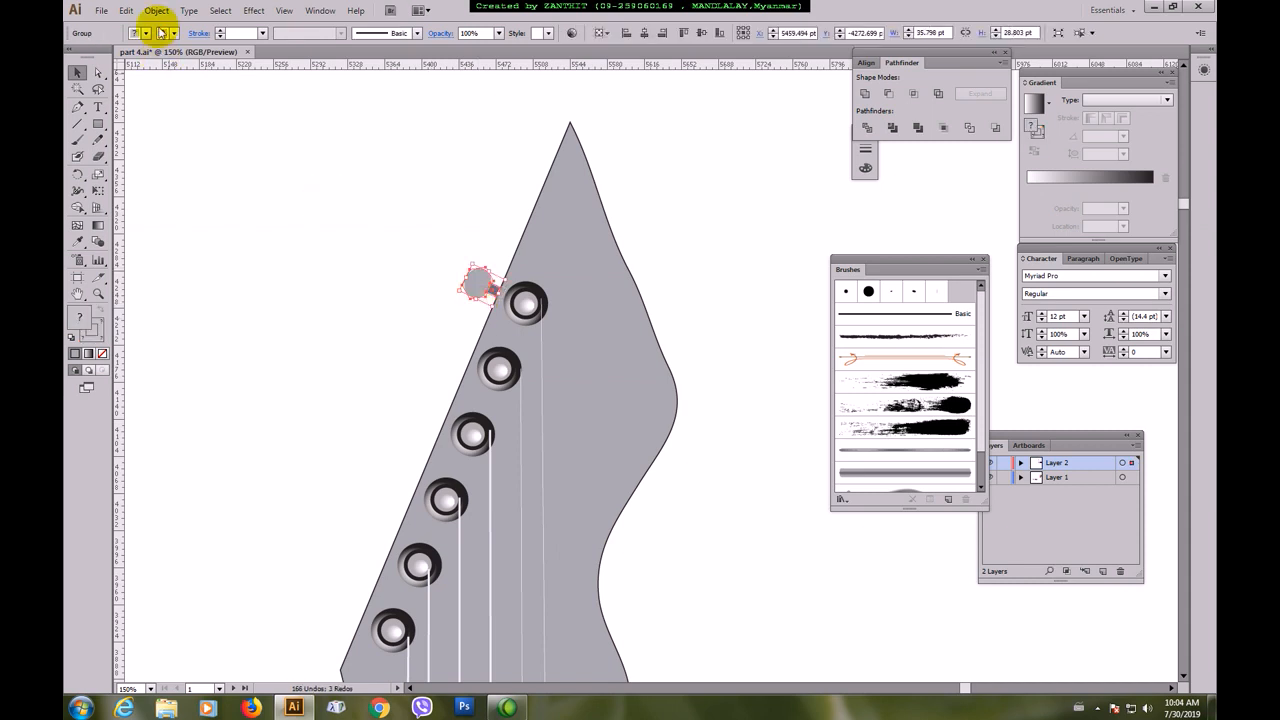
- Examine the appearance attributes of the peg group and its contents for the rounded-corner effect
click(156, 10)
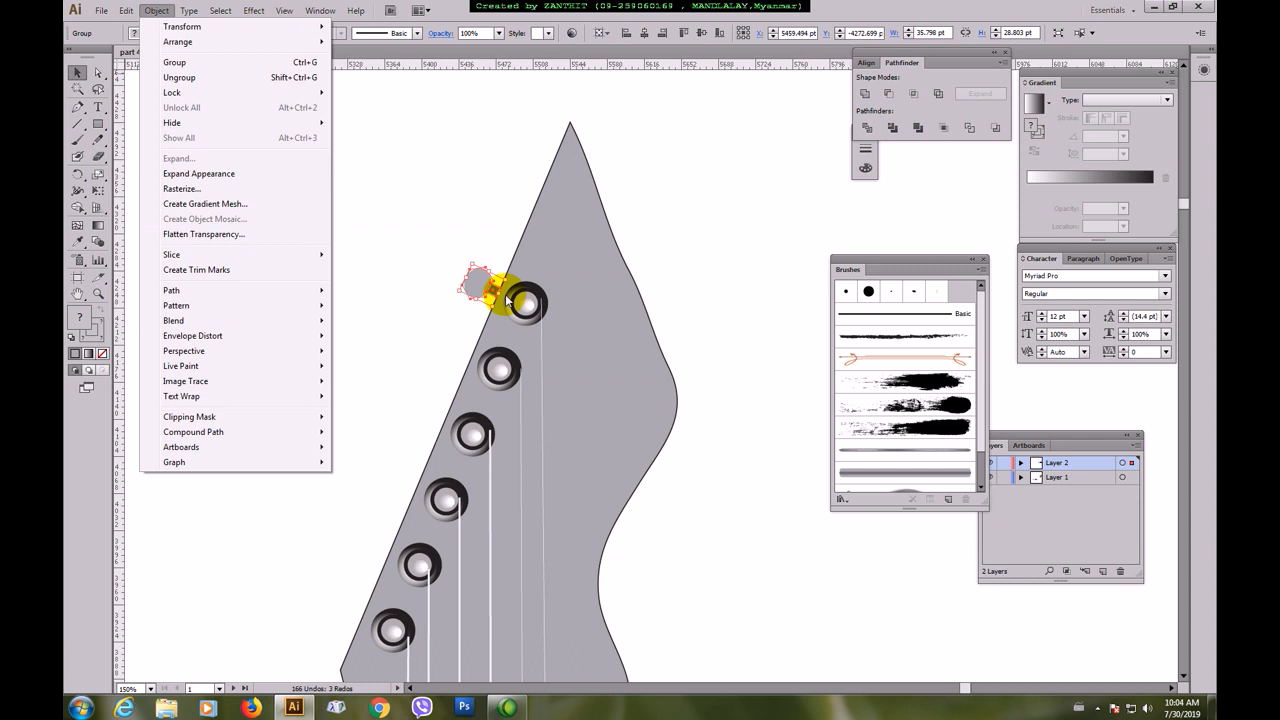
click(357, 271)
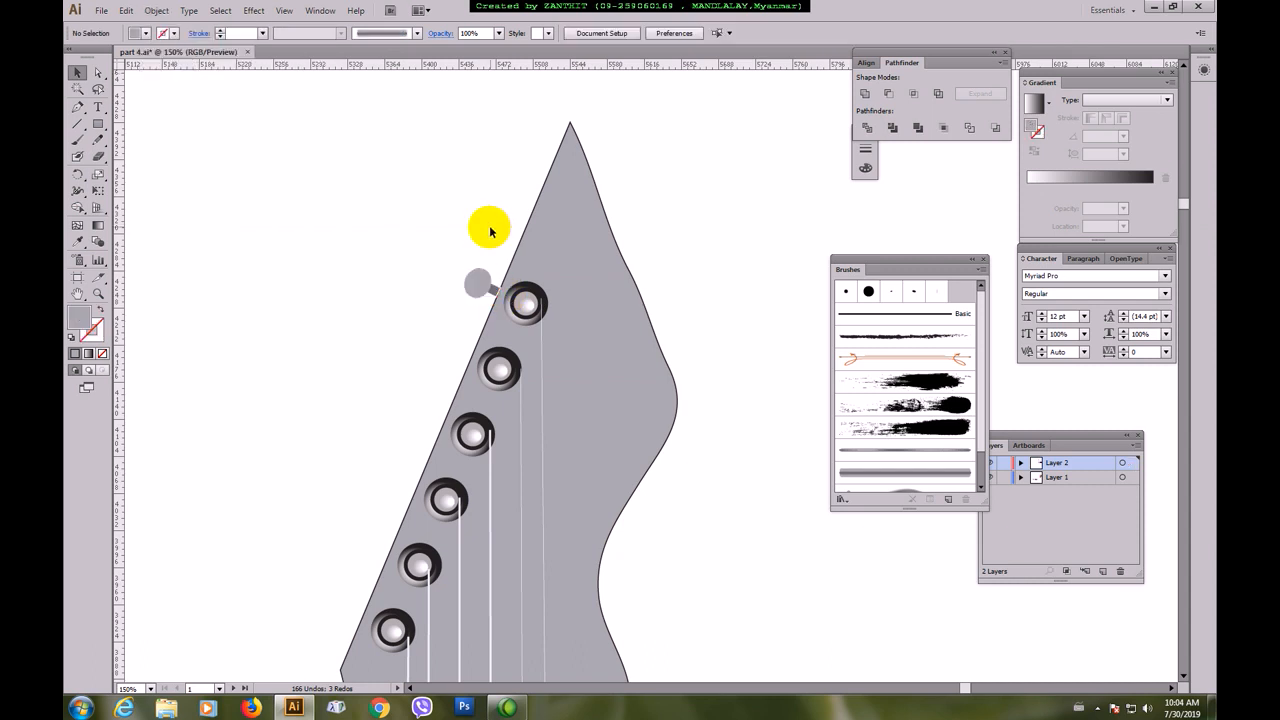
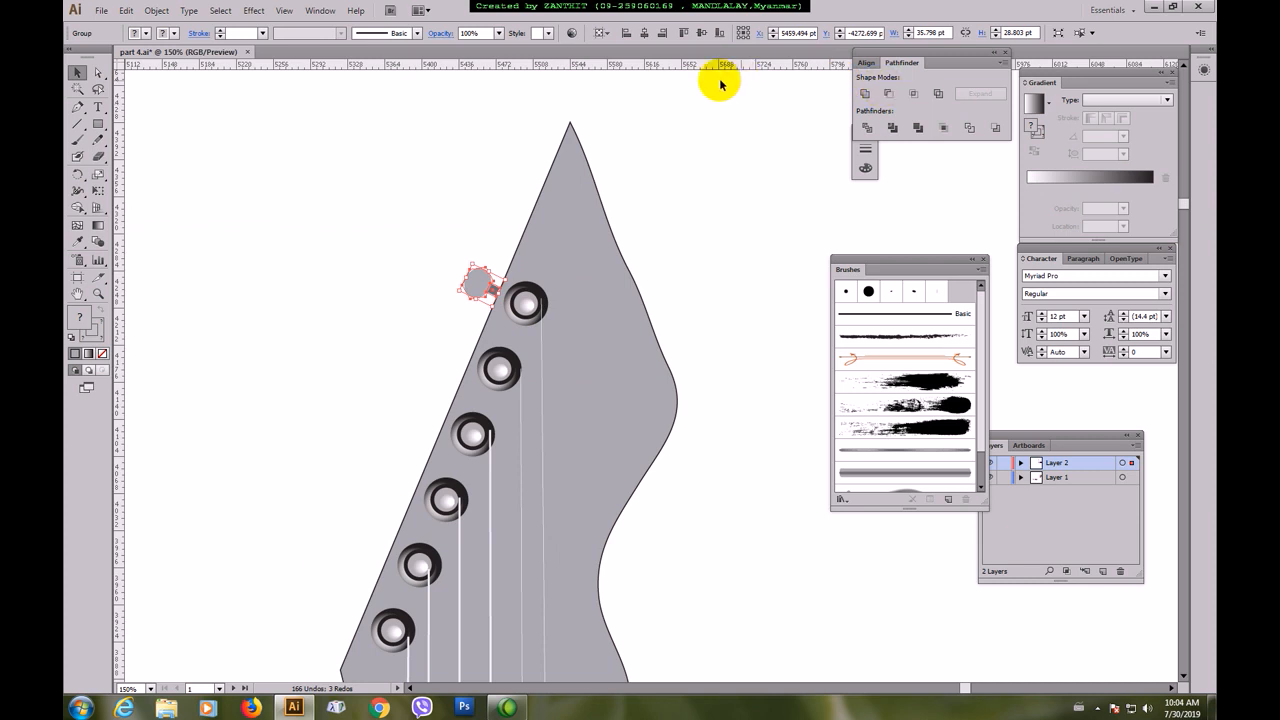
click(303, 11)
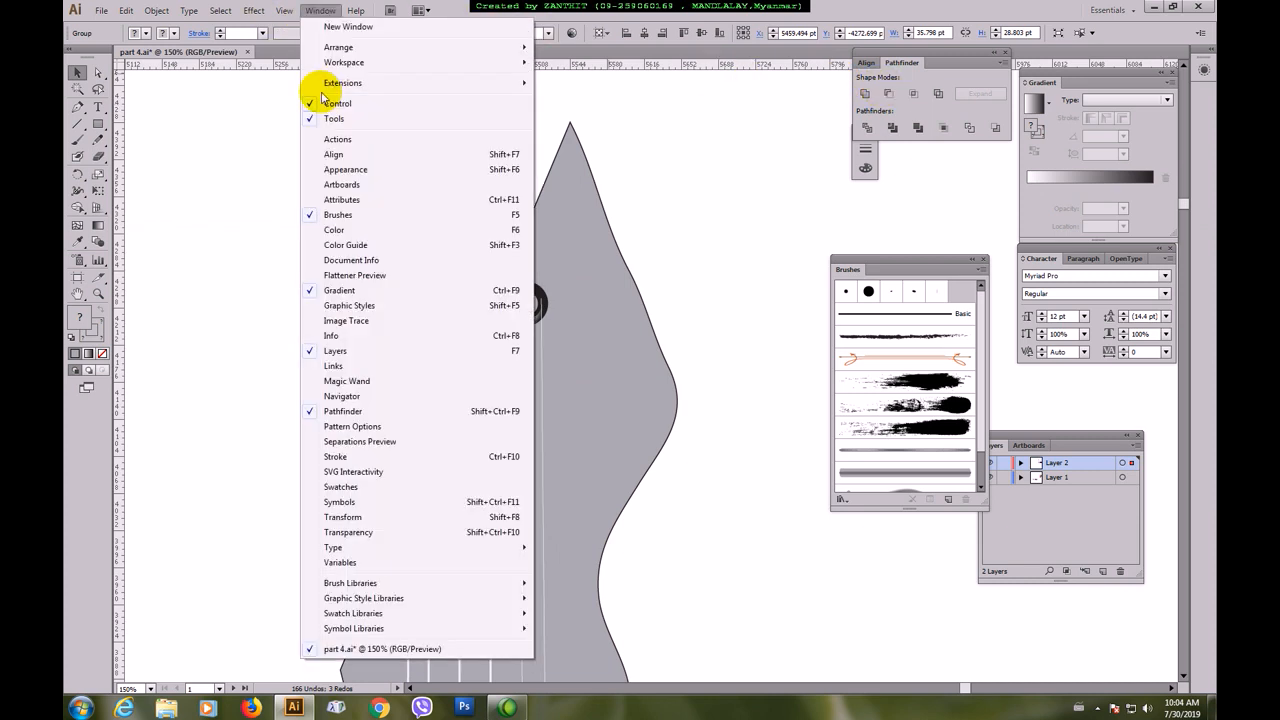
click(330, 168)
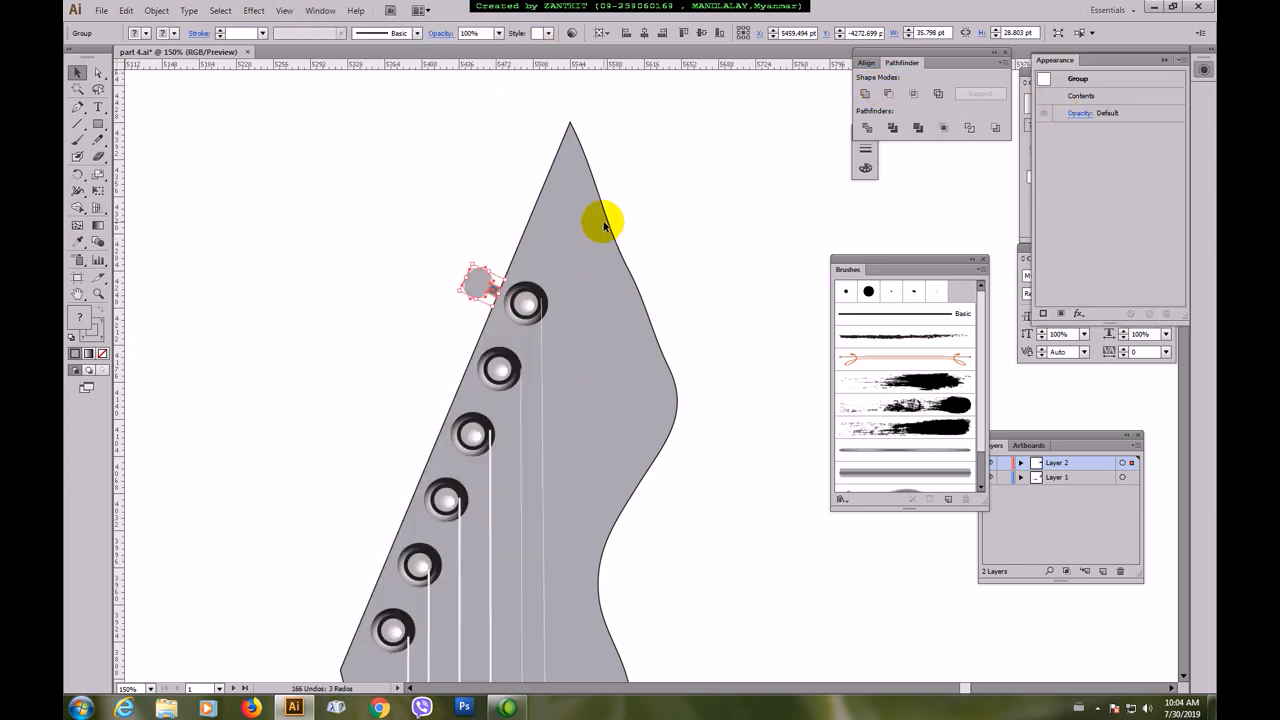
click(656, 219)
click(487, 281)
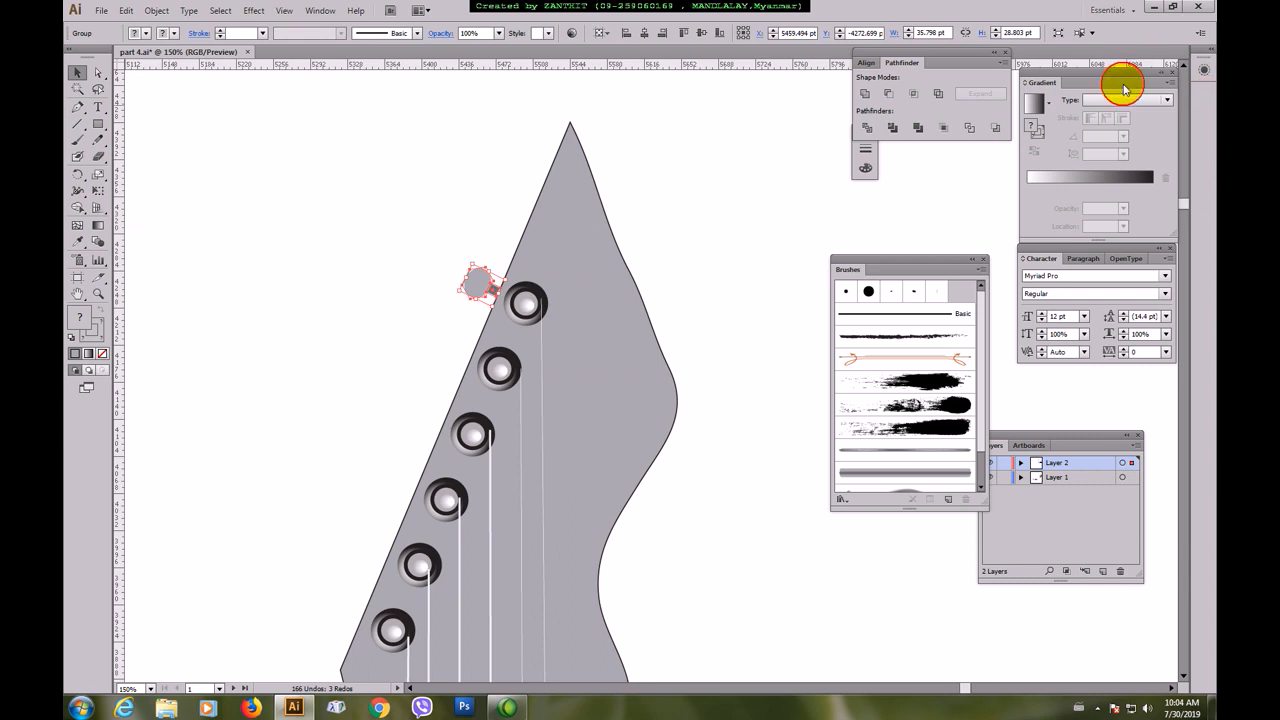
drag(1123, 80, 1105, 190)
click(318, 10)
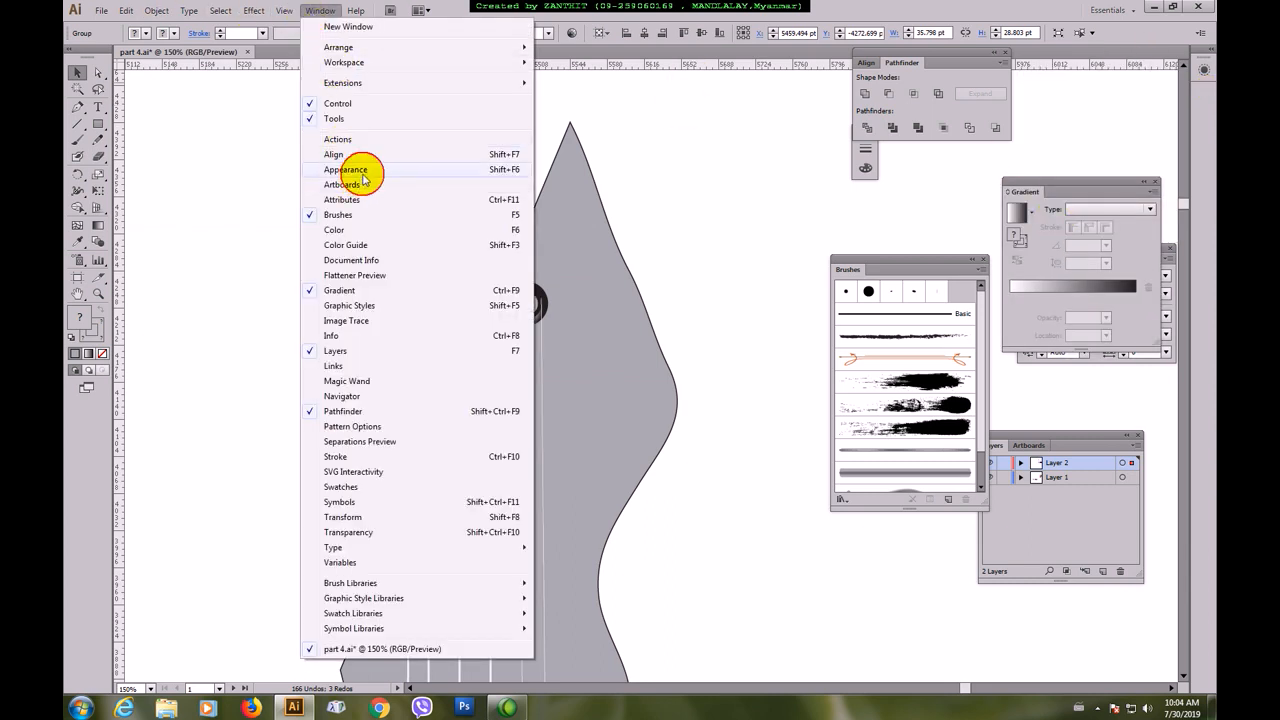
click(365, 169)
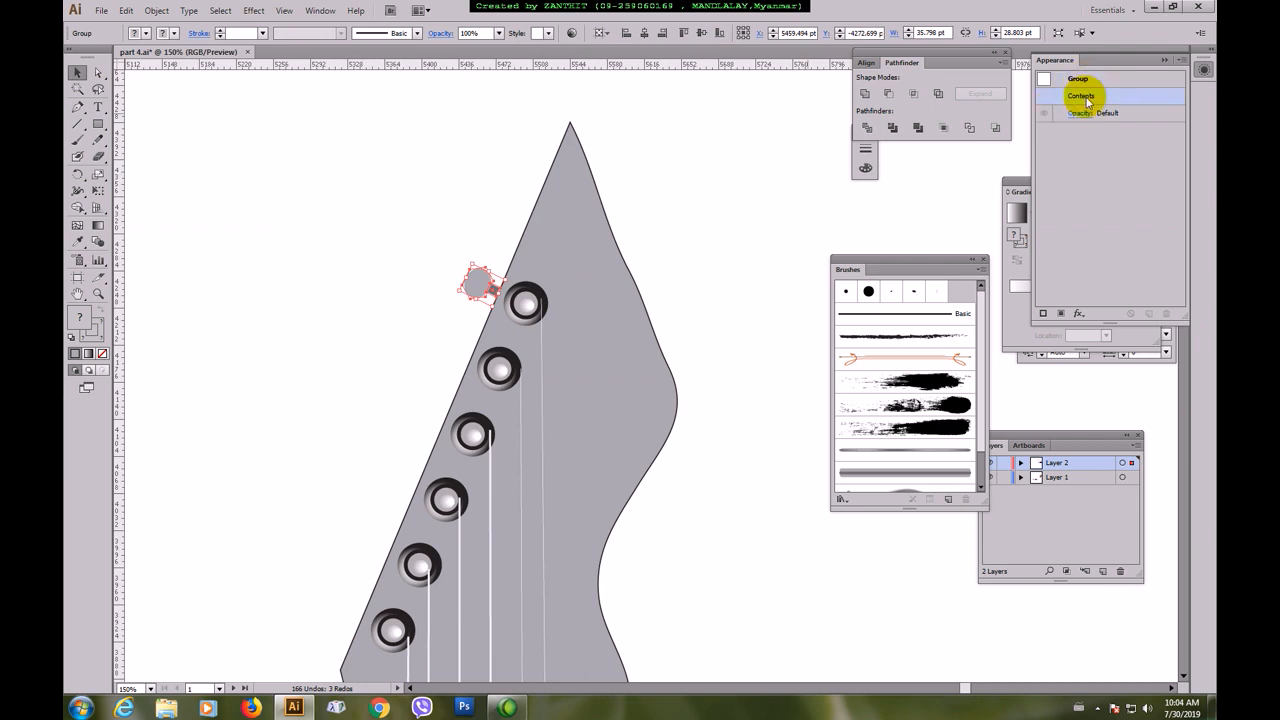
double_click(1082, 96)
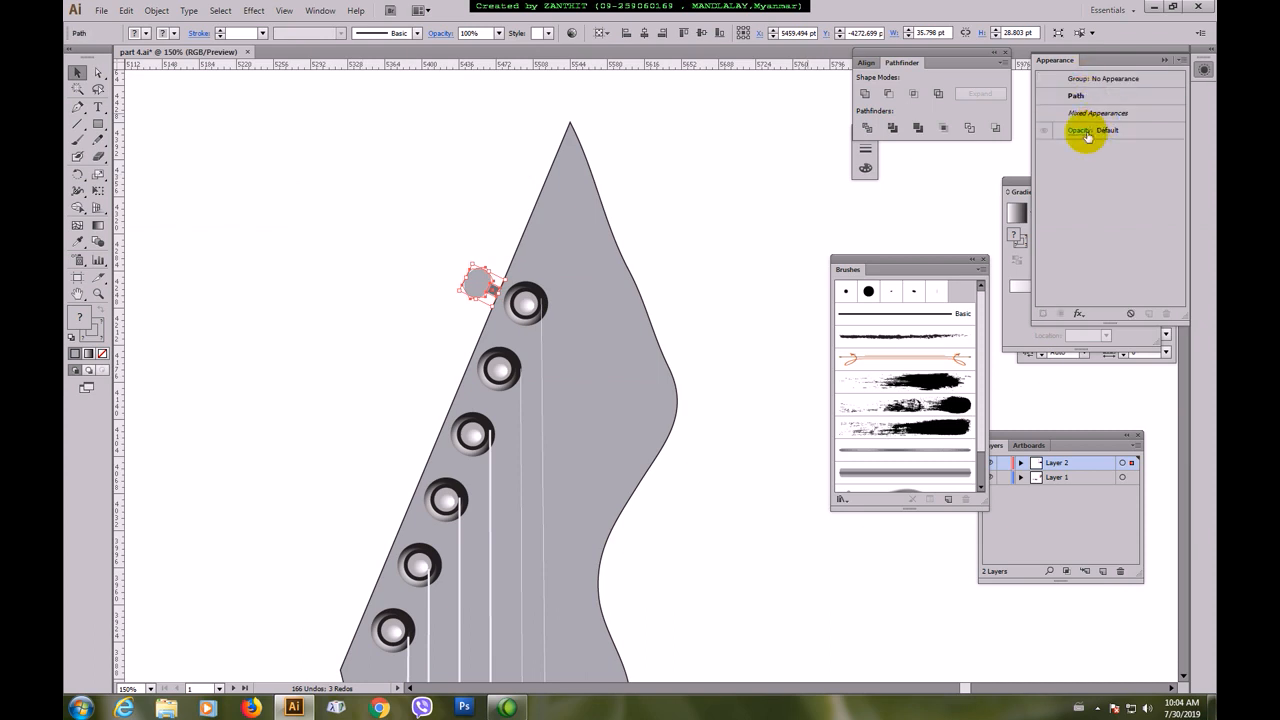
click(1099, 81)
- Ungroup the peg into its hexagon and stem
click(478, 285)
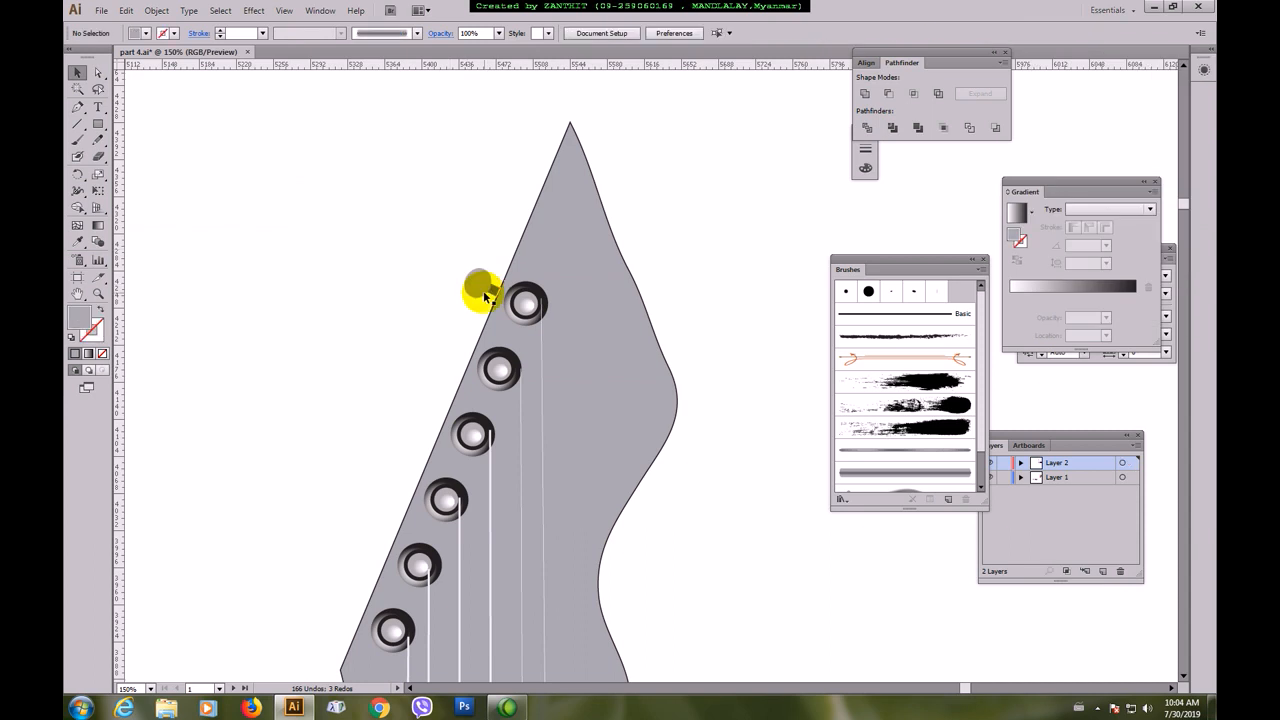
right_click(479, 286)
click(519, 361)
- Set the radius of the peg hexagon's Round Corners effect to 7 pt
click(468, 285)
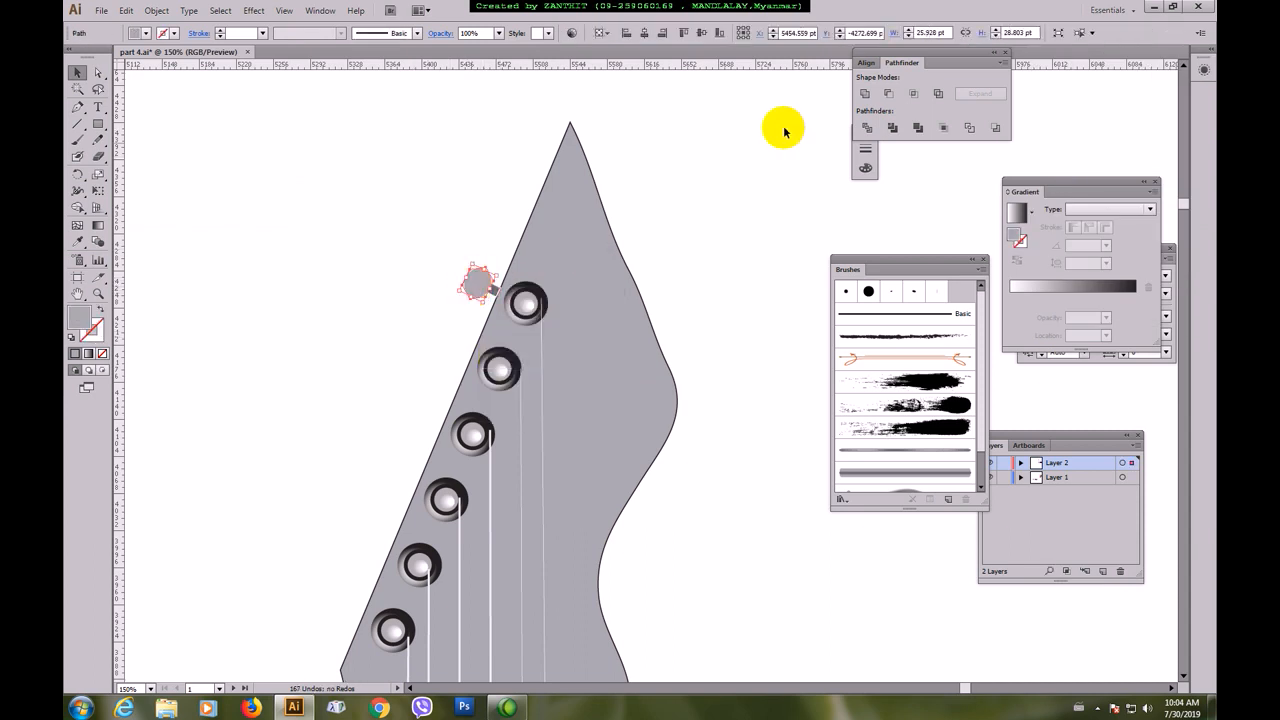
click(318, 10)
click(314, 168)
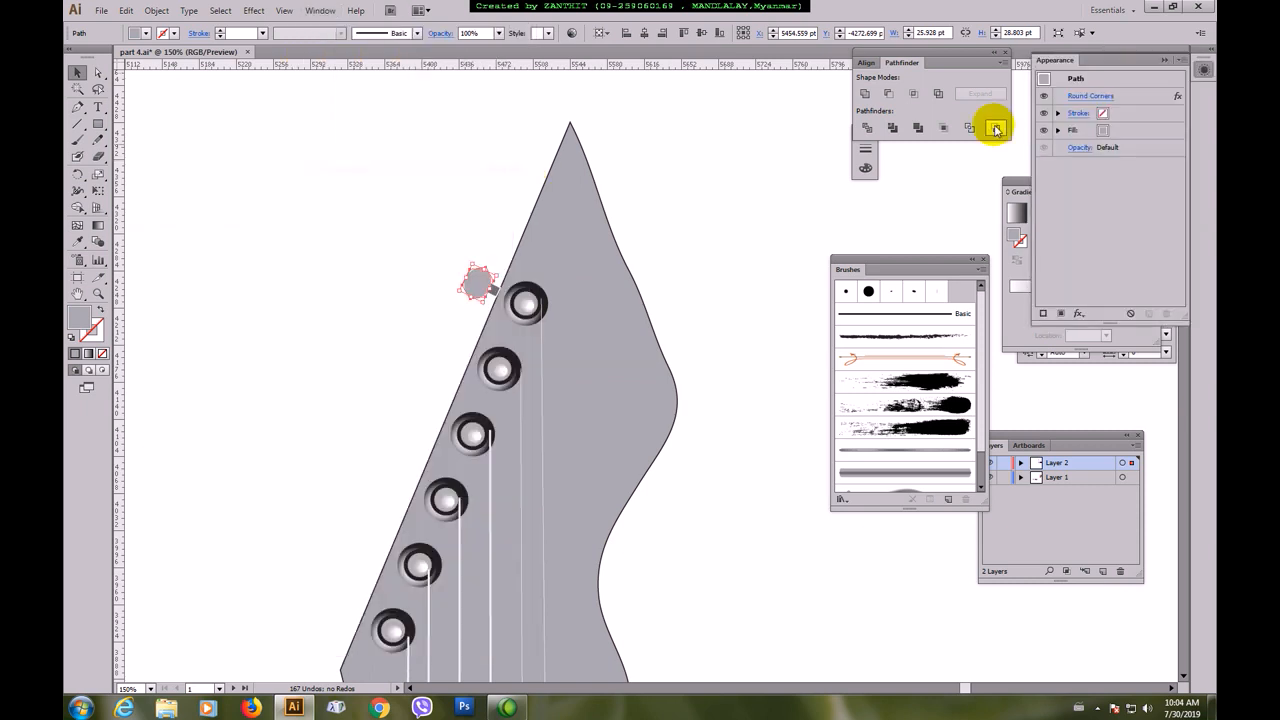
click(1082, 104)
click(706, 188)
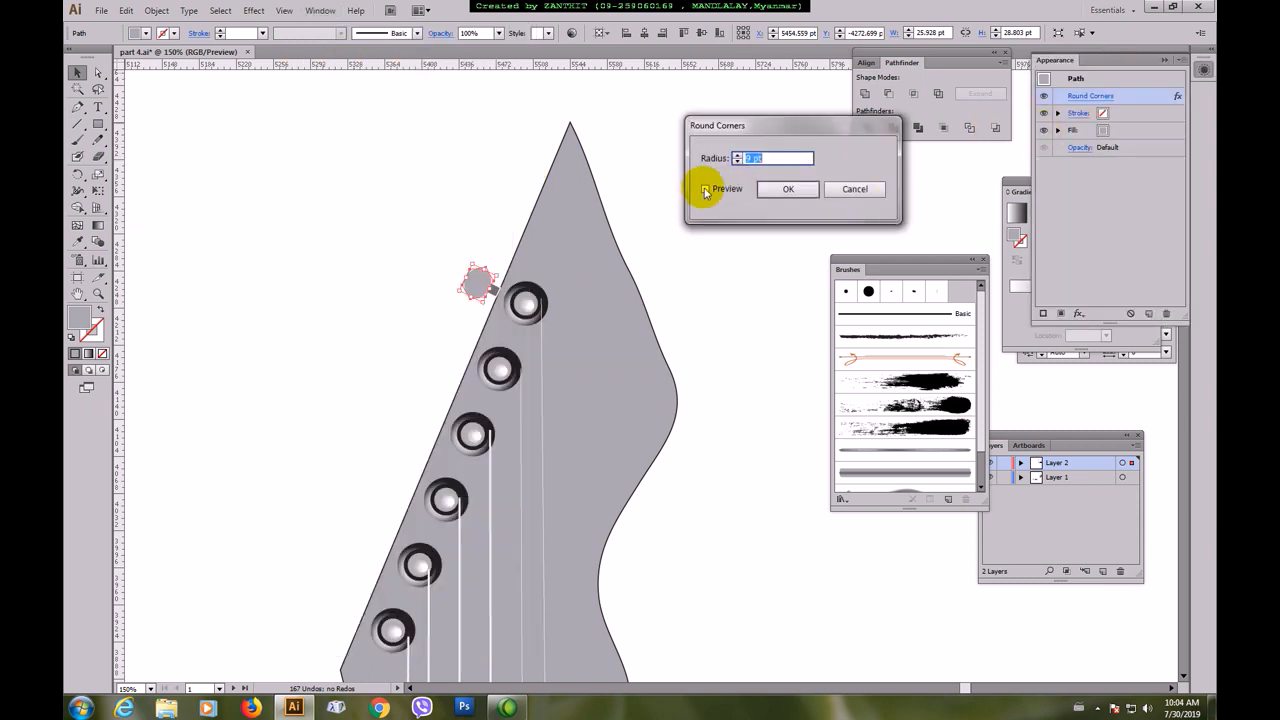
click(737, 163)
click(737, 163)
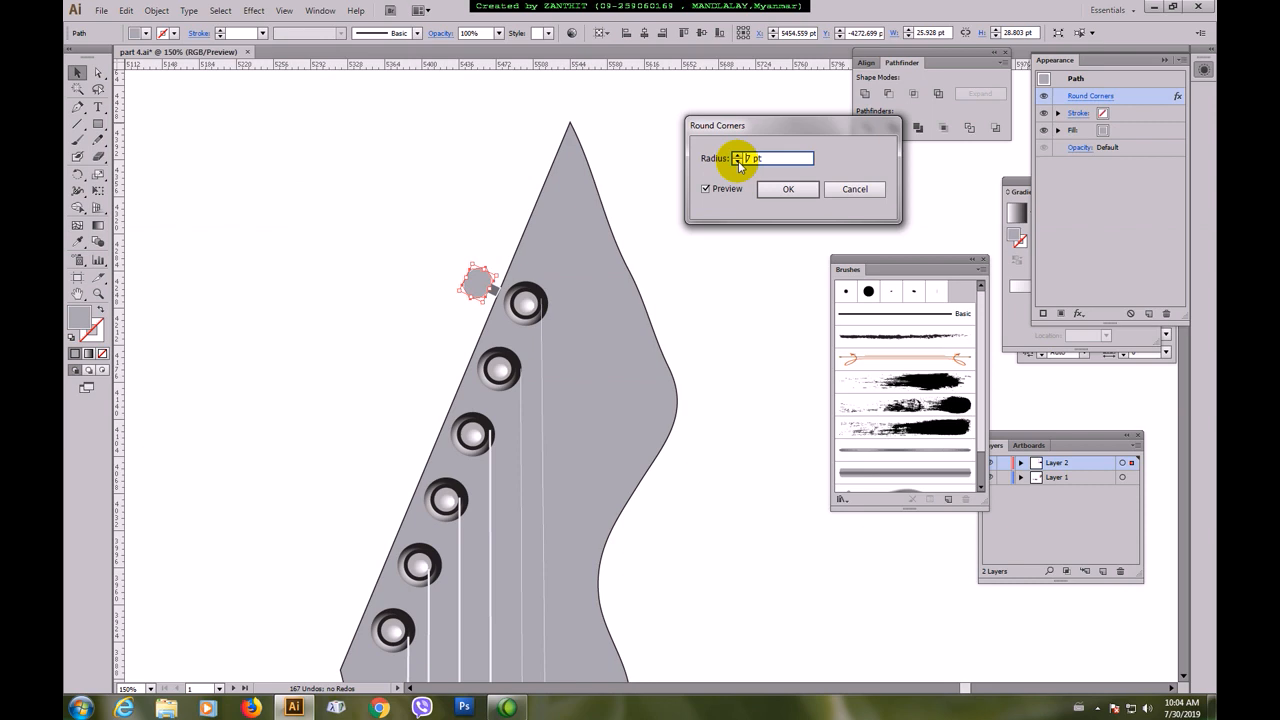
key(Return)
click(468, 255)
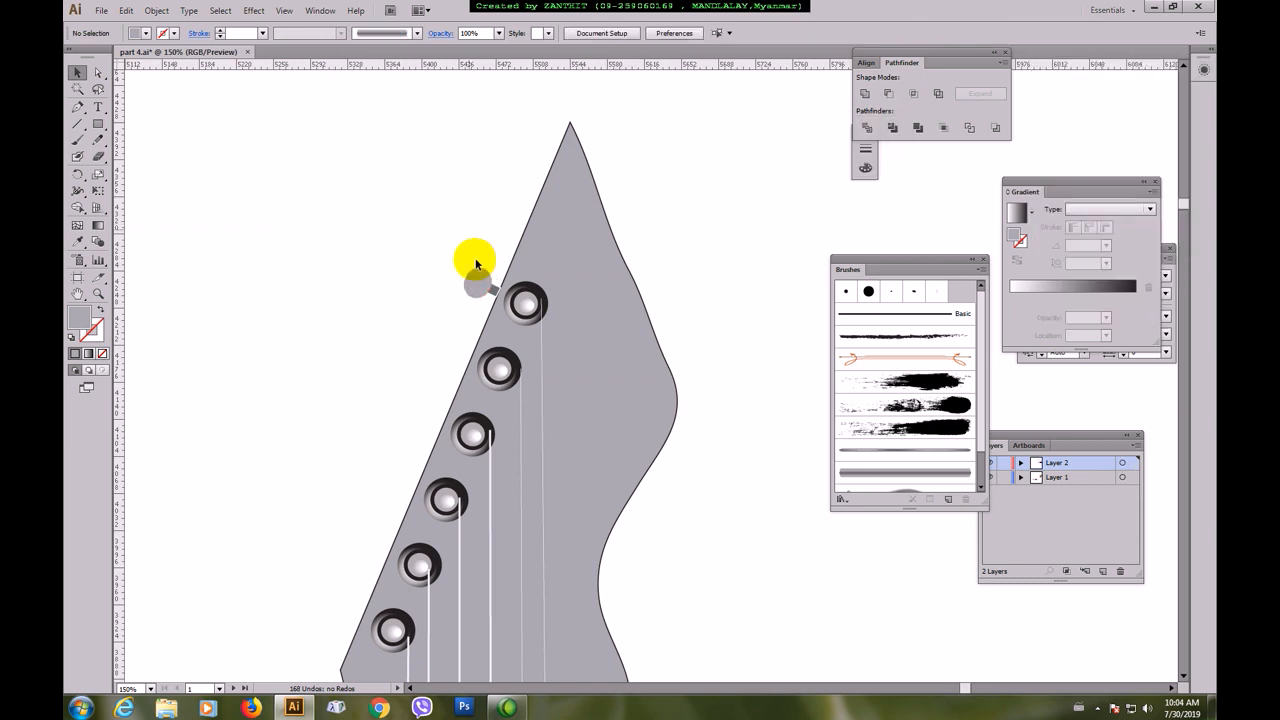
- Reduce the radius of the peg hexagon's Round Corners effect to 2 pt
drag(414, 234, 520, 335)
click(594, 320)
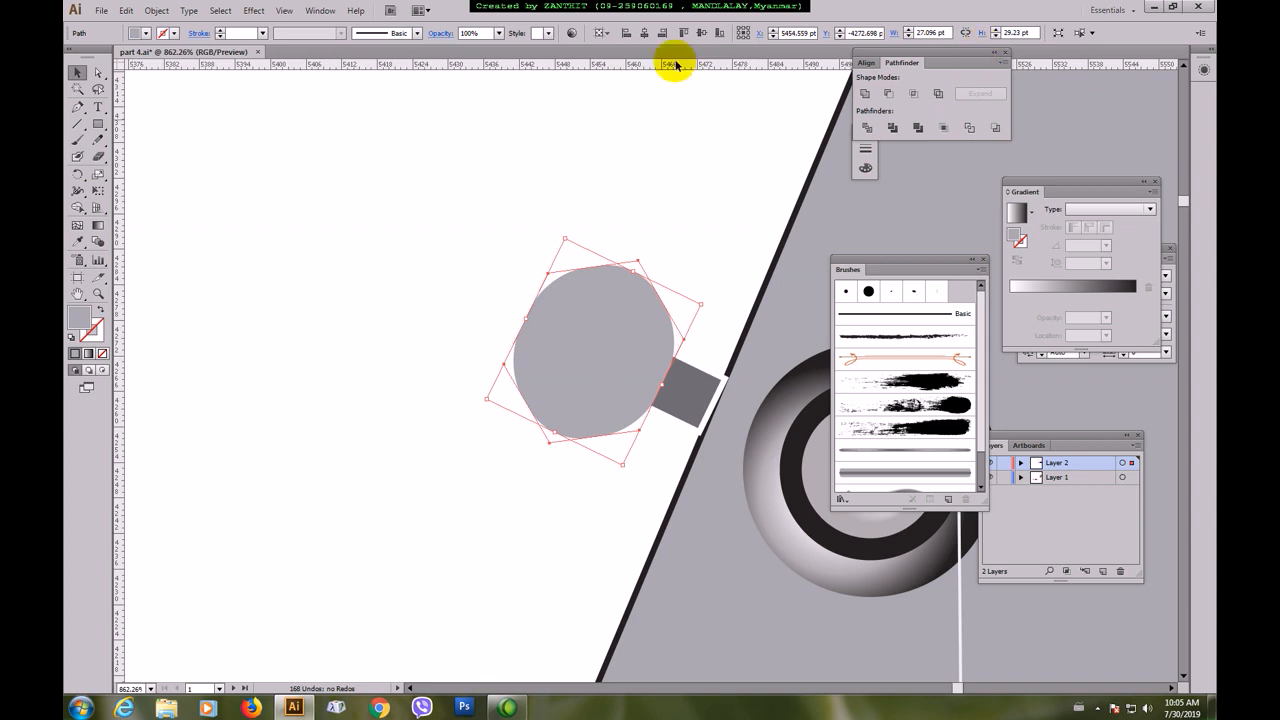
click(312, 12)
click(343, 165)
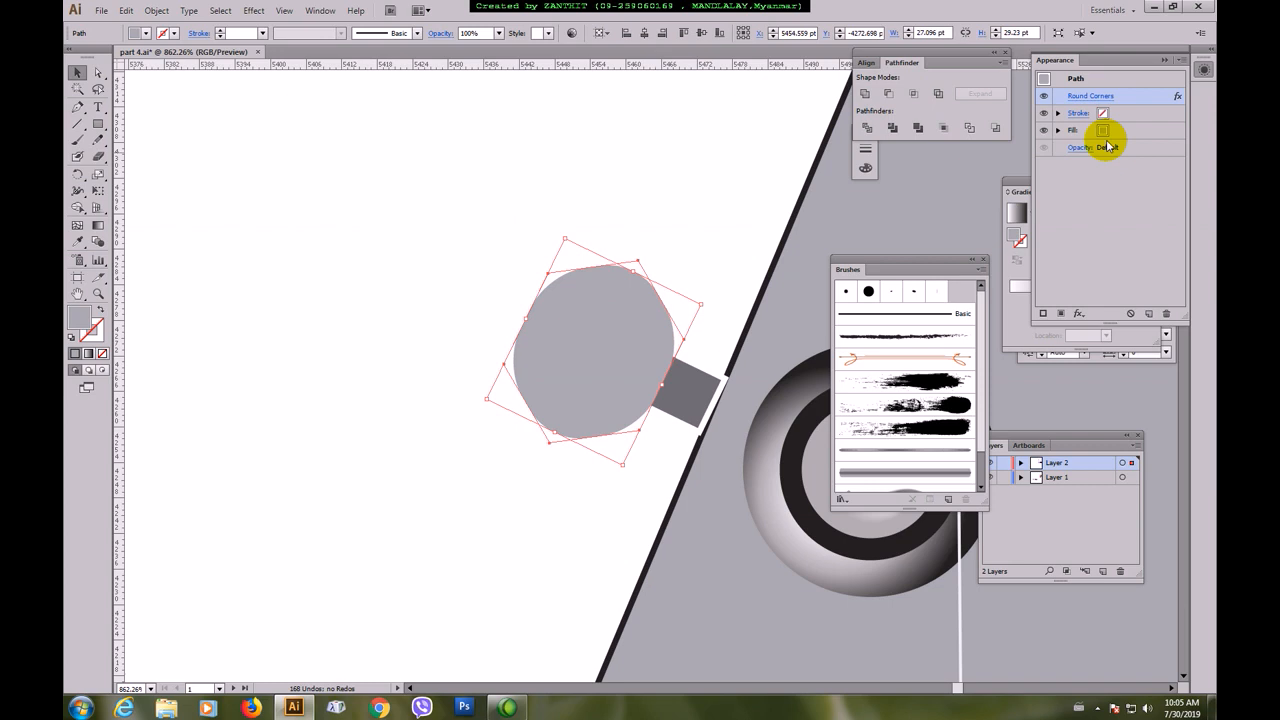
click(1088, 95)
click(705, 189)
click(737, 162)
click(737, 163)
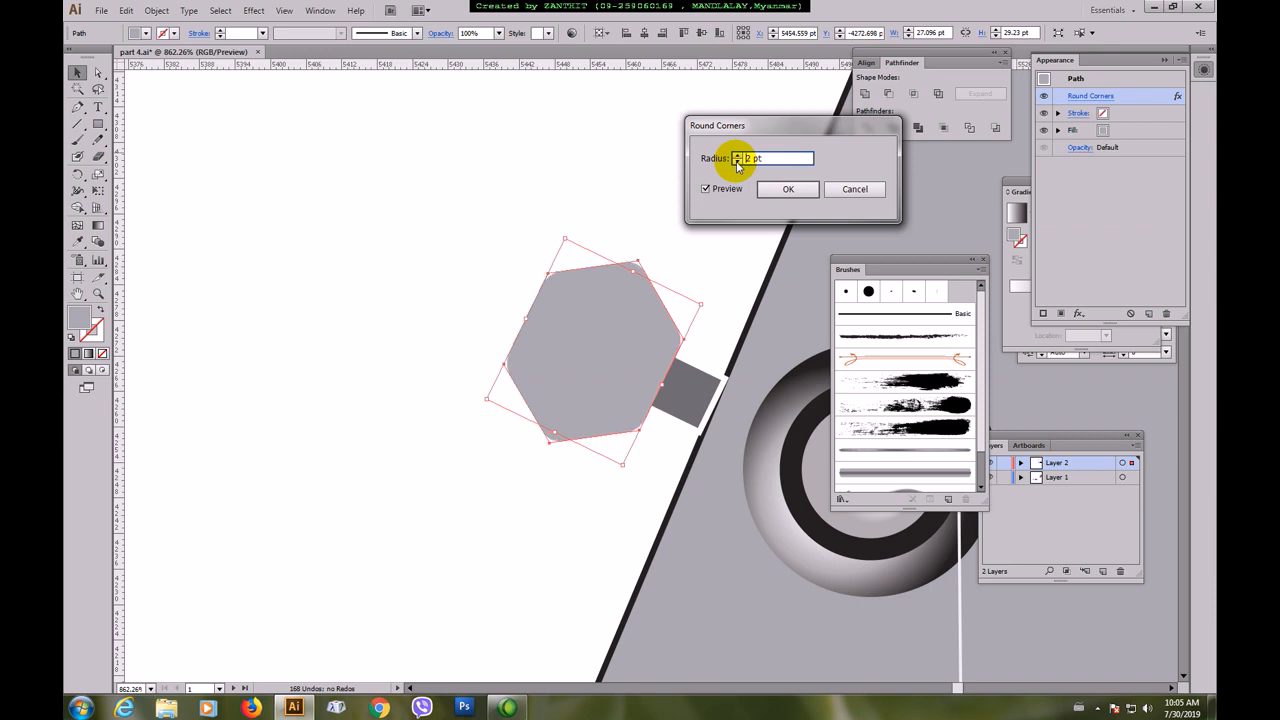
click(800, 191)
click(540, 209)
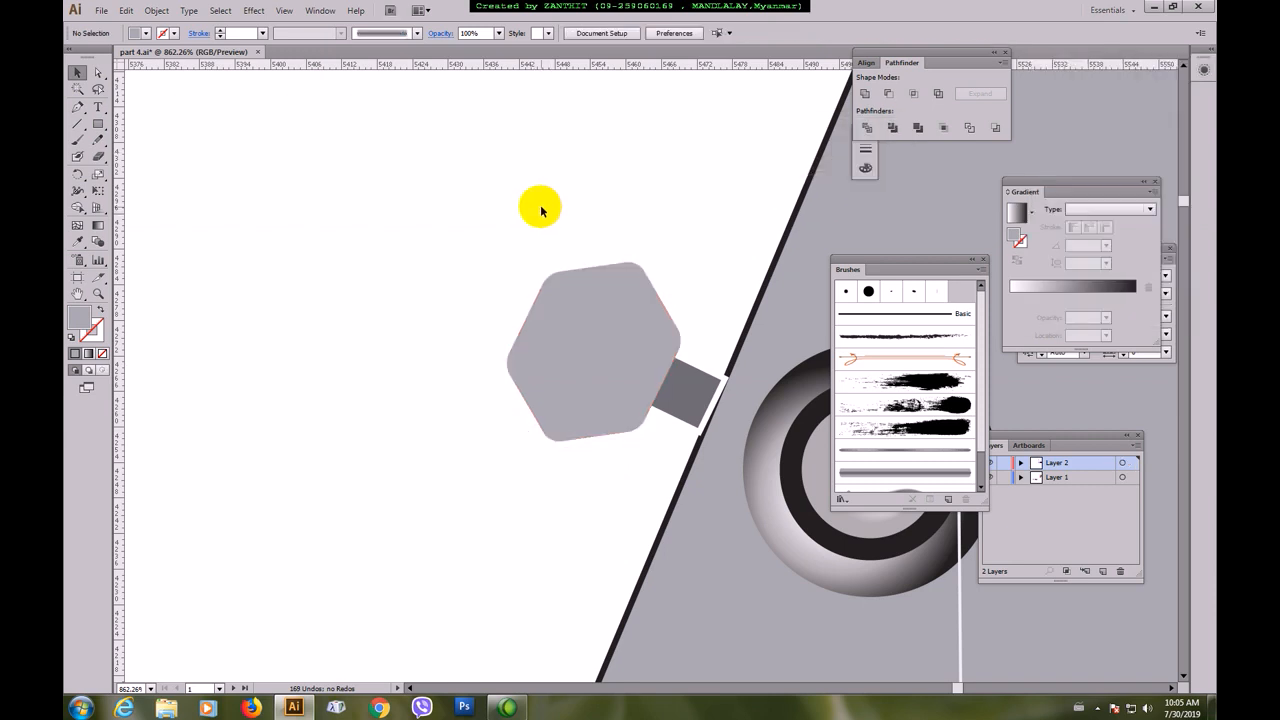
- Remove the white stroke from the peg's dark grey stem
click(672, 390)
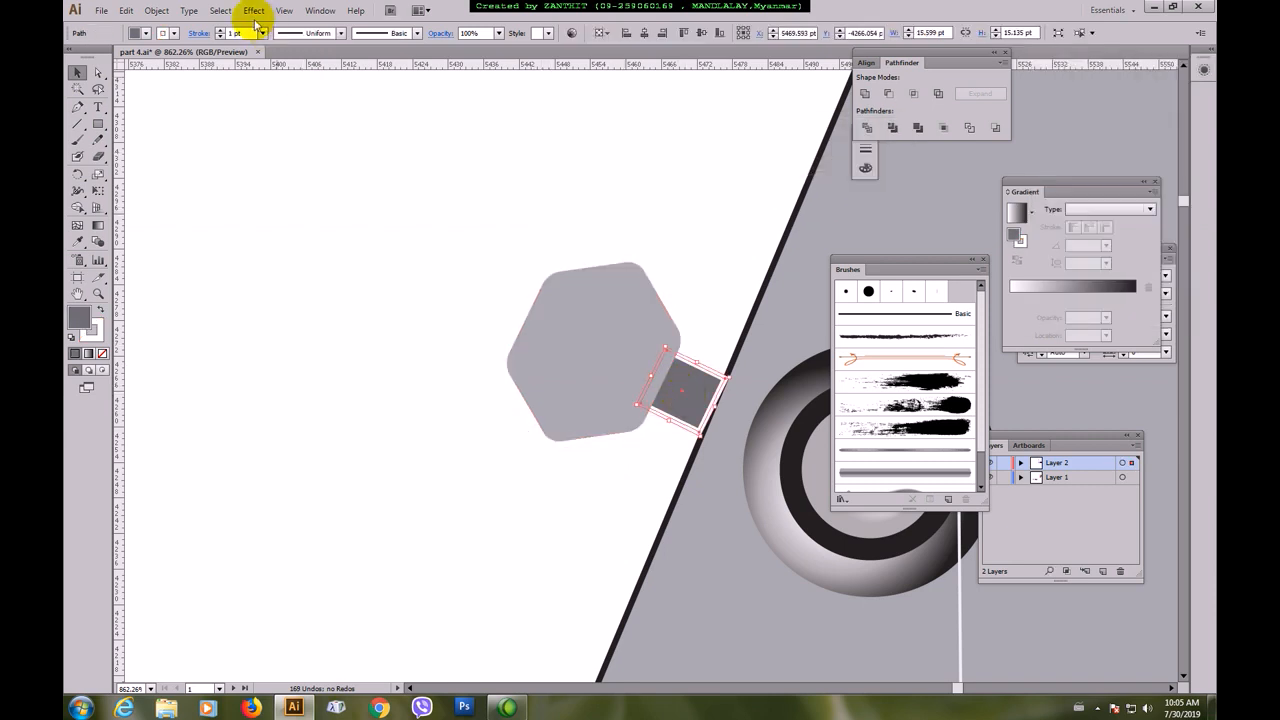
click(174, 33)
click(76, 50)
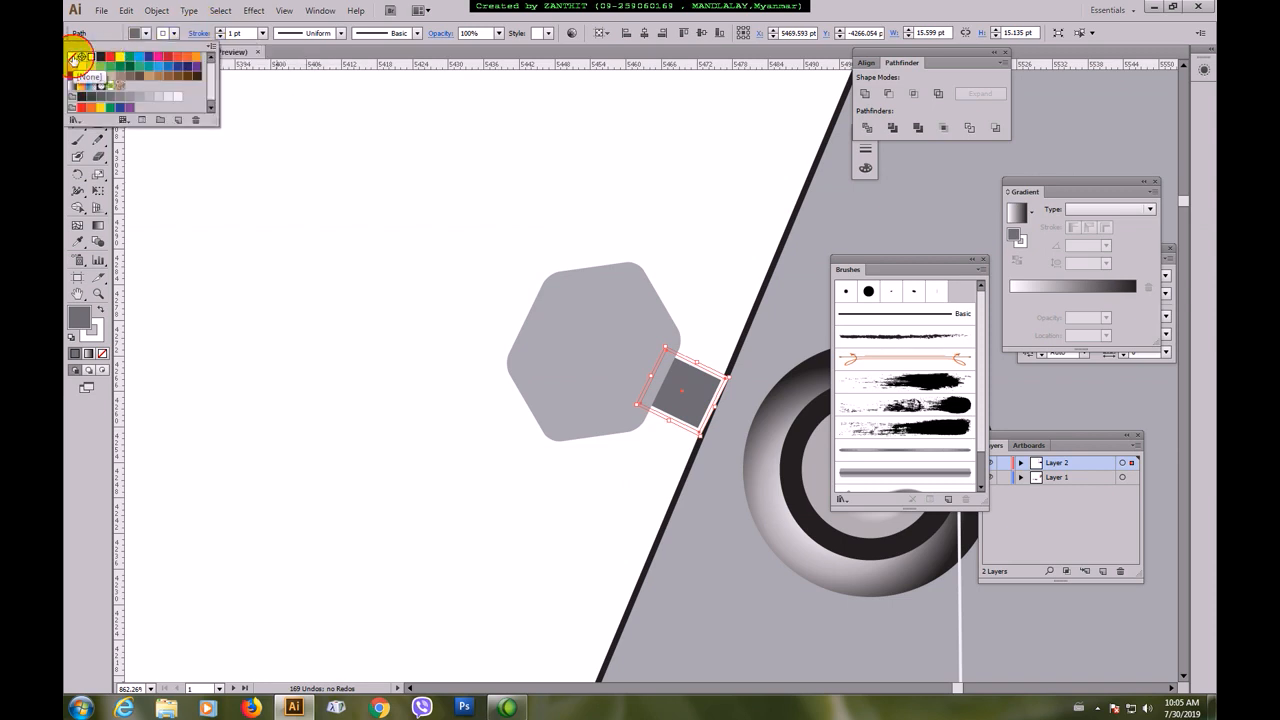
click(409, 268)
- Group the hexagon and the stem back into one tuning peg
click(629, 329)
shift+click(689, 392)
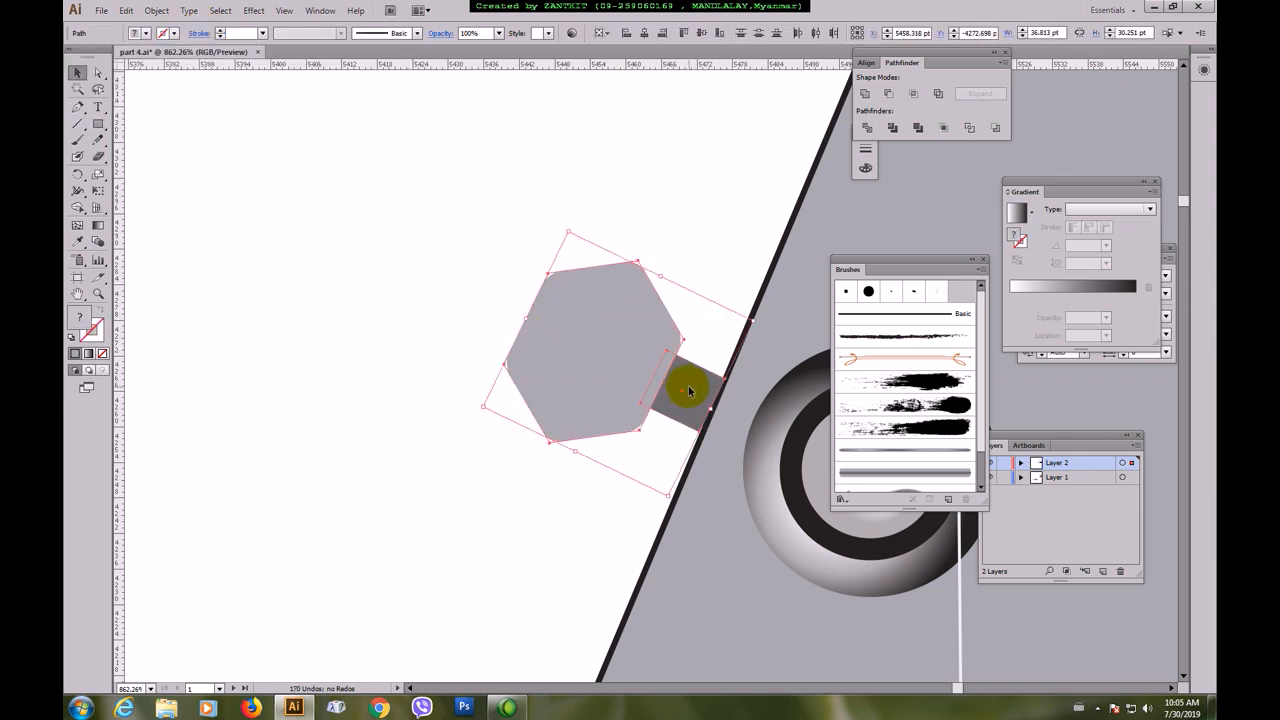
key(ctrl+g)
scroll(714, 290, down, 5)
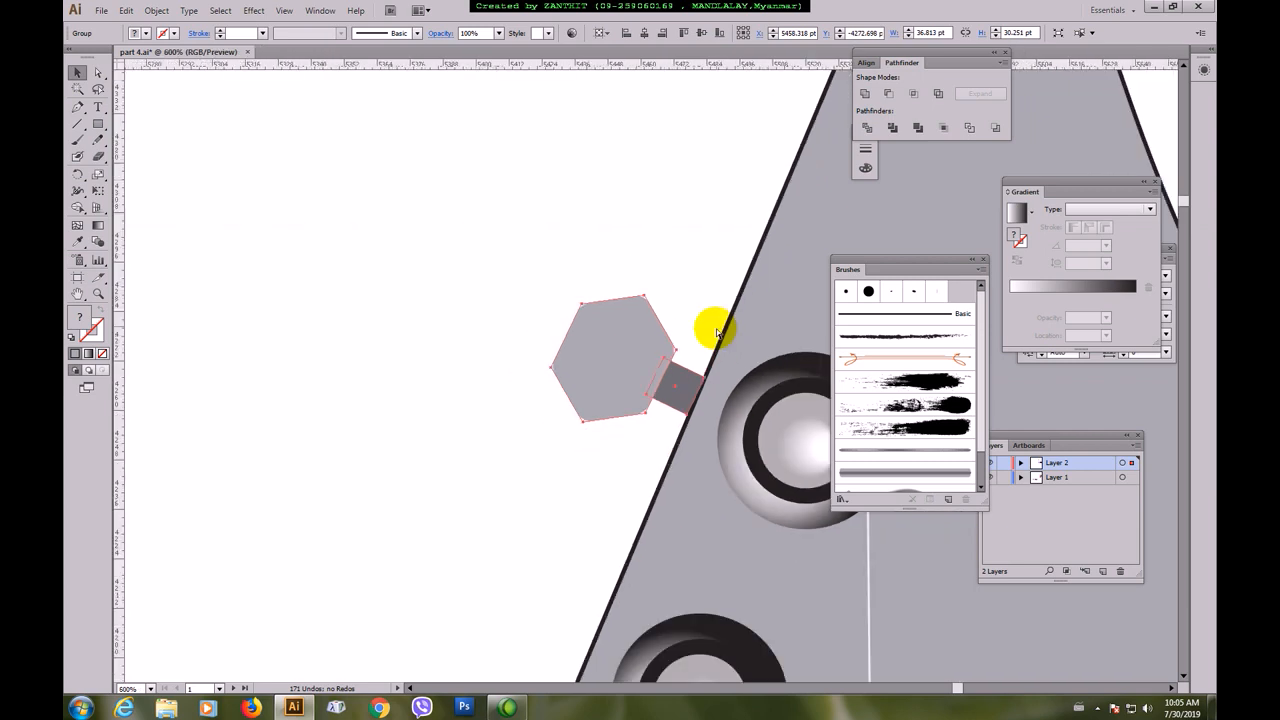
scroll(704, 337, down, 3)
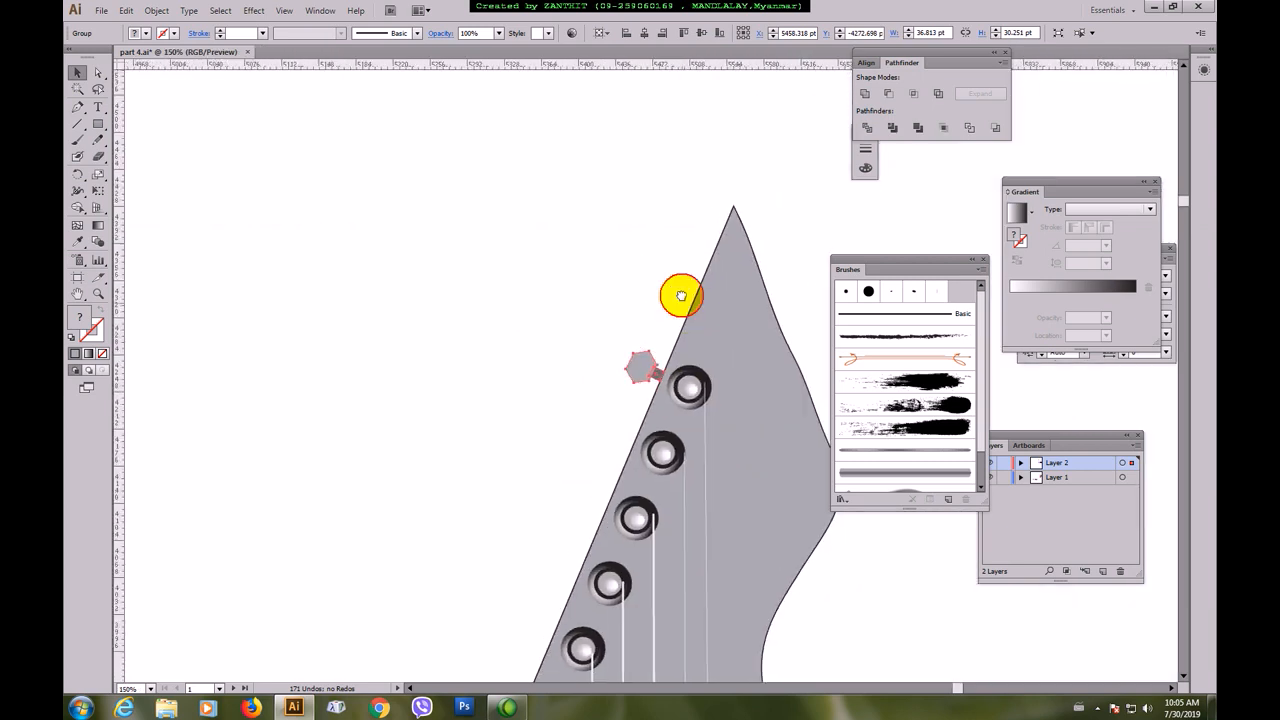
mouse_move(631, 278)
mouse_down()
mouse_move(628, 266)
mouse_move(633, 298)
mouse_up()
scroll(639, 298, down, 3)
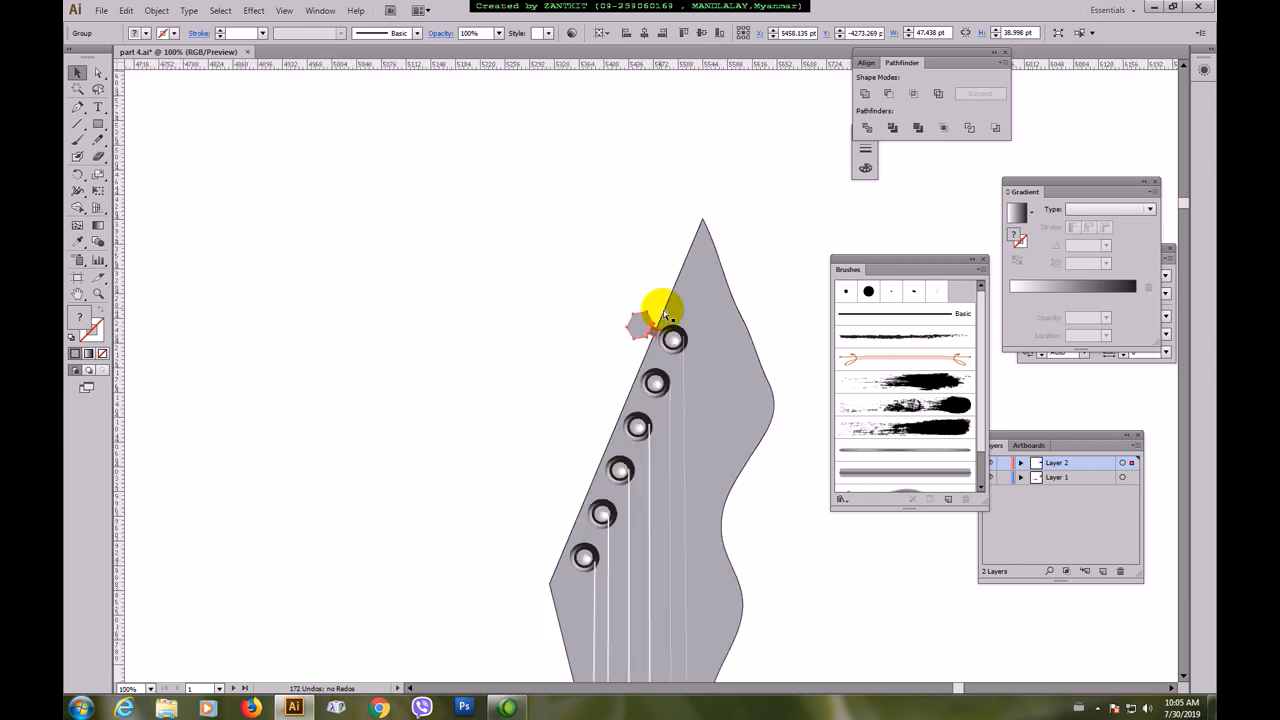
scroll(733, 357, up, 1)
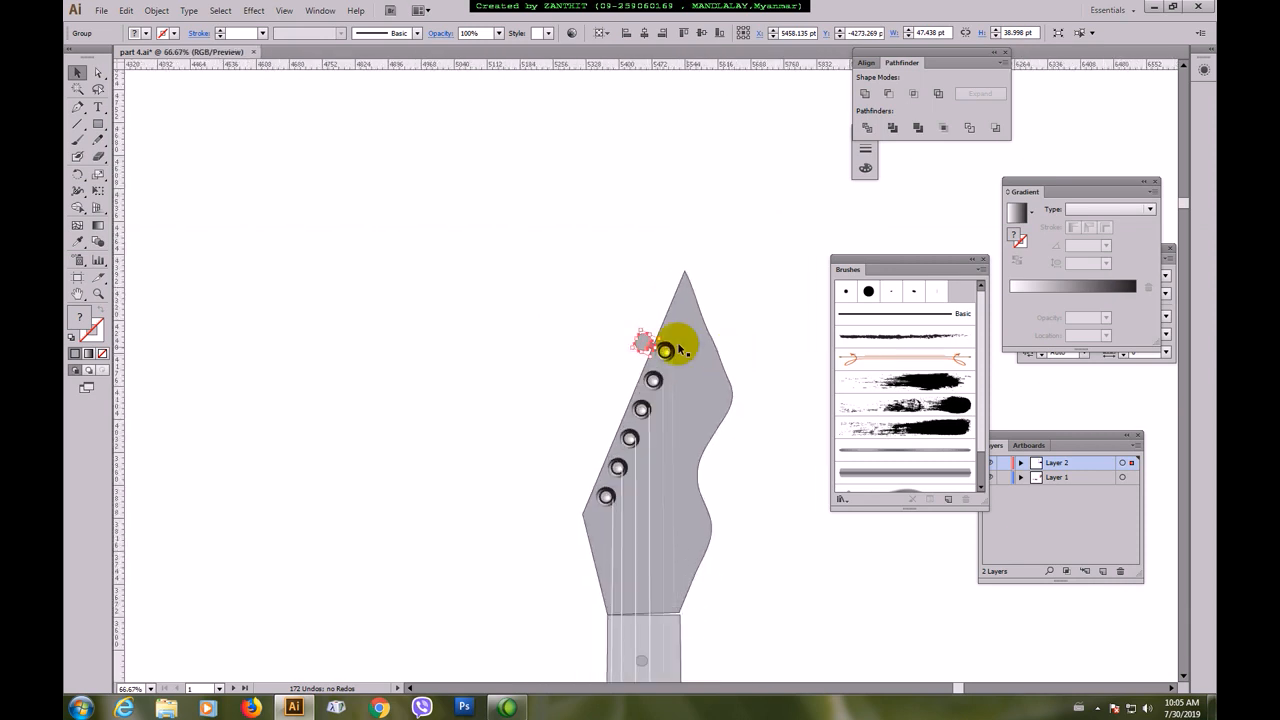
drag(646, 347, 582, 490)
drag(586, 488, 634, 376)
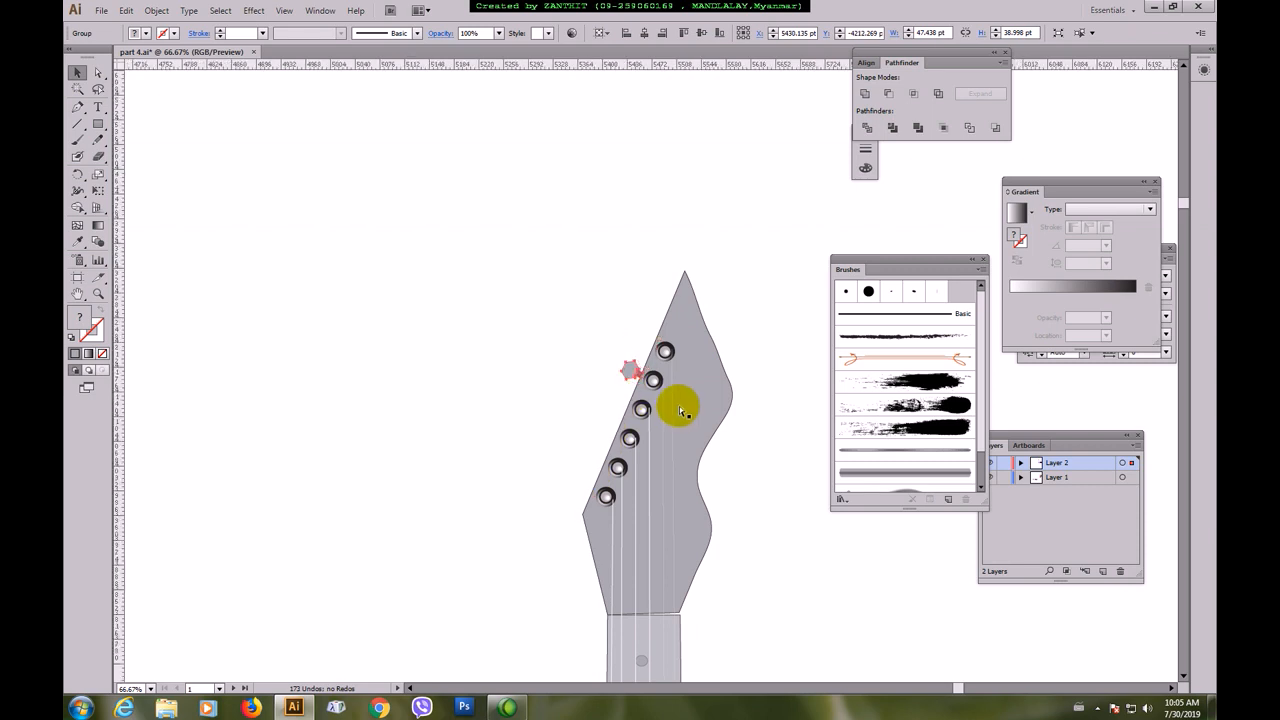
key(ctrl+plus)
key(ctrl+plus)
key(ctrl+z)
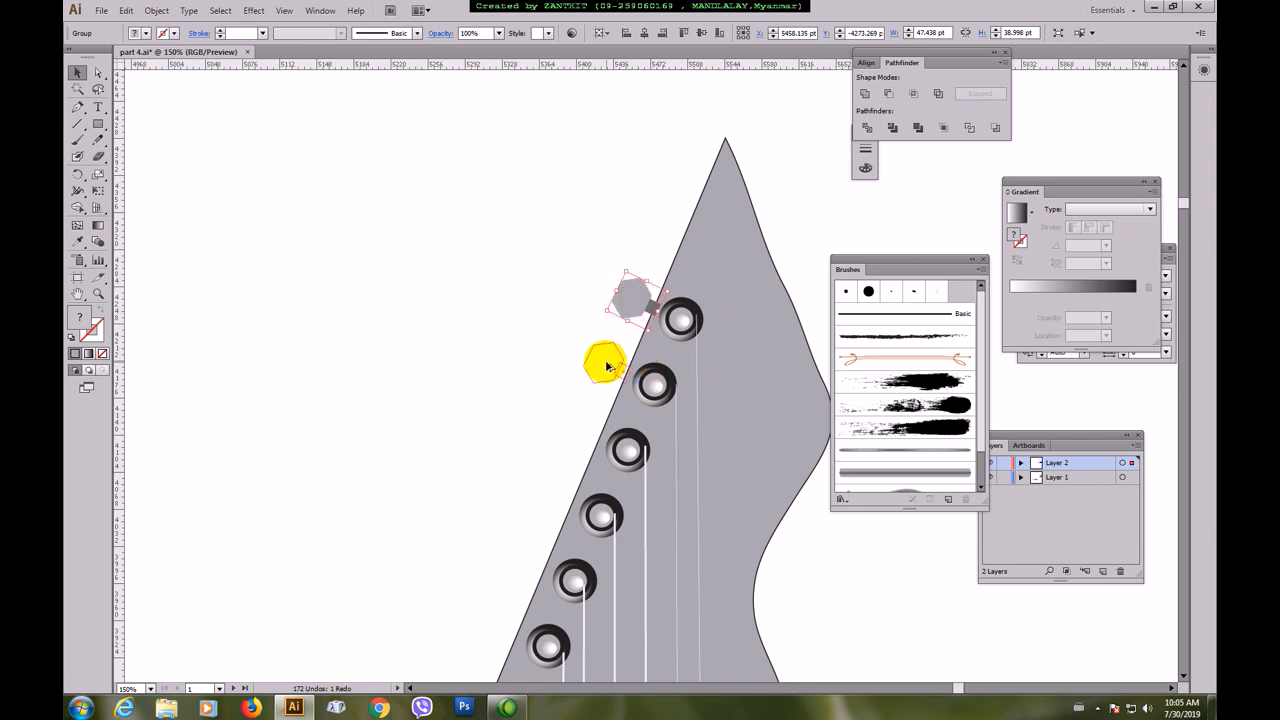
- Duplicate the tuning peg along the headstock's slanted edge so that each of the other five tuners has one beside it
key(ctrl+shift+z)
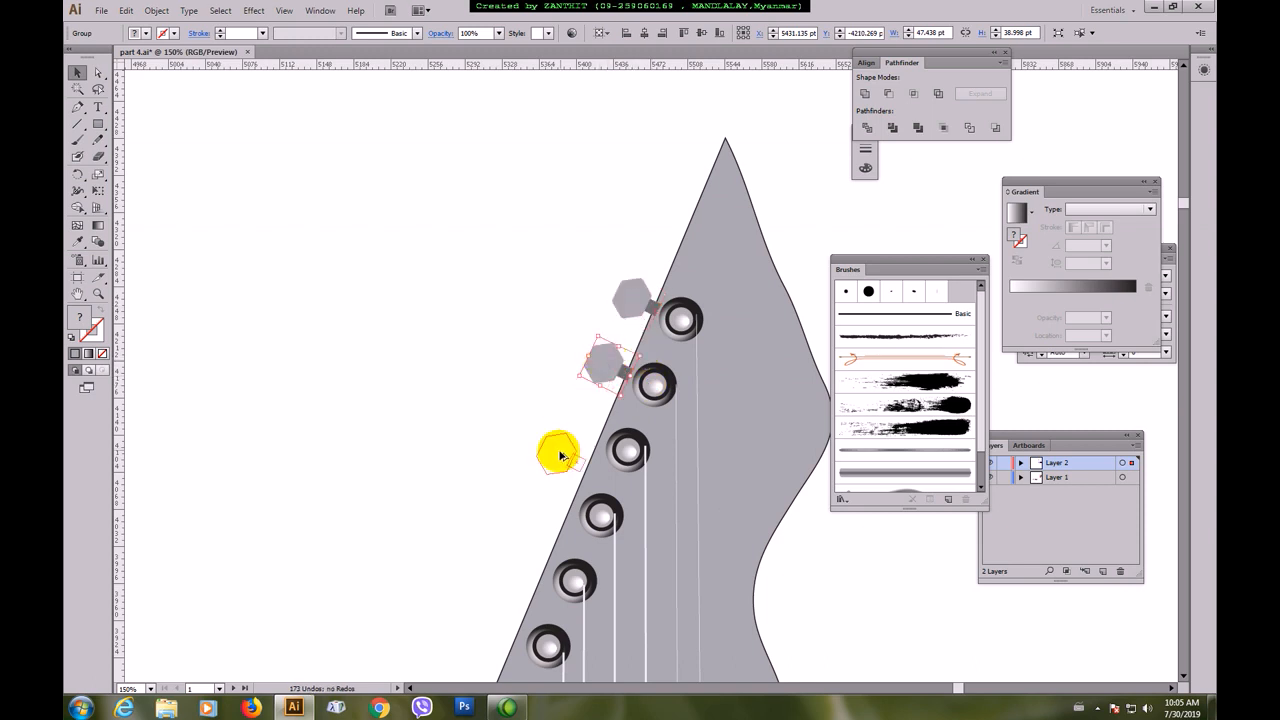
drag(581, 431, 589, 361)
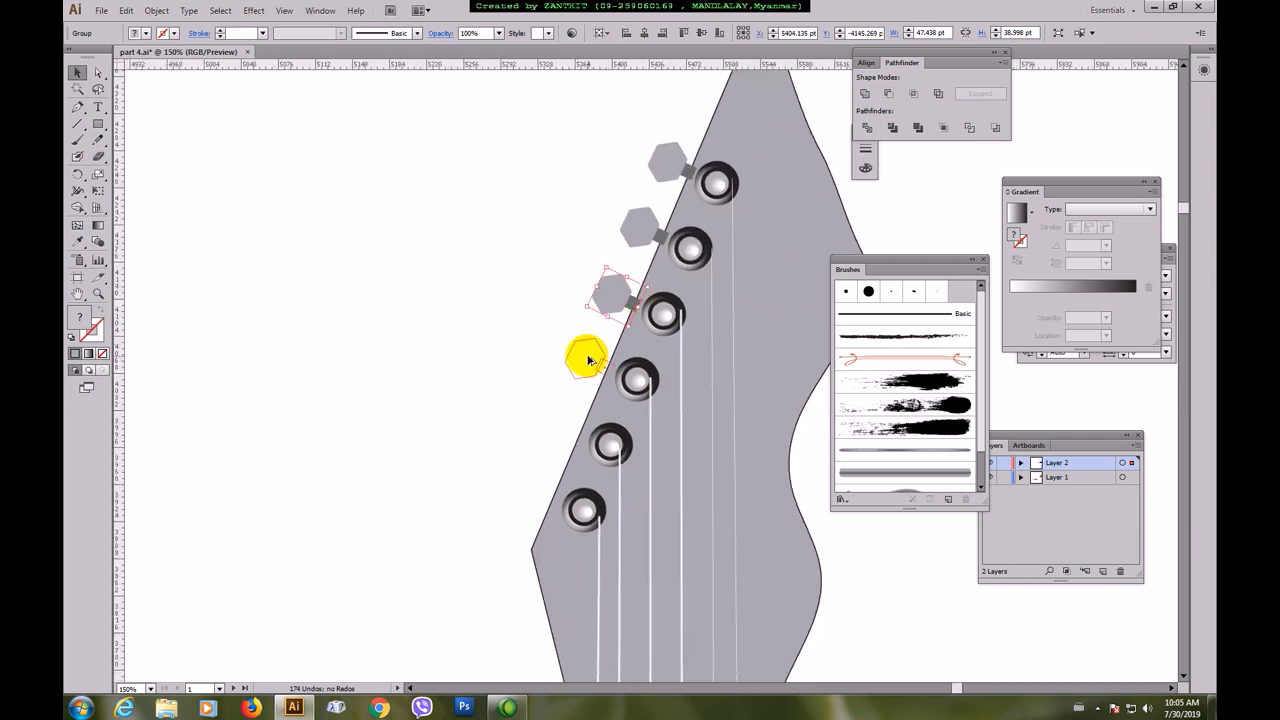
drag(589, 360, 589, 361)
drag(587, 362, 535, 486)
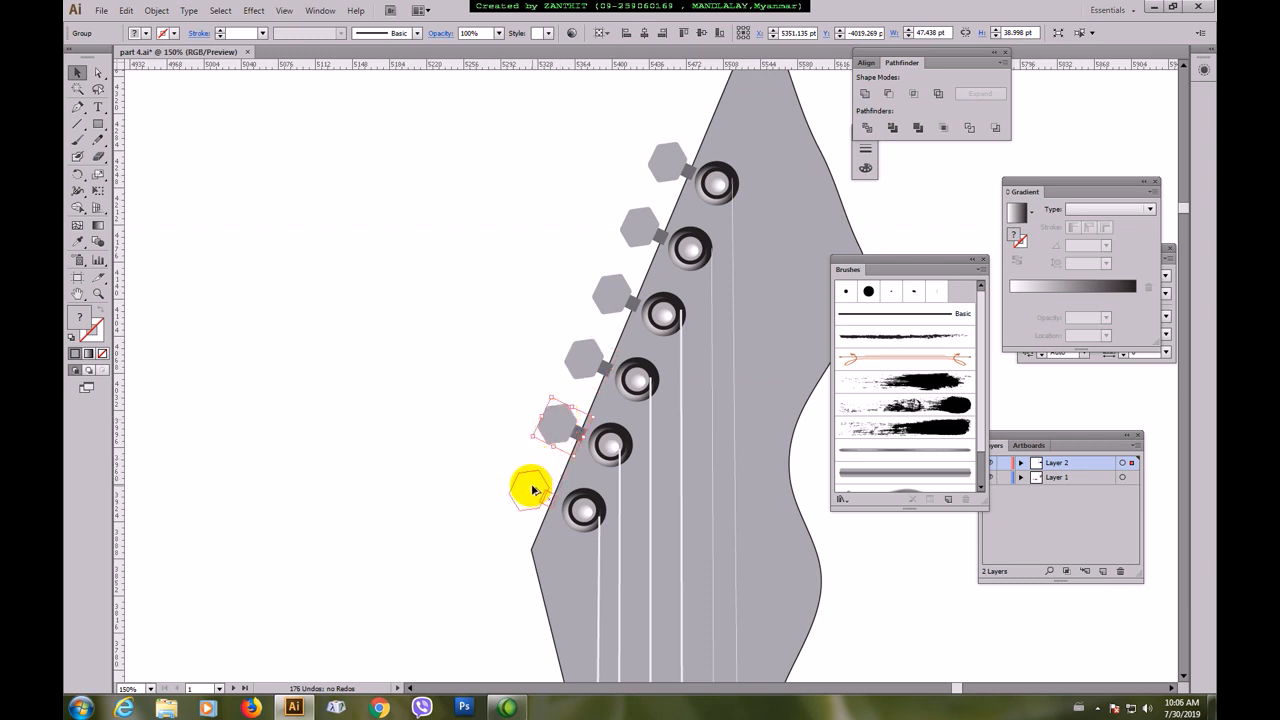
drag(533, 489, 532, 490)
click(441, 416)
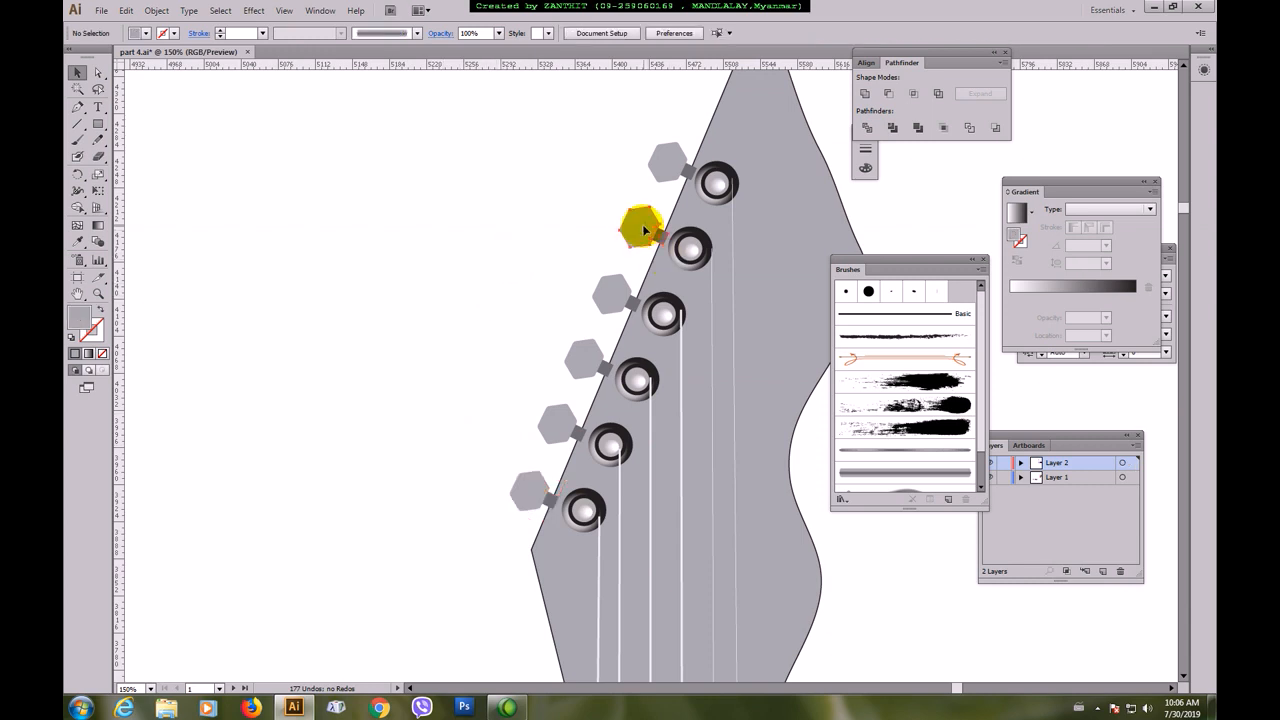
- Select all six tuning pegs and send them behind the headstock so their stems tuck under its edge
click(642, 224)
shift+click(675, 152)
shift+click(610, 294)
shift+click(591, 364)
shift+click(560, 421)
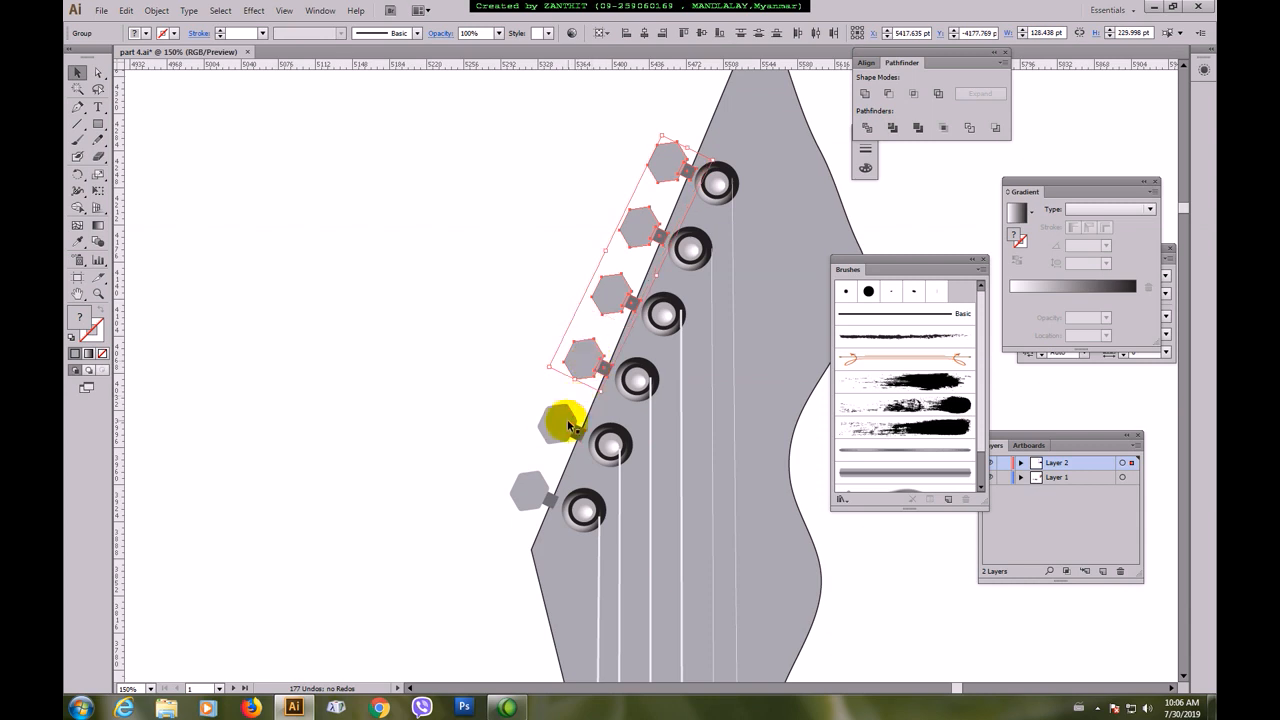
shift+click(532, 488)
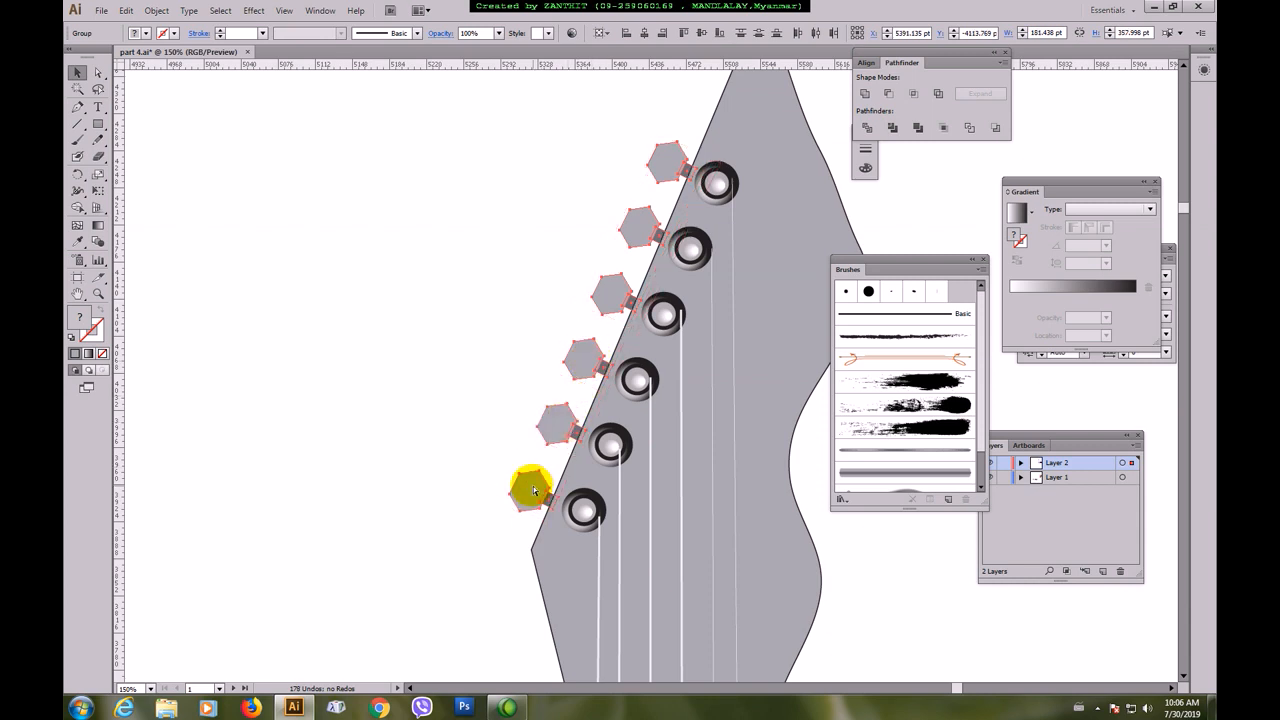
click(545, 288)
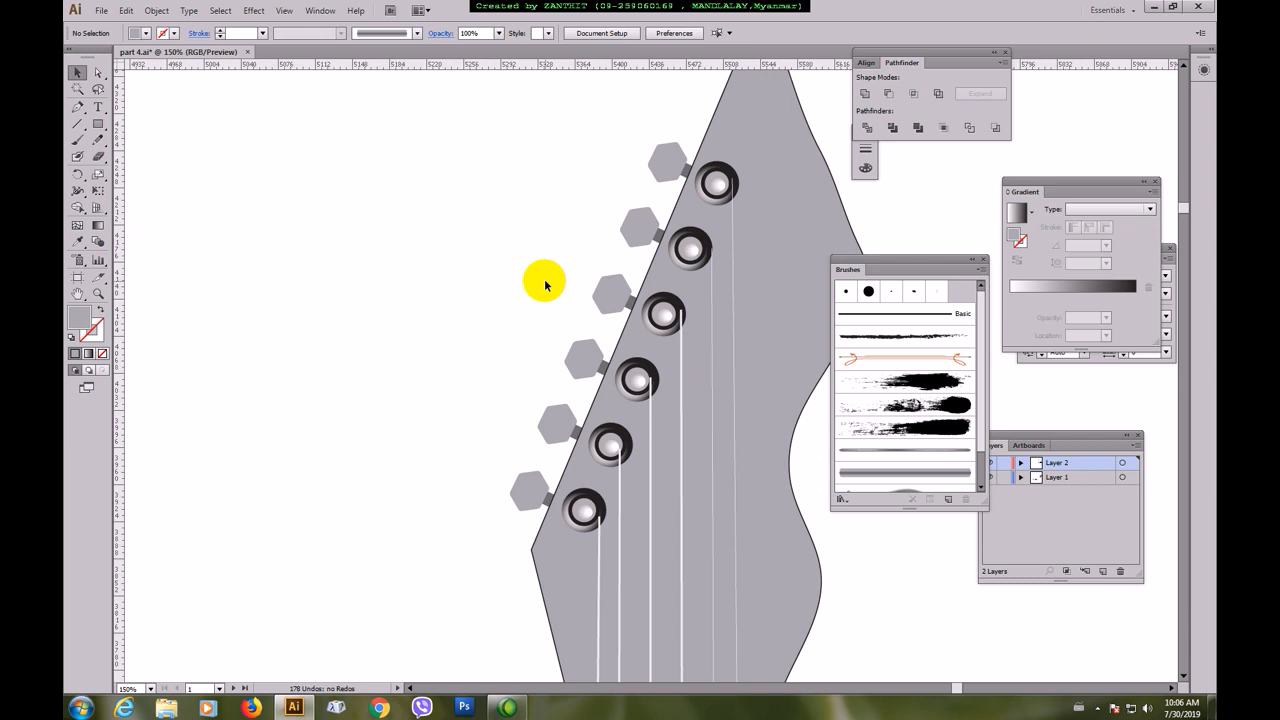
click(77, 123)
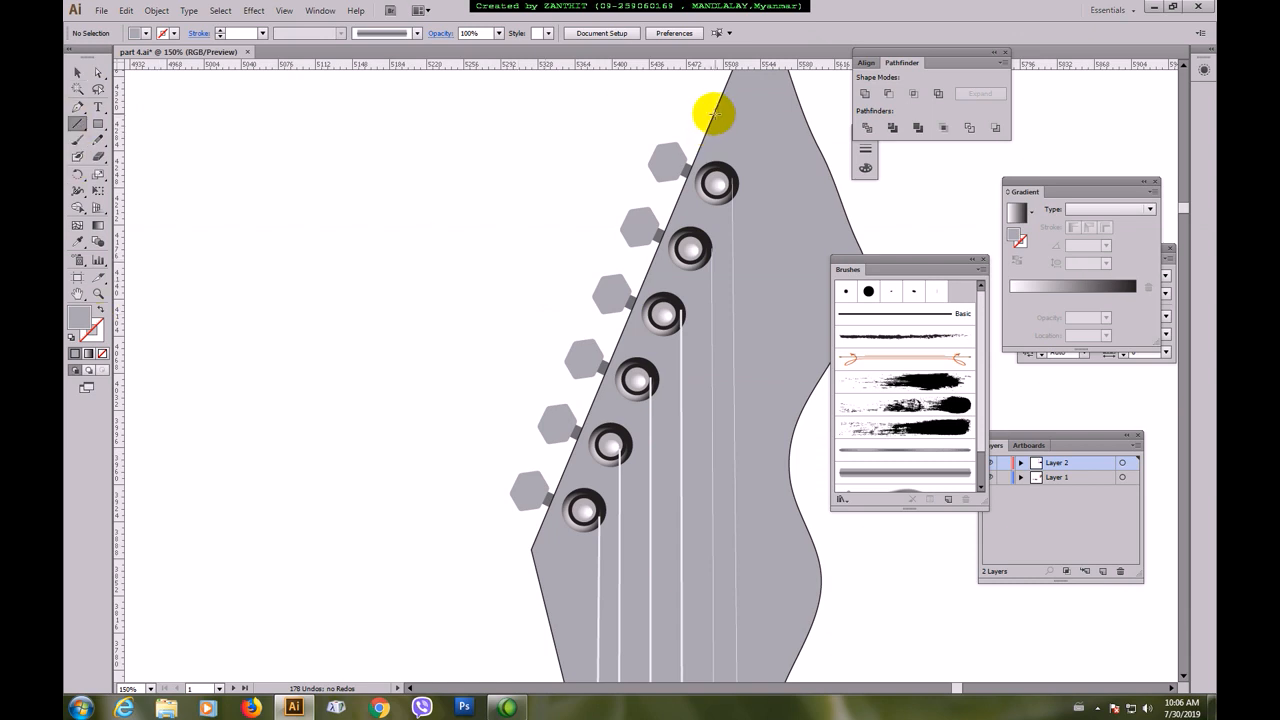
click(713, 114)
click(654, 363)
mouse_move(704, 135)
mouse_down()
mouse_move(686, 149)
mouse_move(540, 526)
mouse_up()
click(77, 73)
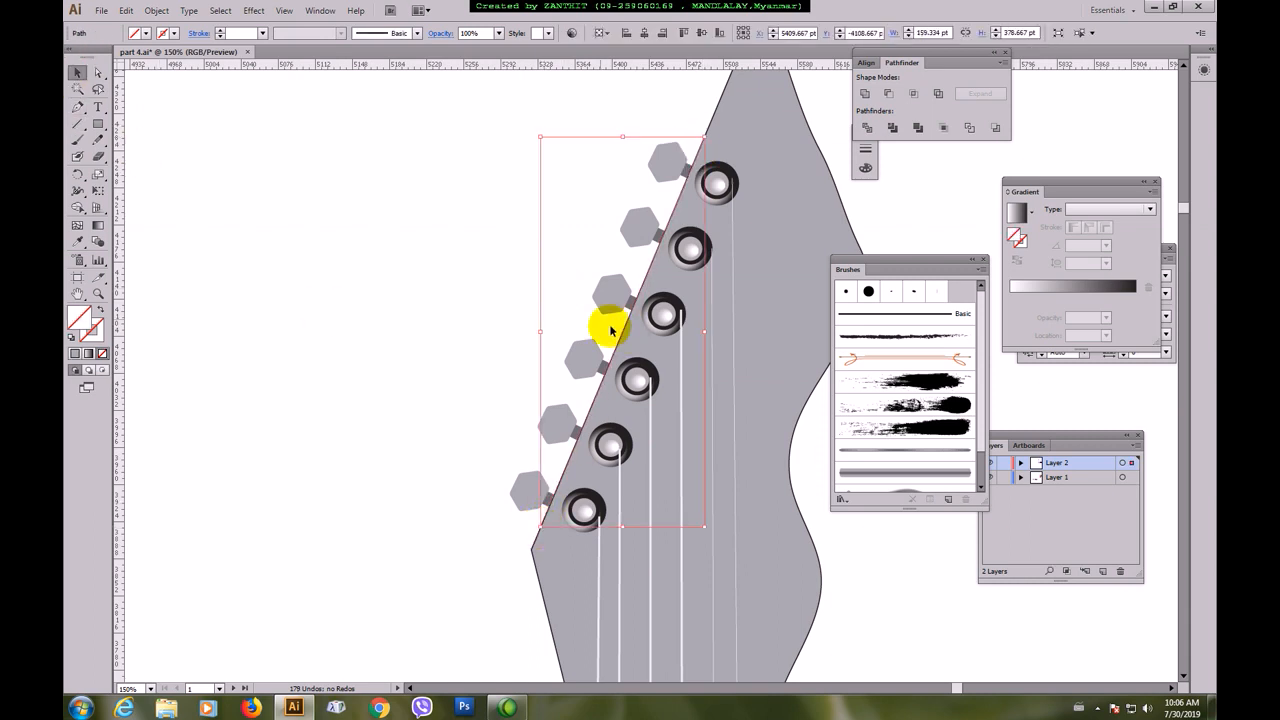
drag(621, 337, 588, 317)
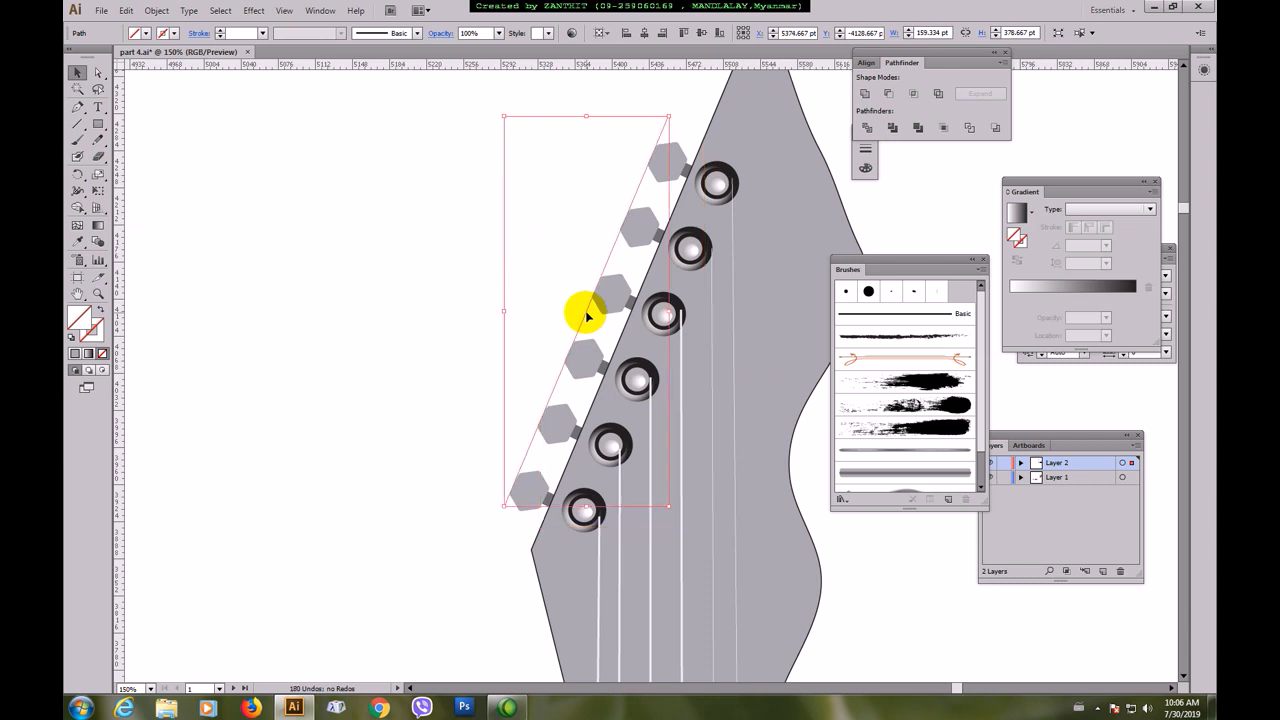
click(587, 316)
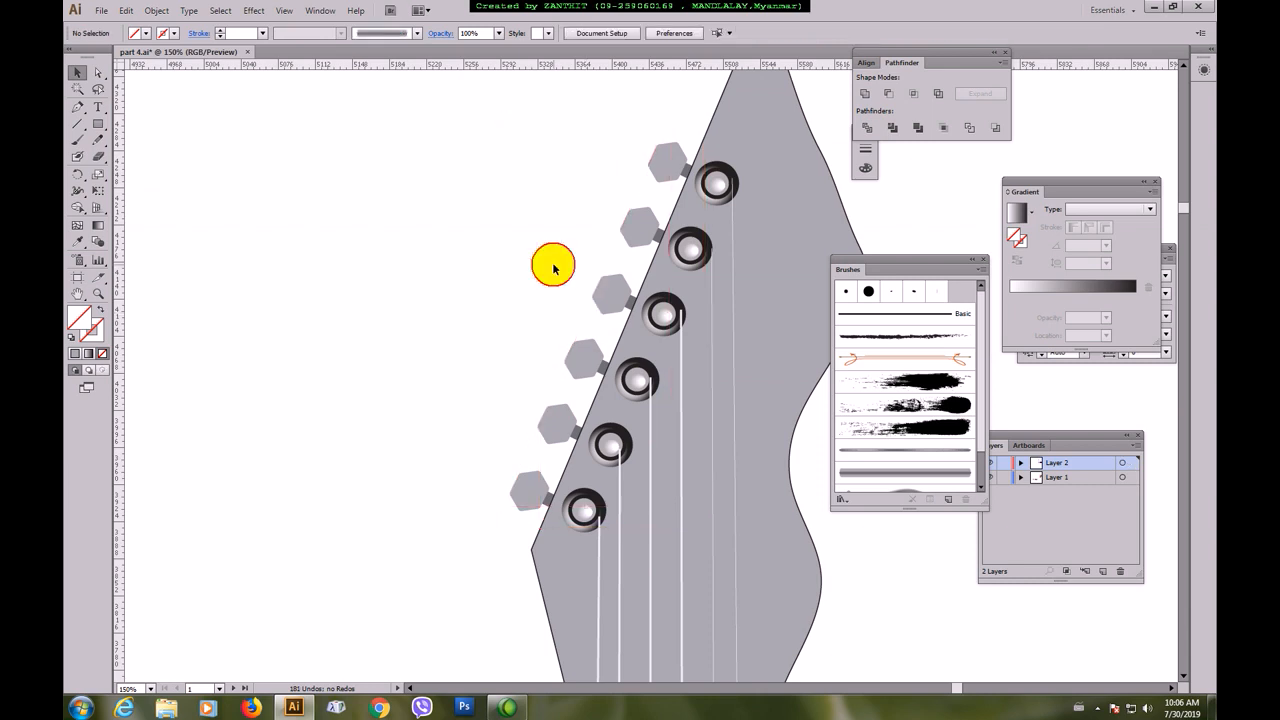
- Select the complete guitar artwork, including its body, neck, headstock and tuning pegs
key(ctrl+minus)
key(ctrl+minus)
key(ctrl+minus)
key(ctrl+minus)
key(ctrl+minus)
key(ctrl+minus)
key(ctrl+minus)
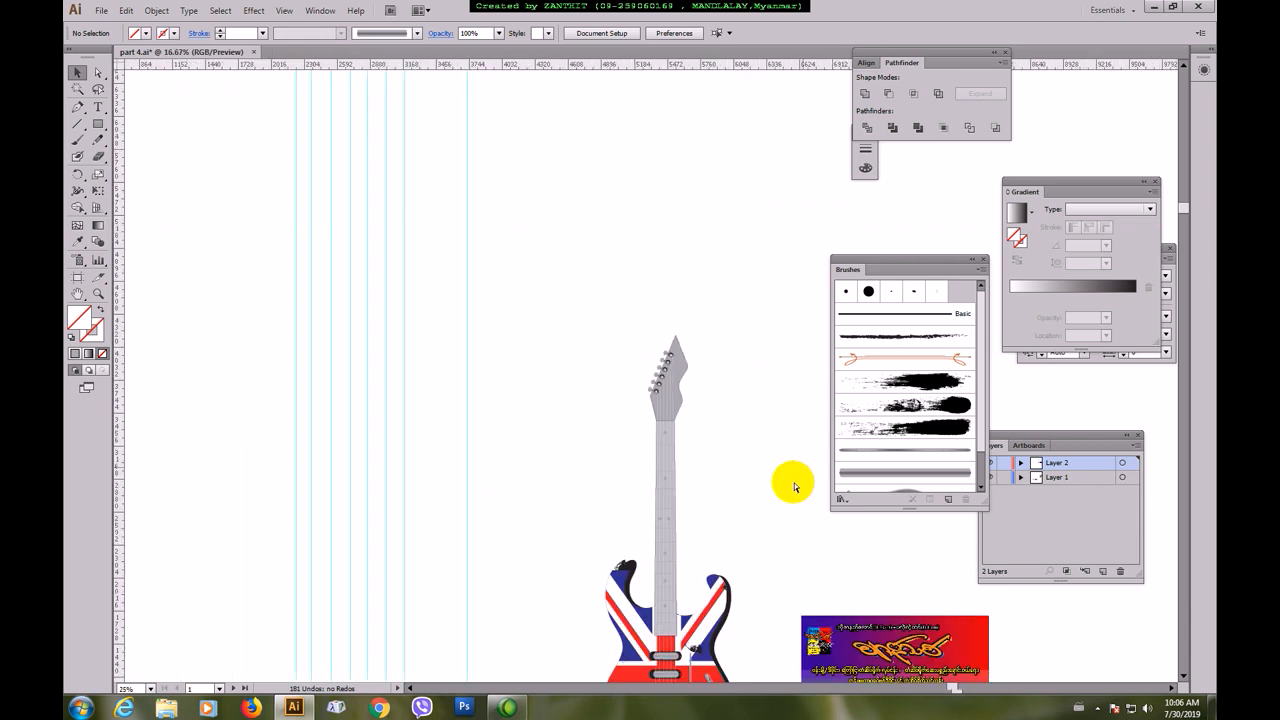
key(space)
drag(726, 504, 543, 376)
drag(516, 187, 671, 550)
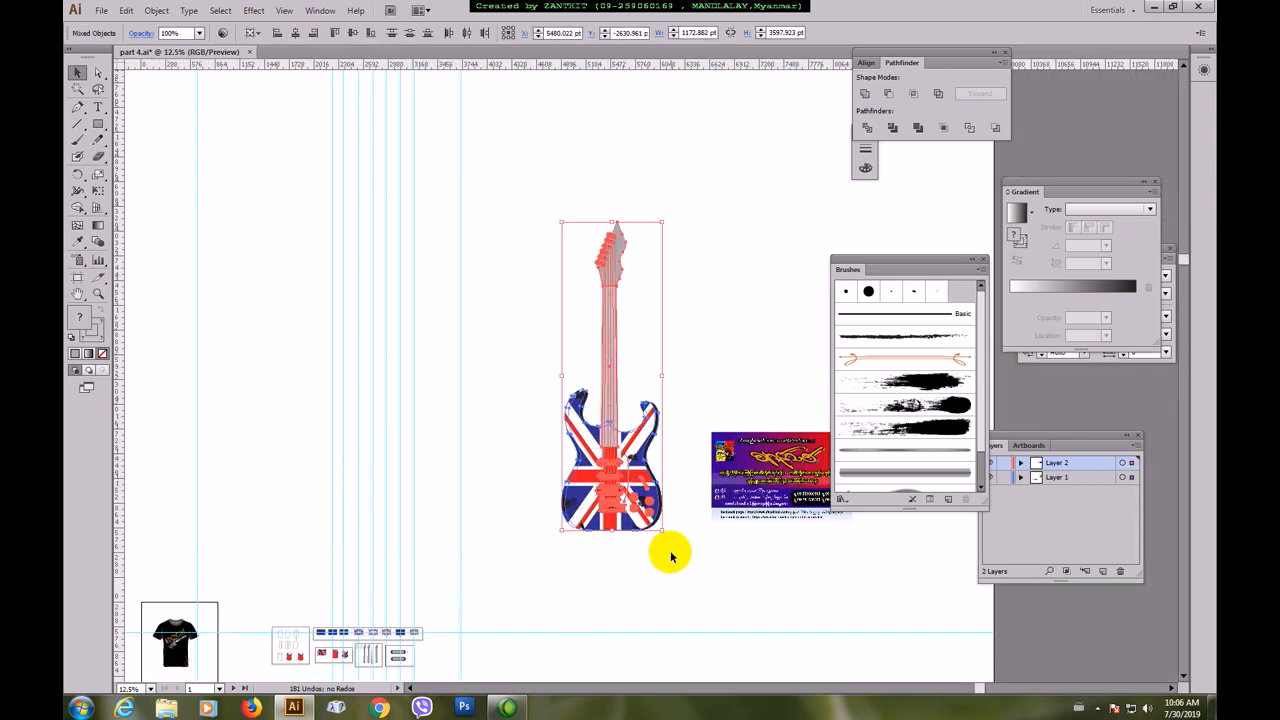
click(723, 377)
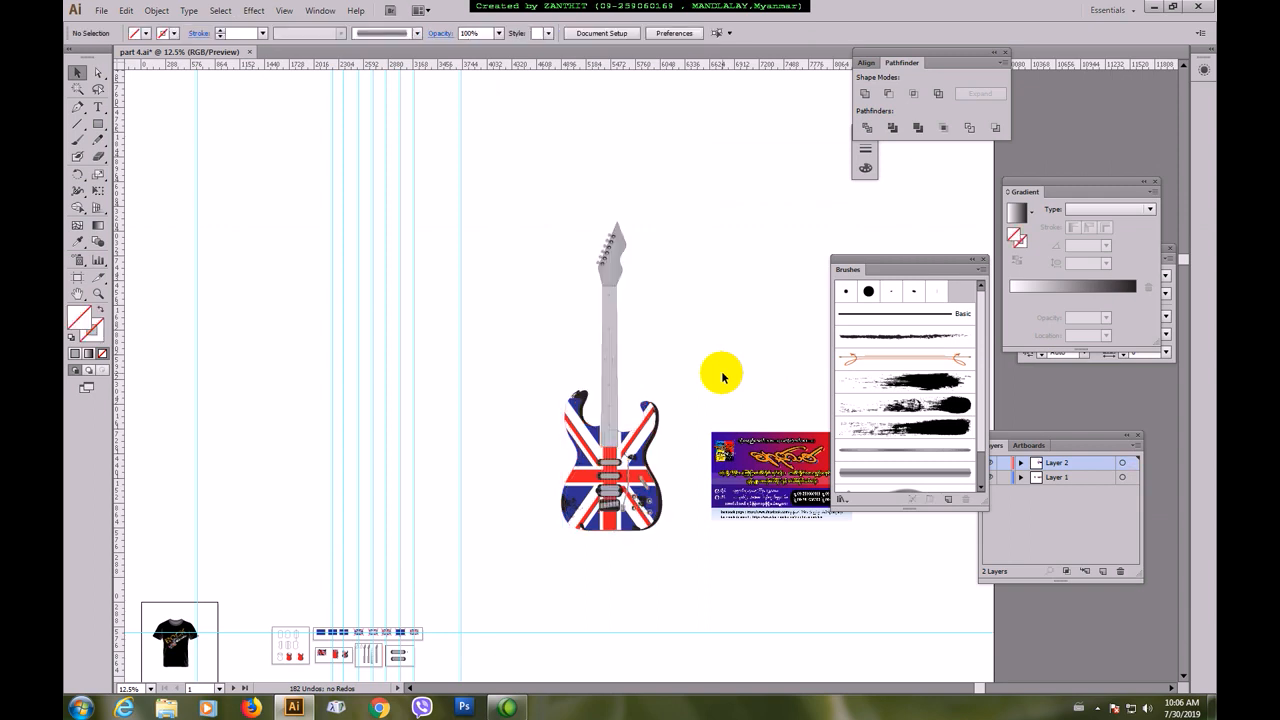
key(space)
drag(531, 396, 549, 382)
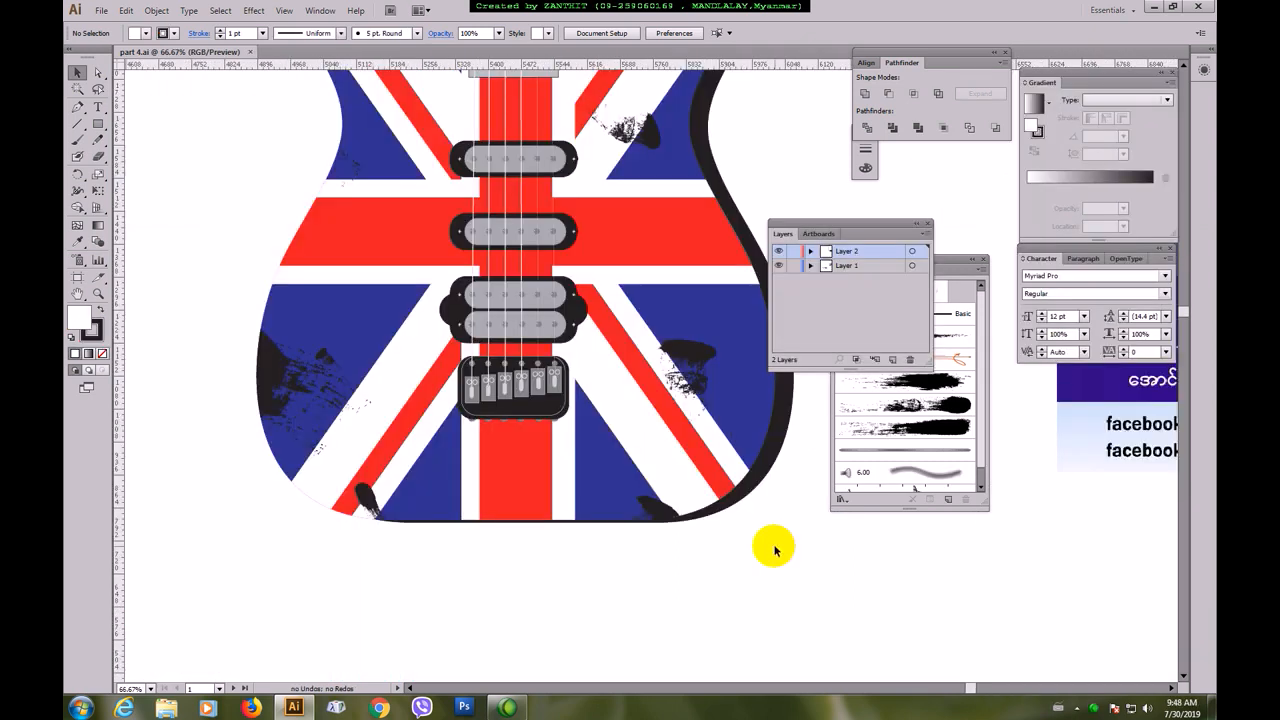
- Examine the contact banner beside the guitar with the interface panels hidden, and return to the guitar's body
drag(810, 528, 300, 506)
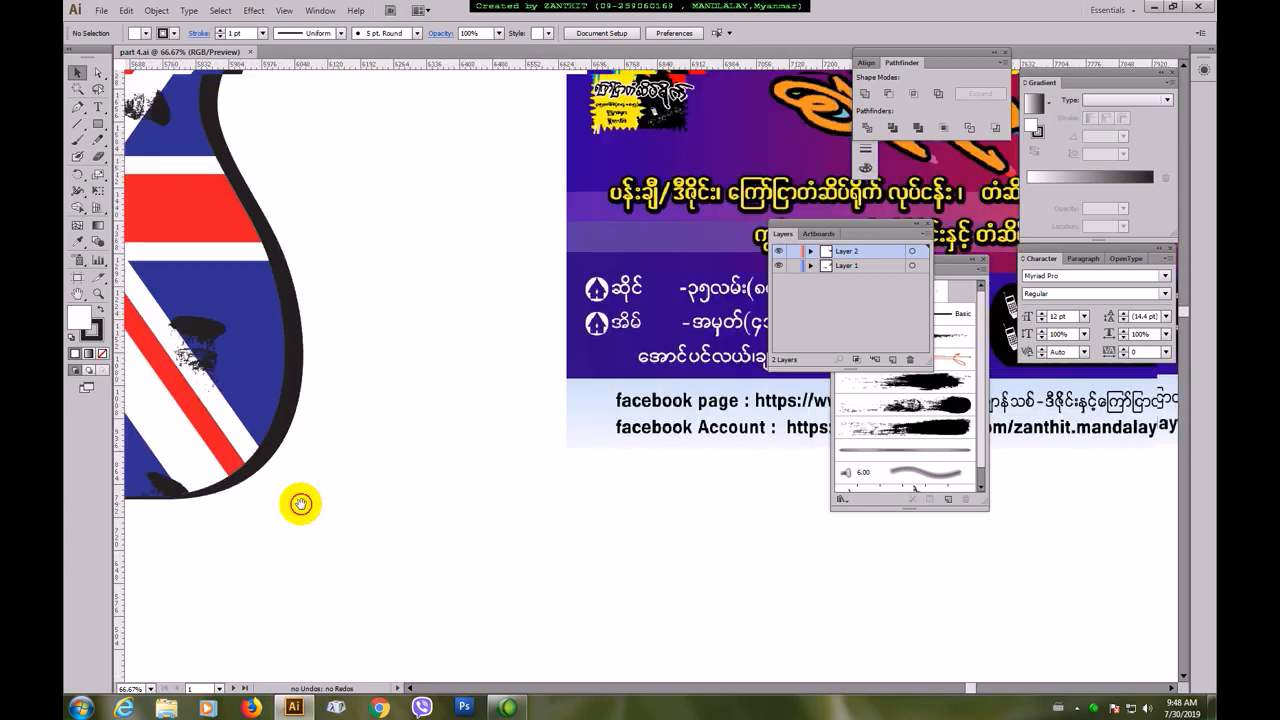
drag(523, 380, 225, 403)
key(Tab)
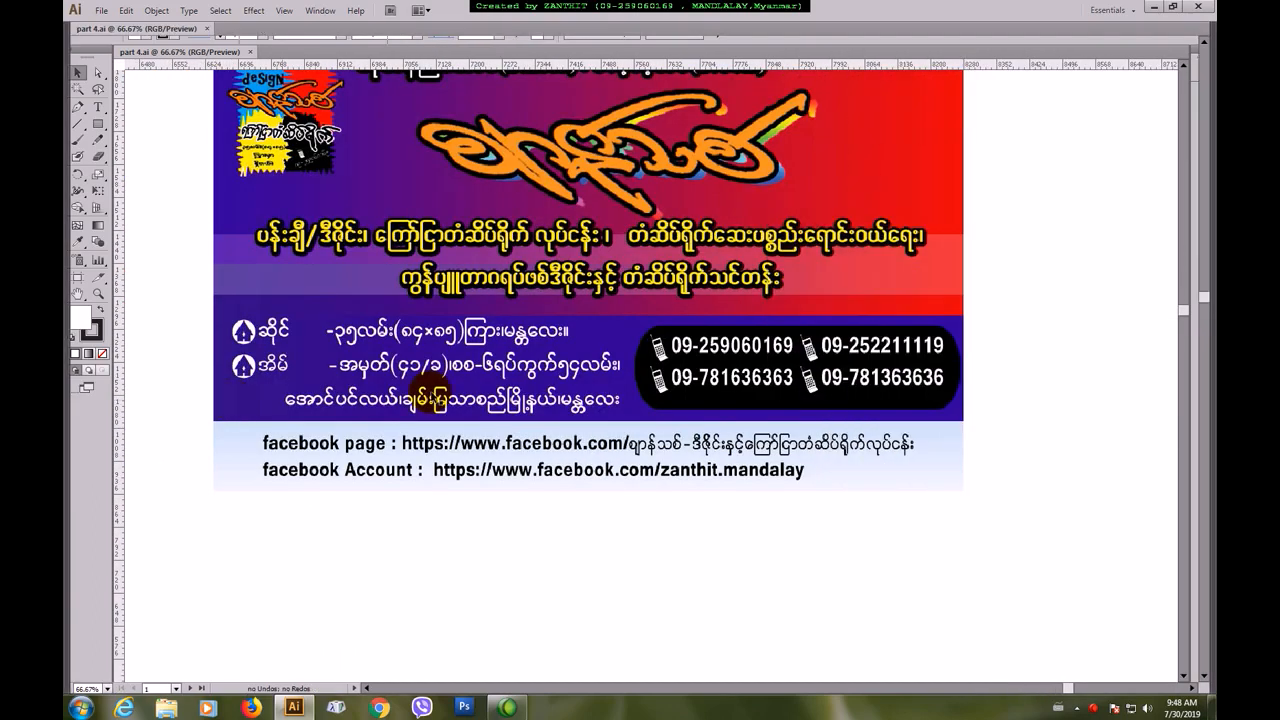
drag(601, 274, 627, 360)
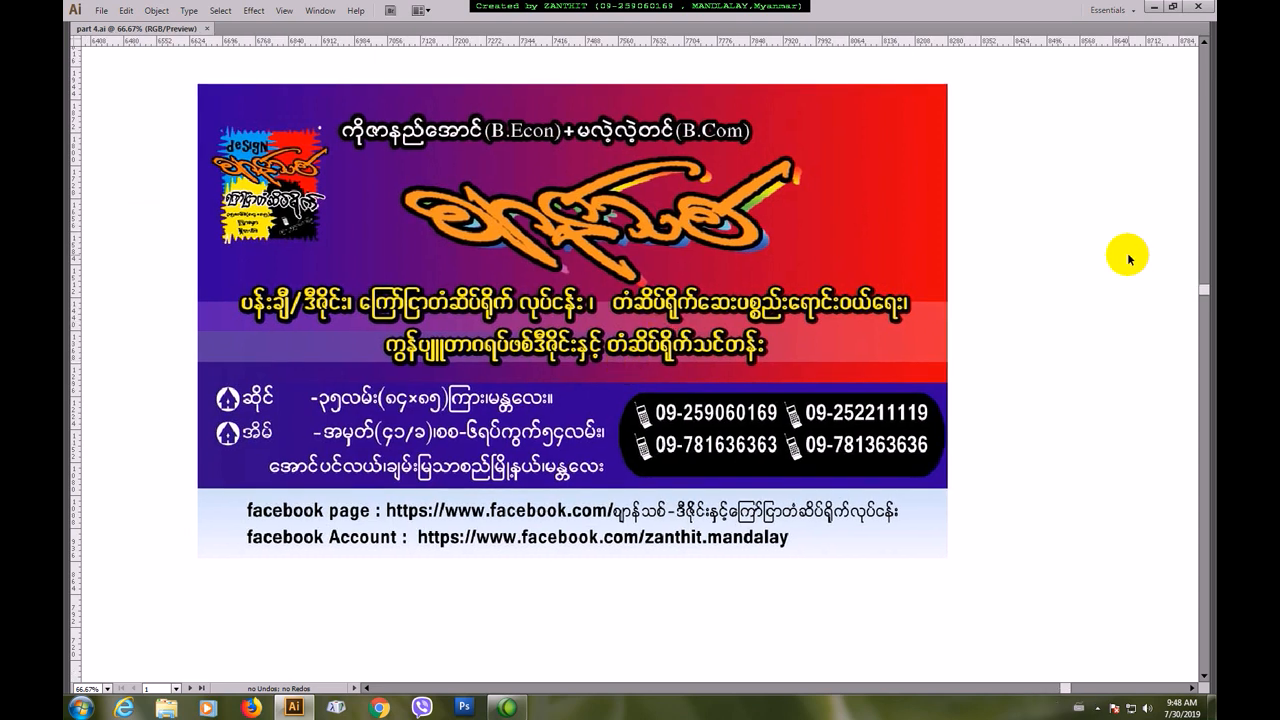
drag(157, 320, 613, 288)
drag(408, 338, 734, 291)
key(Tab)
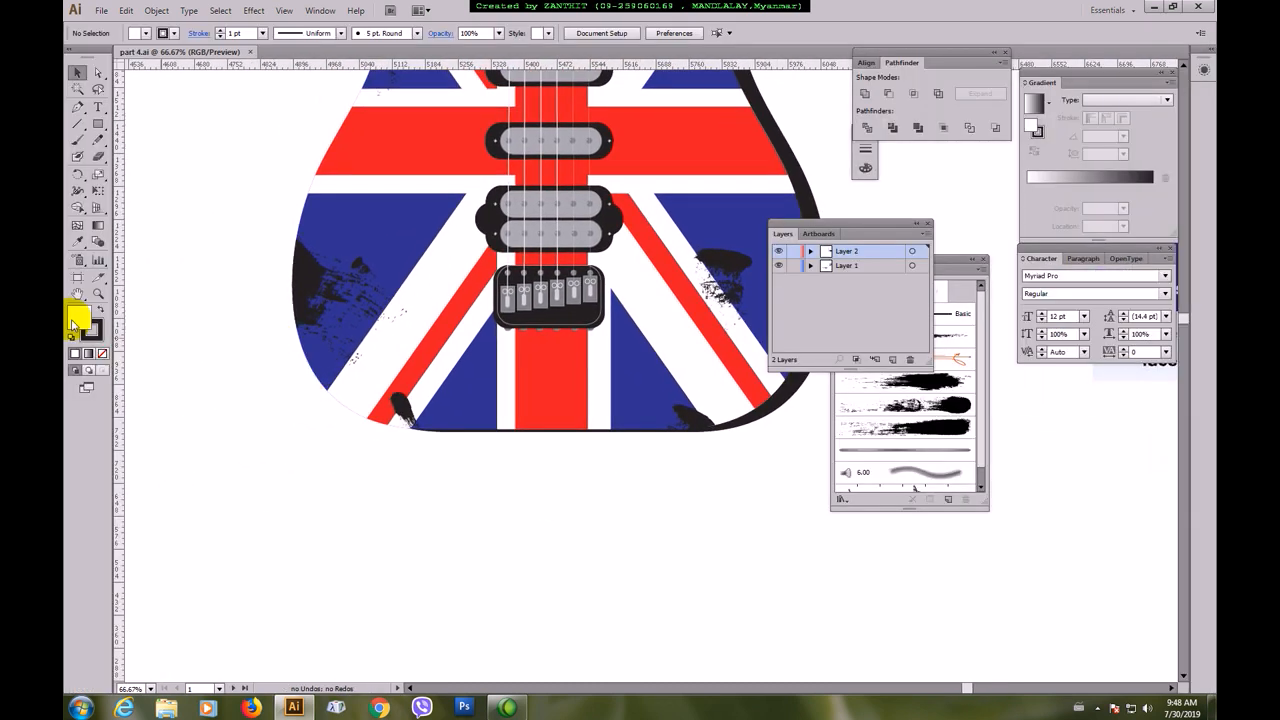
- Draw a rectangle about 56 pt wide and 78 pt high just right of the guitar's bridge and fill it with grey
click(97, 123)
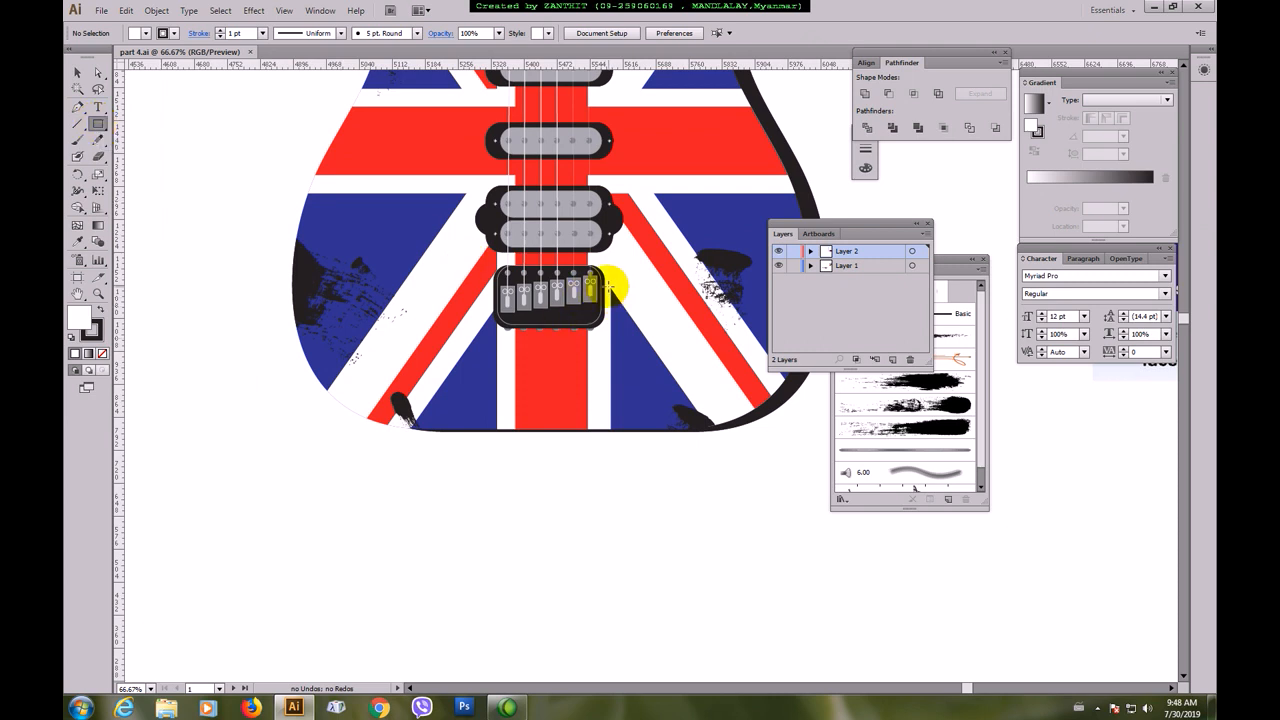
drag(611, 292, 634, 324)
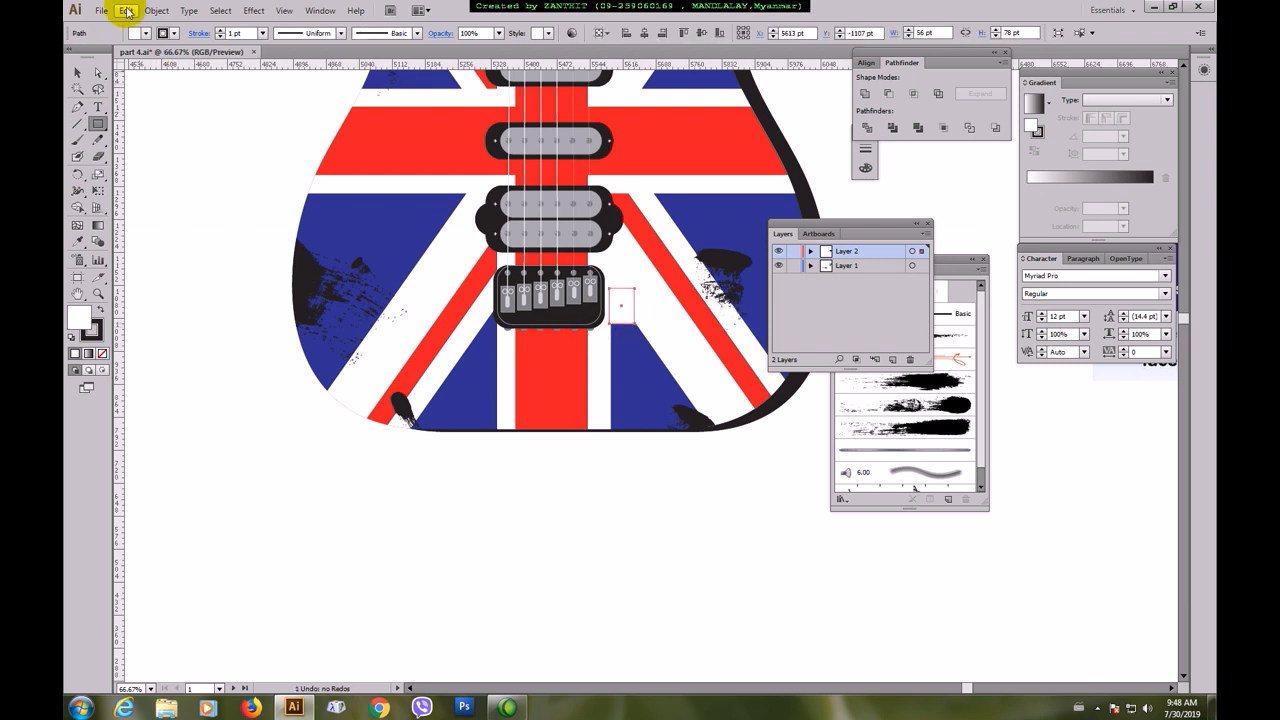
click(144, 33)
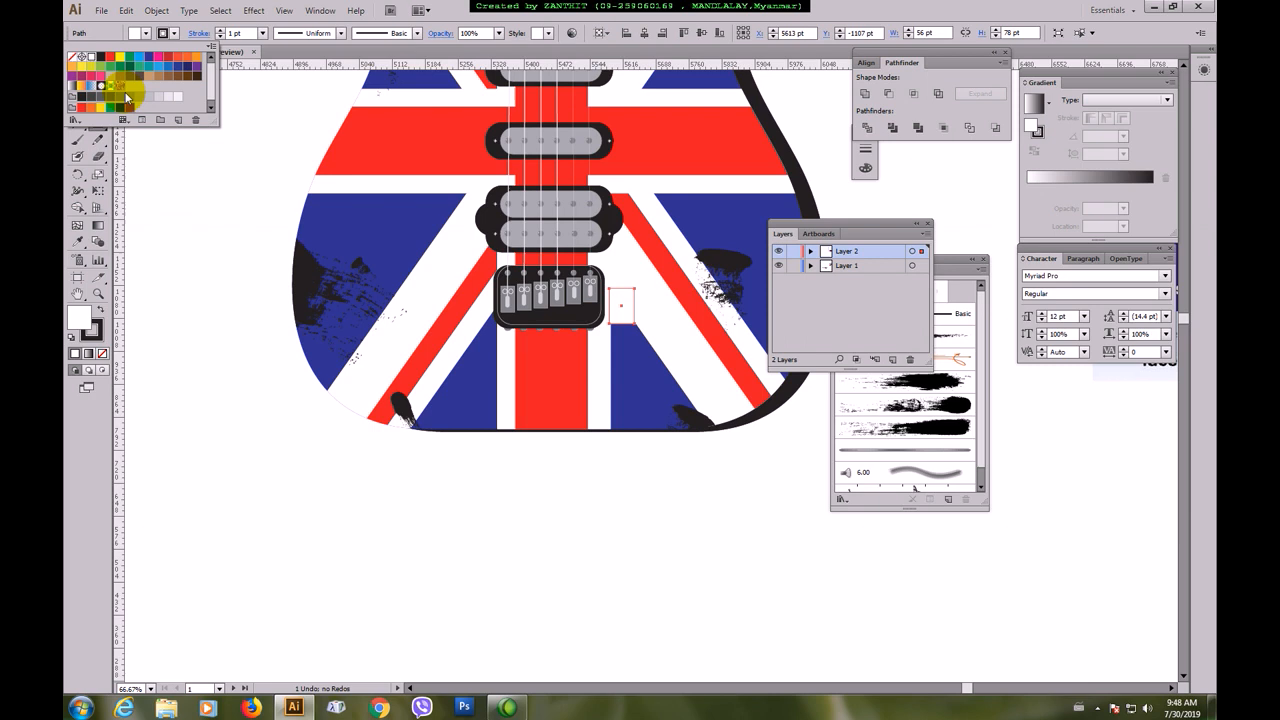
click(129, 99)
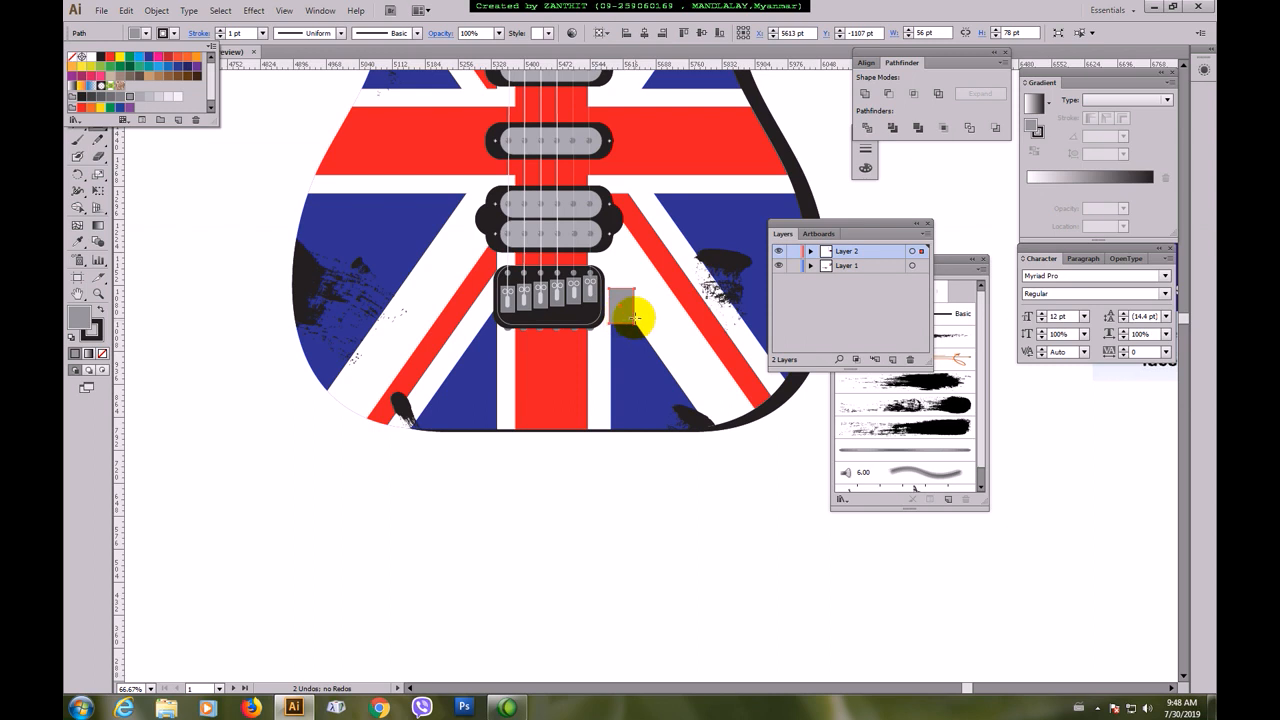
- Open the Illustrator Stylize effects for the grey rectangle beside the bridge
click(250, 17)
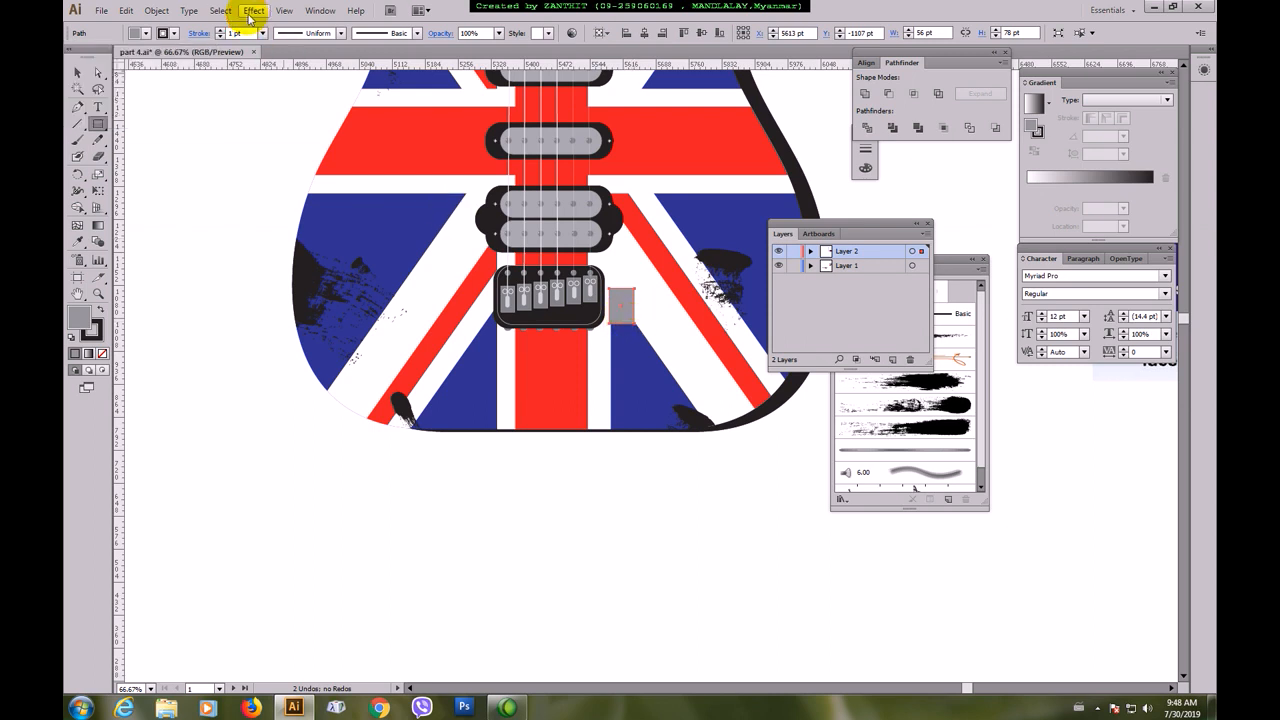
click(250, 17)
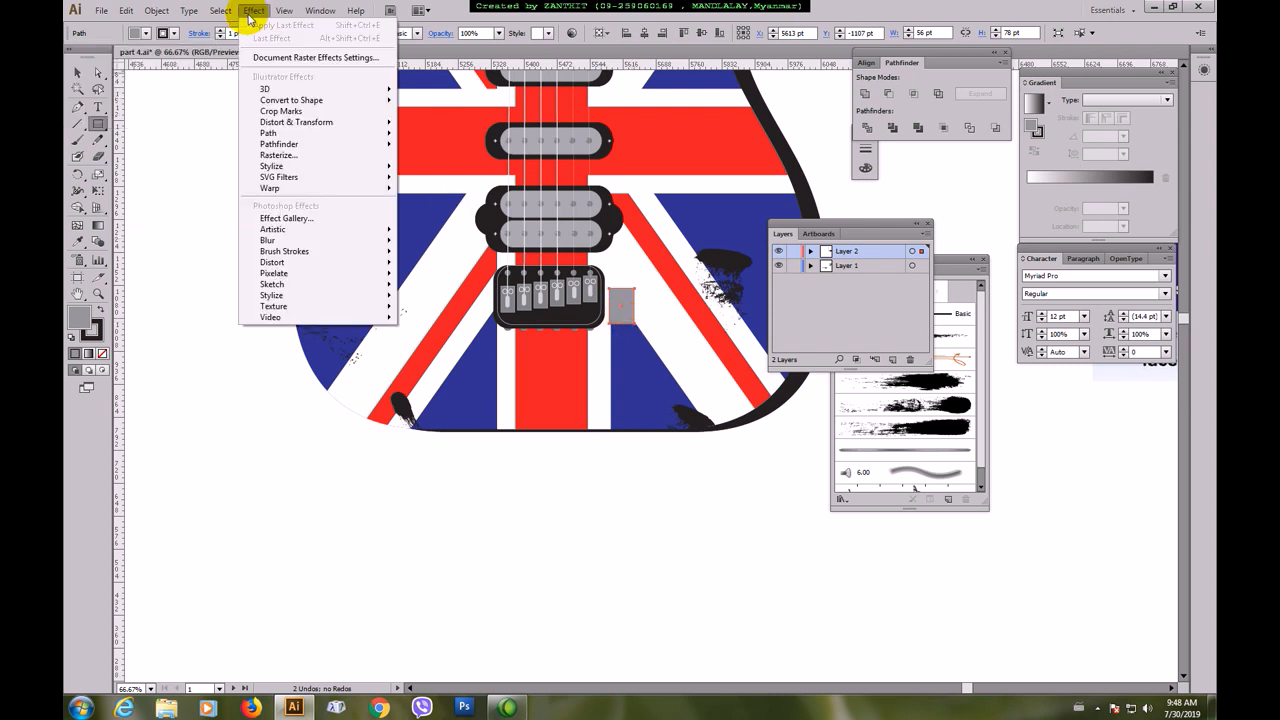
mouse_move(296, 168)
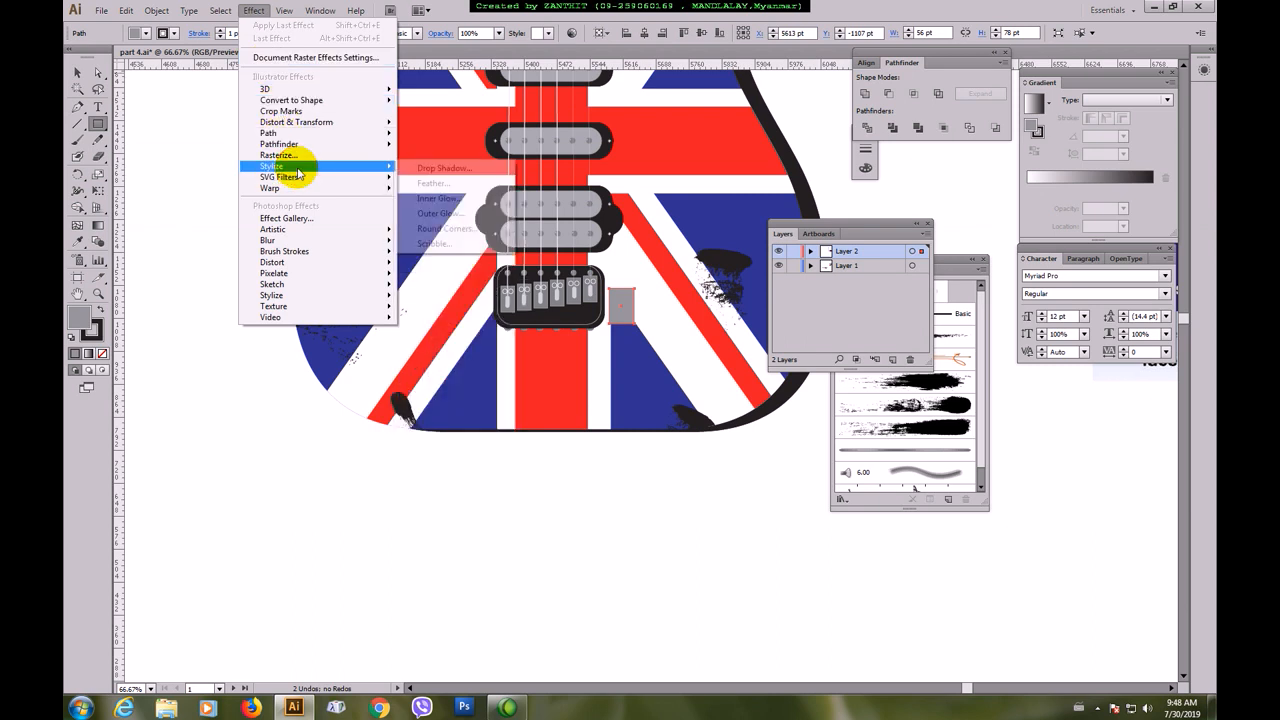